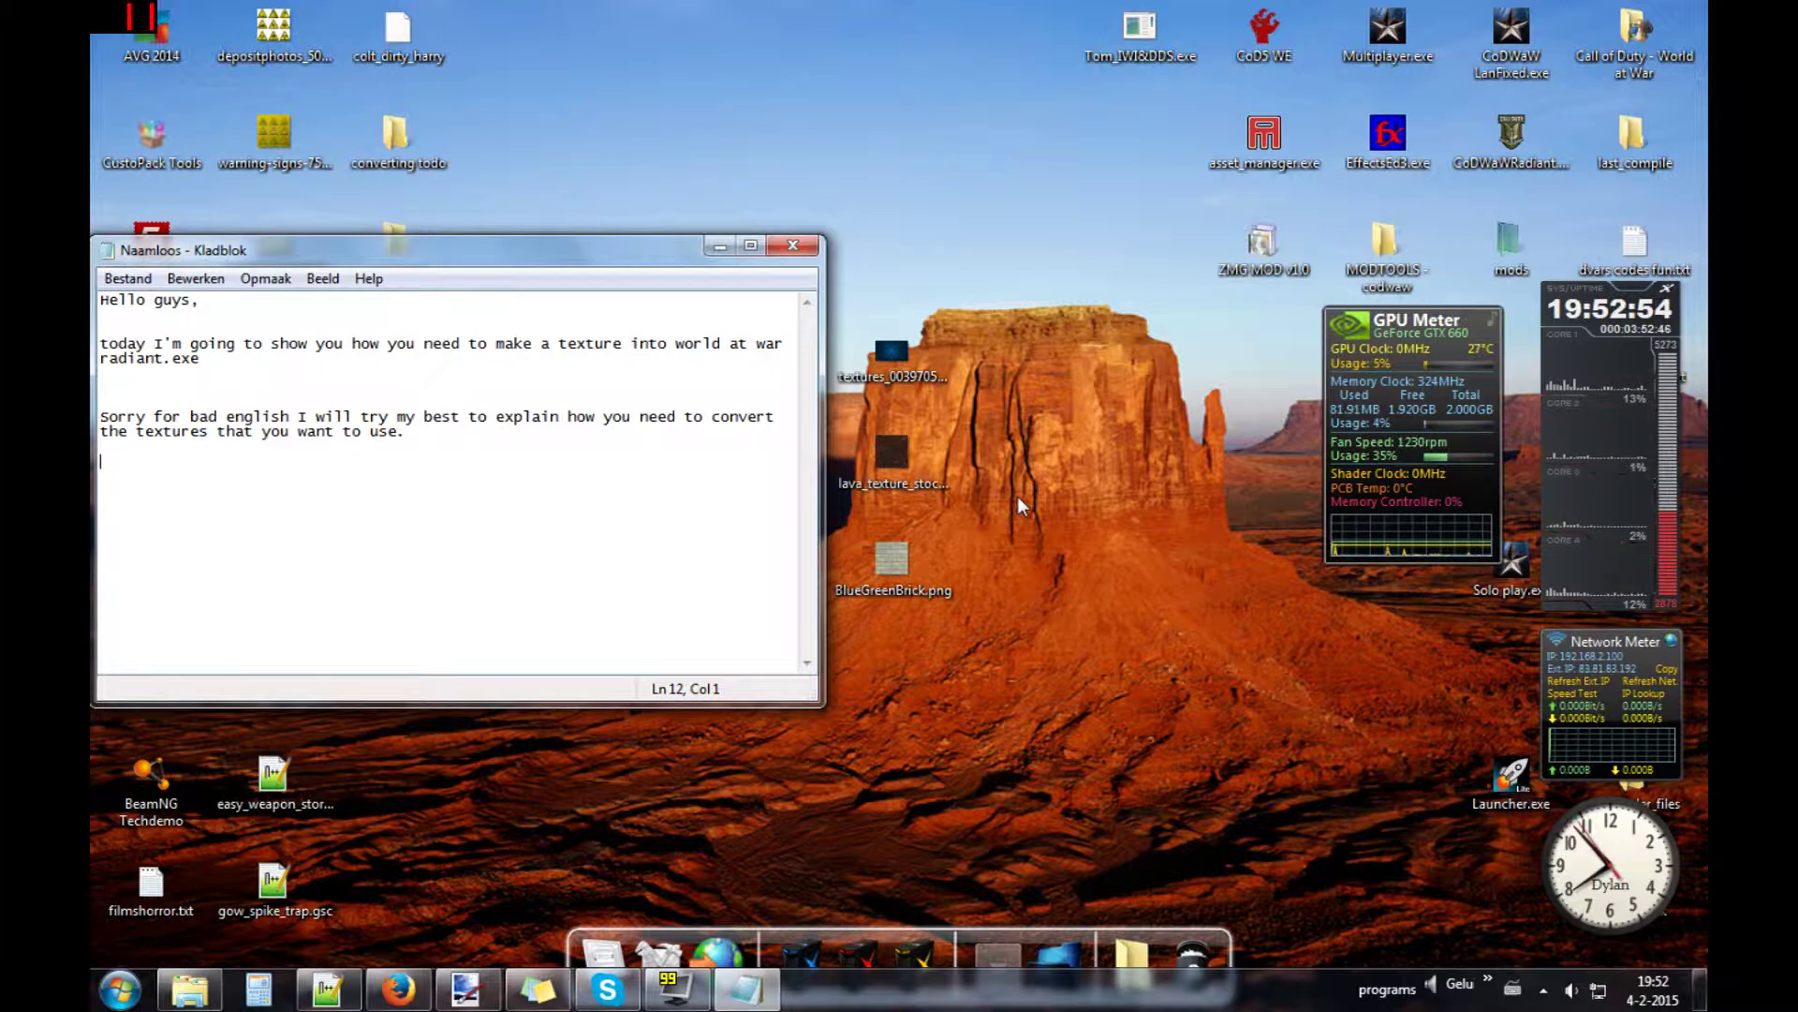
# - Leave the texture-conversion intro in Notepad and restore Paint.NET's blank 800 x 600 canvas
pyautogui.moveTo(892, 356); pyautogui.dragTo(1027, 632)
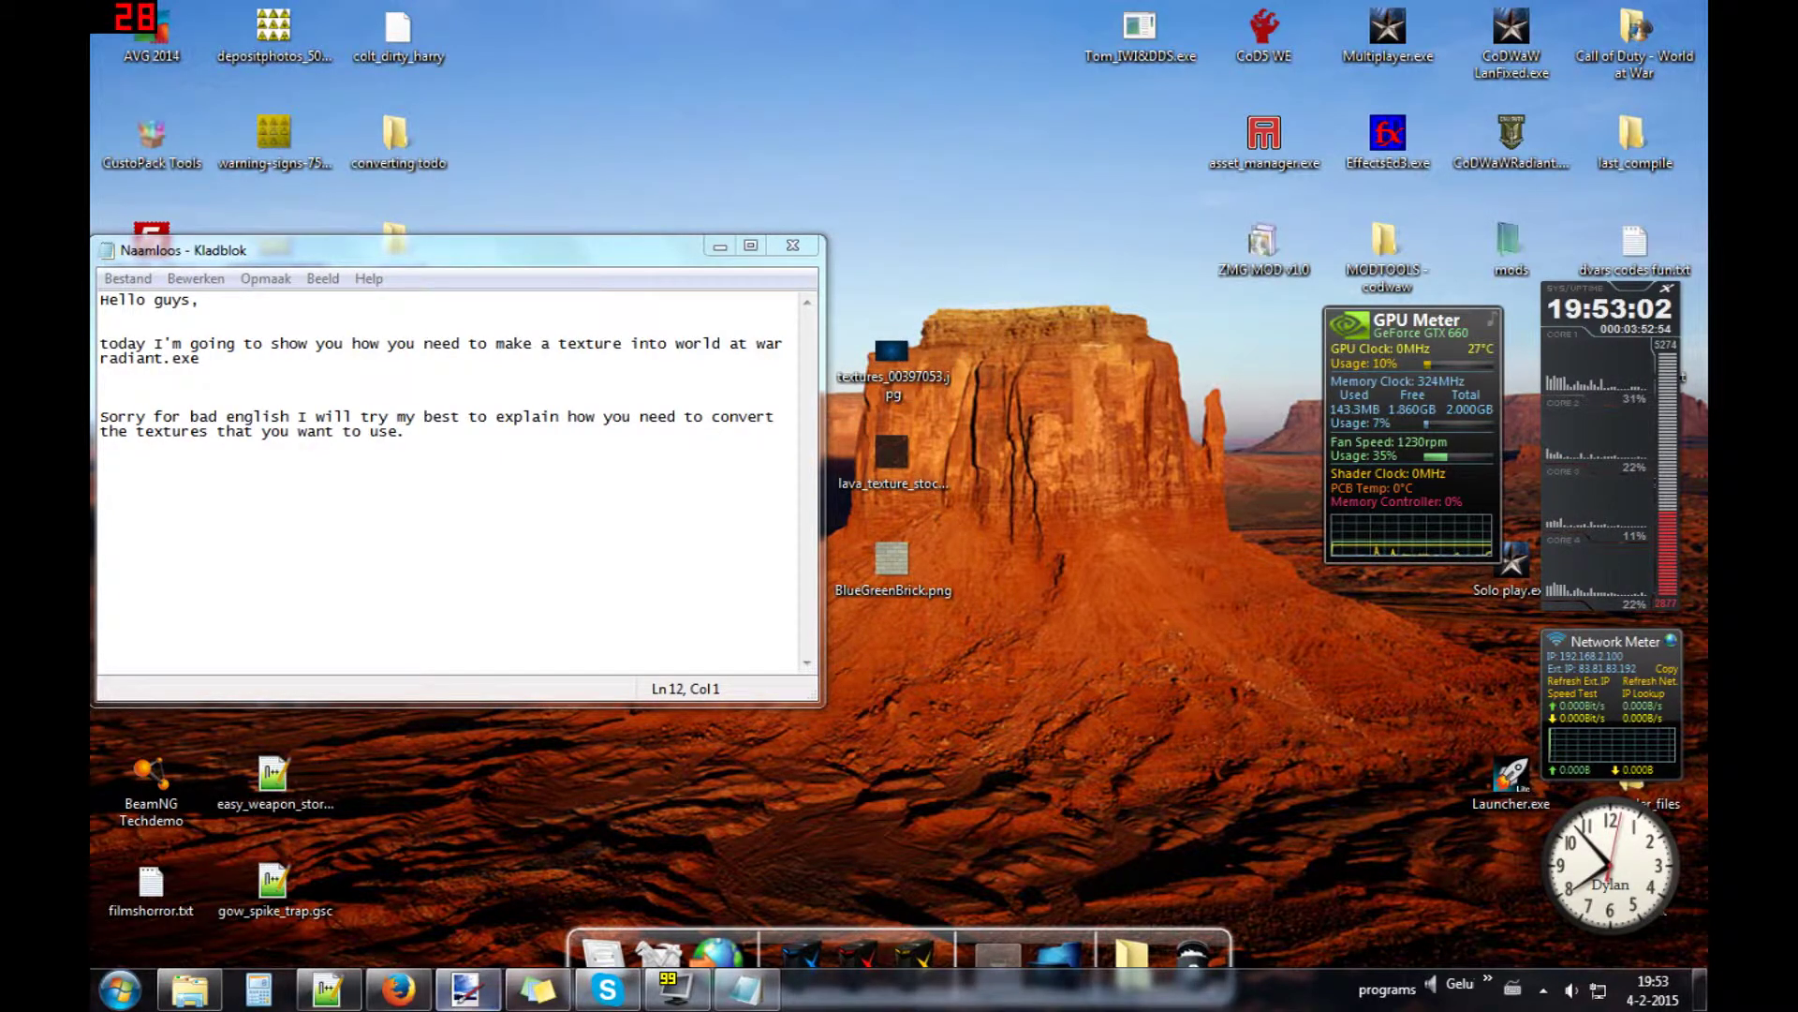
pyautogui.click(465, 990)
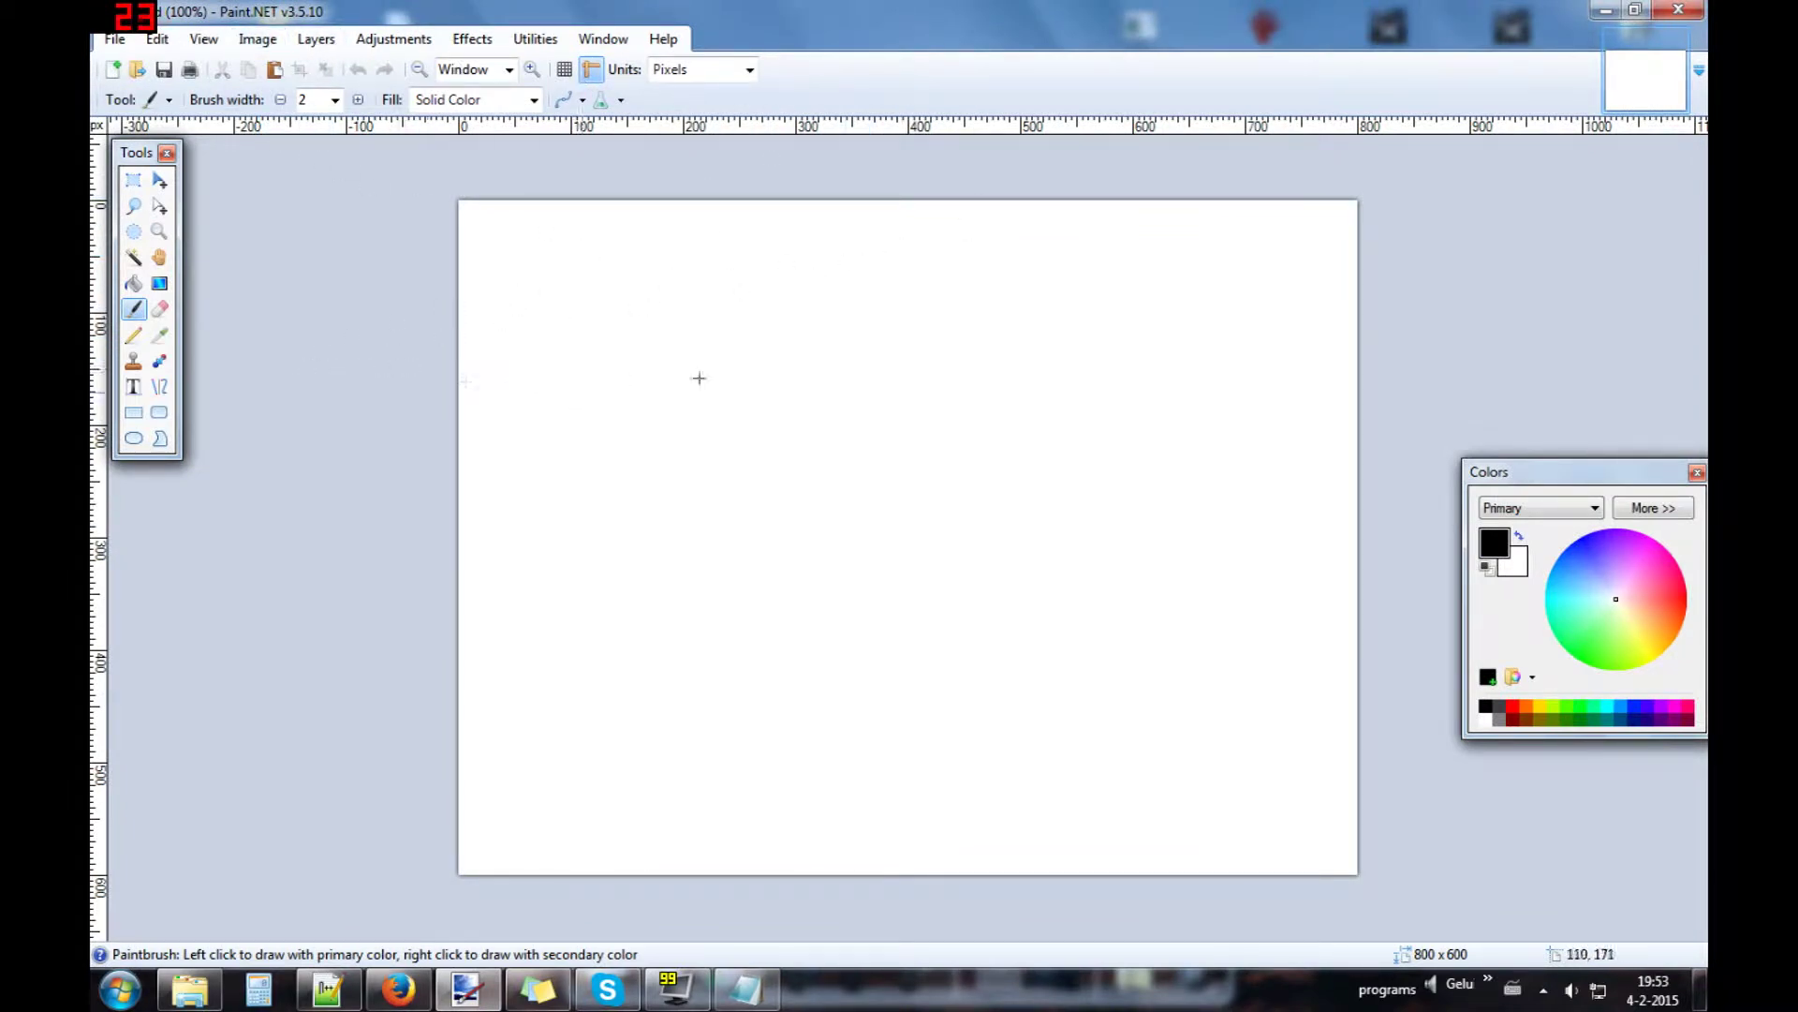
# - Drag the brick, lava and blue pattern images from the desktop into Paint.NET as documents
pyautogui.click(1608, 14)
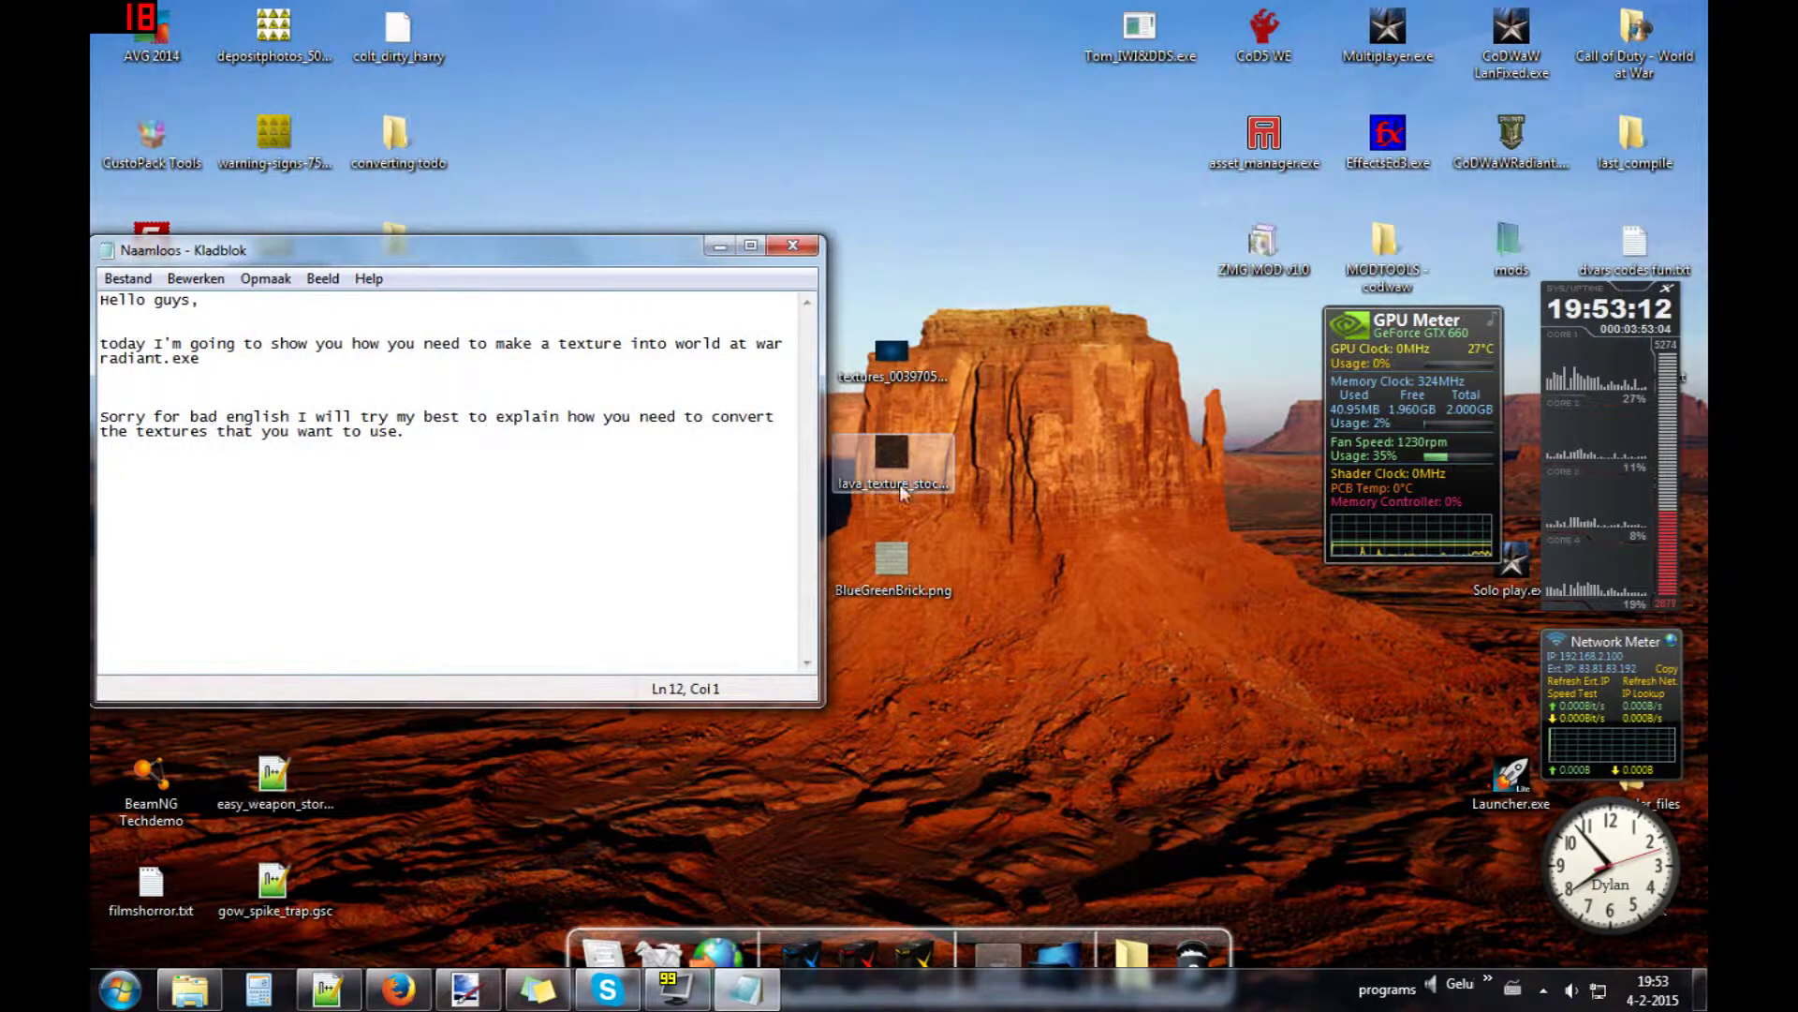
pyautogui.moveTo(919, 682); pyautogui.dragTo(880, 309)
pyautogui.moveTo(892, 356)
pyautogui.mouseDown()
pyautogui.moveTo(695, 686)
pyautogui.moveTo(465, 990)
pyautogui.moveTo(526, 847)
pyautogui.moveTo(1025, 194)
pyautogui.moveTo(1078, 48)
pyautogui.mouseUp()
pyautogui.click(797, 457)
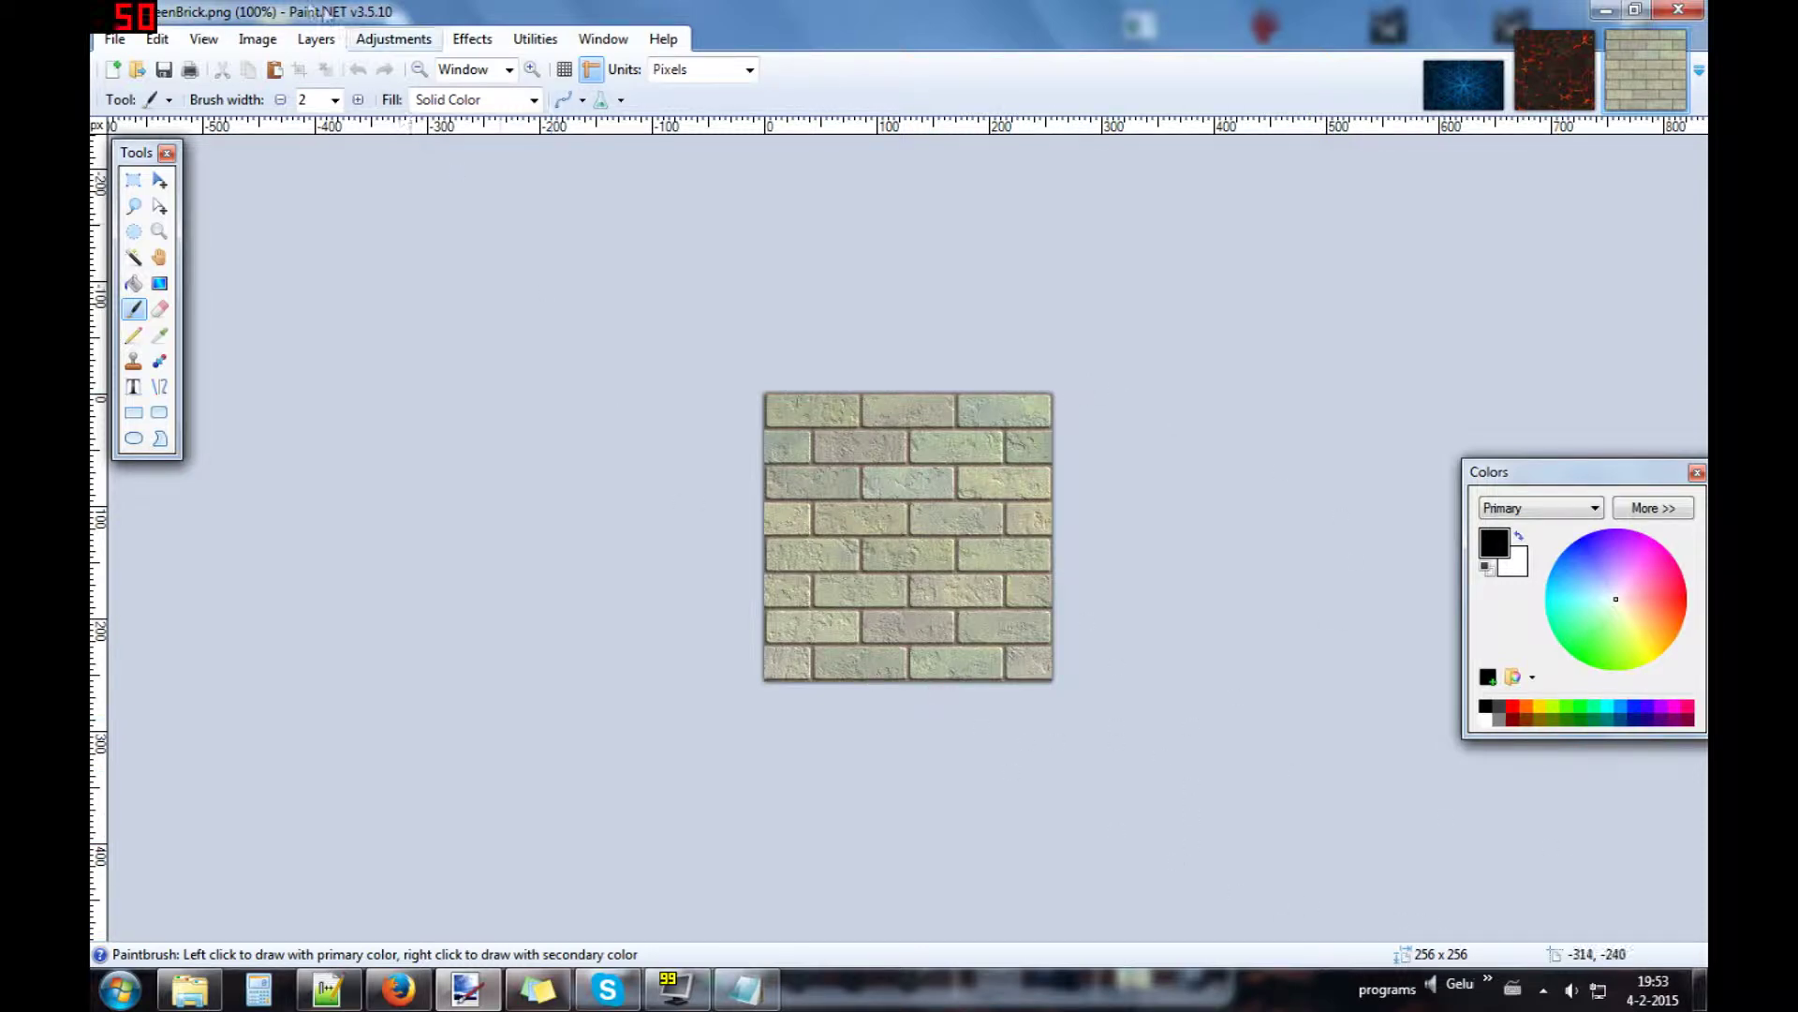
# - Resize the brick image to a resolution of 100
pyautogui.click(258, 38)
pyautogui.click(277, 84)
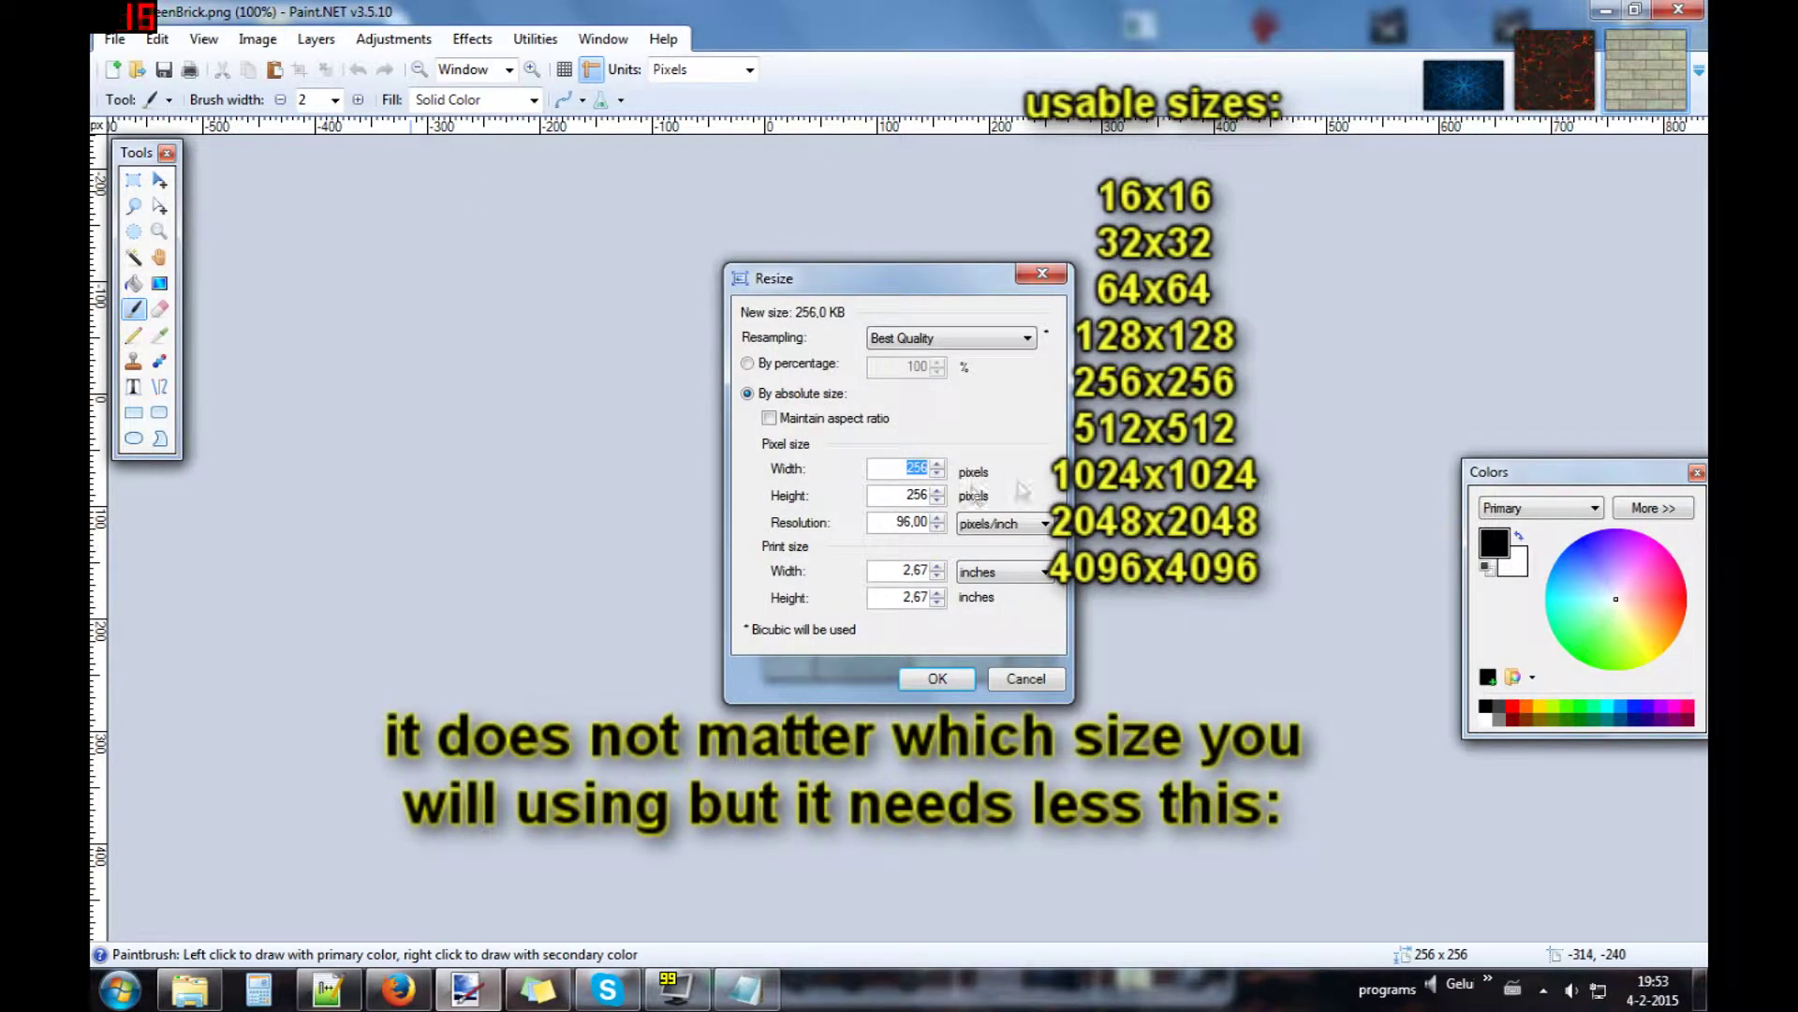
pyautogui.doubleClick(904, 522)
pyautogui.write('100')
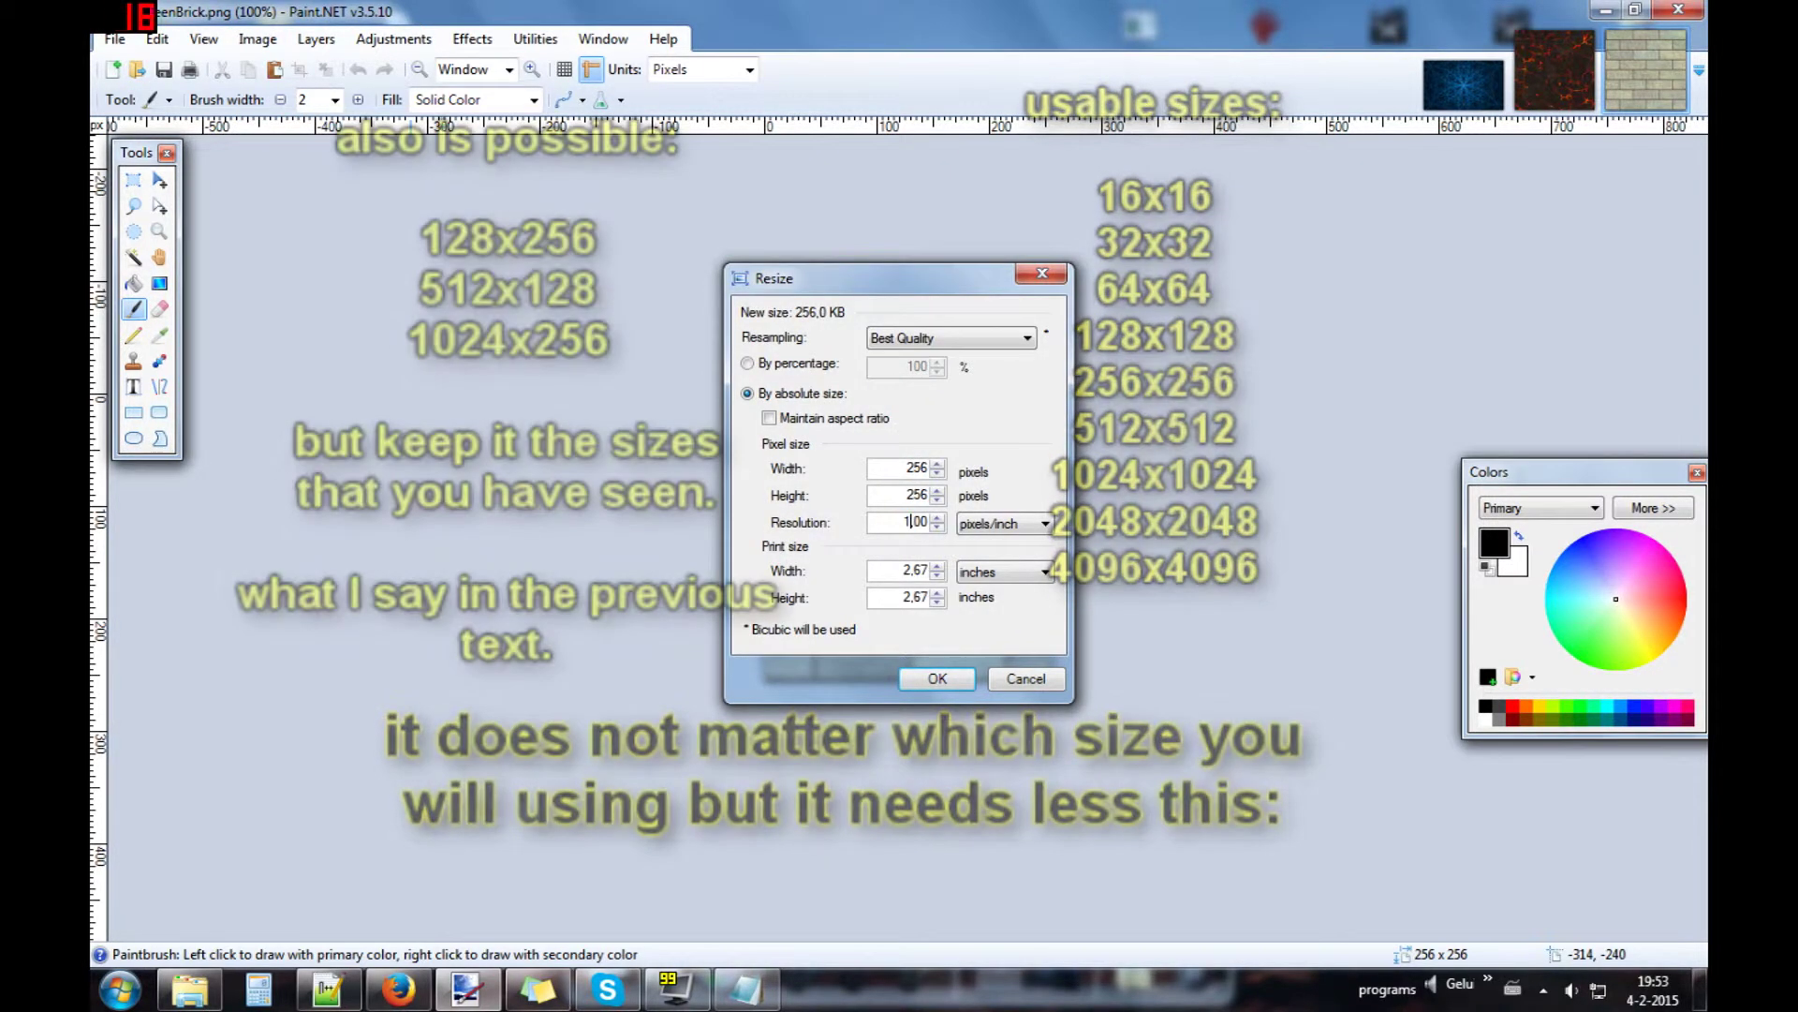
pyautogui.click(938, 680)
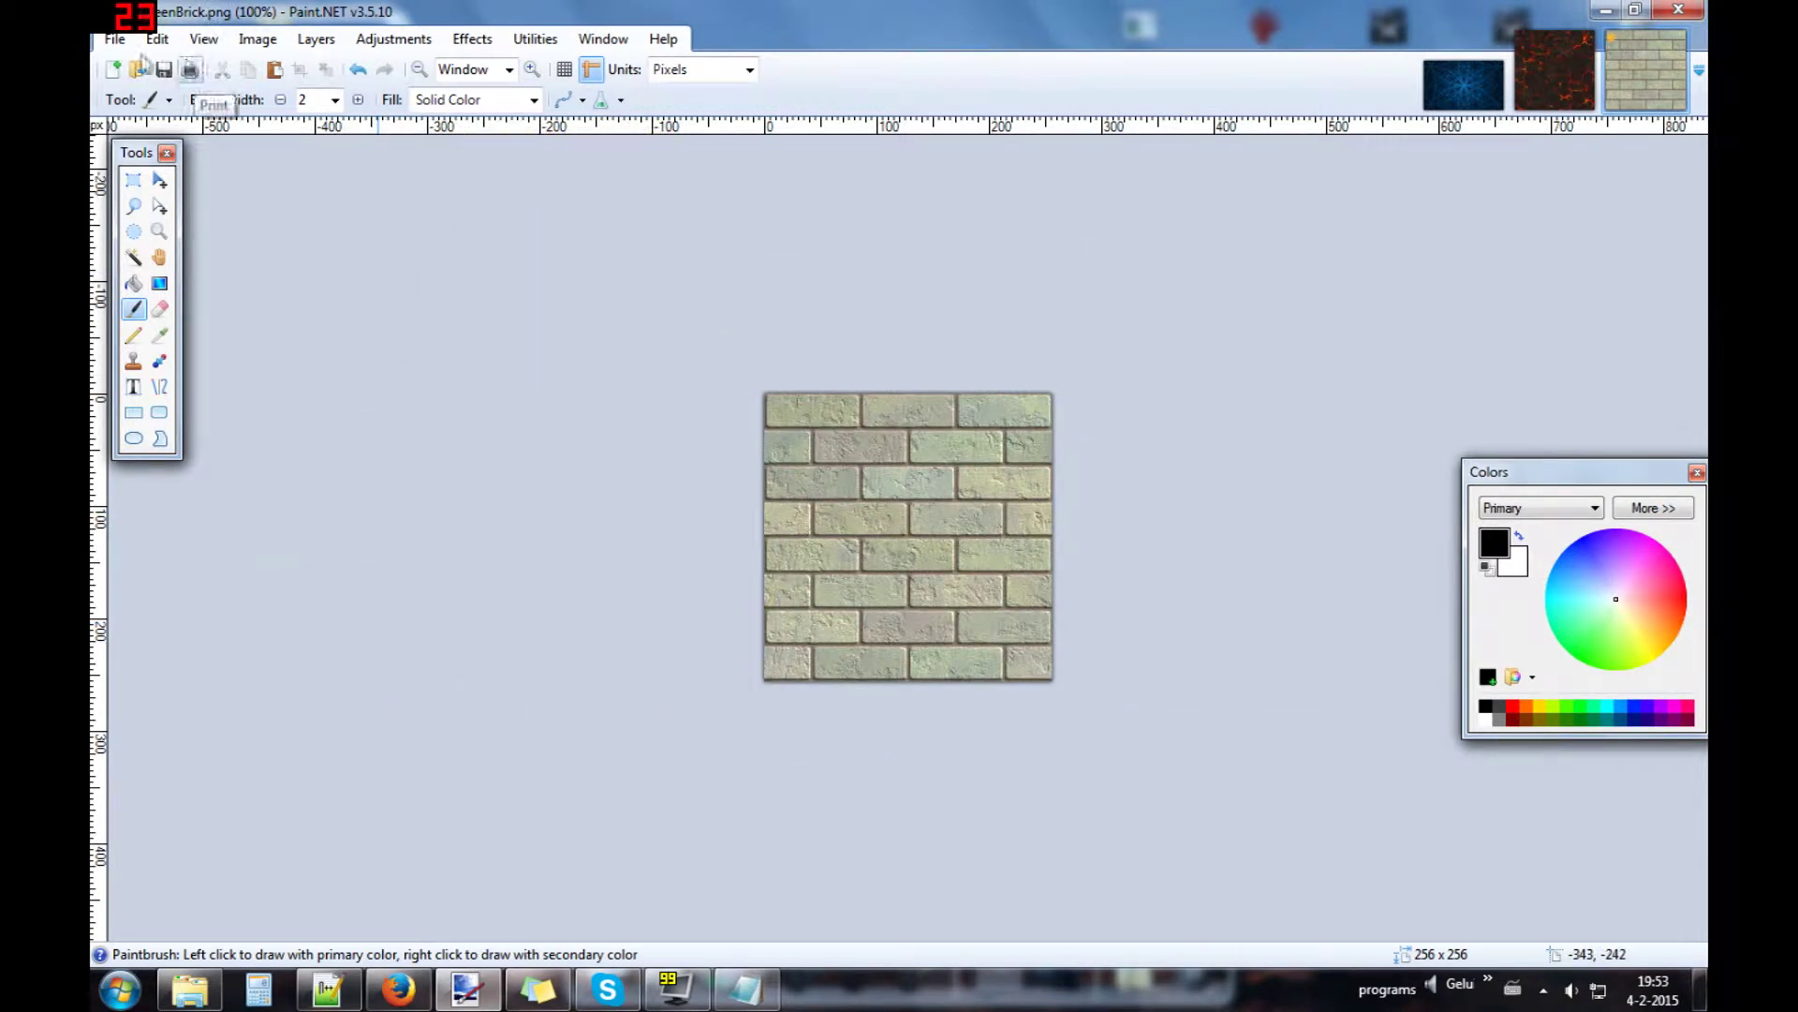
# - Save the brick image as 001_youtube_one.dds with DXT5 compression
pyautogui.click(116, 42)
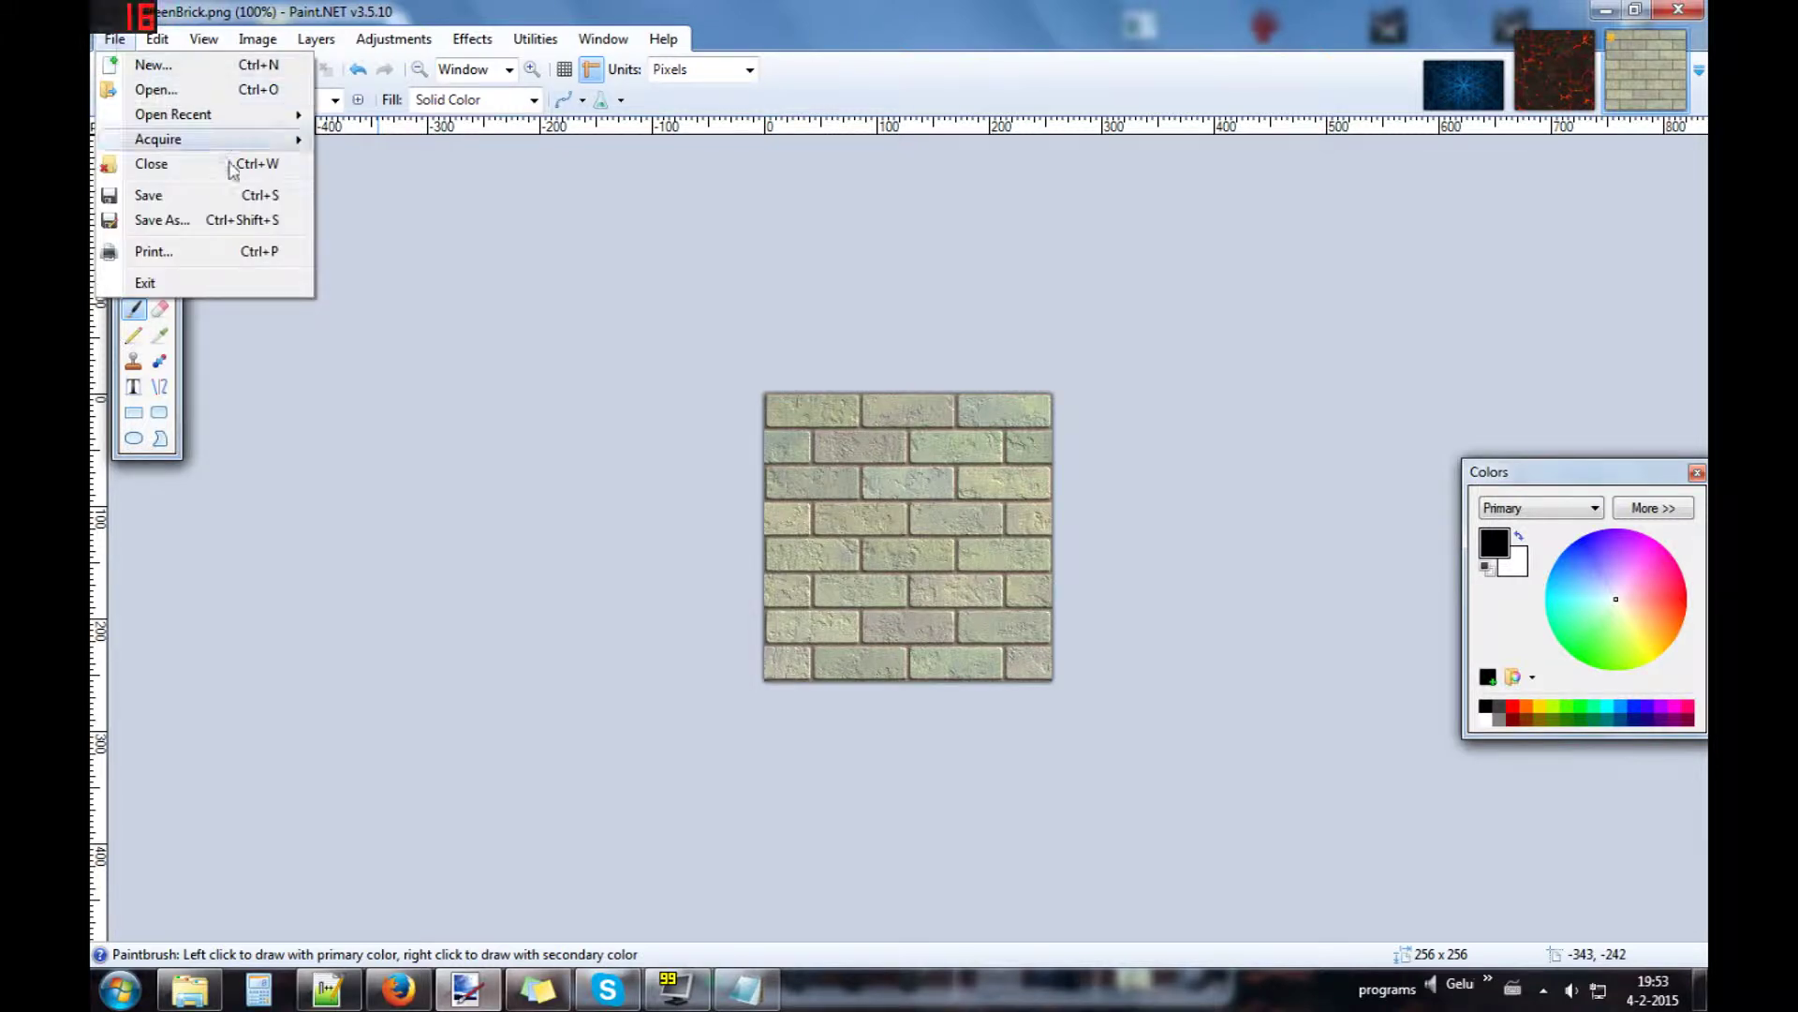
pyautogui.click(182, 225)
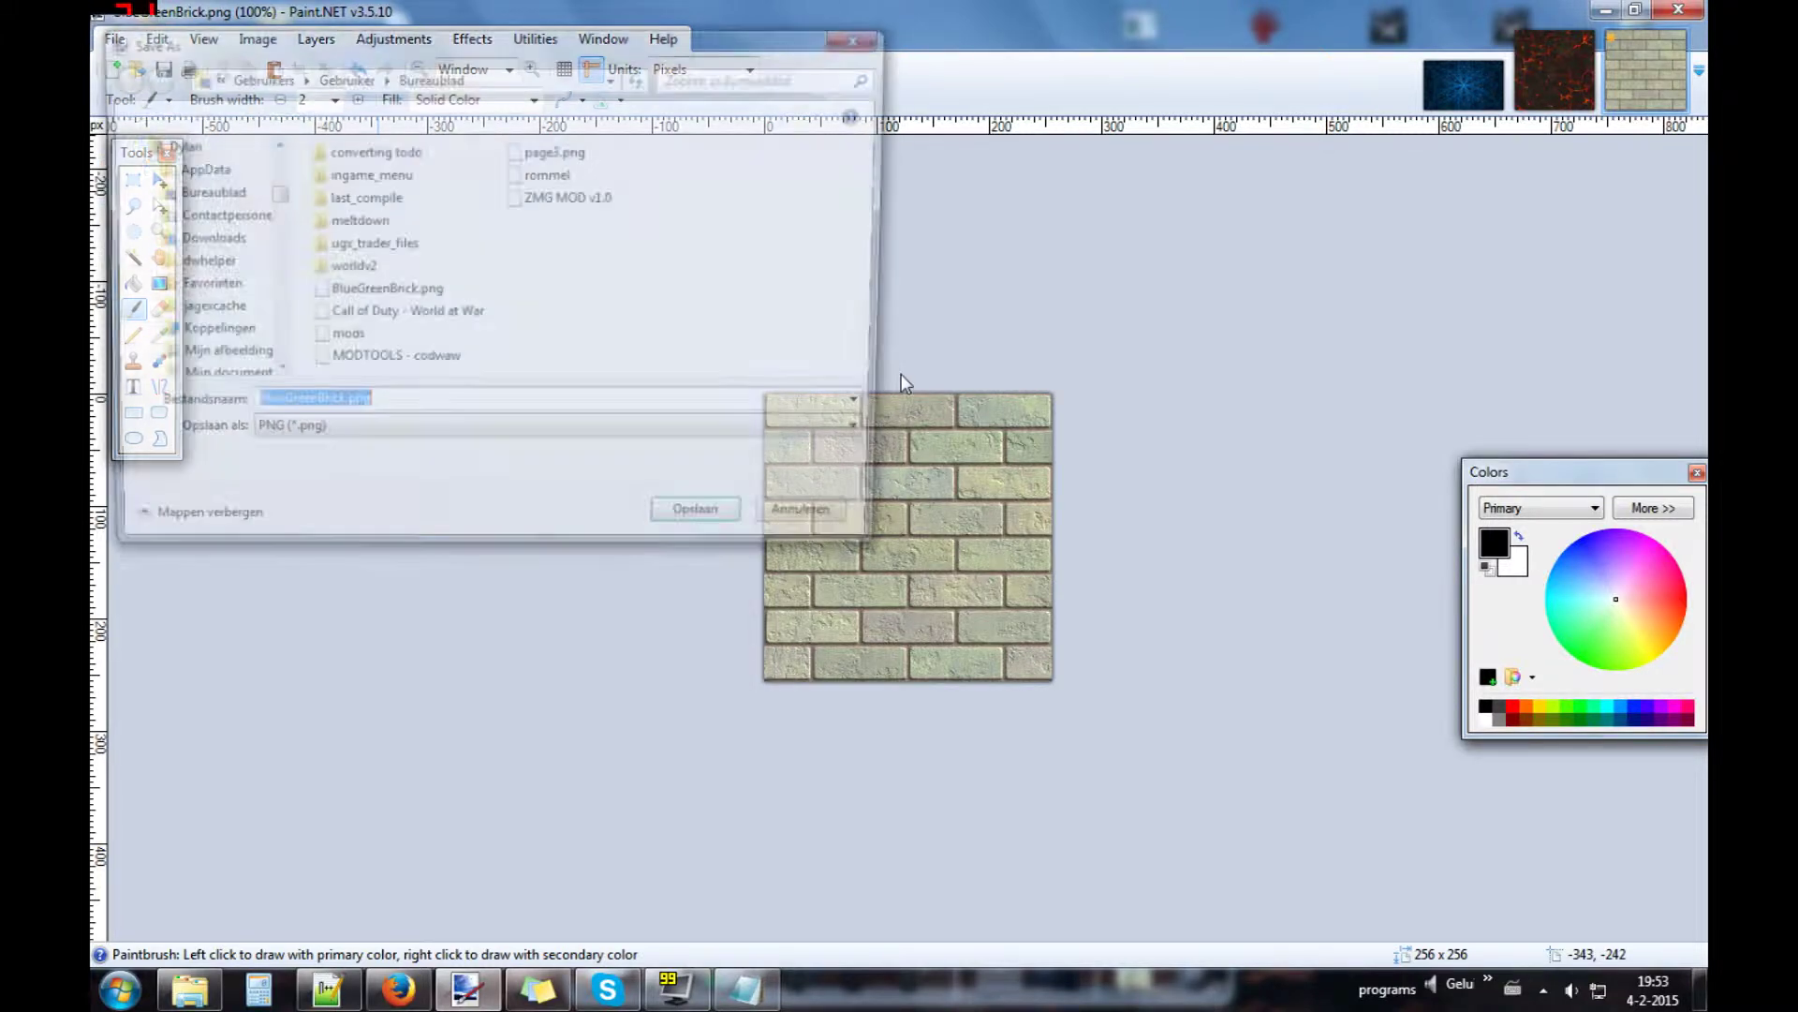
pyautogui.click(448, 436)
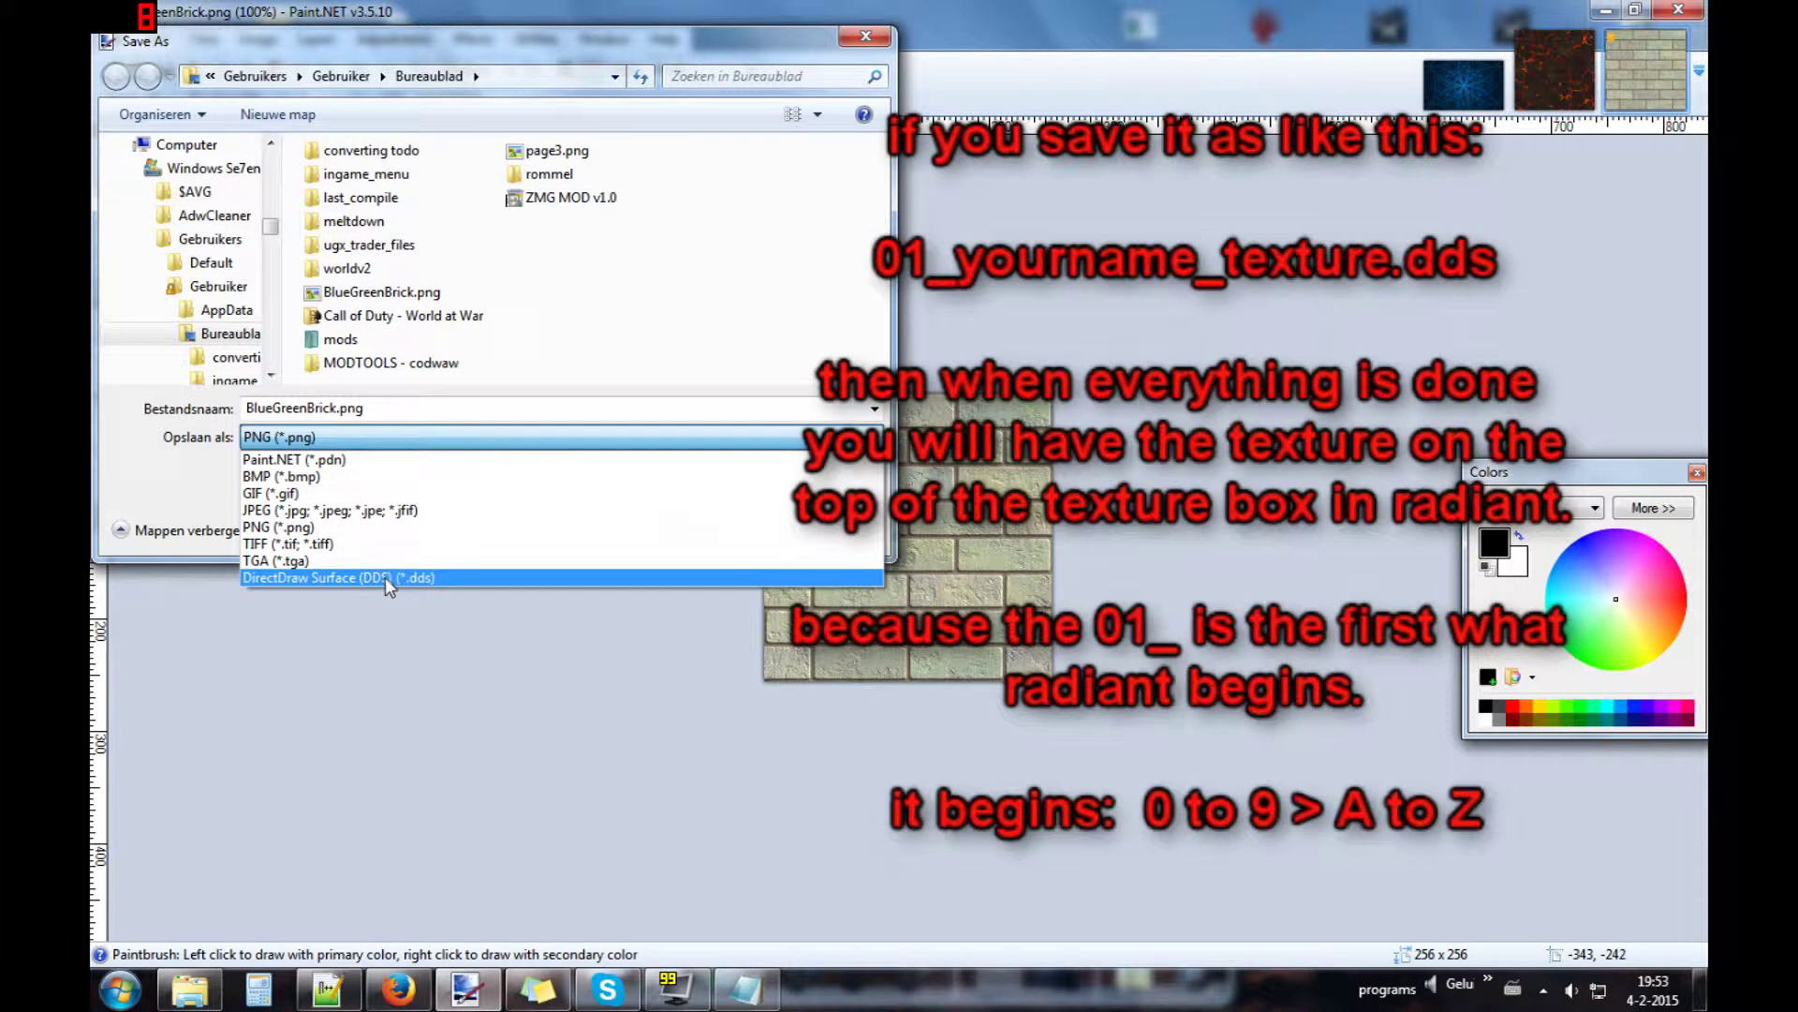
pyautogui.click(385, 577)
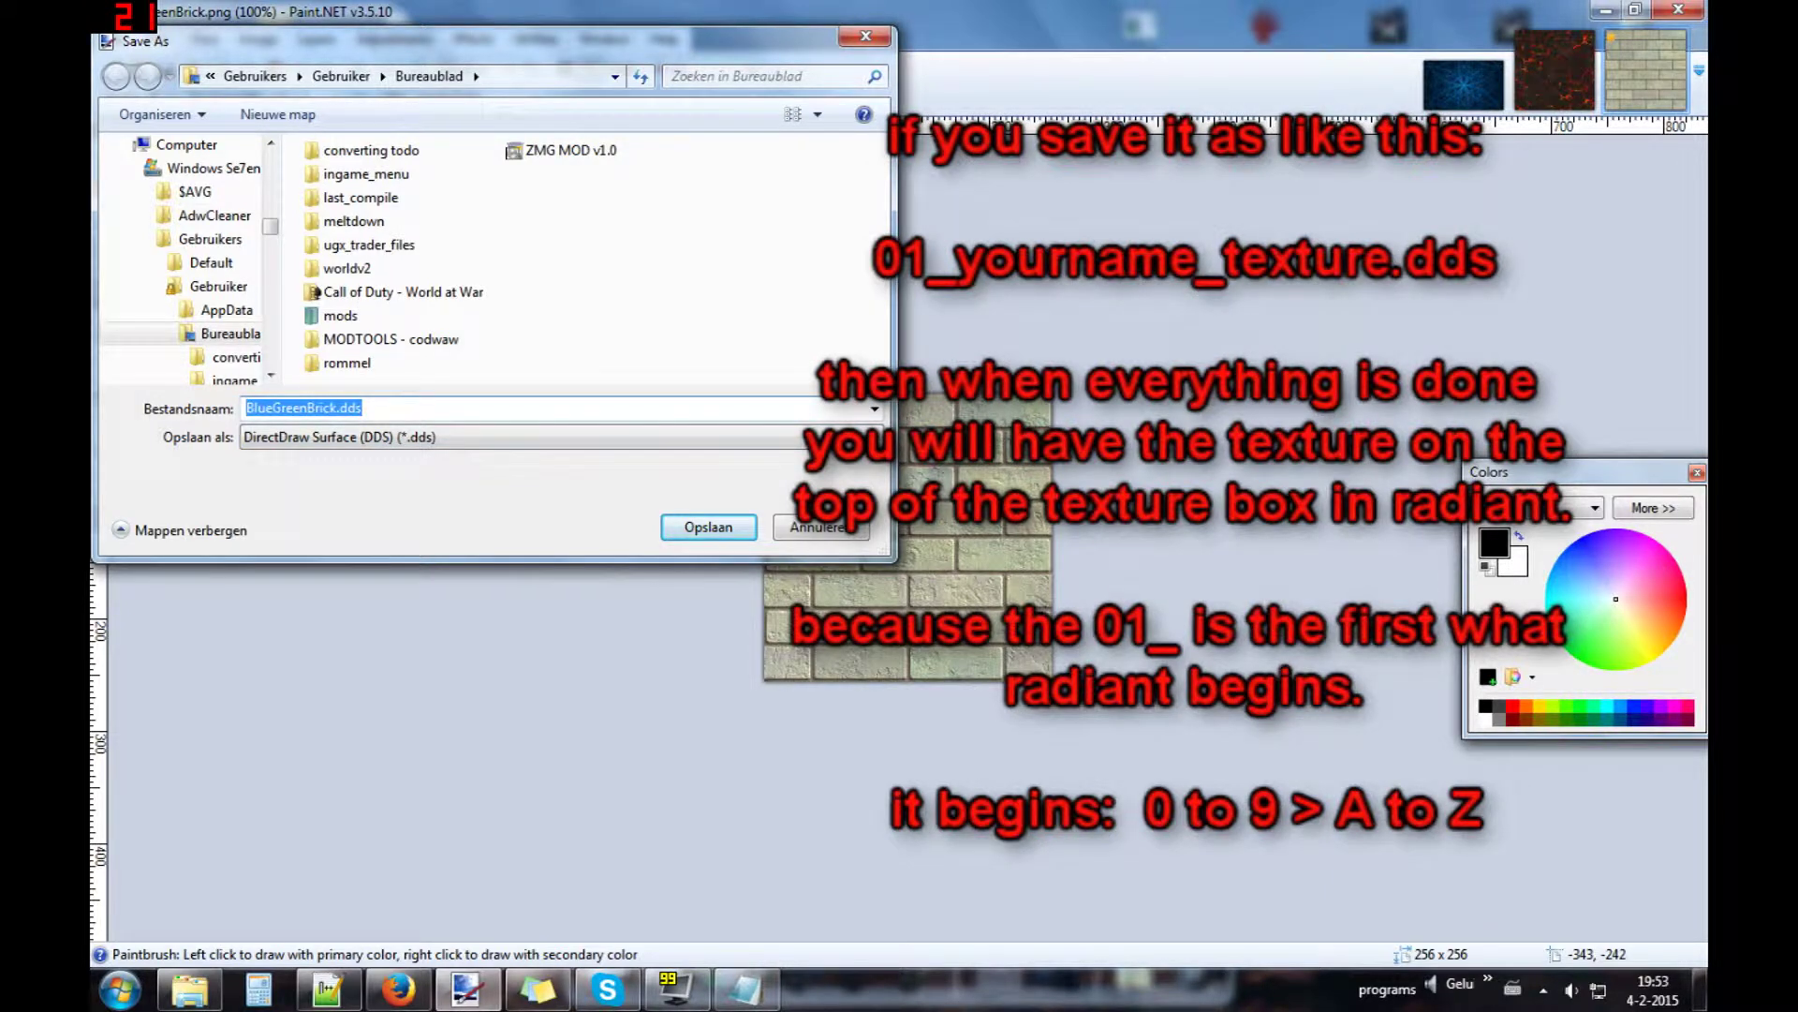
pyautogui.write('0')
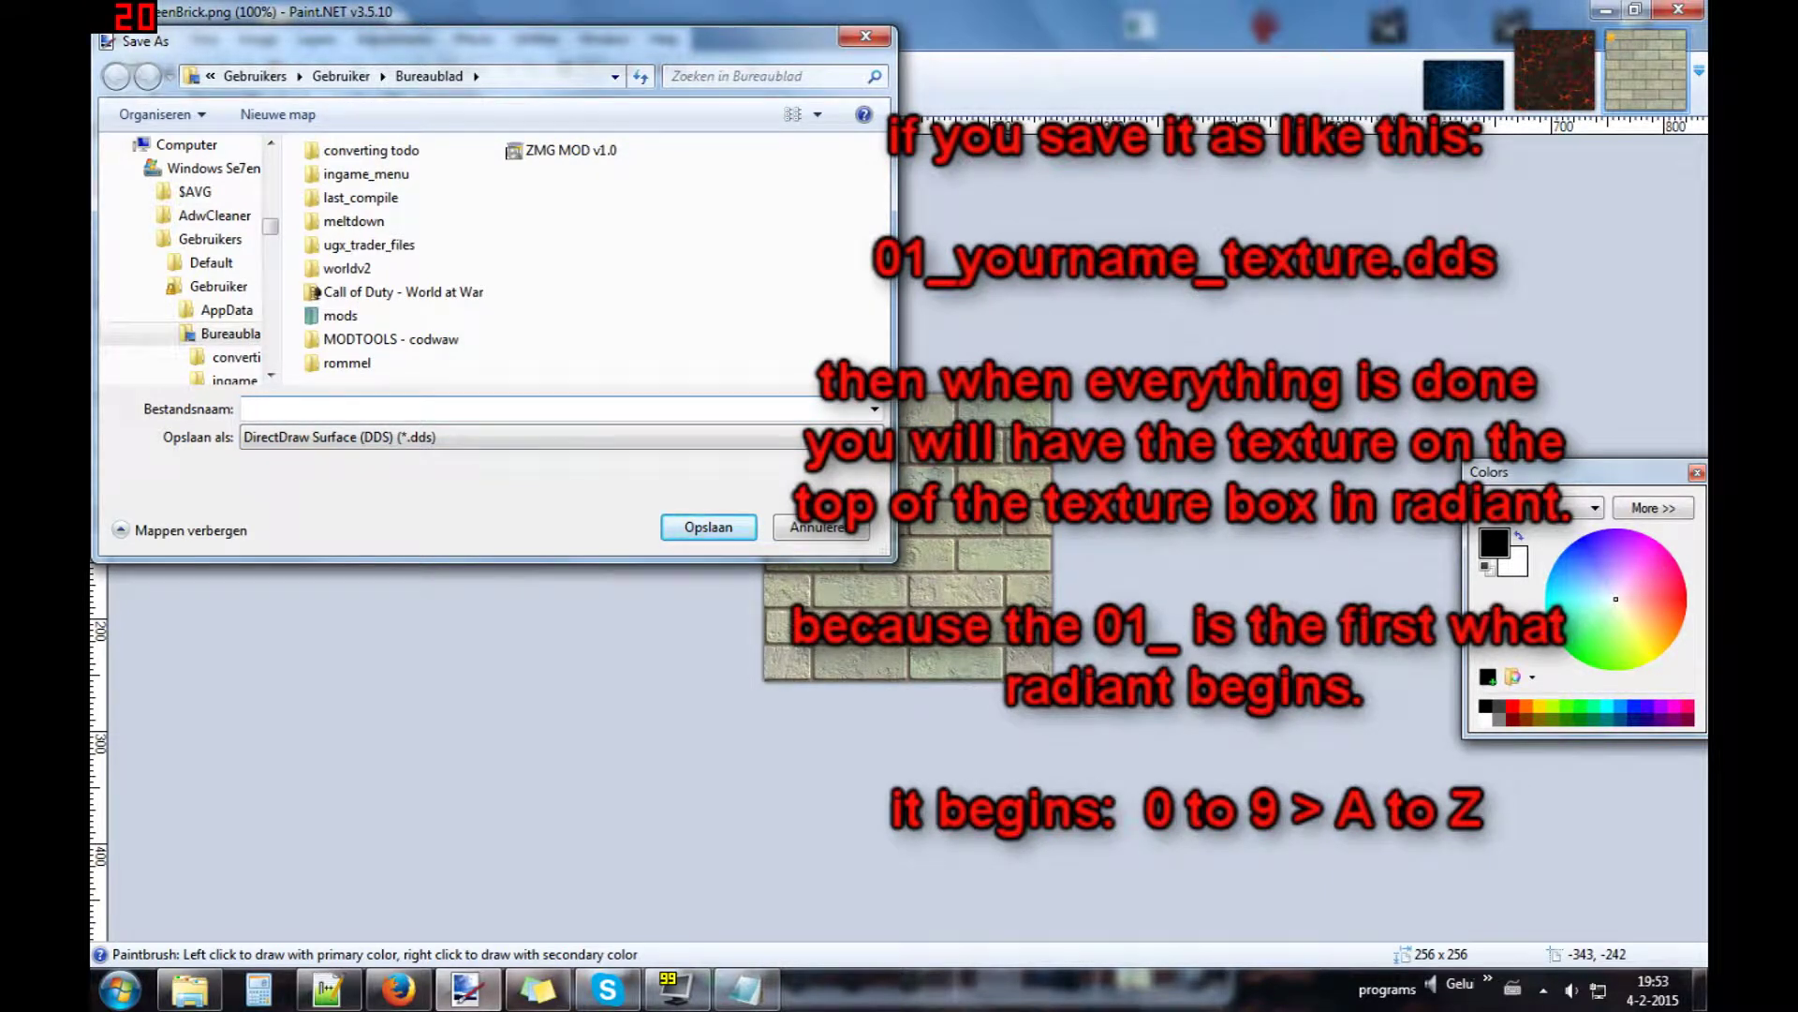
pyautogui.write('01_youtube_one.dds')
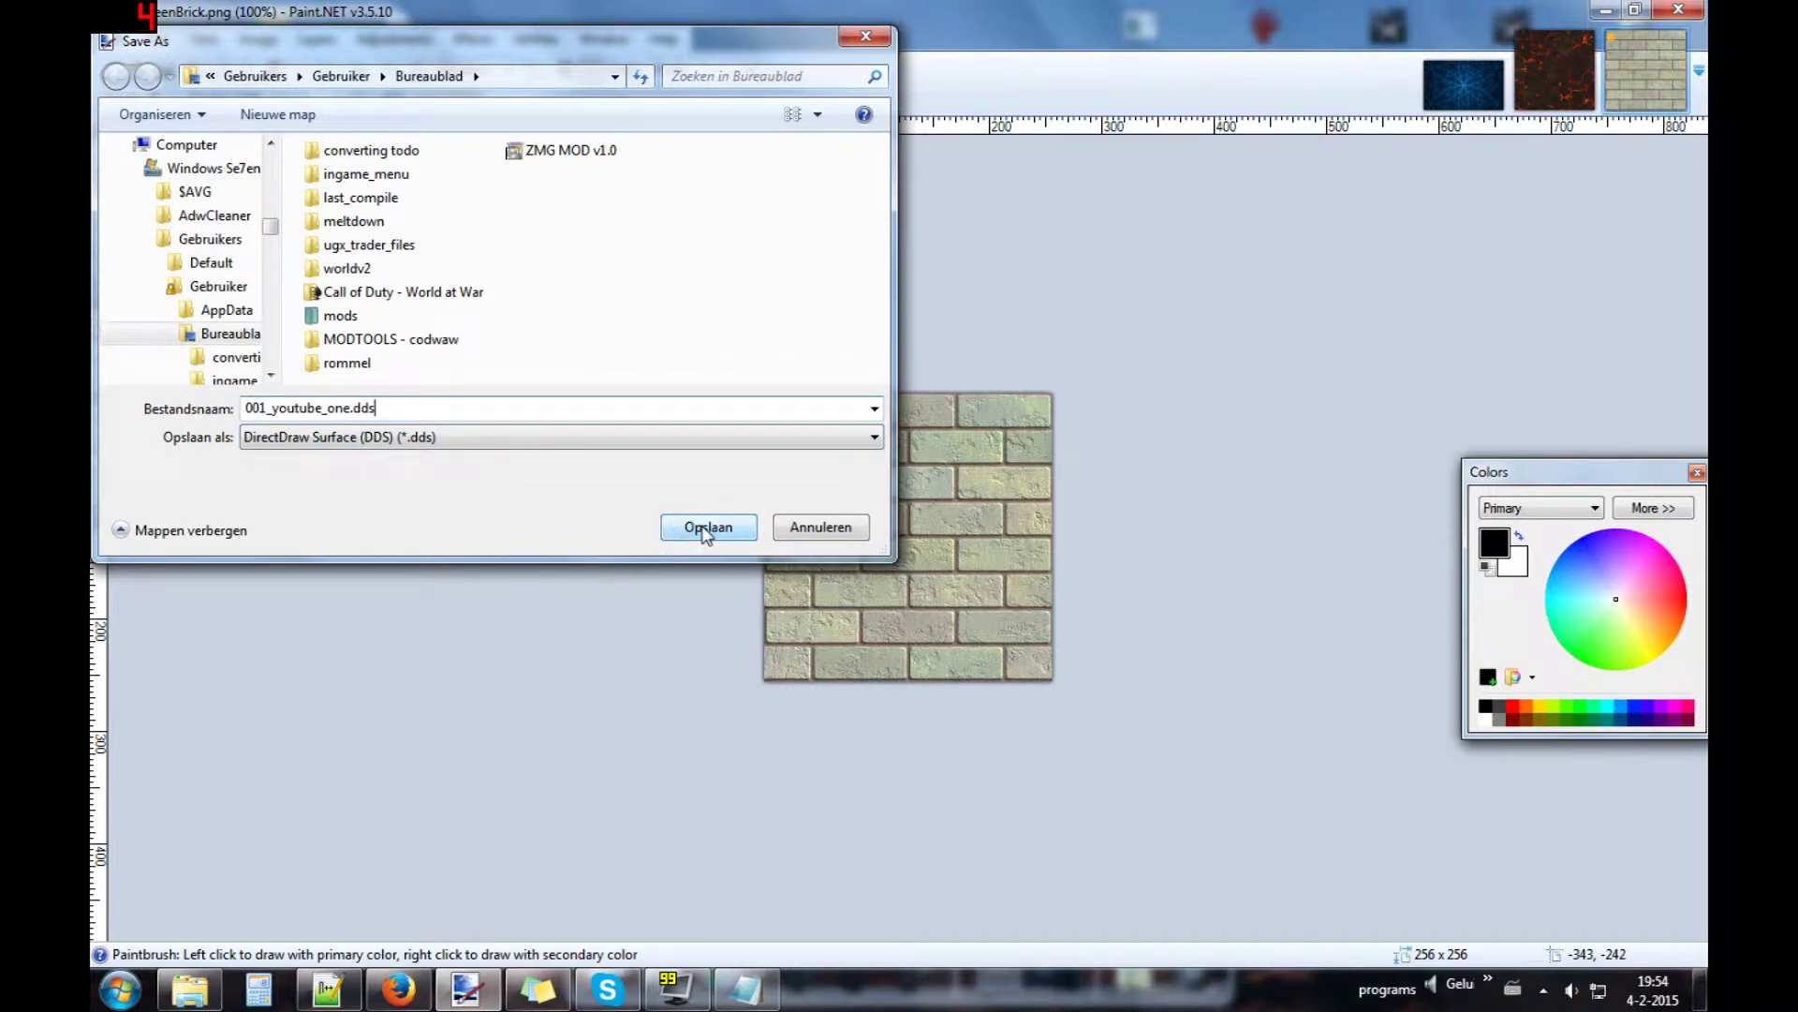
pyautogui.click(707, 529)
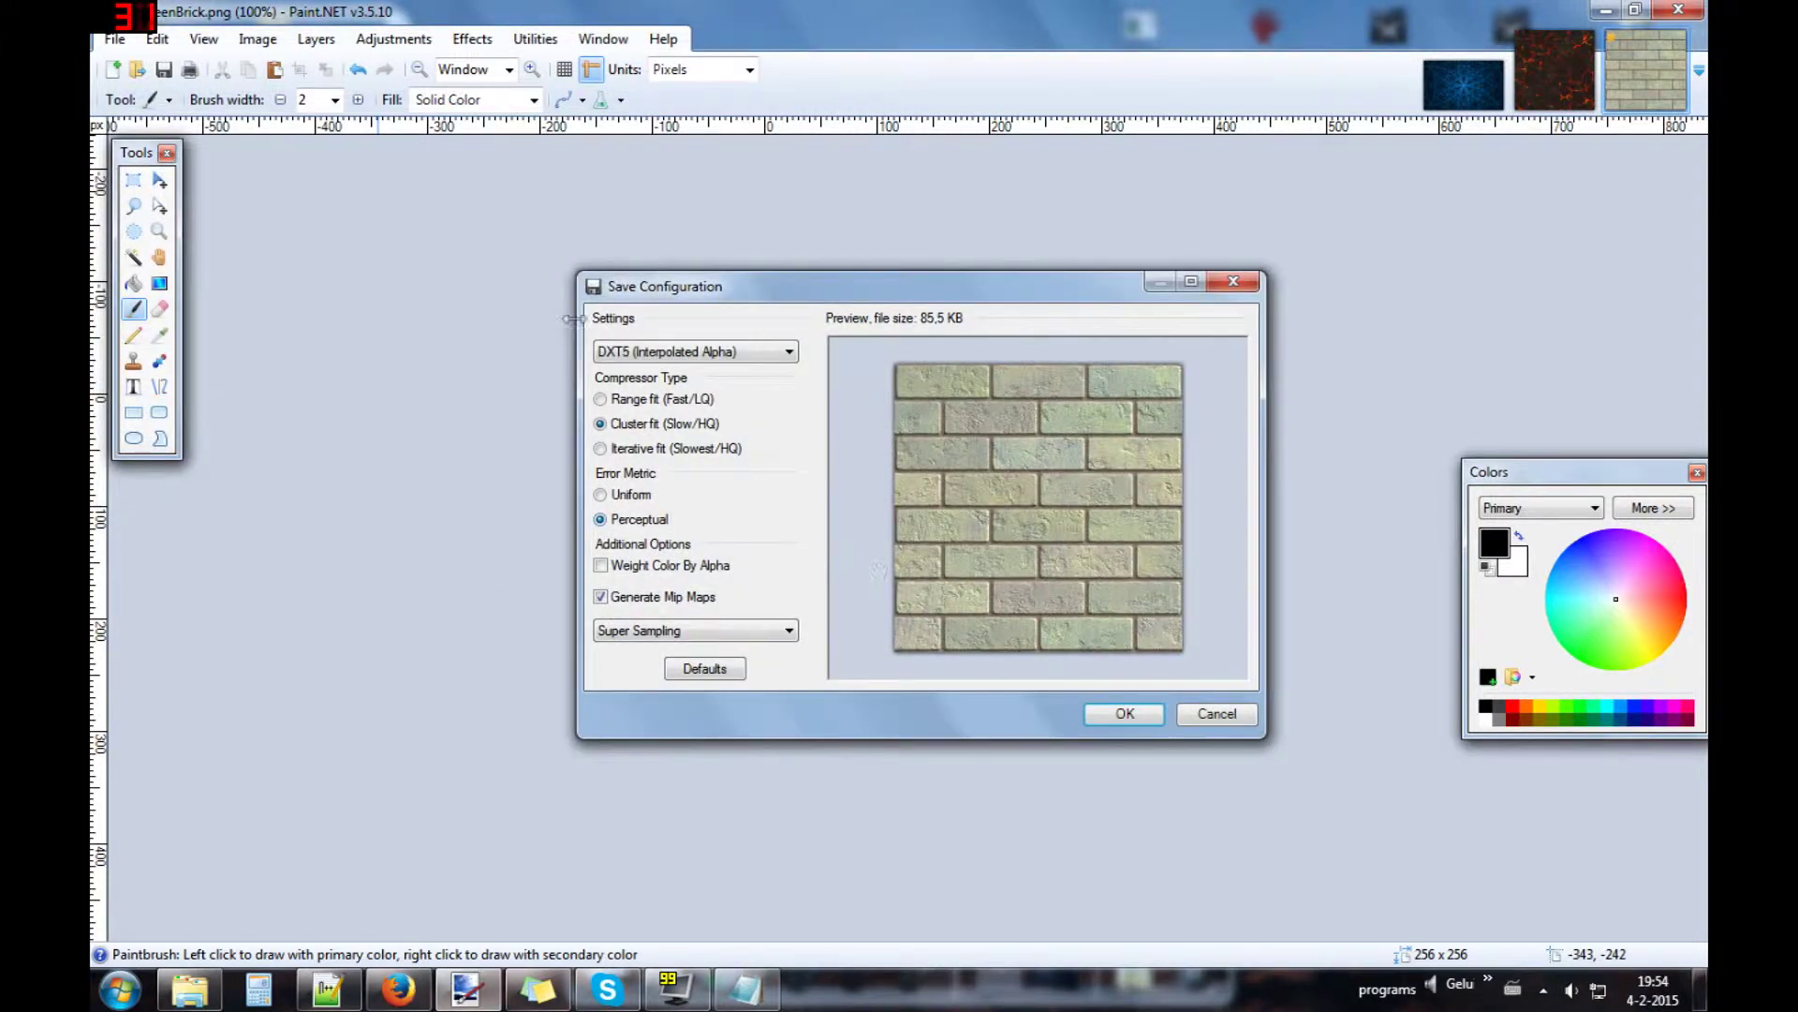
pyautogui.moveTo(826, 290); pyautogui.dragTo(687, 296)
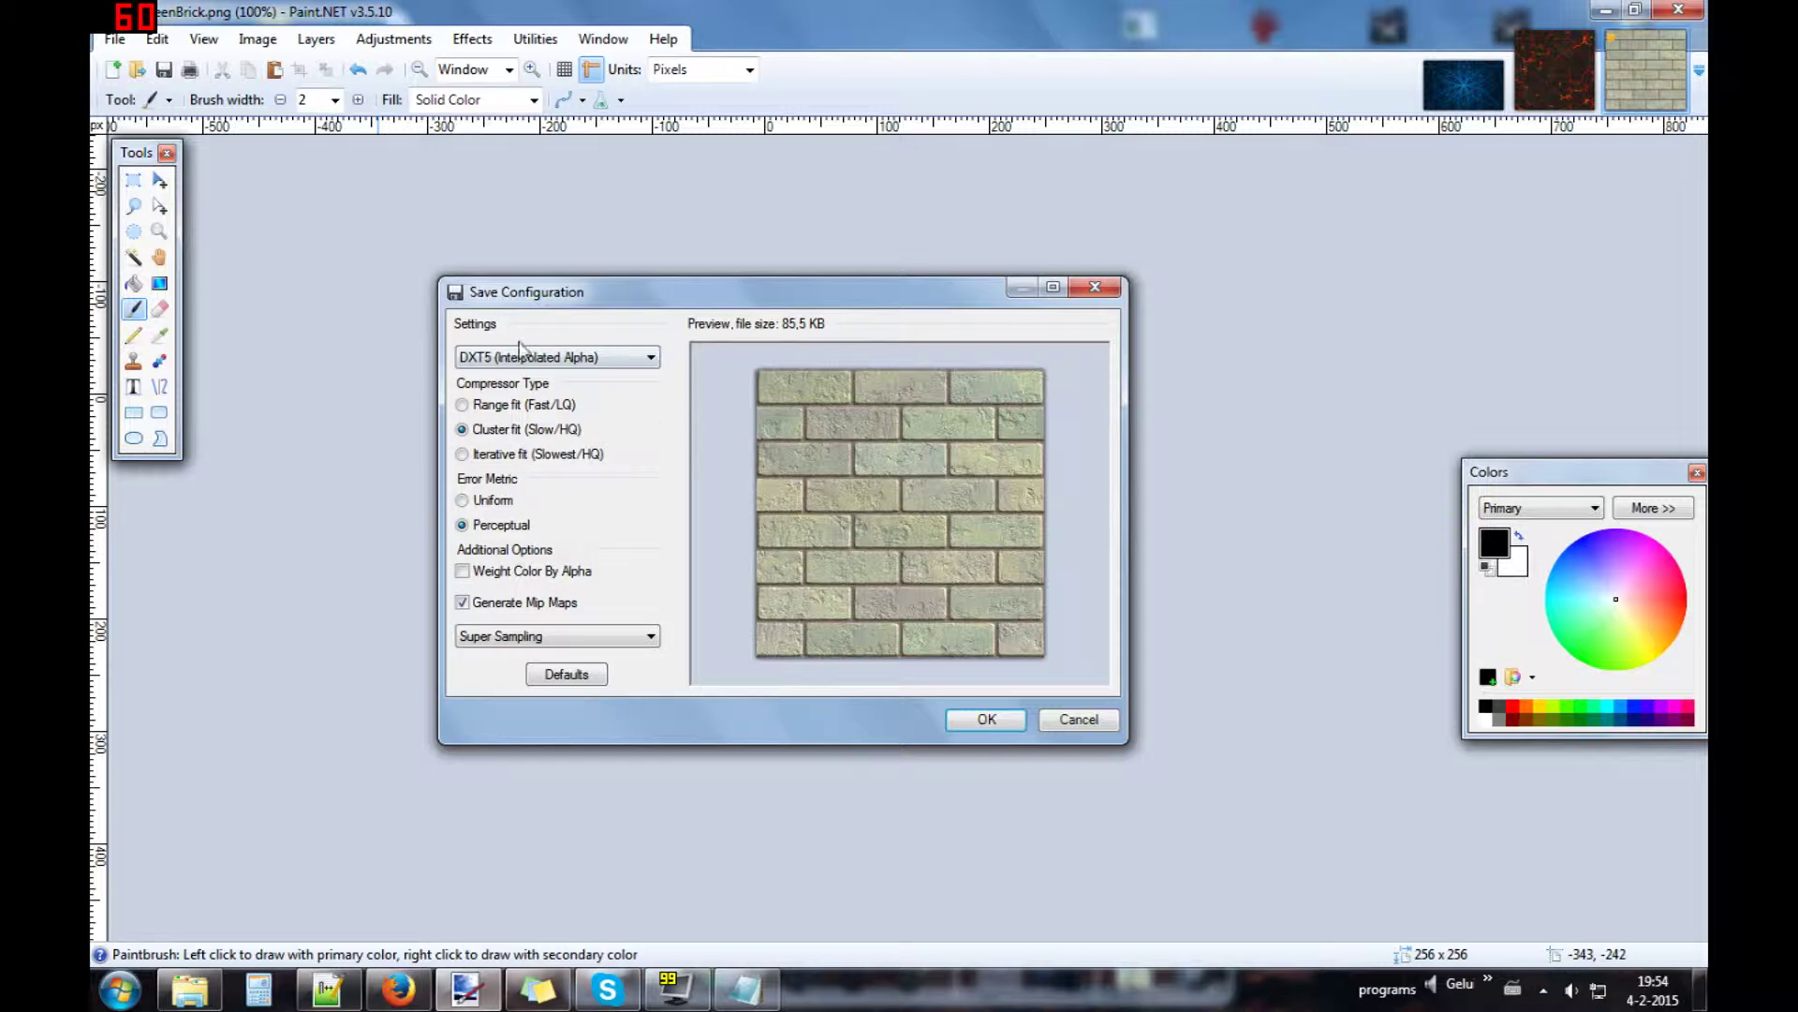
pyautogui.click(500, 364)
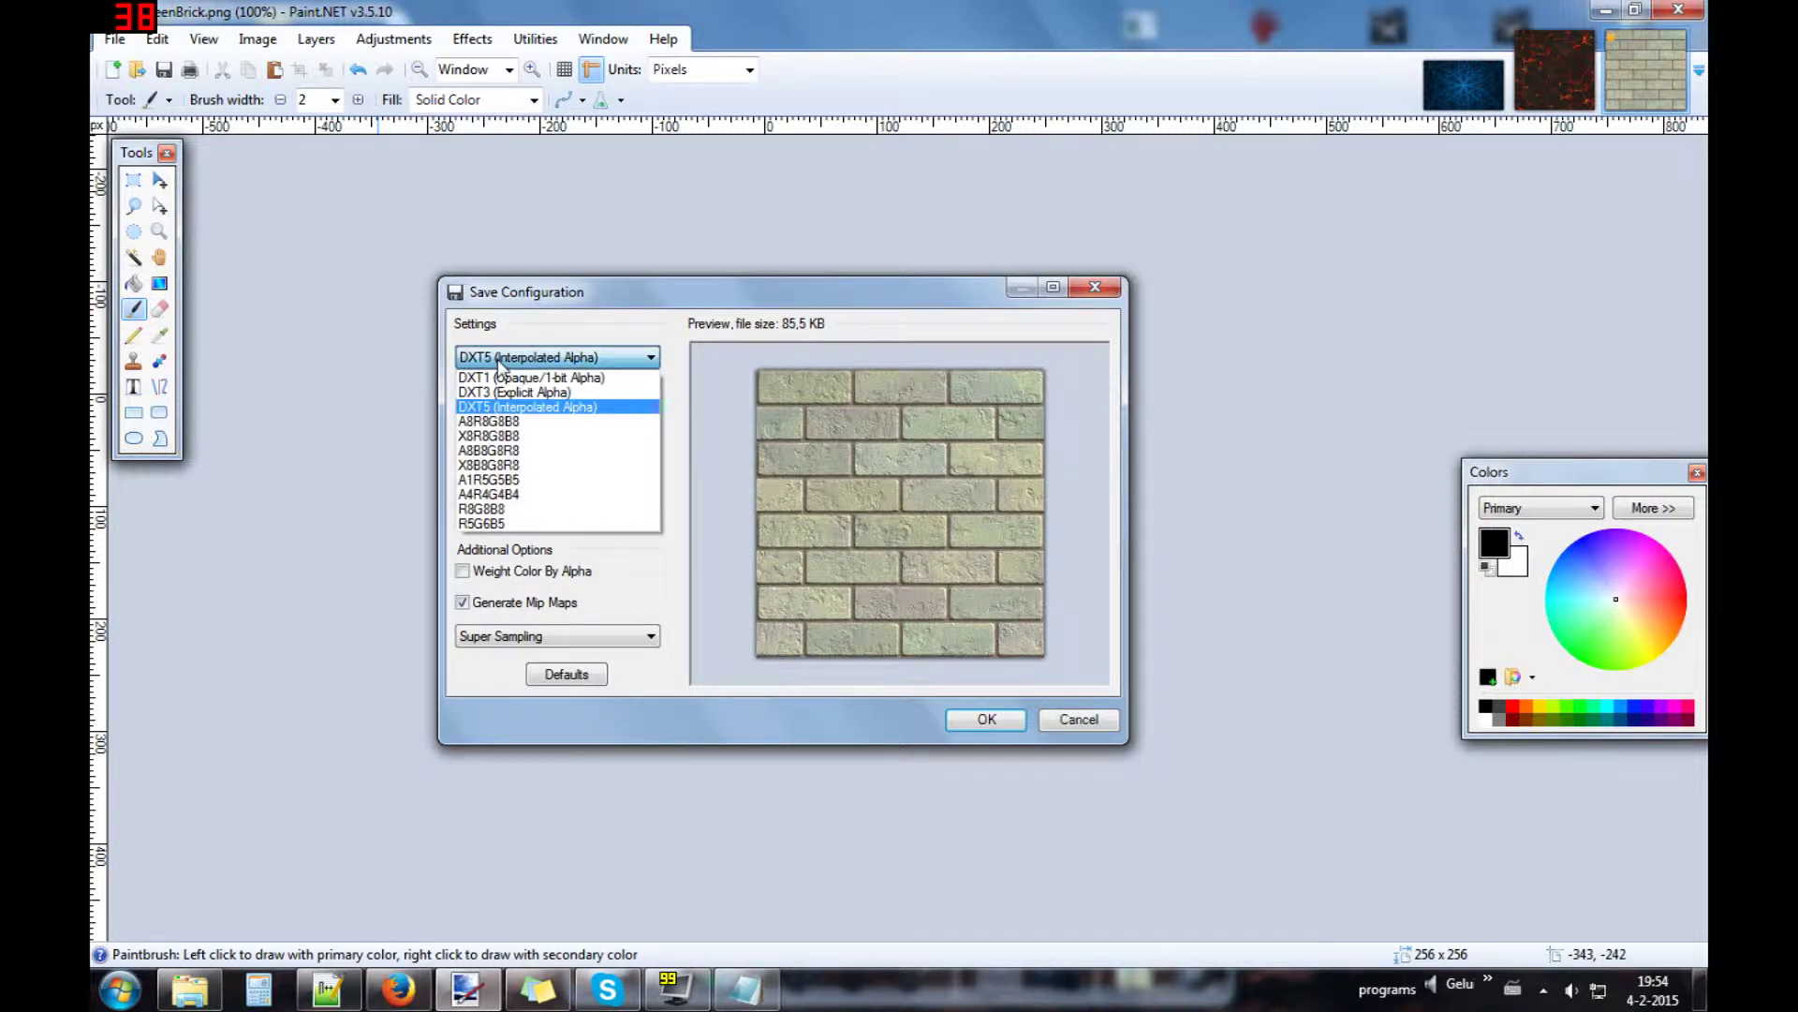
pyautogui.click(501, 365)
pyautogui.click(988, 719)
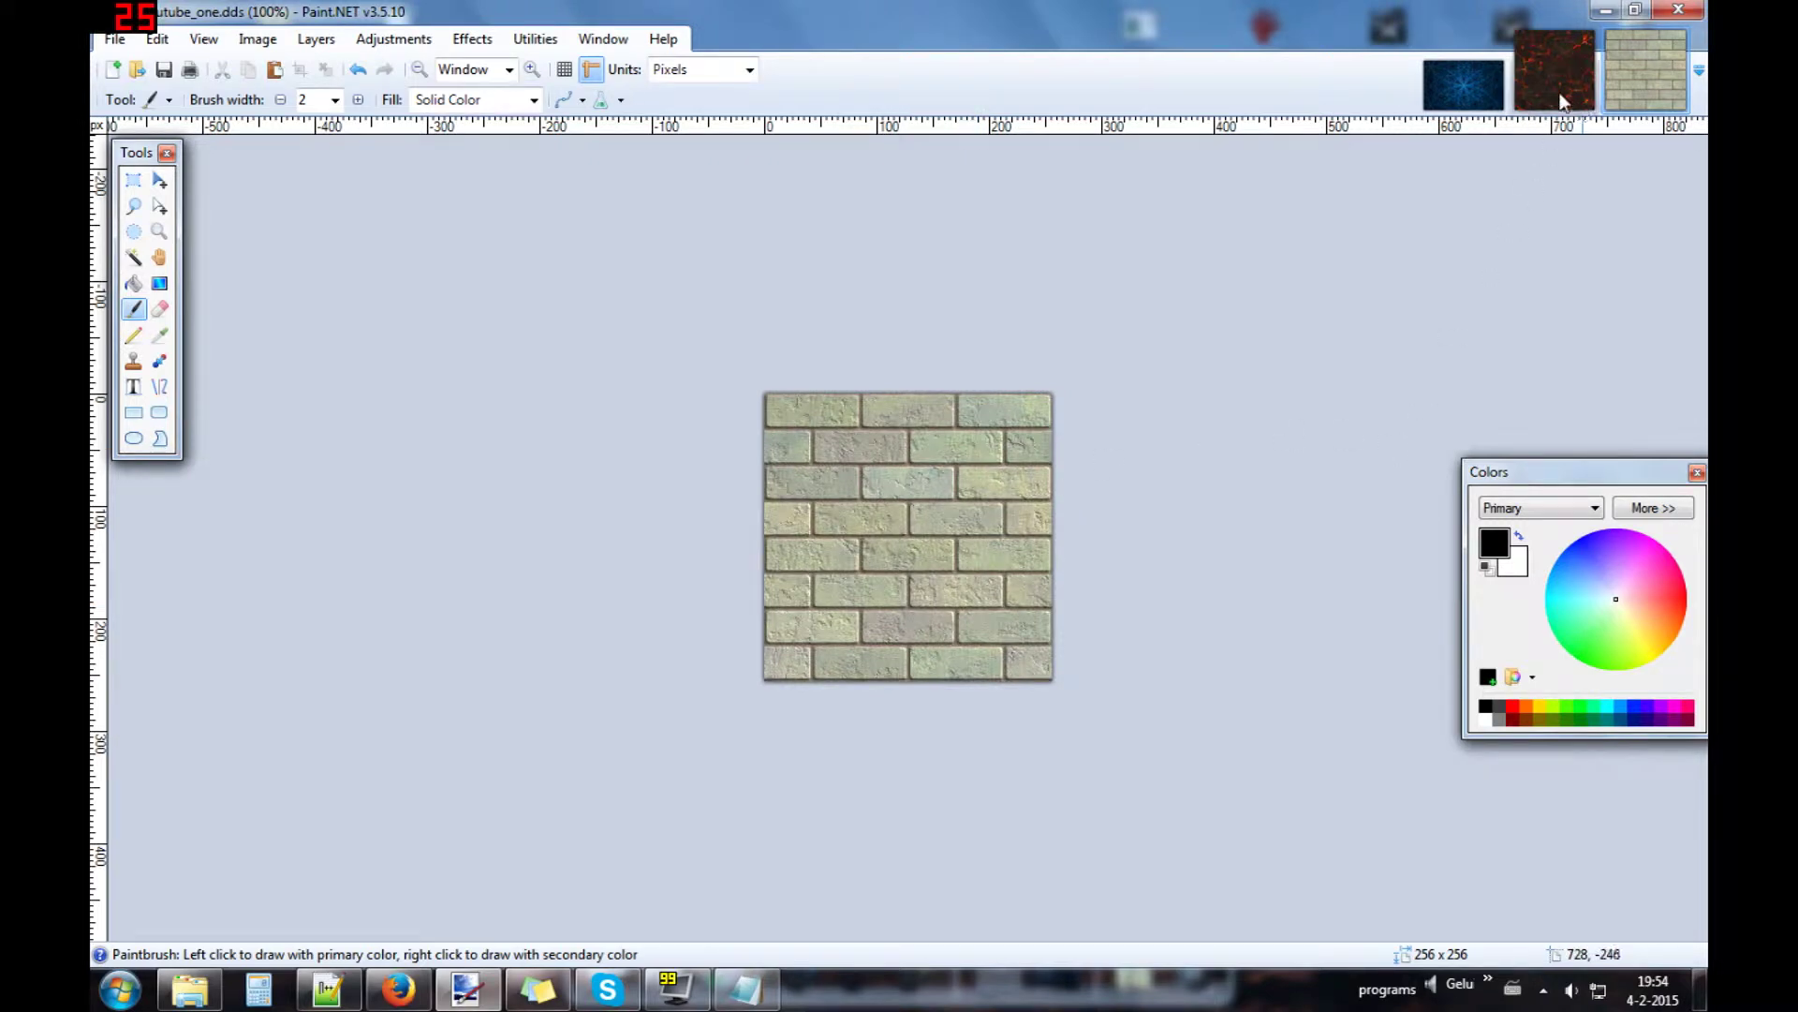
pyautogui.click(1555, 71)
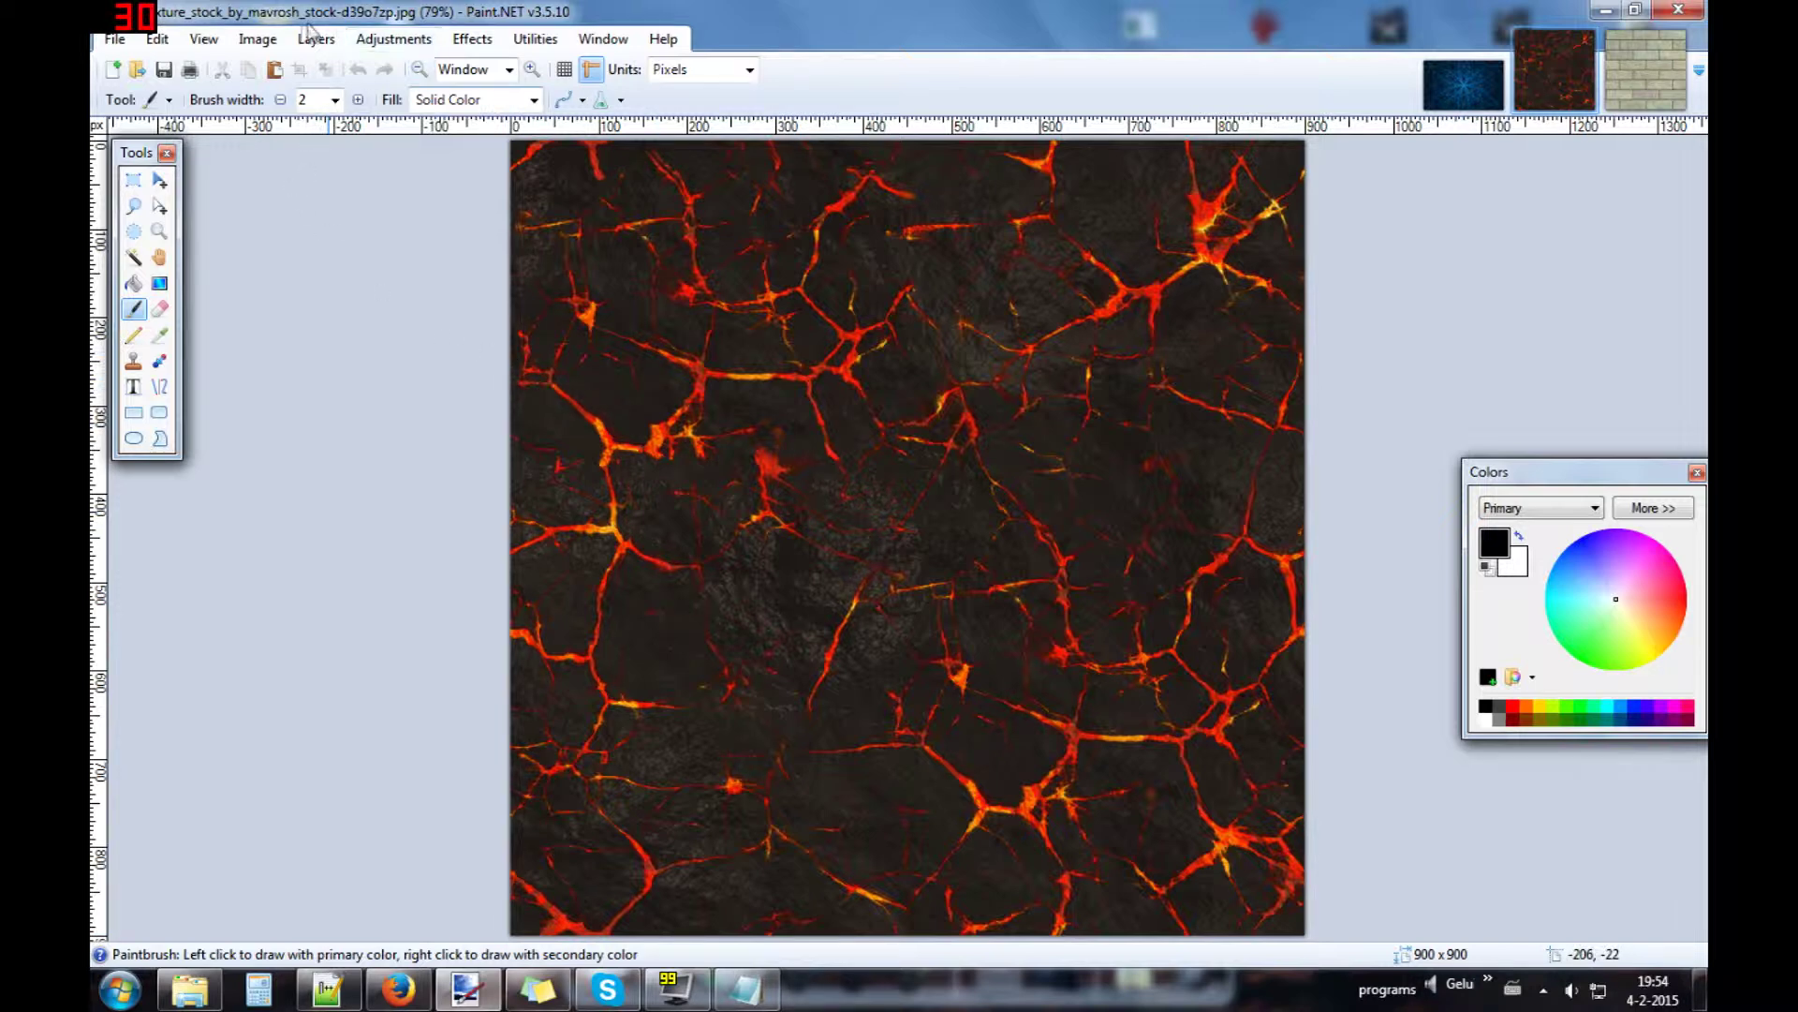
# - In the lava texture's Resize dialog, enter 512 x 512 pixels at resolution 100
pyautogui.click(257, 38)
pyautogui.click(286, 90)
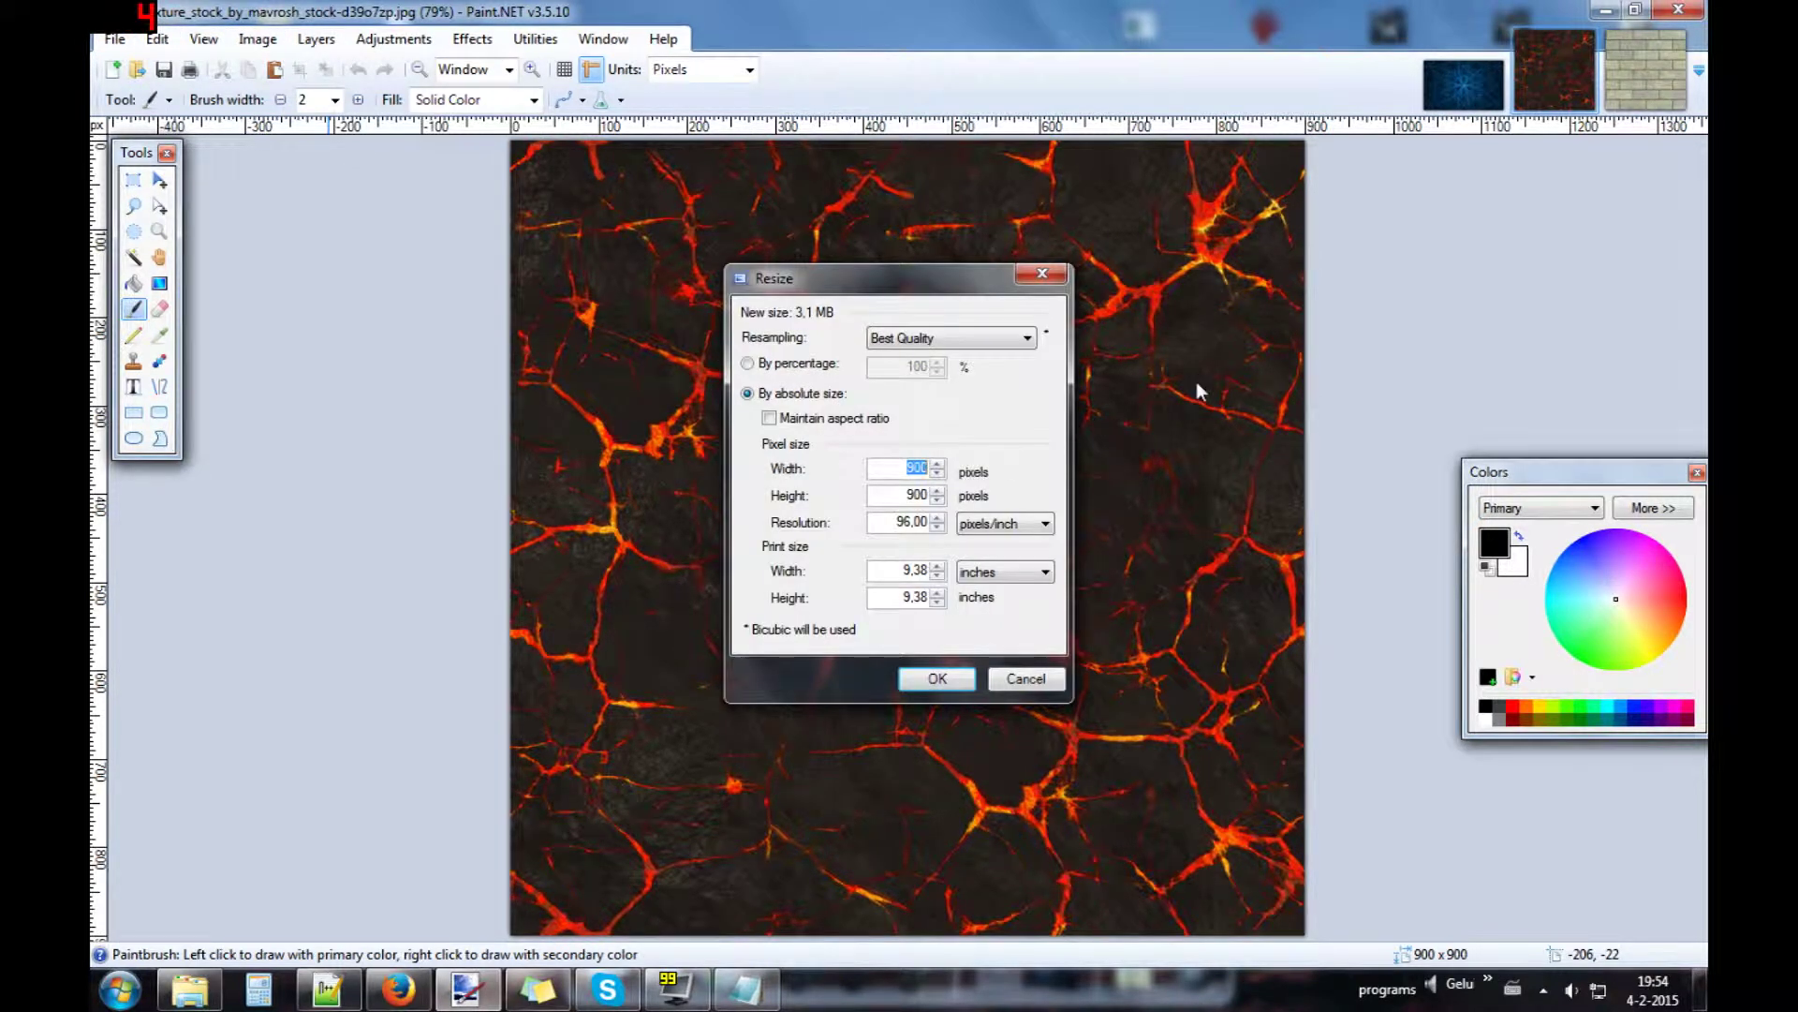
pyautogui.write('128')
pyautogui.press('BackSpace')
pyautogui.press('BackSpace')
pyautogui.press('BackSpace')
pyautogui.write('256')
pyautogui.press('BackSpace')
pyautogui.press('BackSpace')
pyautogui.press('BackSpace')
pyautogui.write('512100')
pyautogui.press('BackSpace')
pyautogui.press('BackSpace')
pyautogui.write('0')
pyautogui.press('BackSpace')
pyautogui.press('BackSpace')
pyautogui.write('2048')
pyautogui.press('BackSpace')
pyautogui.press('BackSpace')
pyautogui.press('BackSpace')
pyautogui.press('BackSpace')
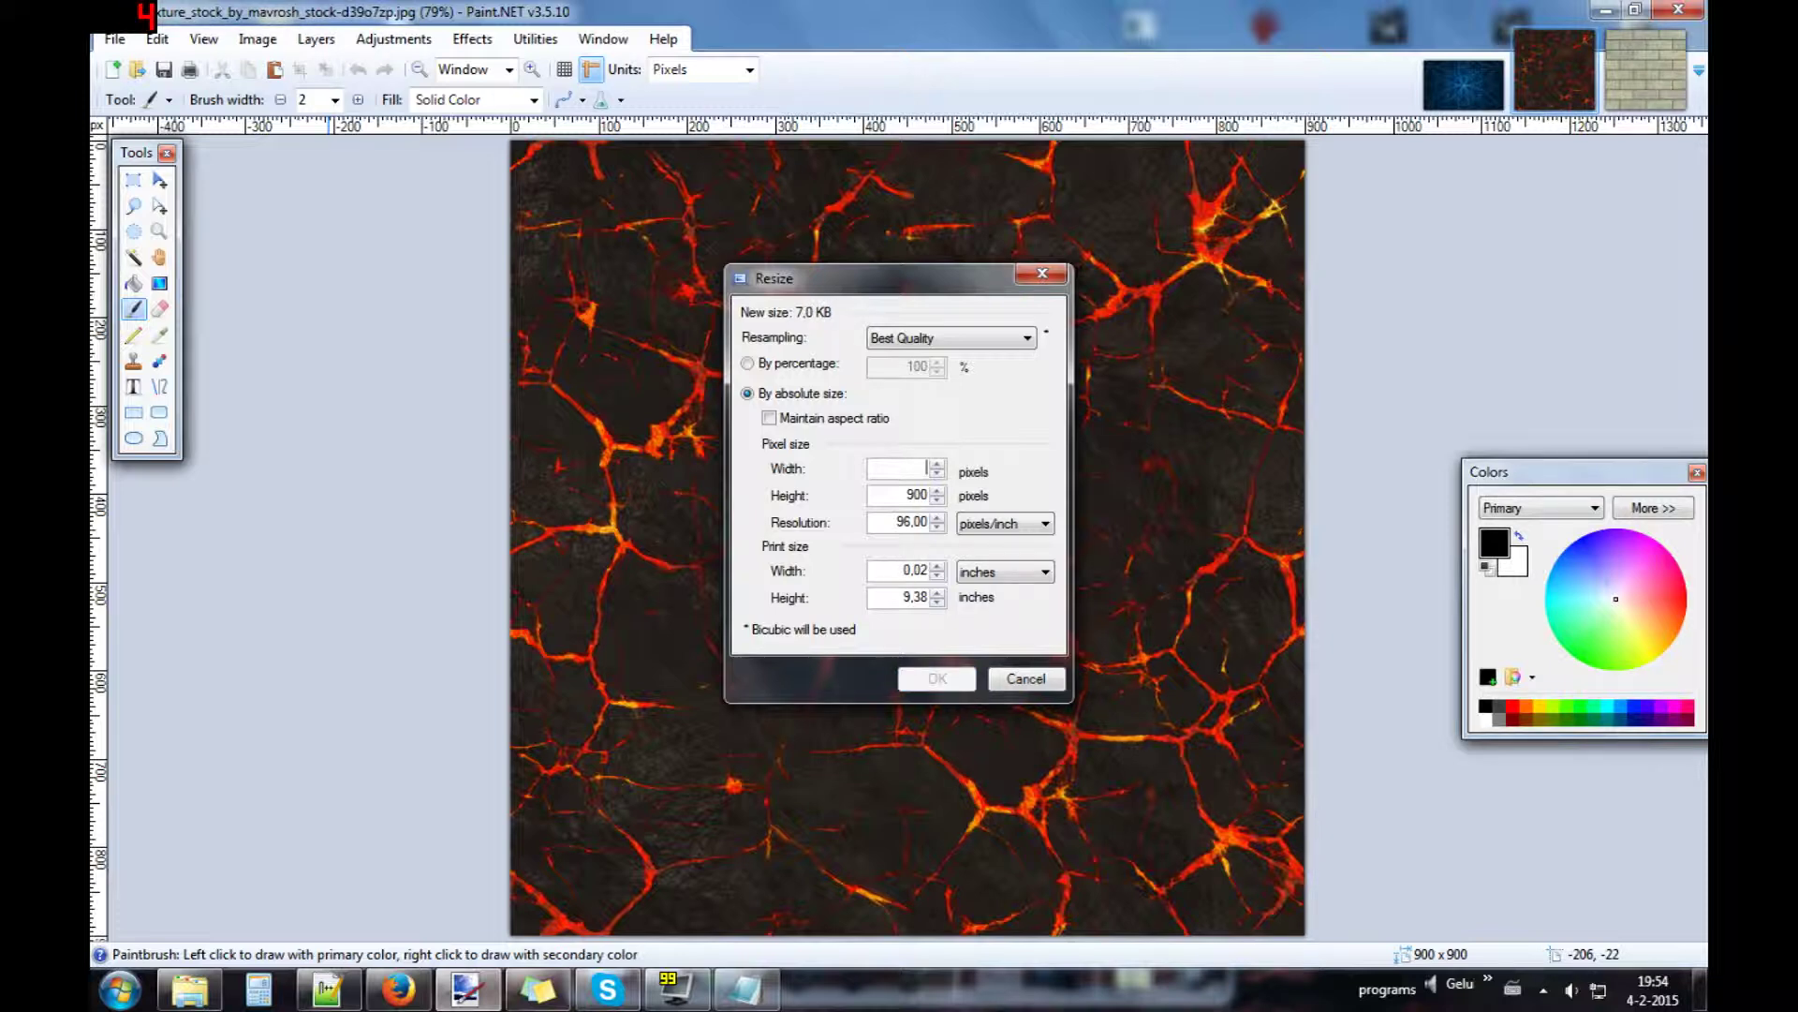
pyautogui.write('512')
pyautogui.press('Tab')
pyautogui.write('512')
pyautogui.press('Tab')
pyautogui.write('10')
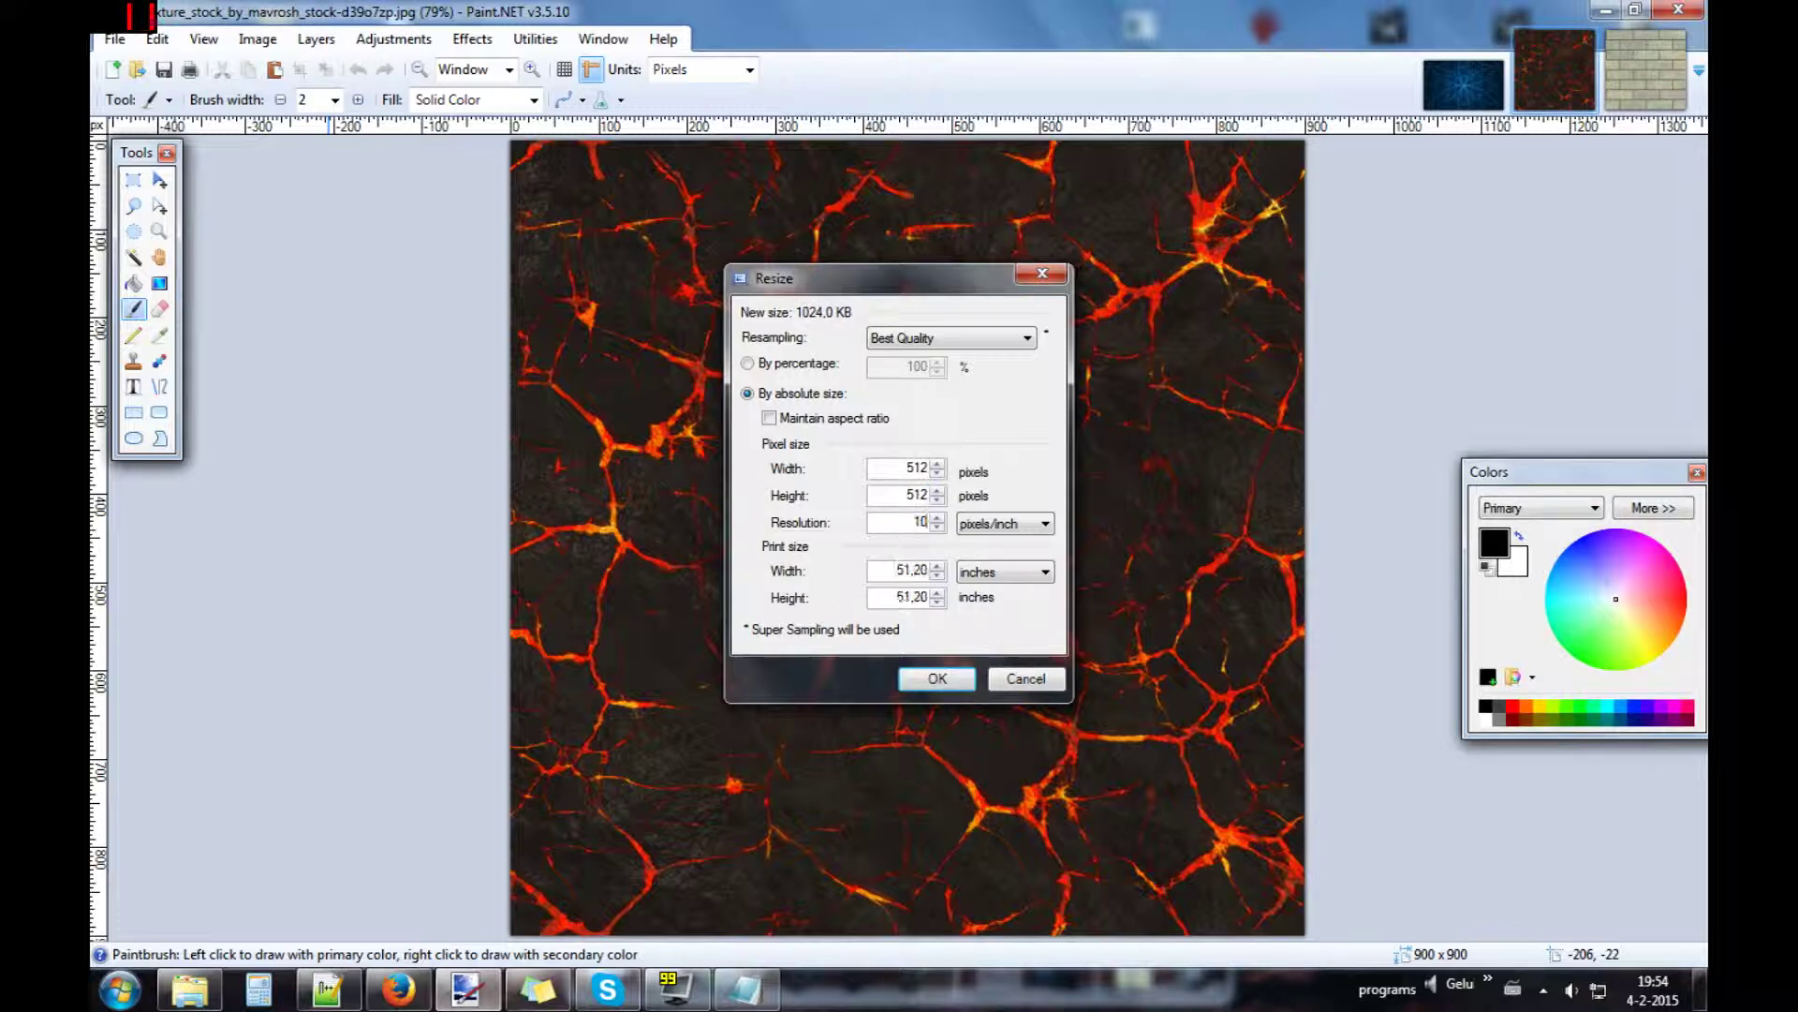
pyautogui.write('0')
# - Apply the 512 x 512 resize and save the lava texture as 001_youtube_two.dds in DXT5
pyautogui.click(936, 678)
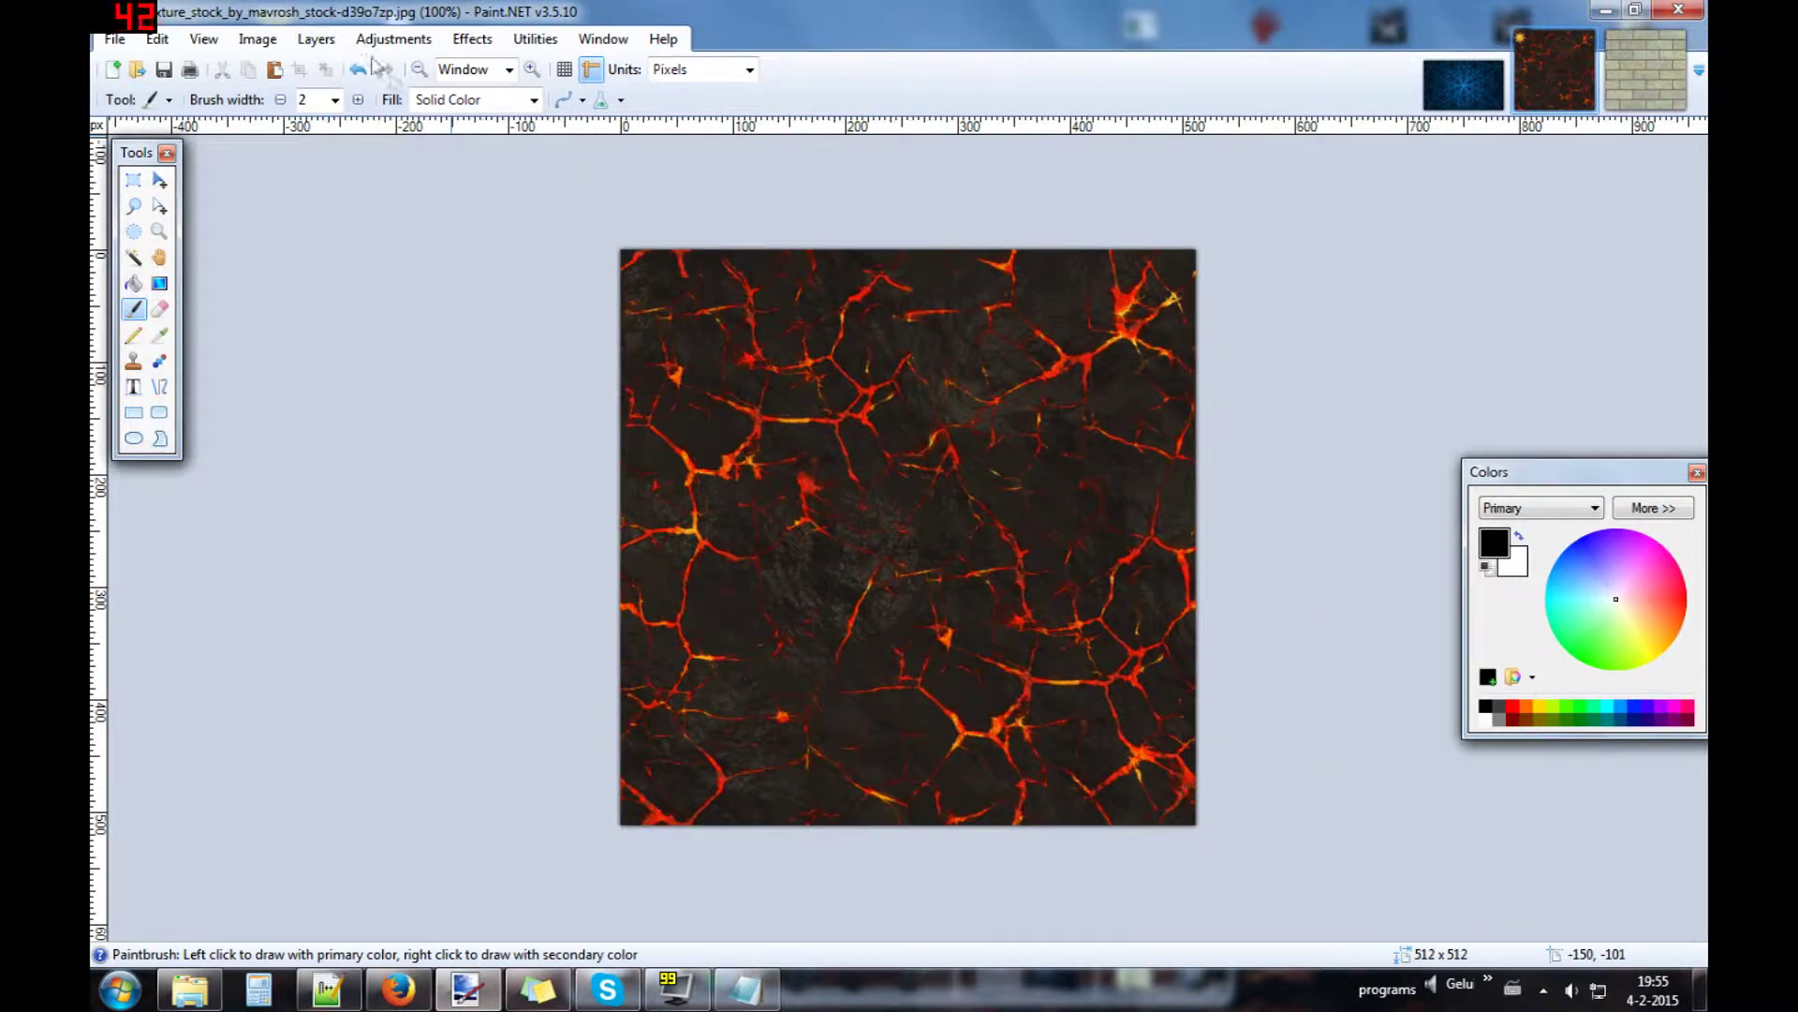
pyautogui.click(114, 38)
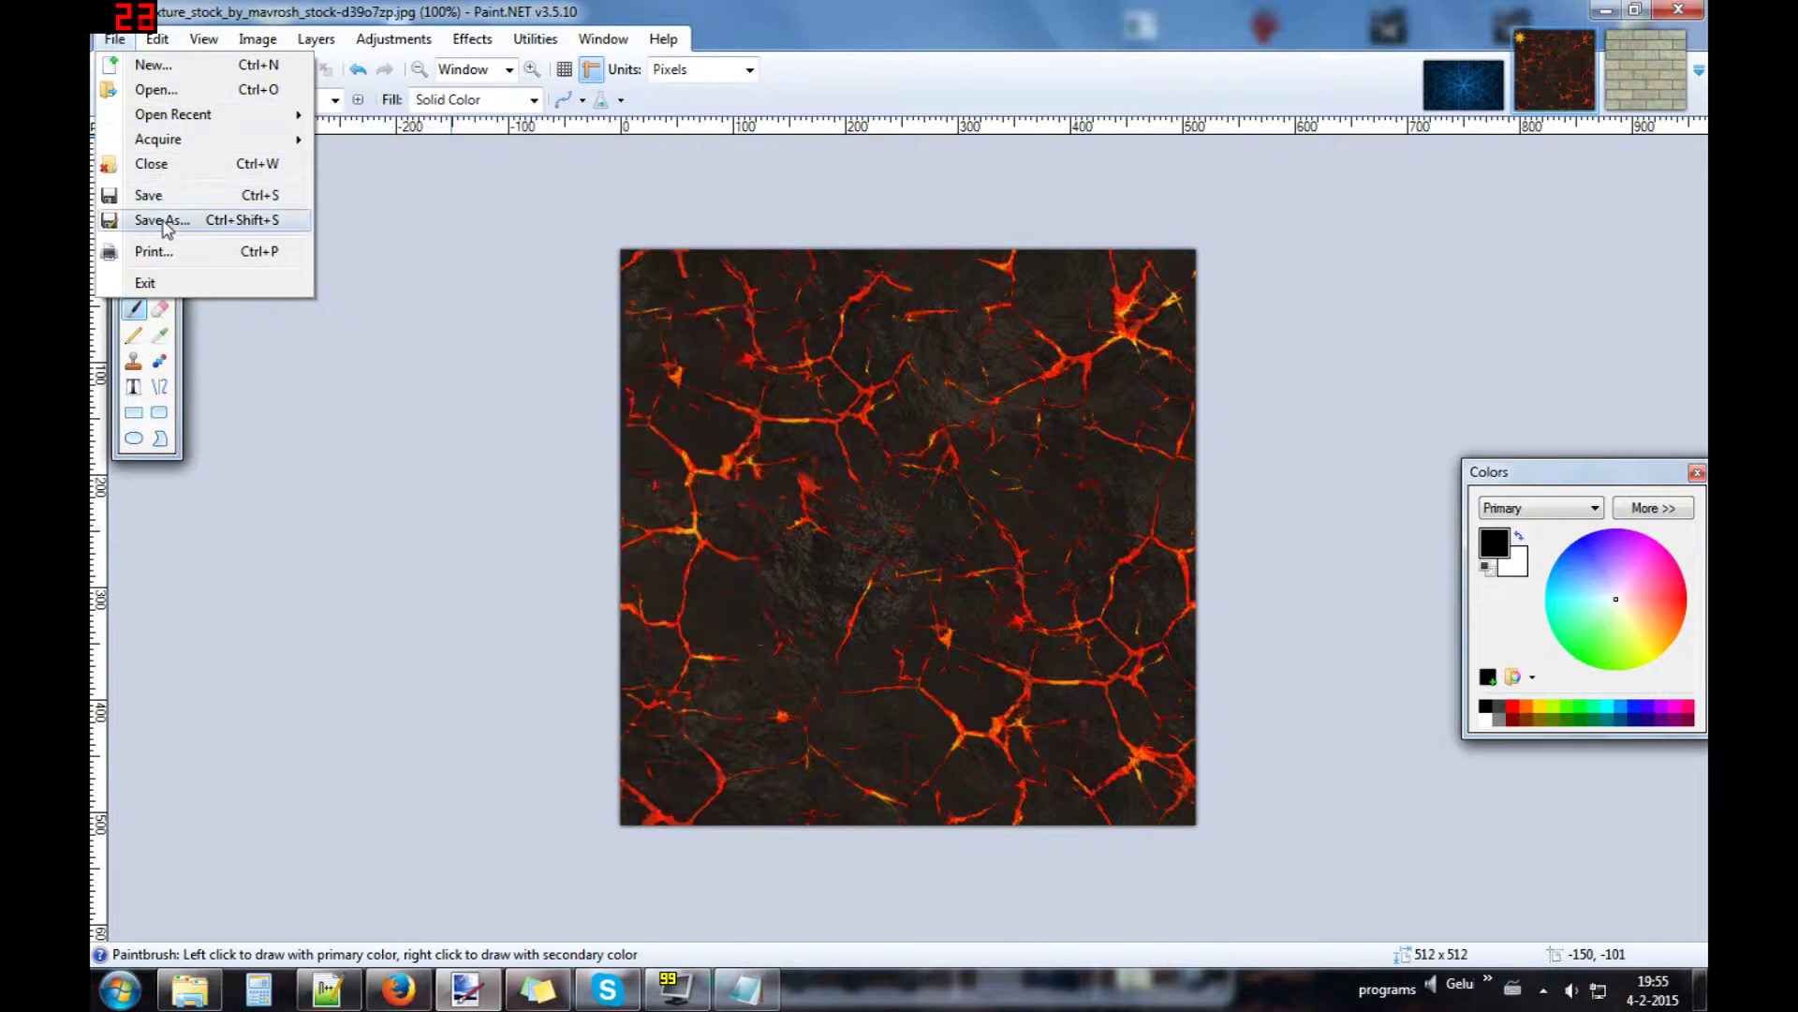
pyautogui.click(162, 219)
pyautogui.click(403, 438)
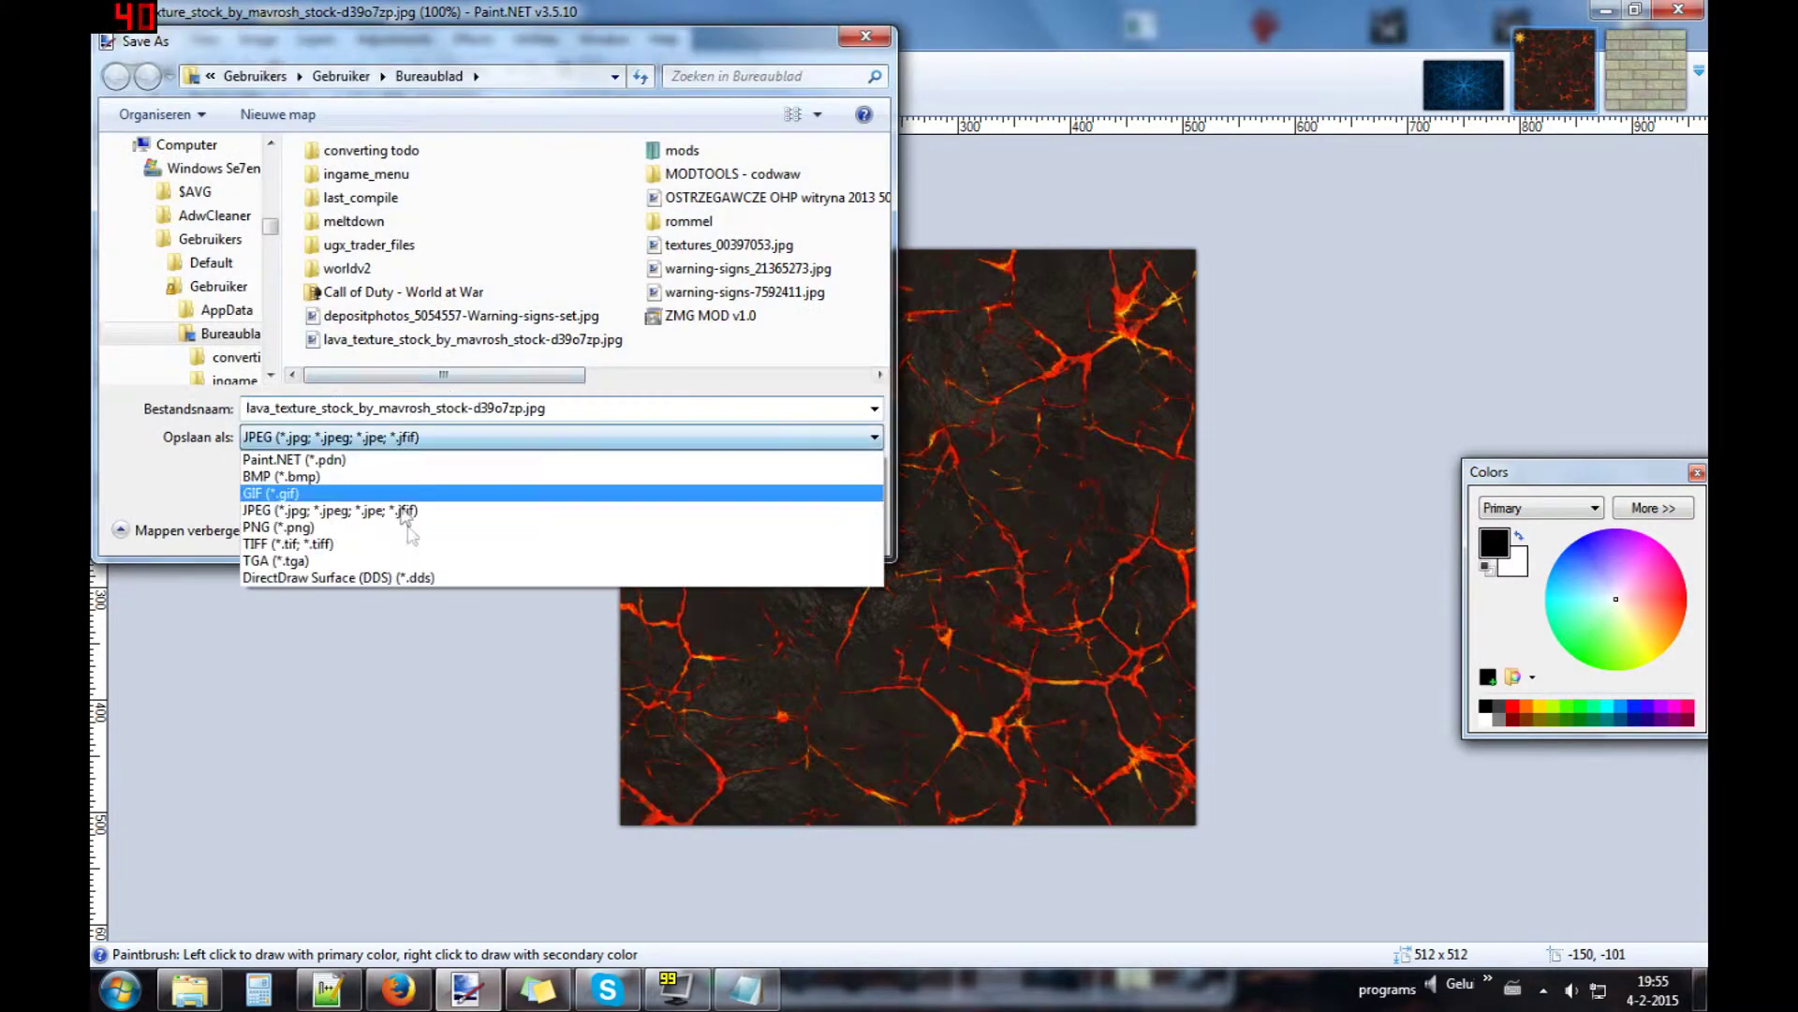
pyautogui.click(427, 578)
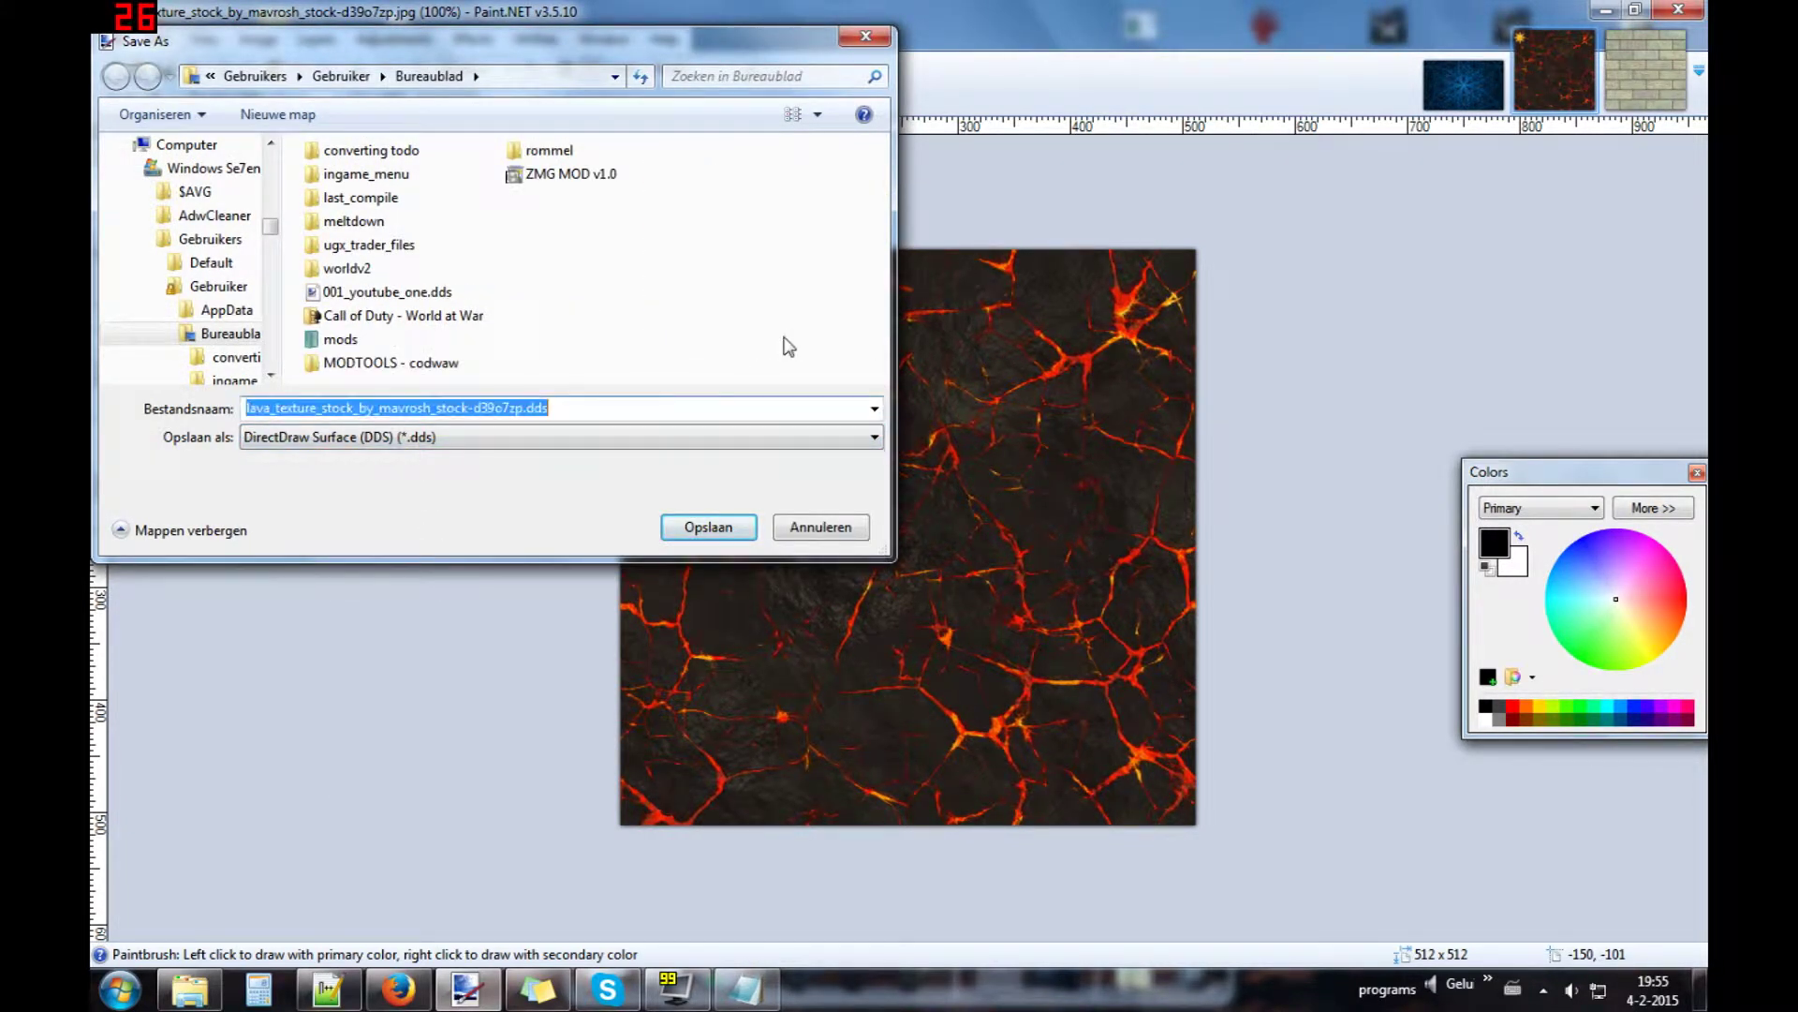
pyautogui.press('BackSpace')
pyautogui.write('001')
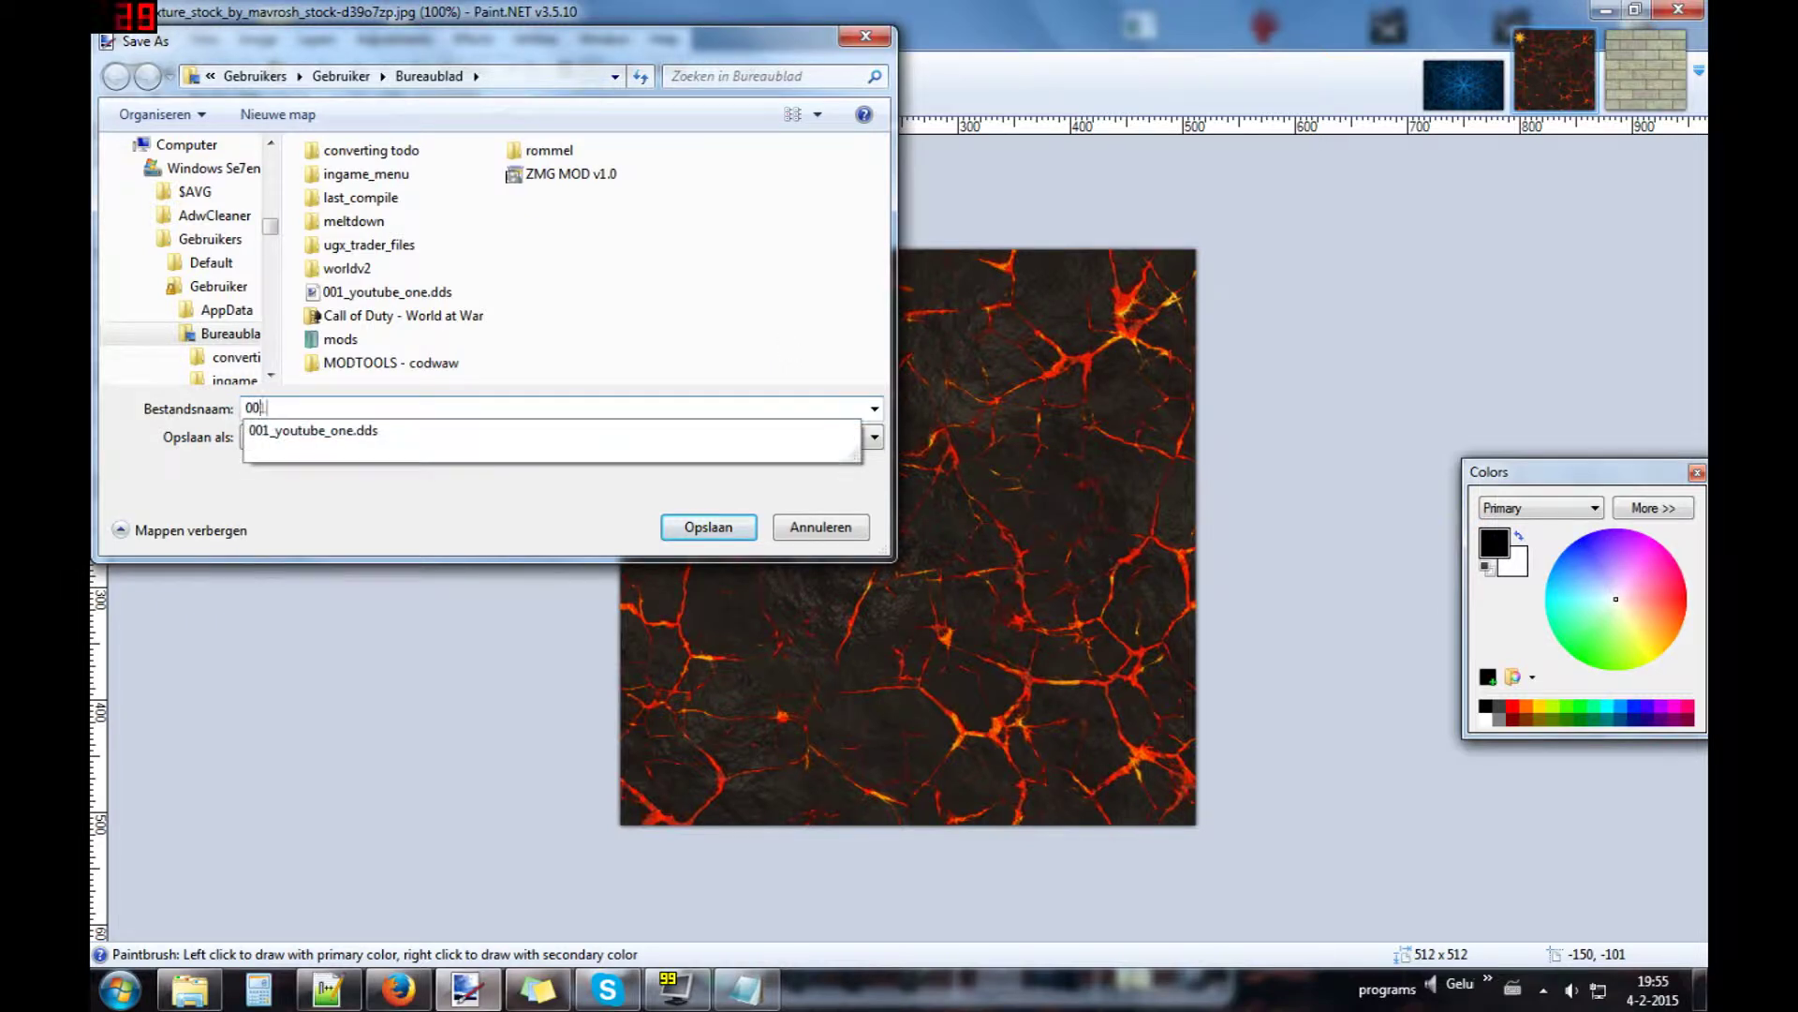
pyautogui.write('_youtube_two.dds')
pyautogui.press('Return')
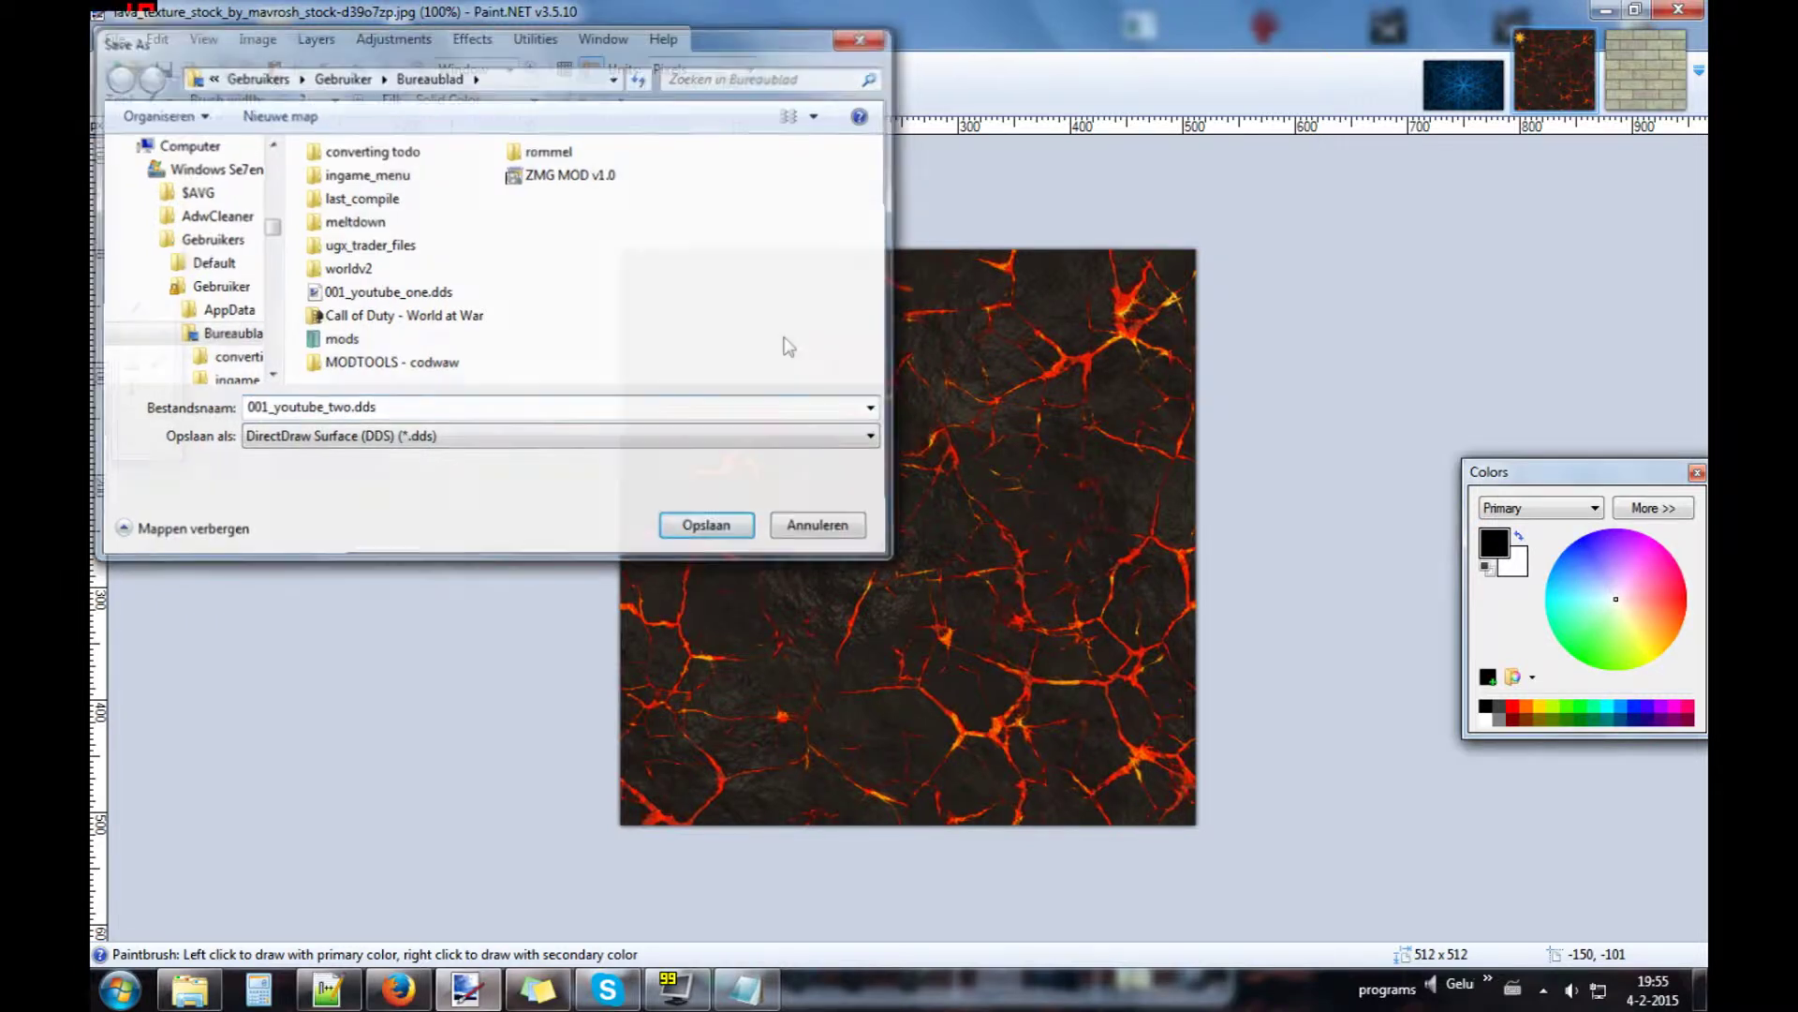
pyautogui.click(987, 719)
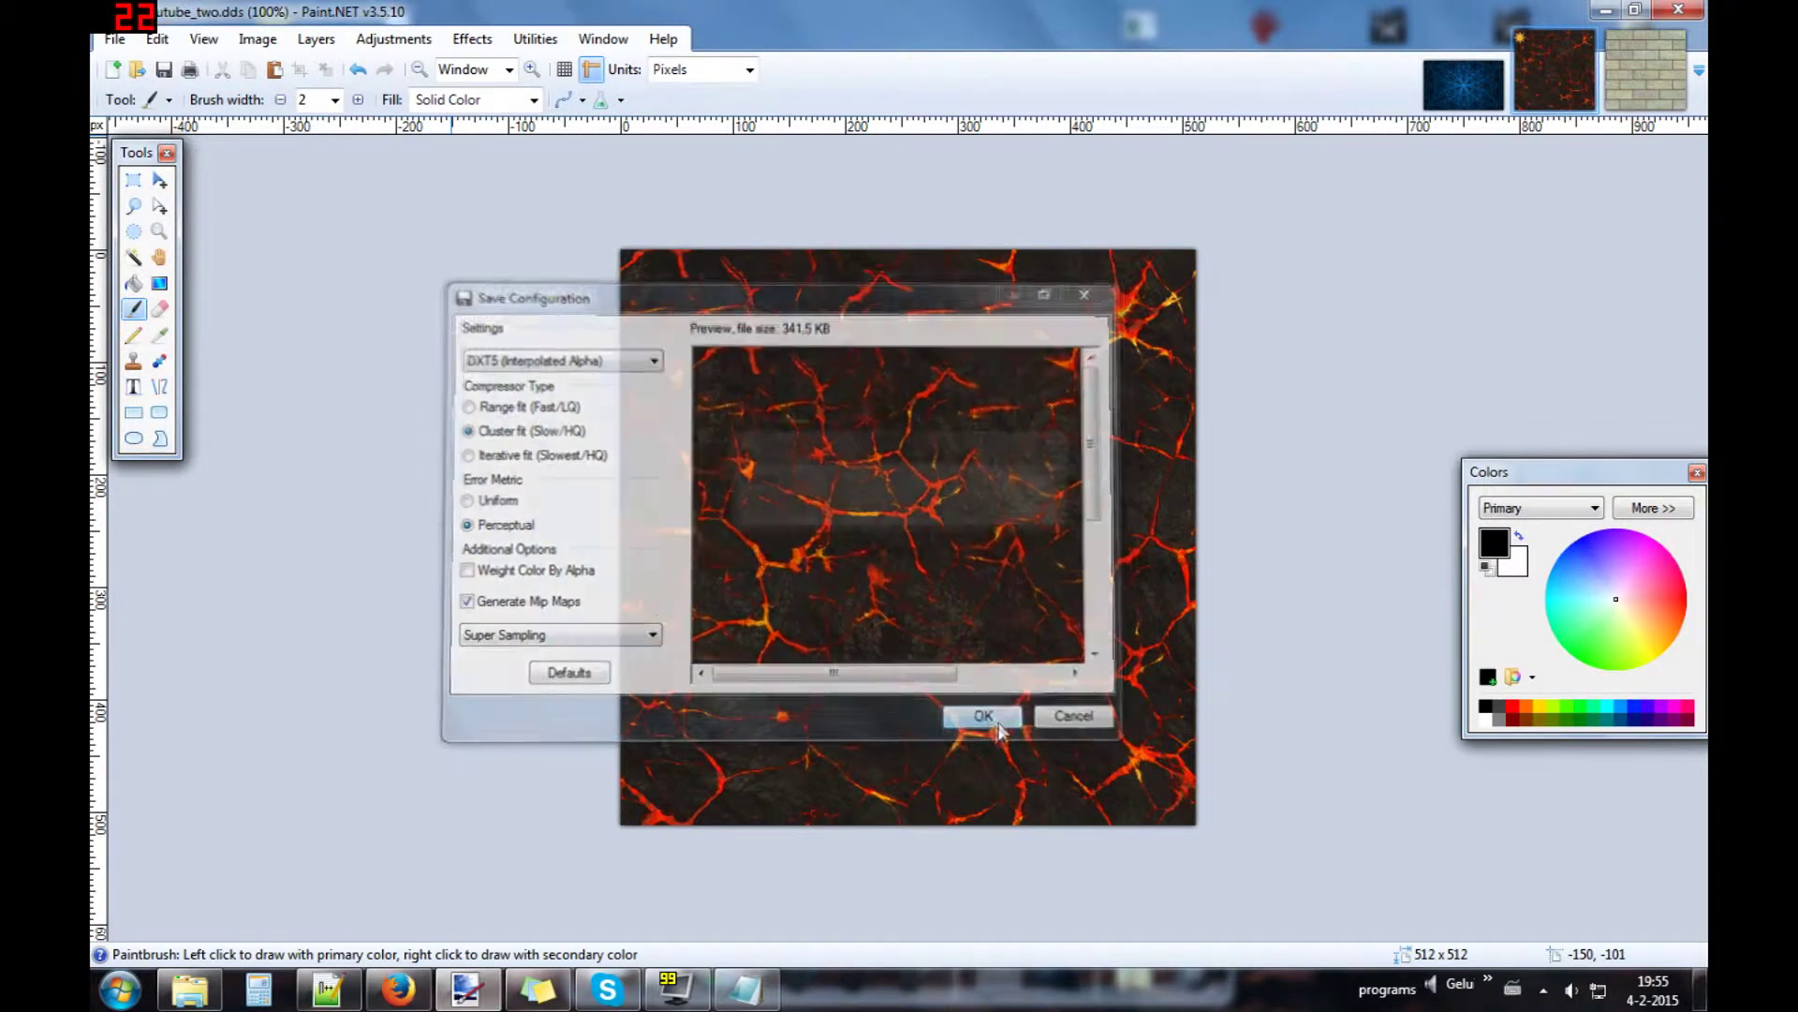
pyautogui.click(1463, 84)
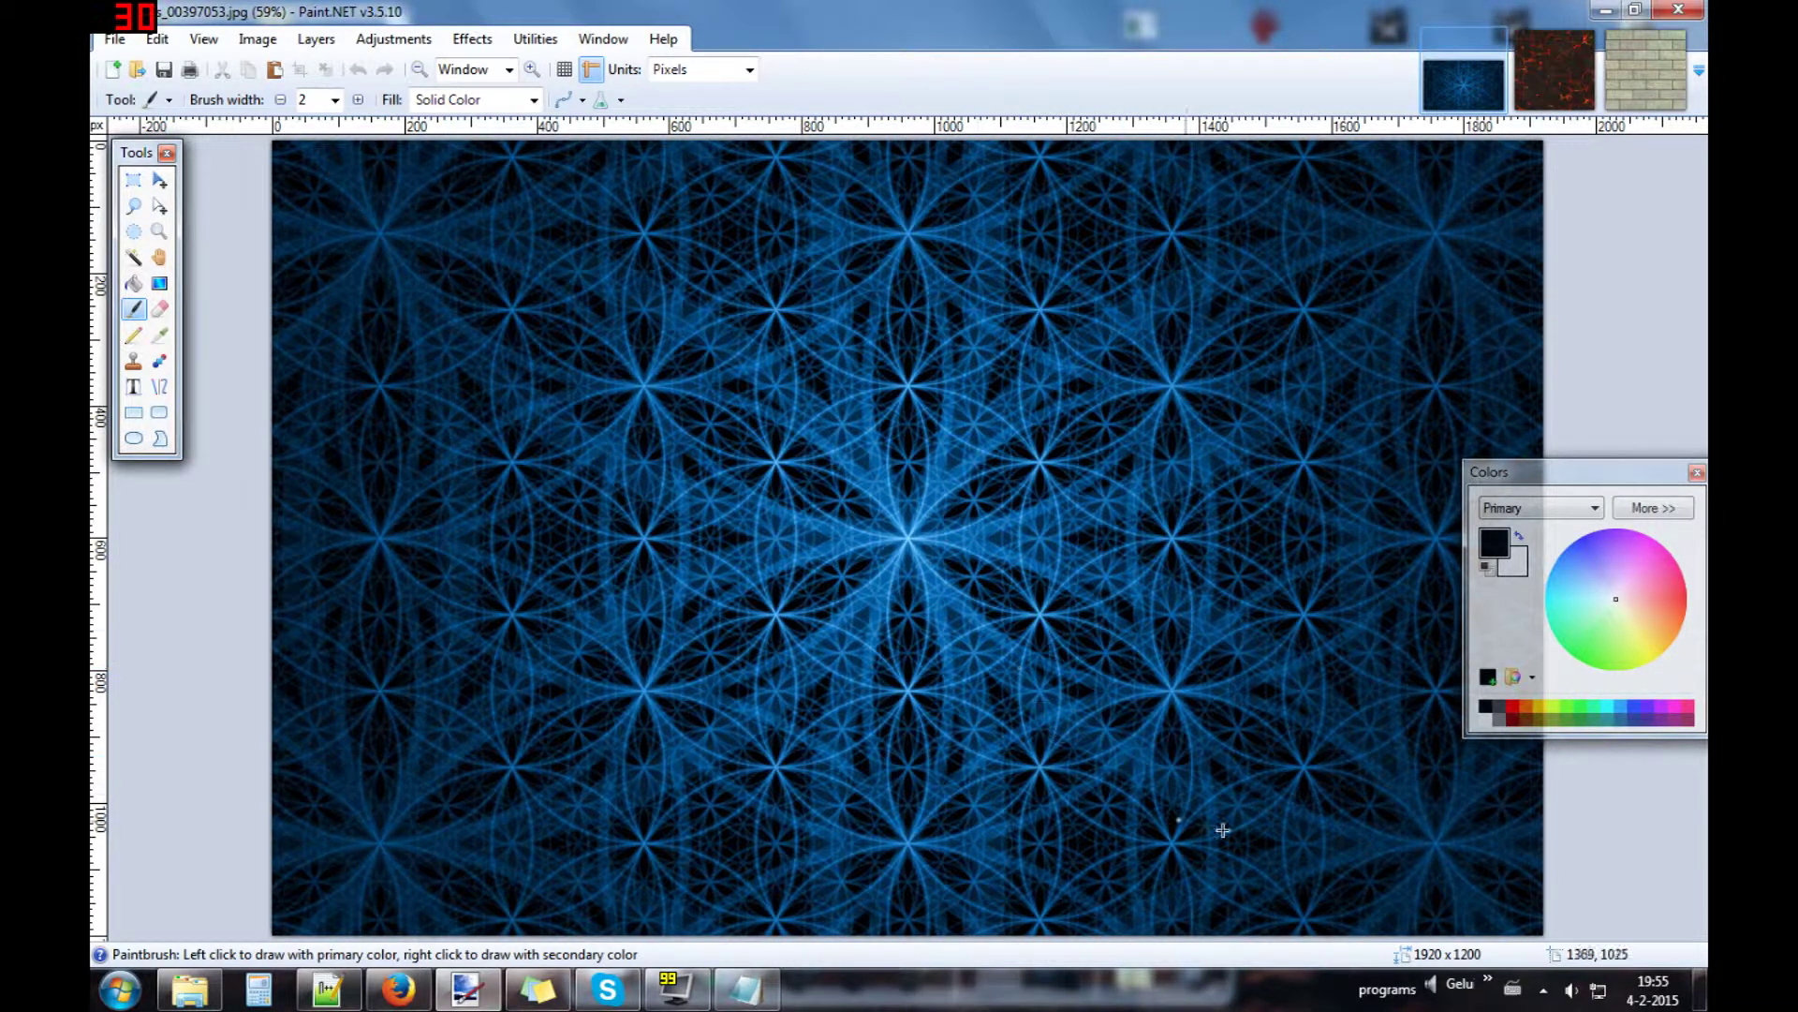
# - Resize the 1920 x 1200 blue pattern to 1024 x 1024 pixels at resolution 100
pyautogui.click(257, 39)
pyautogui.click(274, 84)
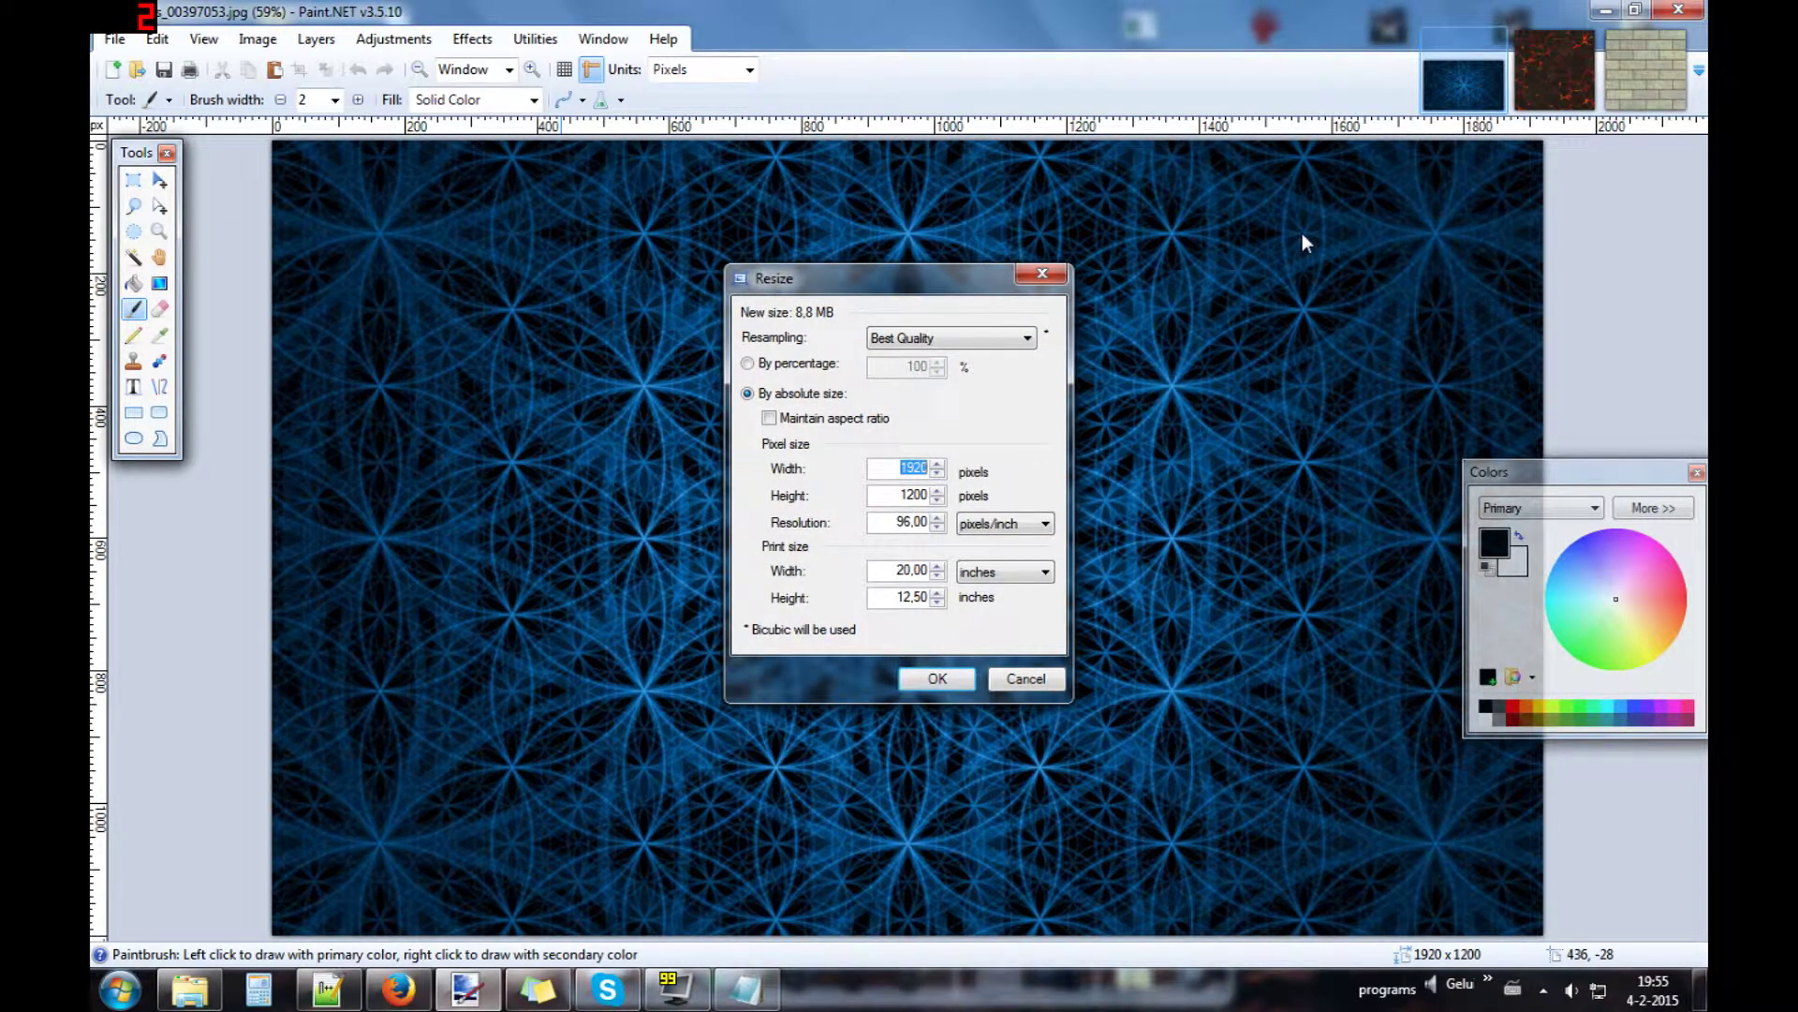
pyautogui.write('10241024')
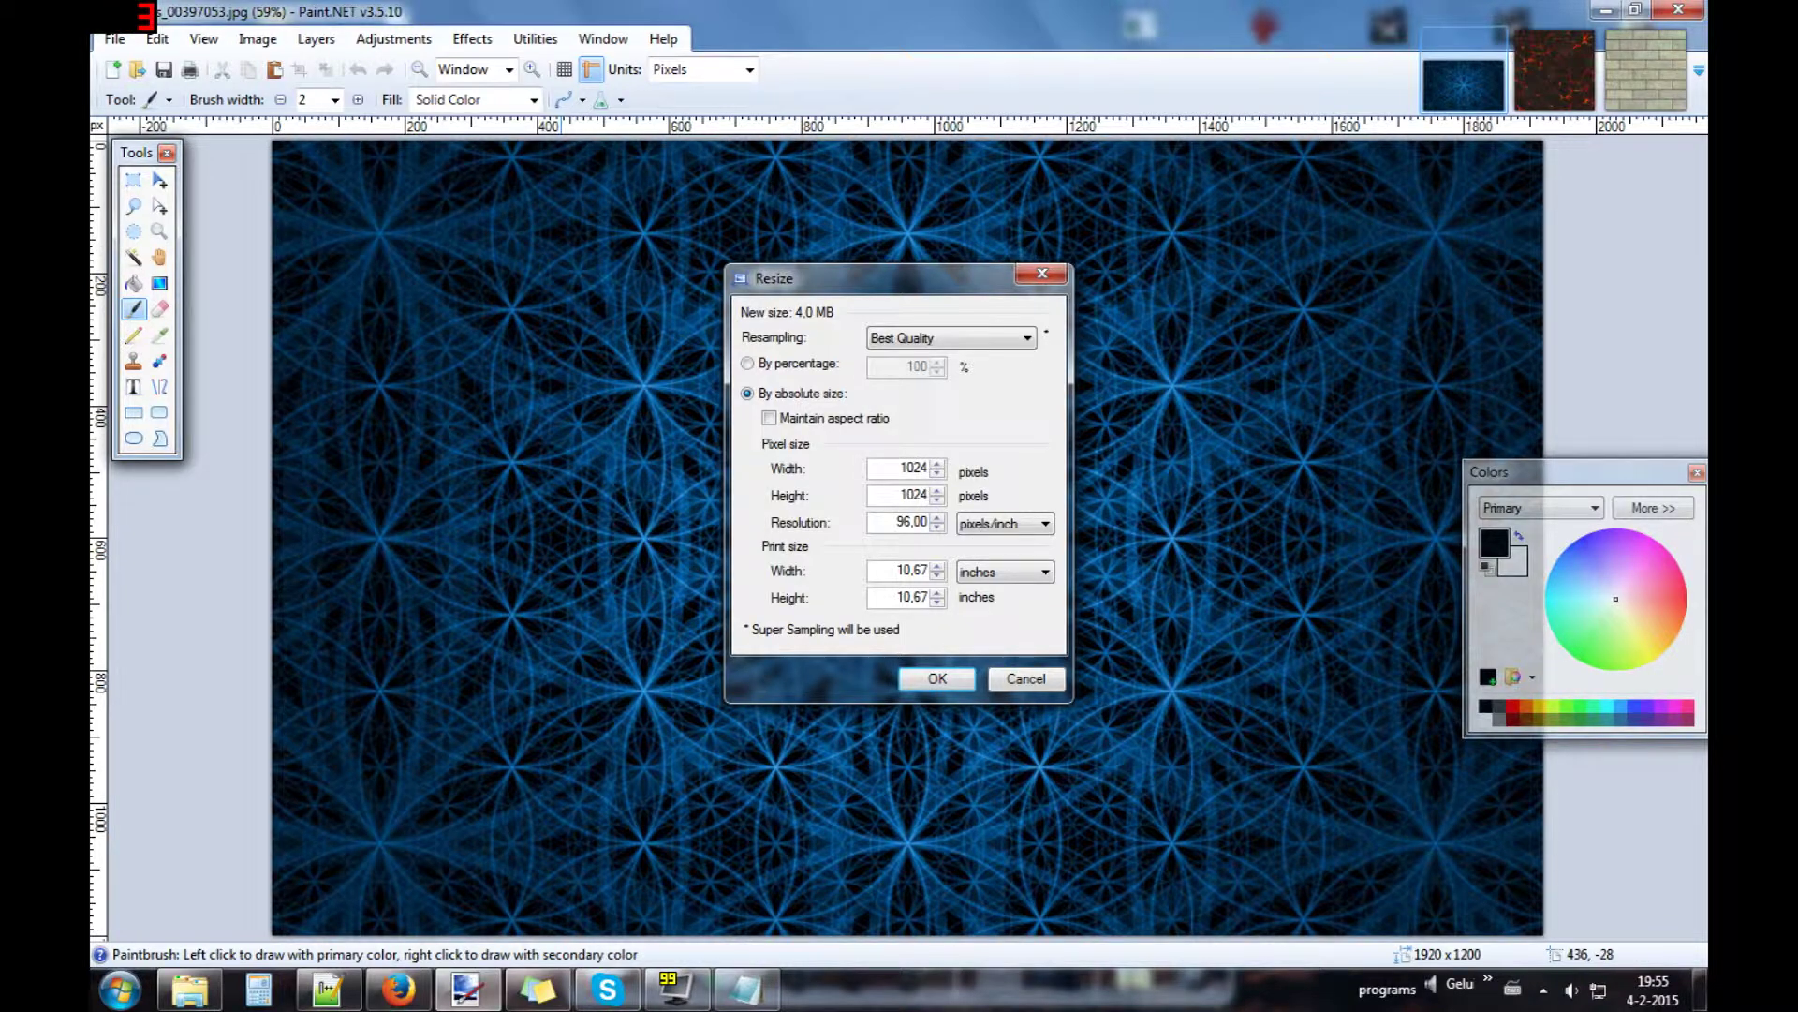
pyautogui.write('2048')
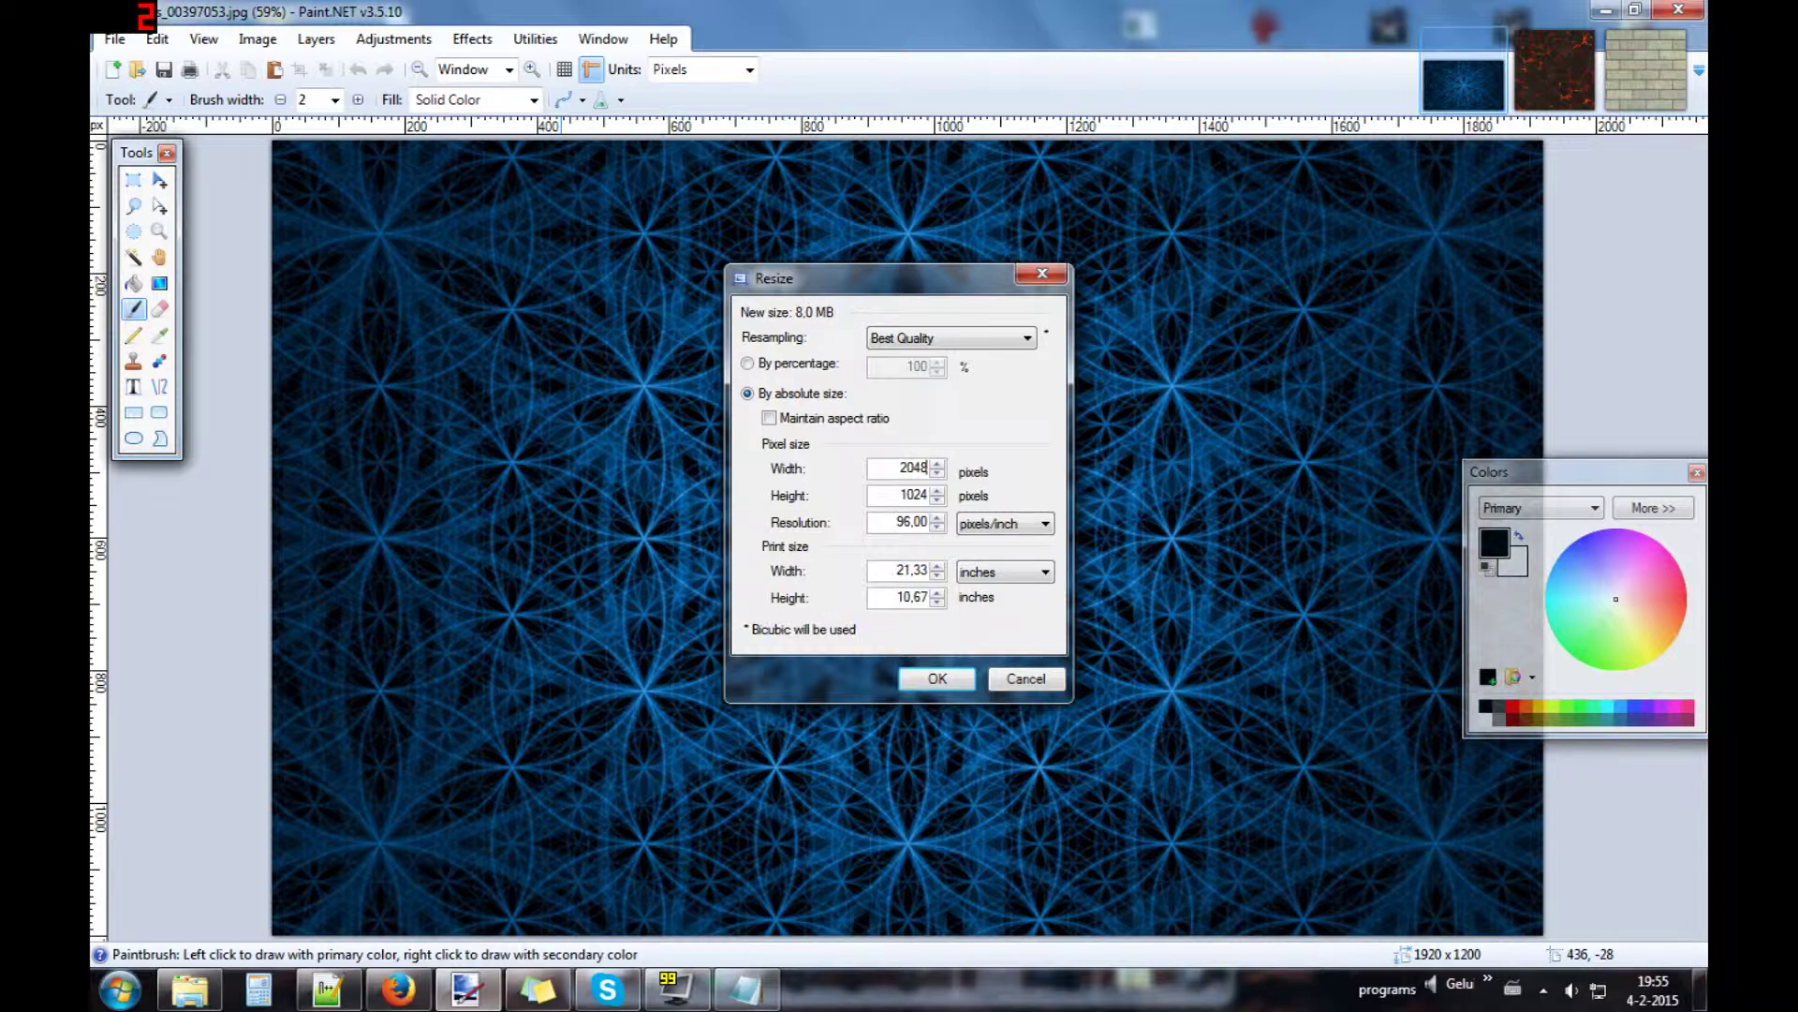
pyautogui.press('BackSpace')
pyautogui.press('BackSpace')
pyautogui.press('BackSpace')
pyautogui.press('BackSpace')
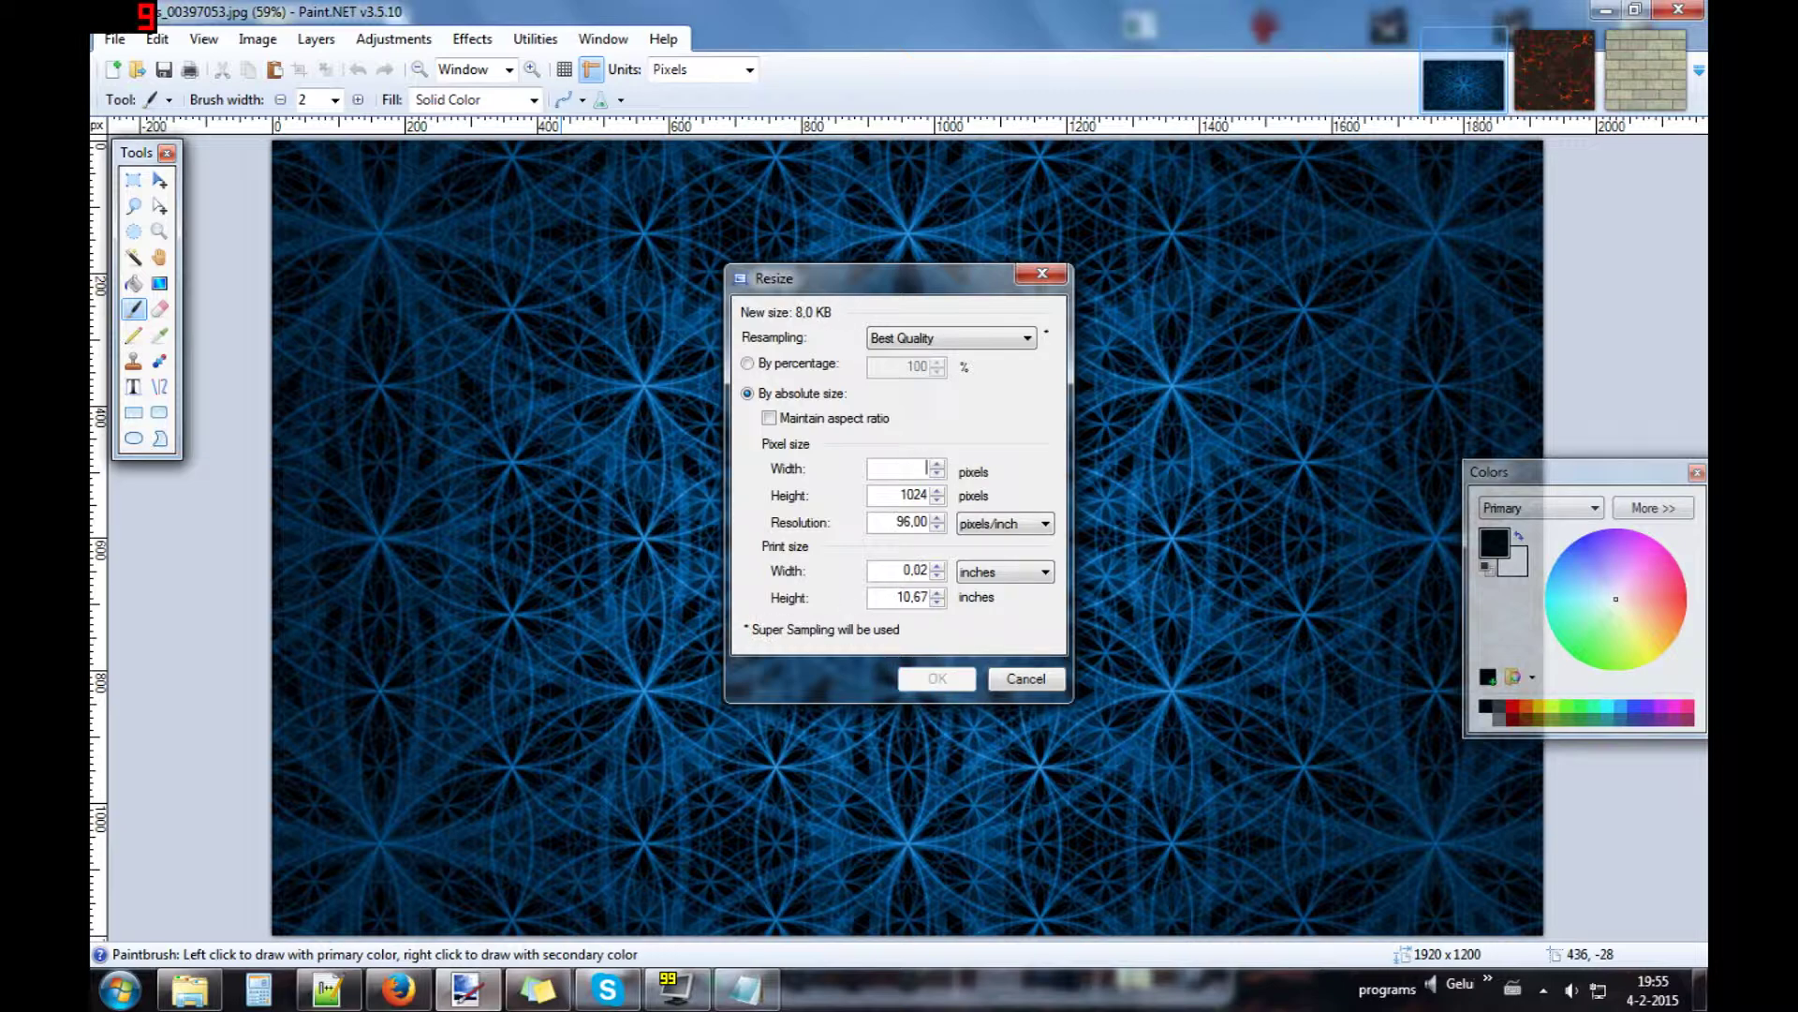
pyautogui.write('1024')
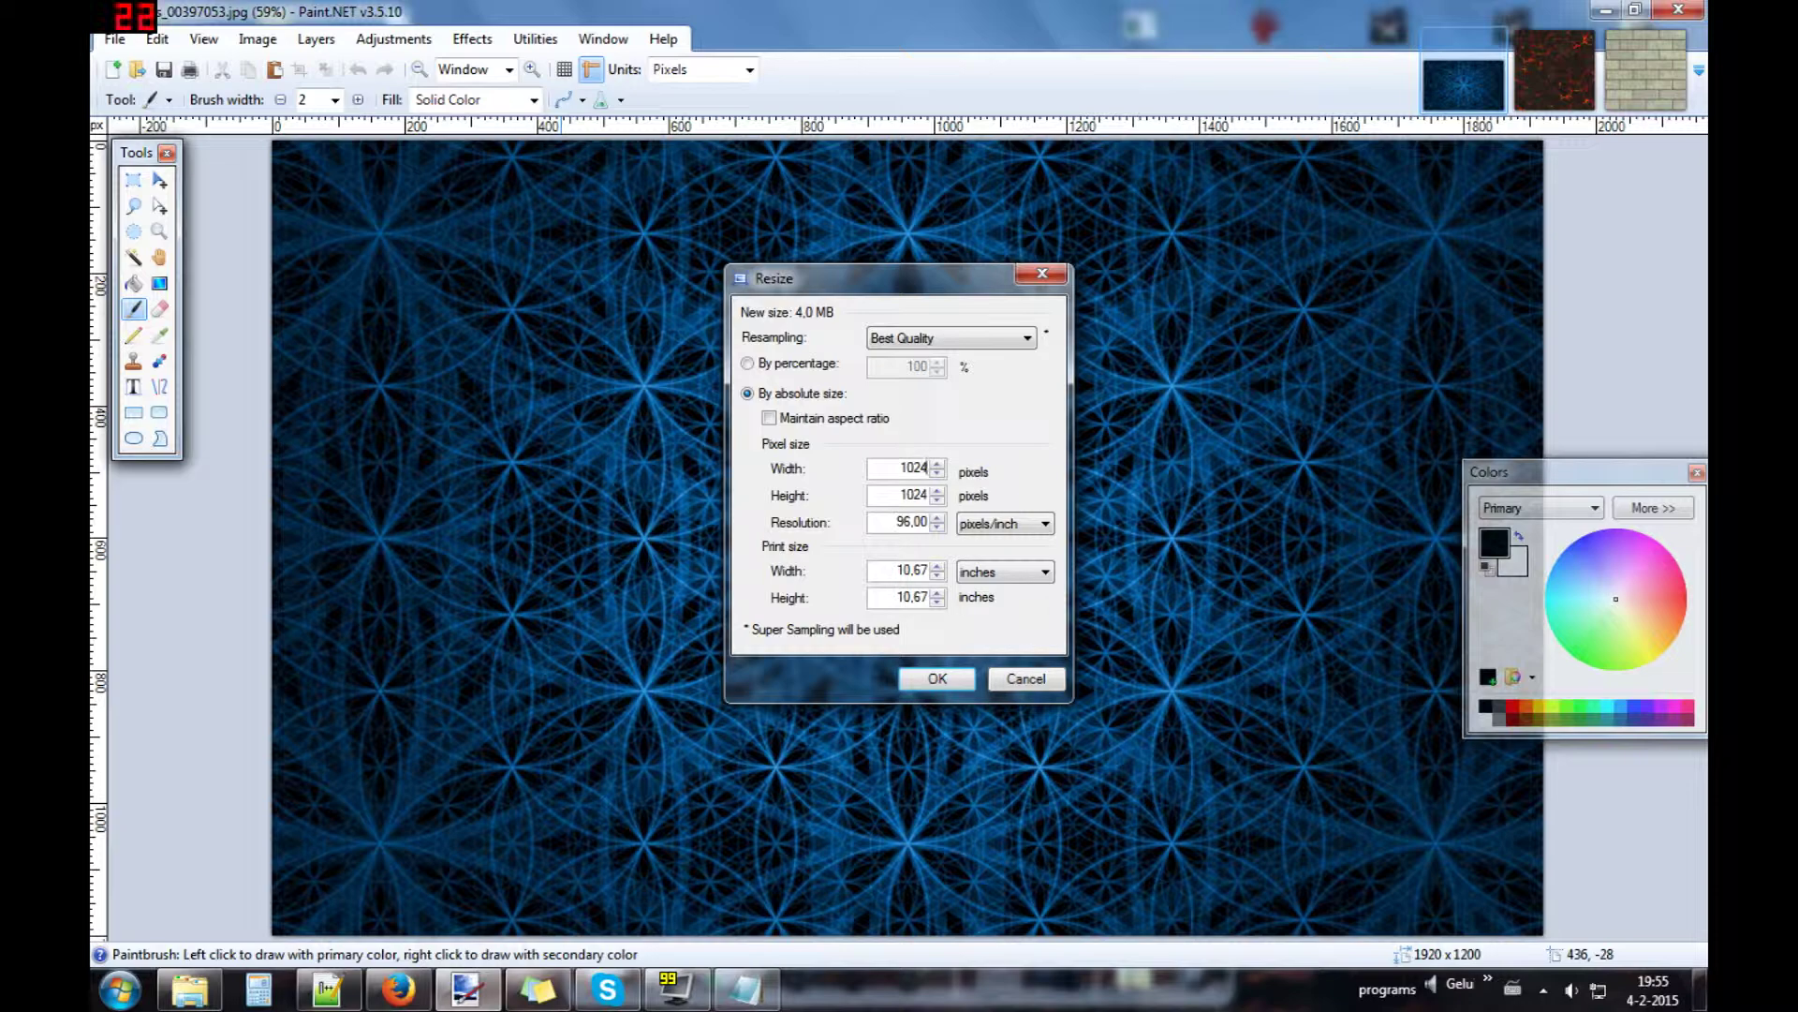
pyautogui.press('BackSpace')
pyautogui.press('BackSpace')
pyautogui.write('1')
pyautogui.write('00')
pyautogui.click(939, 685)
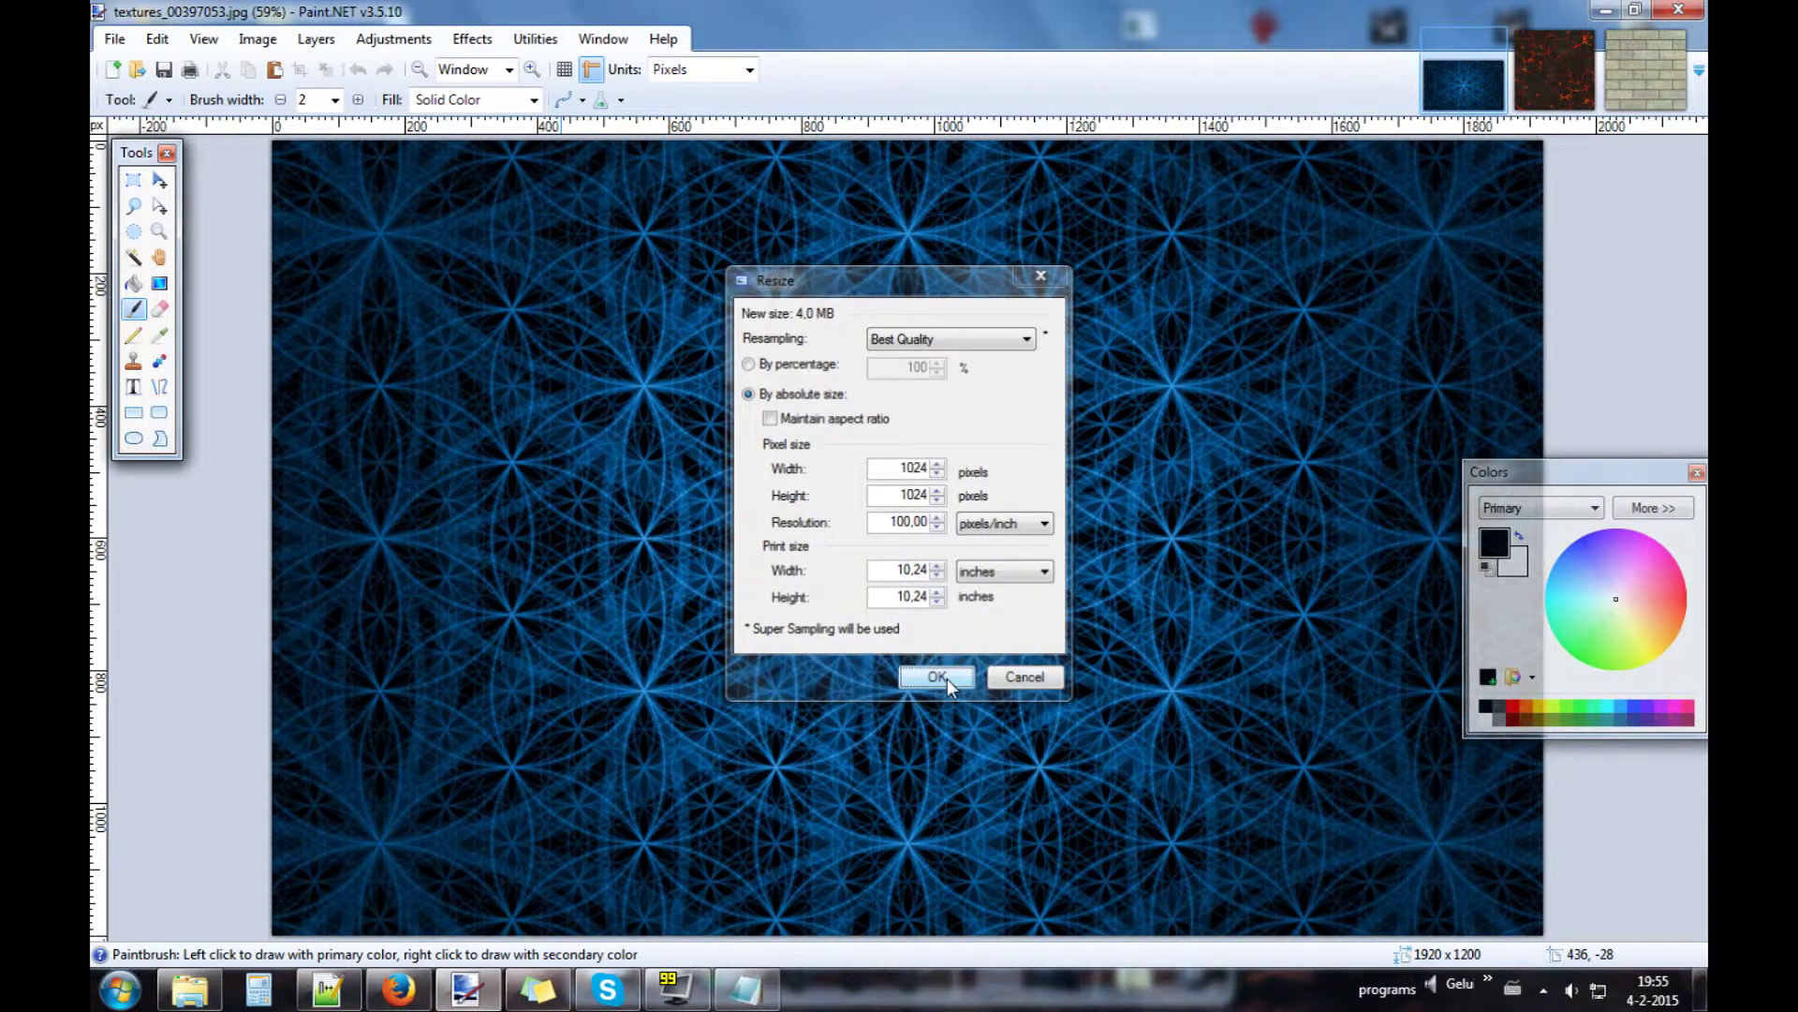
# - Save the blue pattern as 001_youtube_three.dds with default DDS settings, then close Paint.NET
pyautogui.click(114, 40)
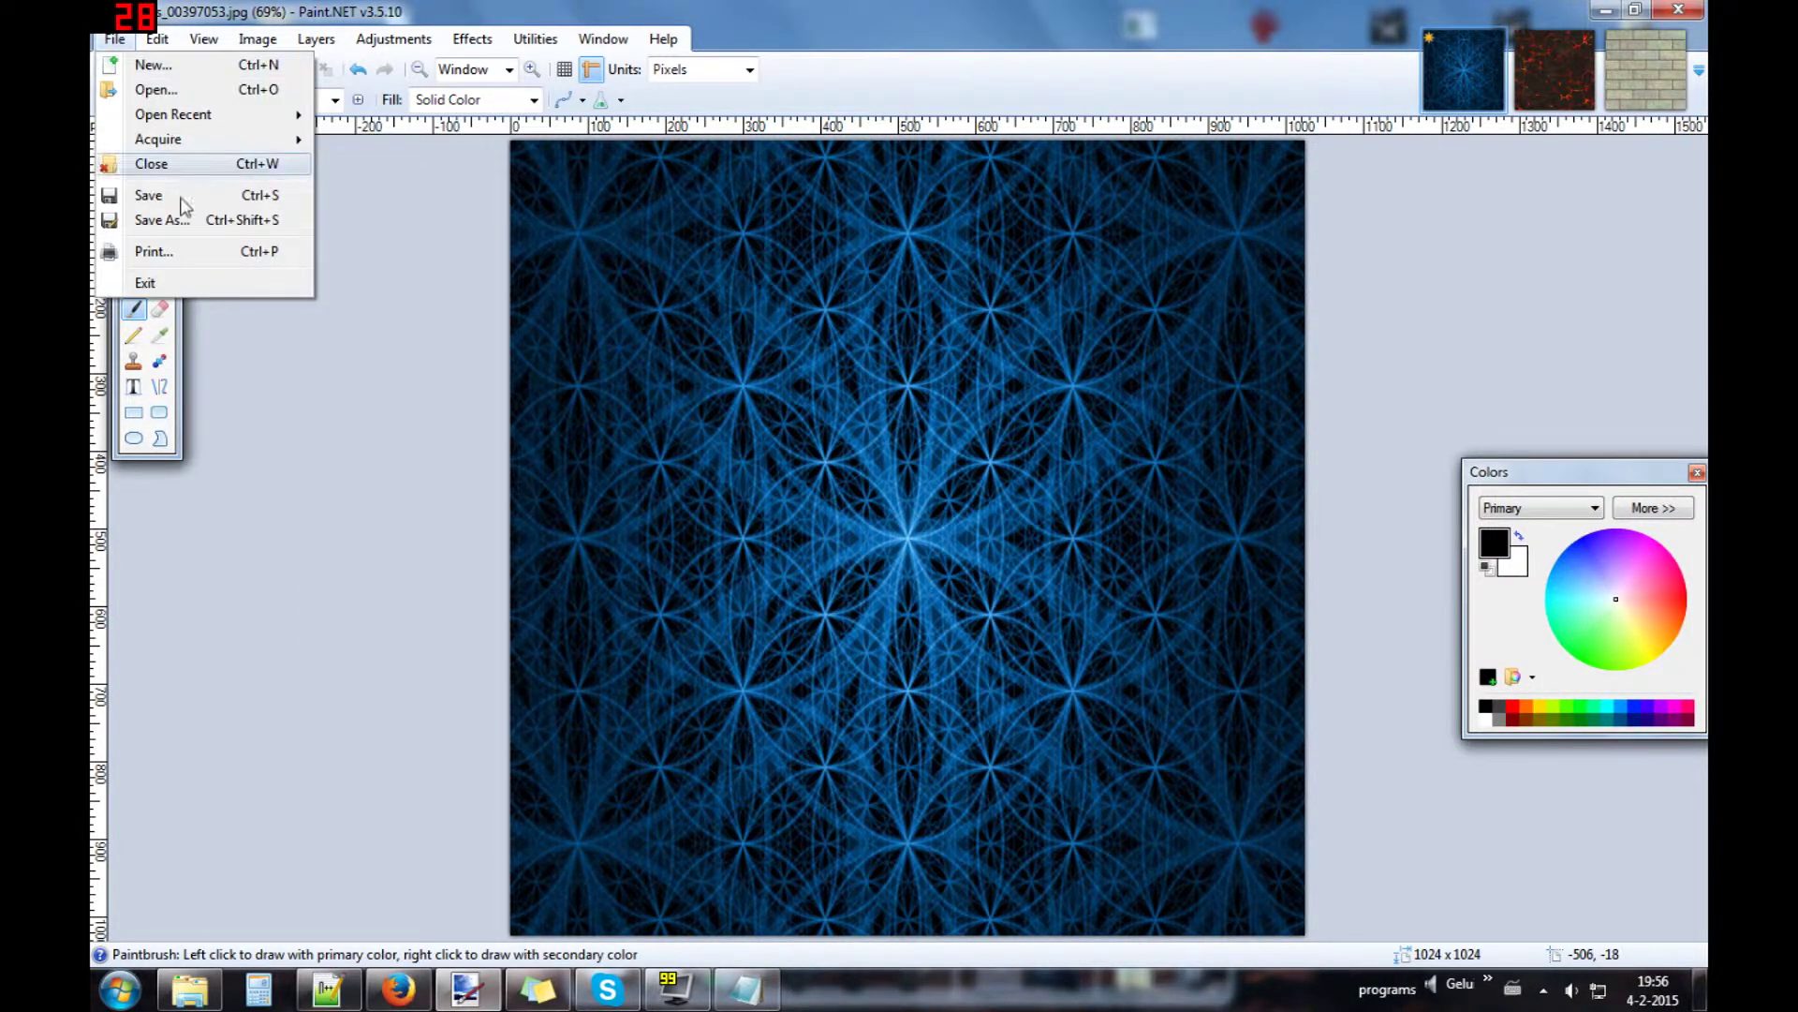
pyautogui.click(180, 226)
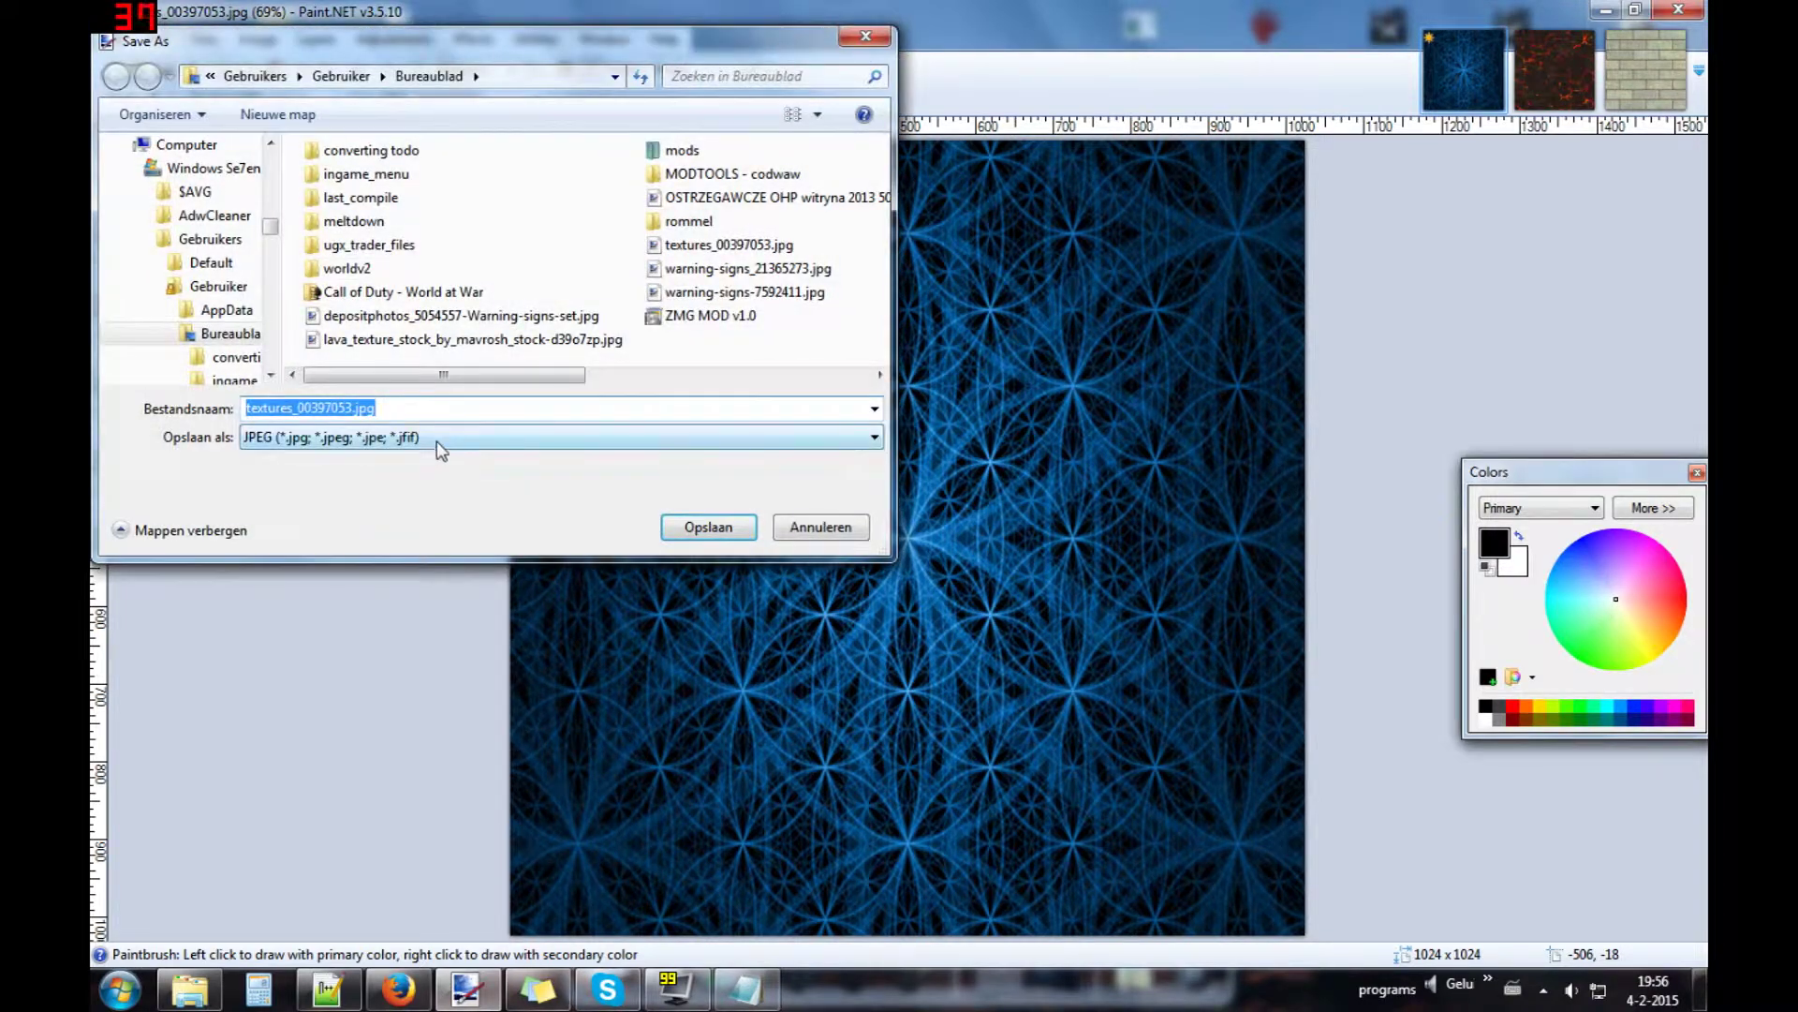
pyautogui.click(441, 440)
pyautogui.click(409, 578)
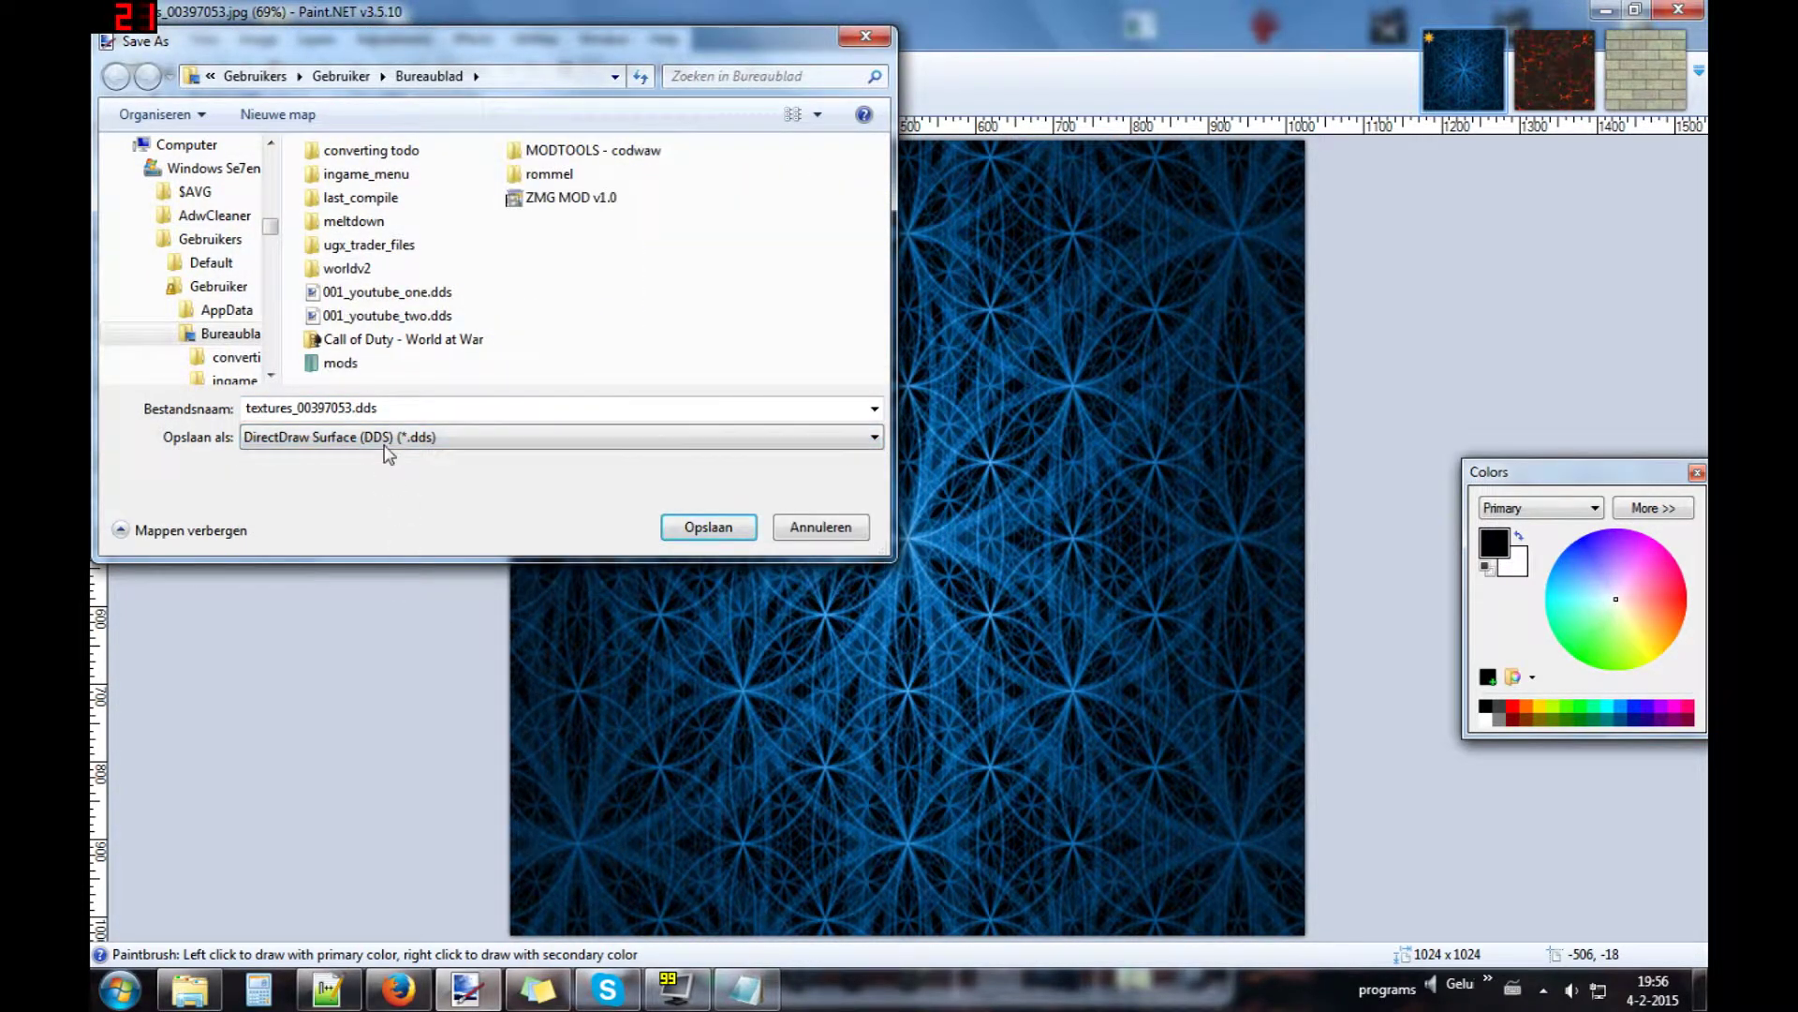
pyautogui.hotkey('shift', 'Tab')
pyautogui.write('0')
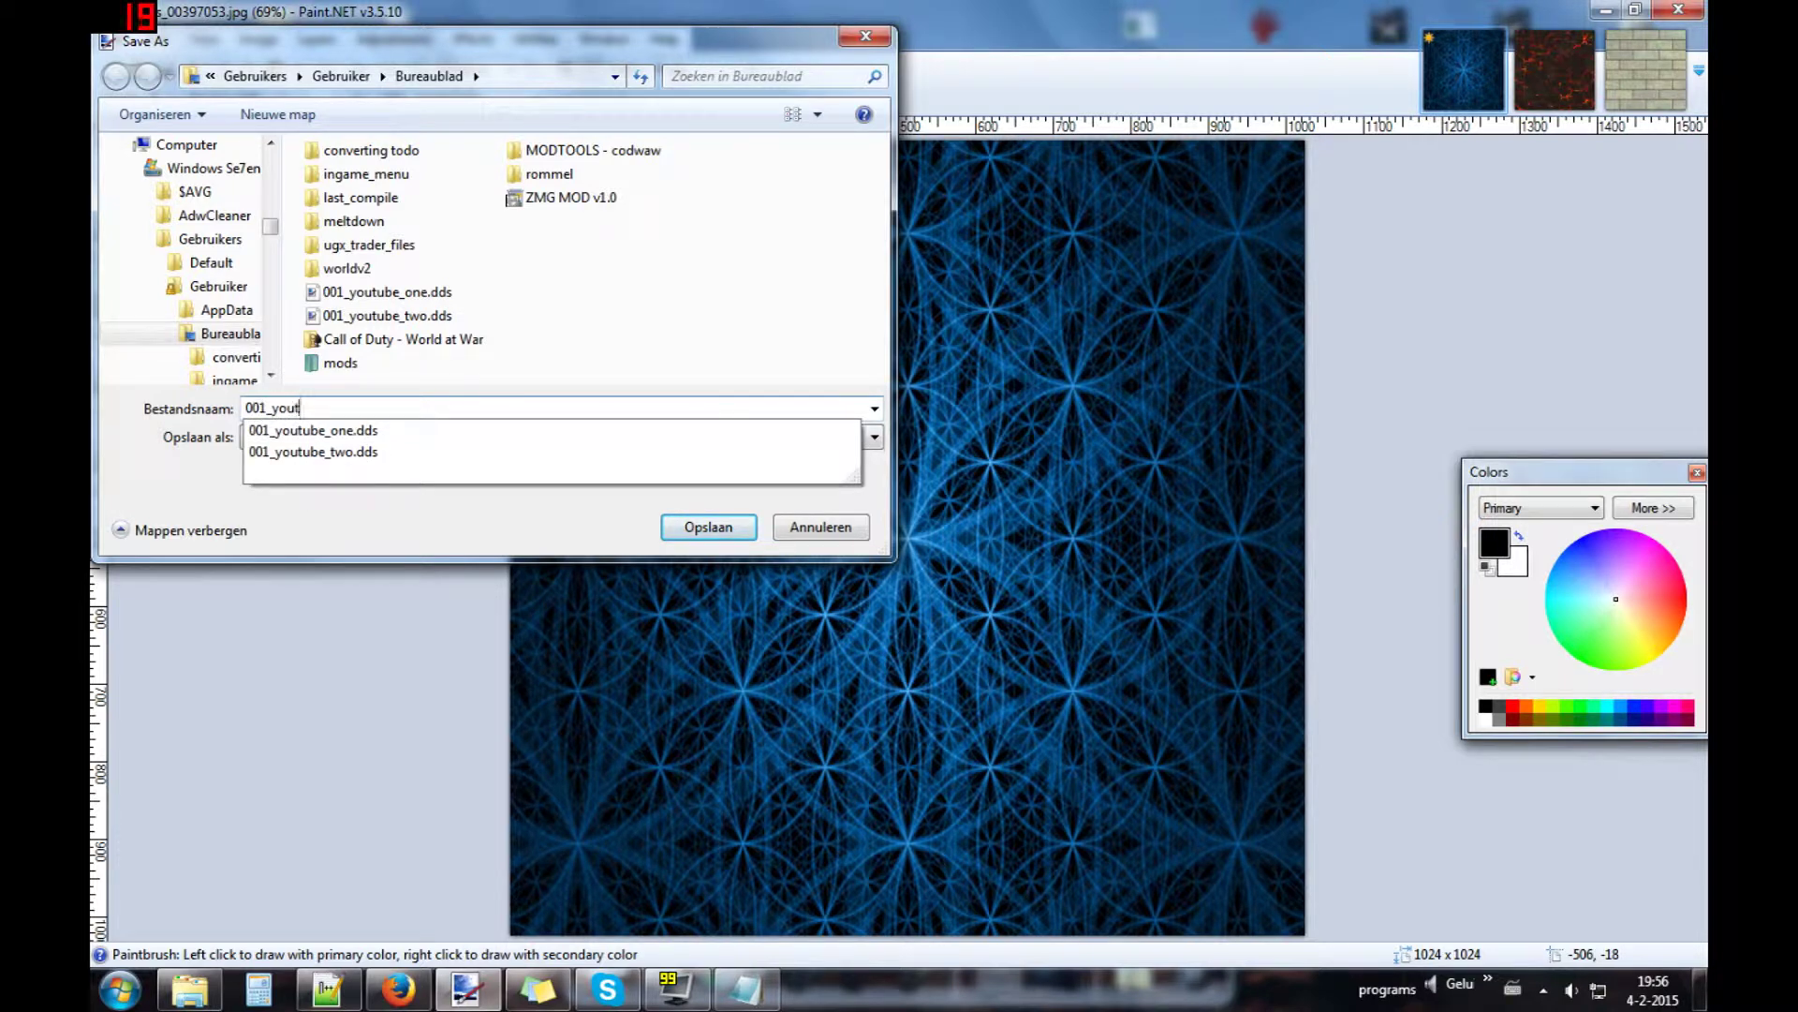
pyautogui.write('01_youtube_three.dds')
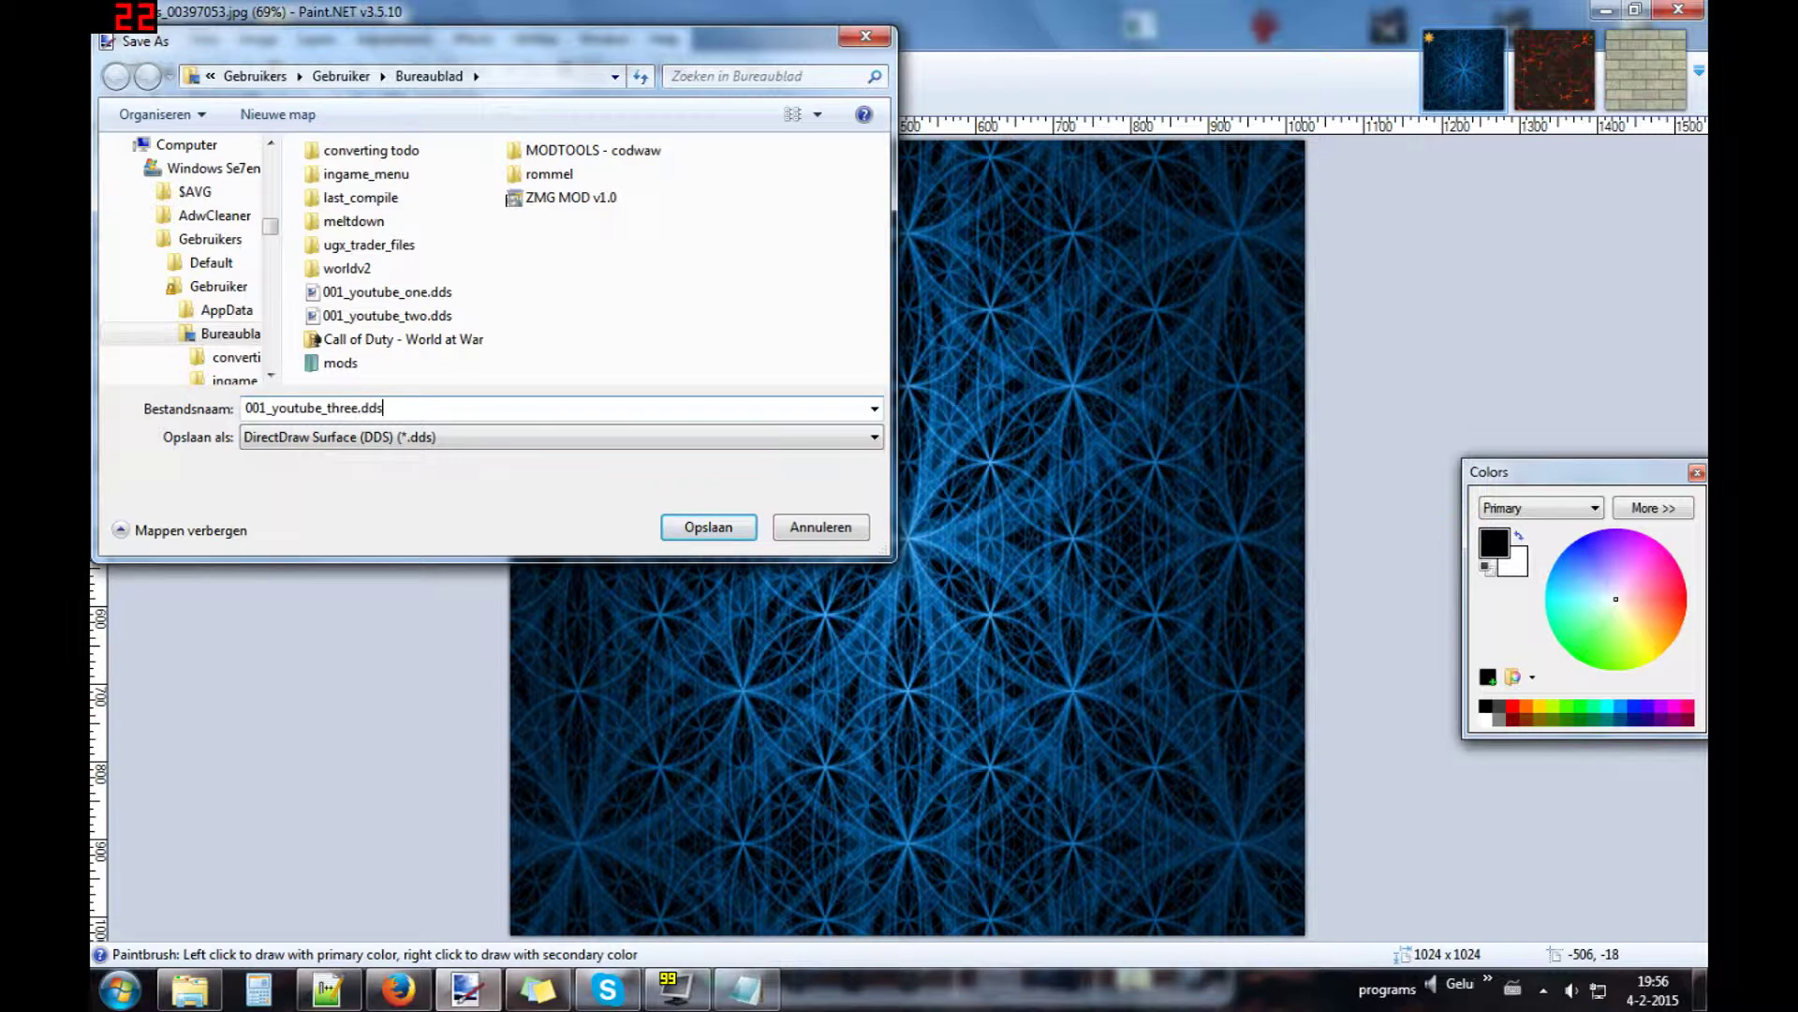
pyautogui.click(708, 527)
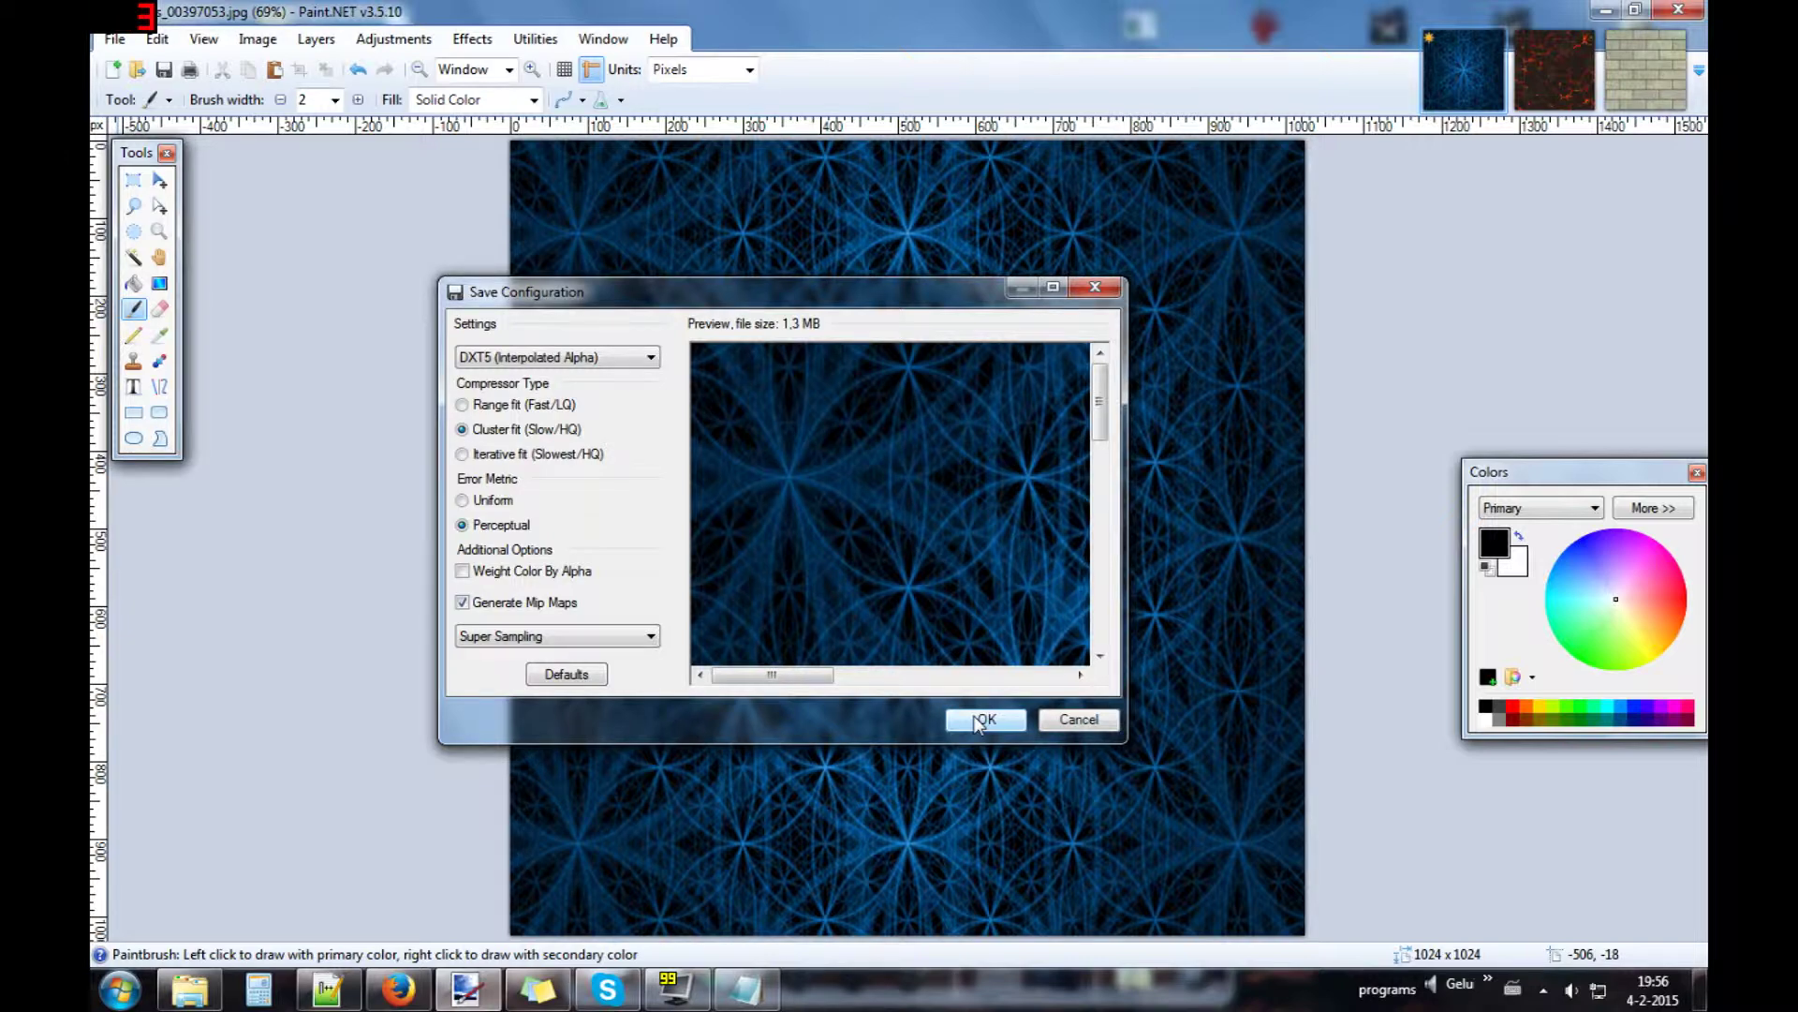
pyautogui.click(984, 720)
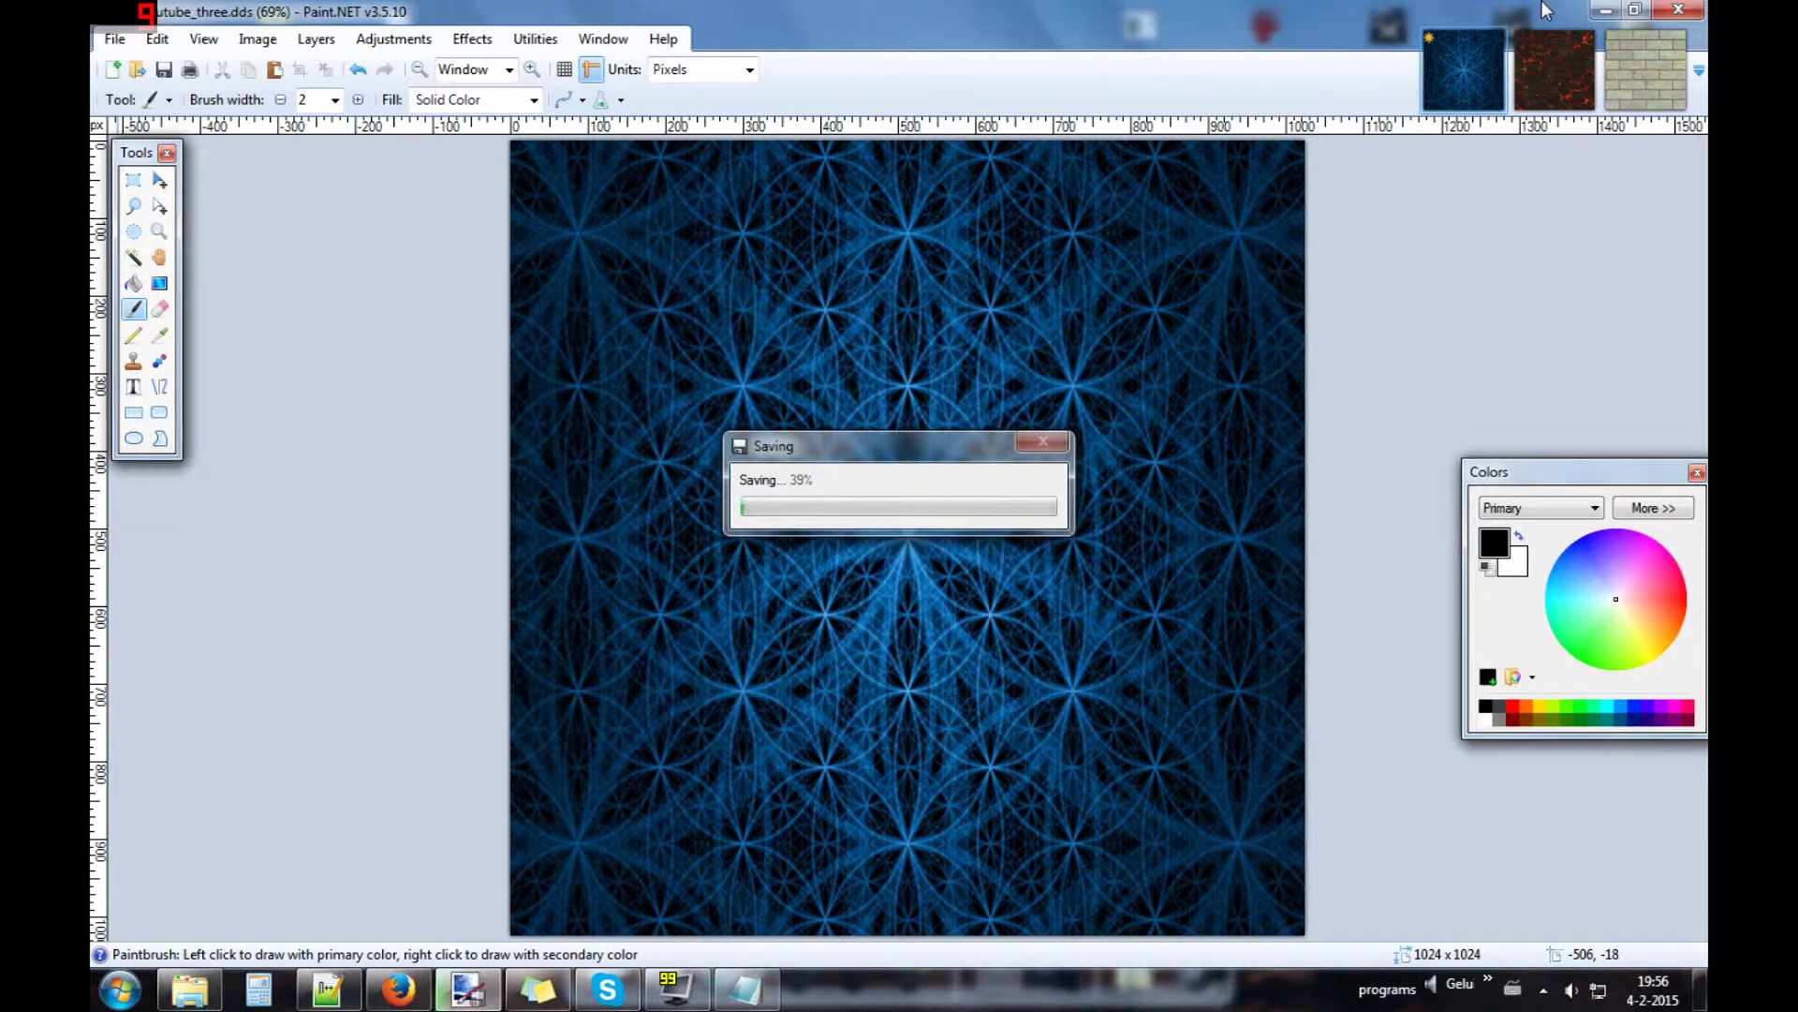
pyautogui.click(1683, 11)
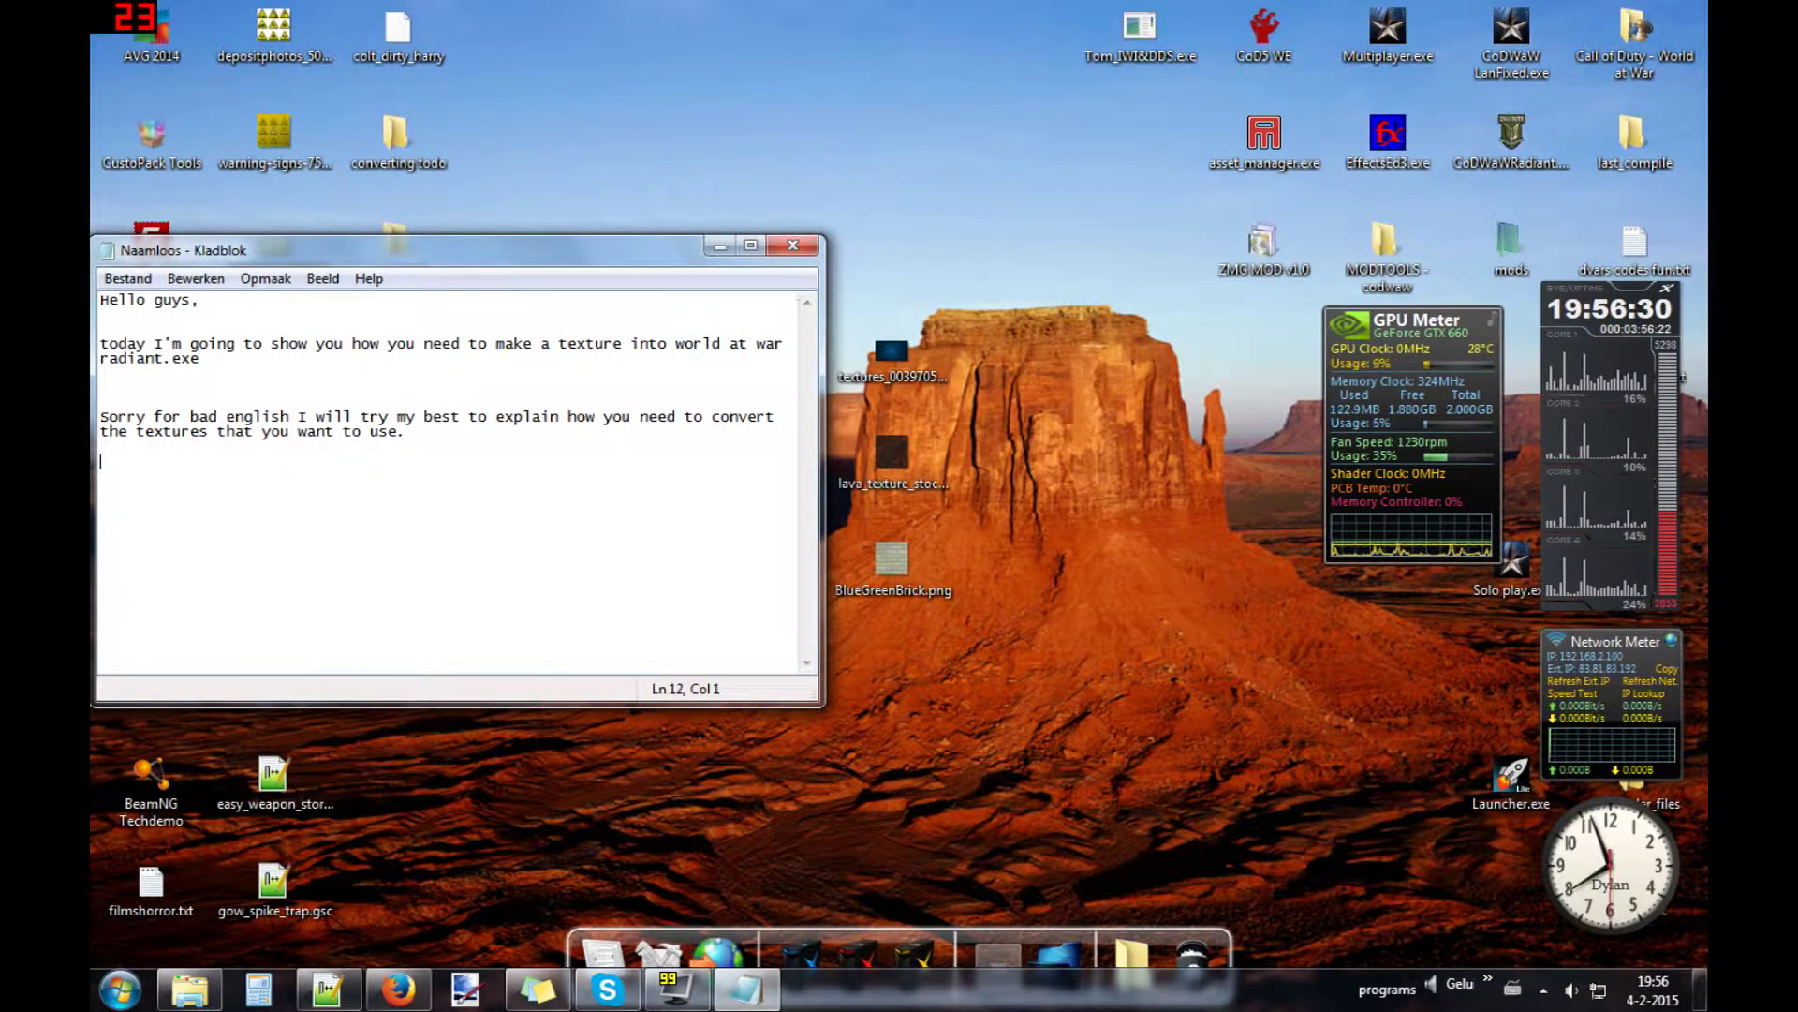
# - Open the Call of Duty - World at War texture_assets folder in Explorer
pyautogui.click(727, 251)
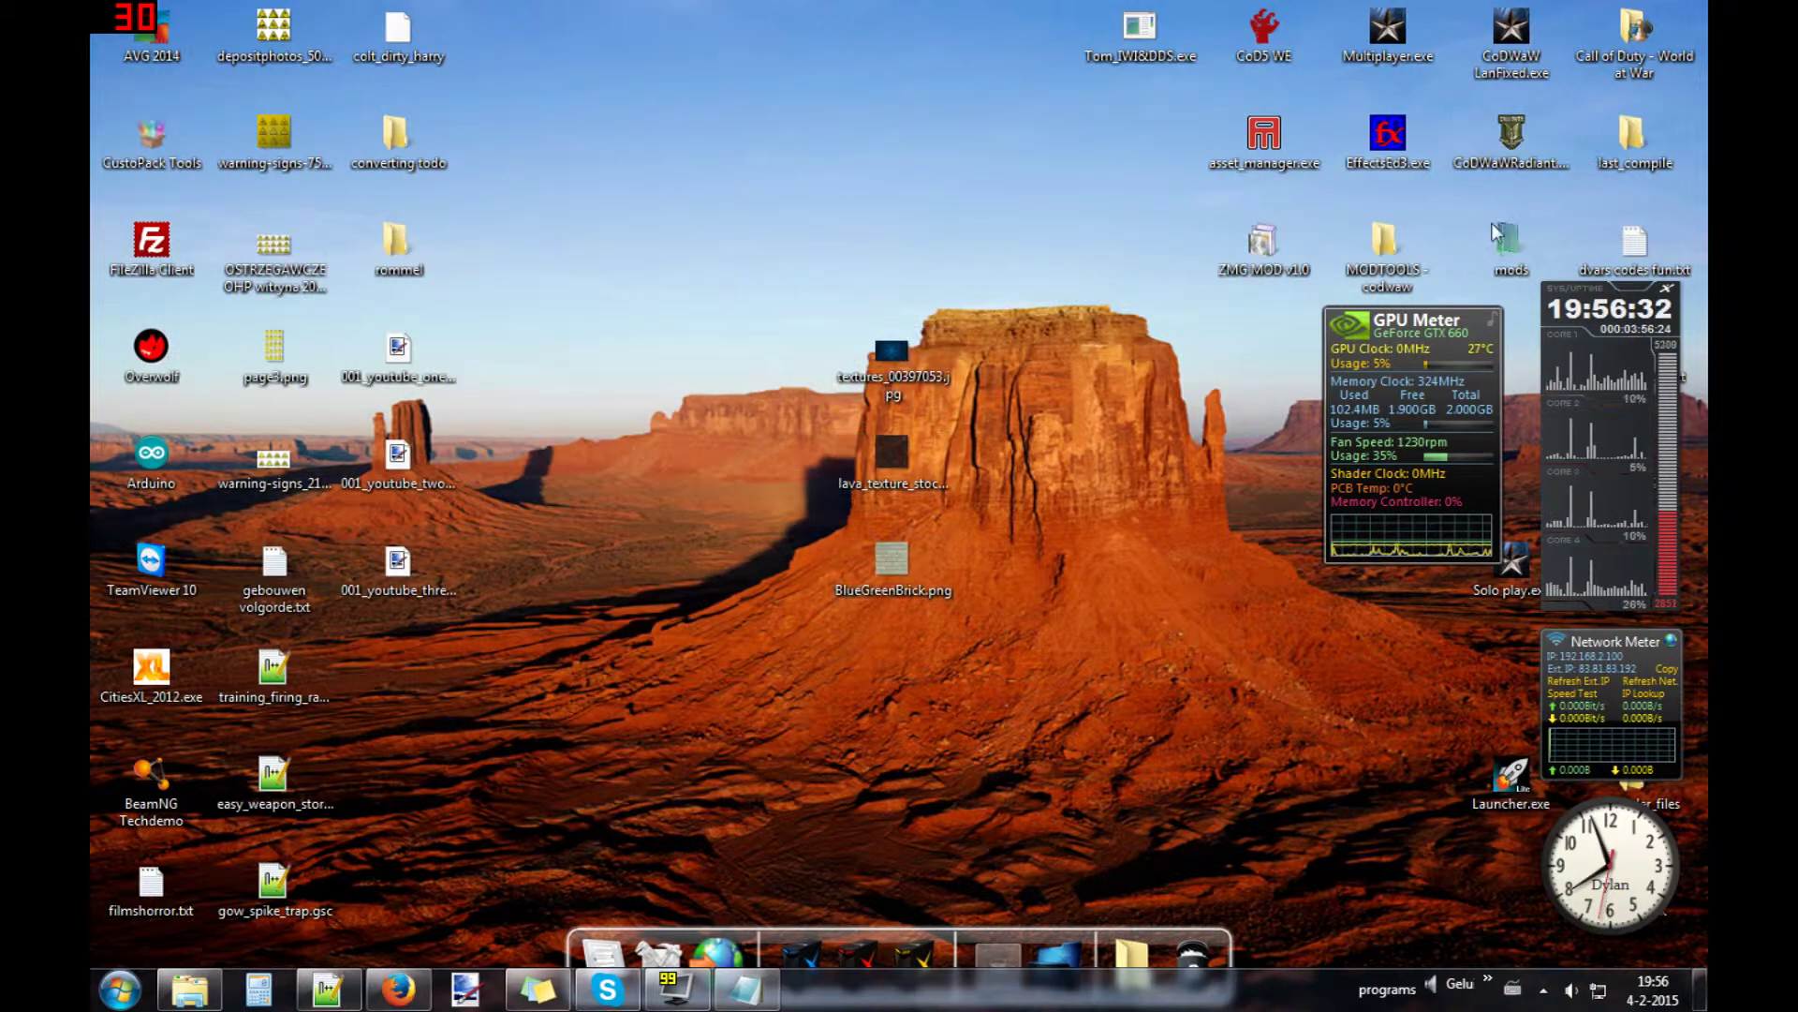
pyautogui.doubleClick(1632, 42)
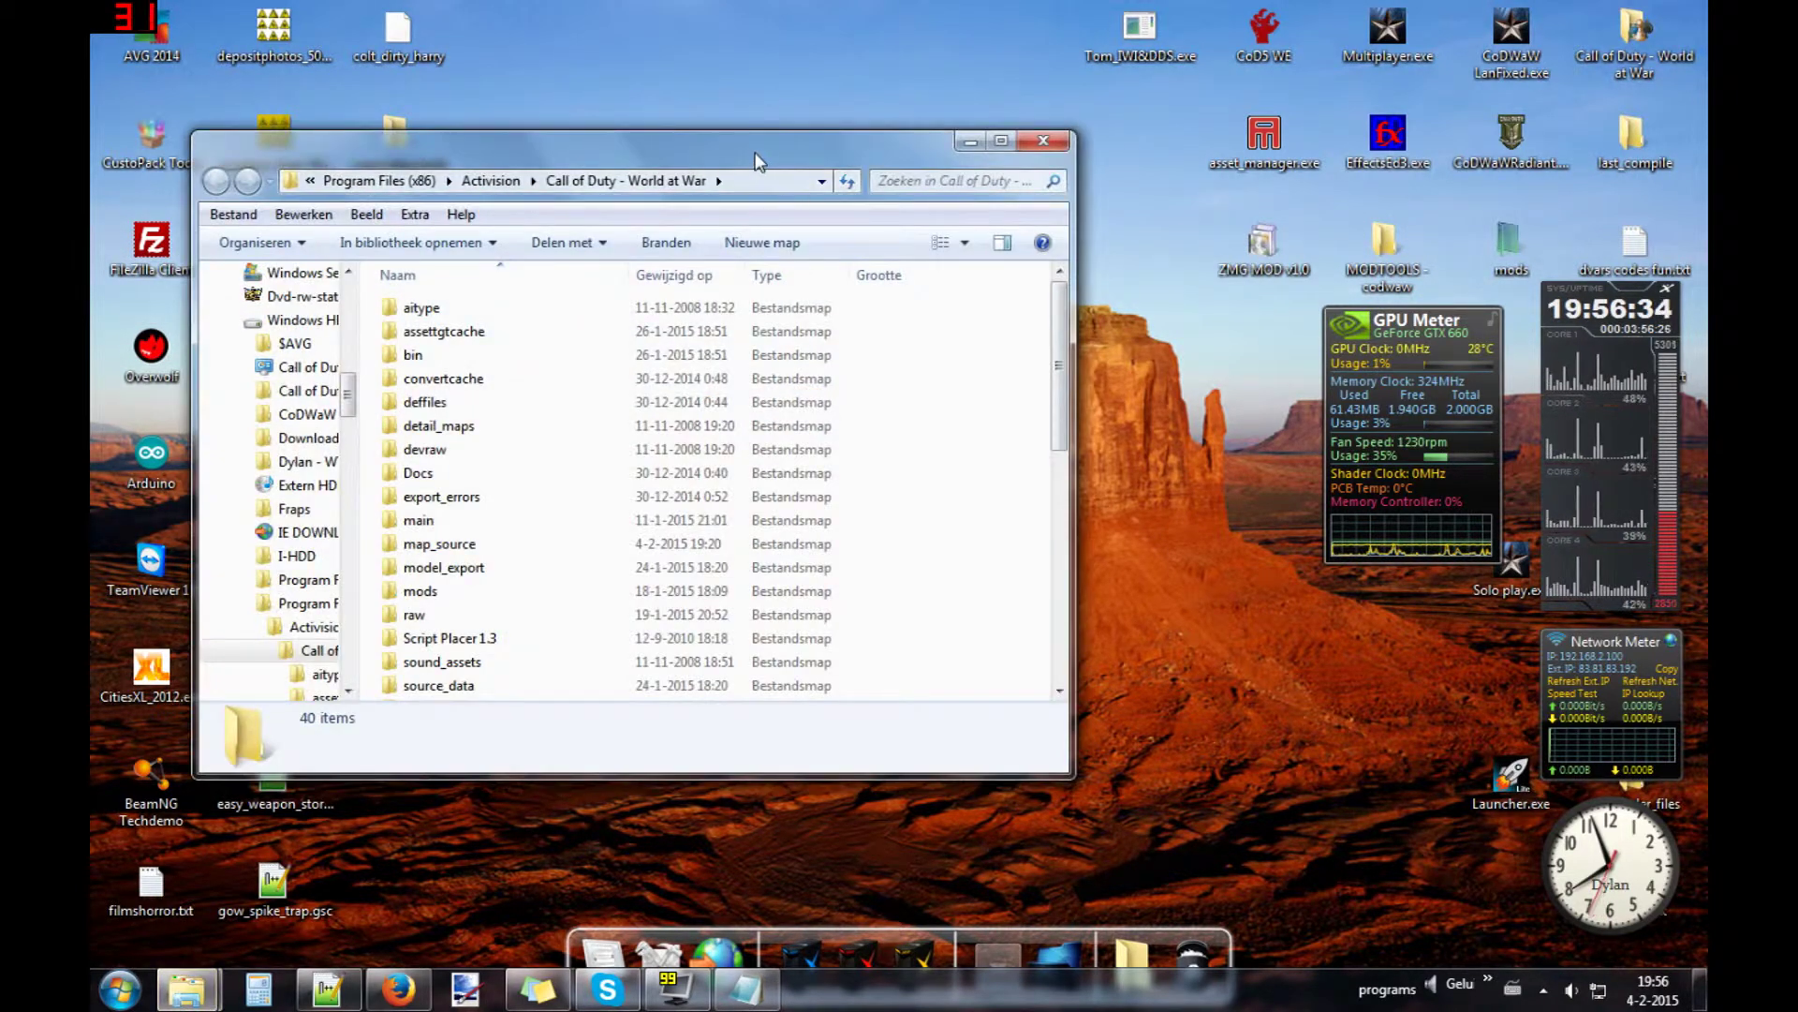
pyautogui.moveTo(756, 177); pyautogui.dragTo(1135, 239)
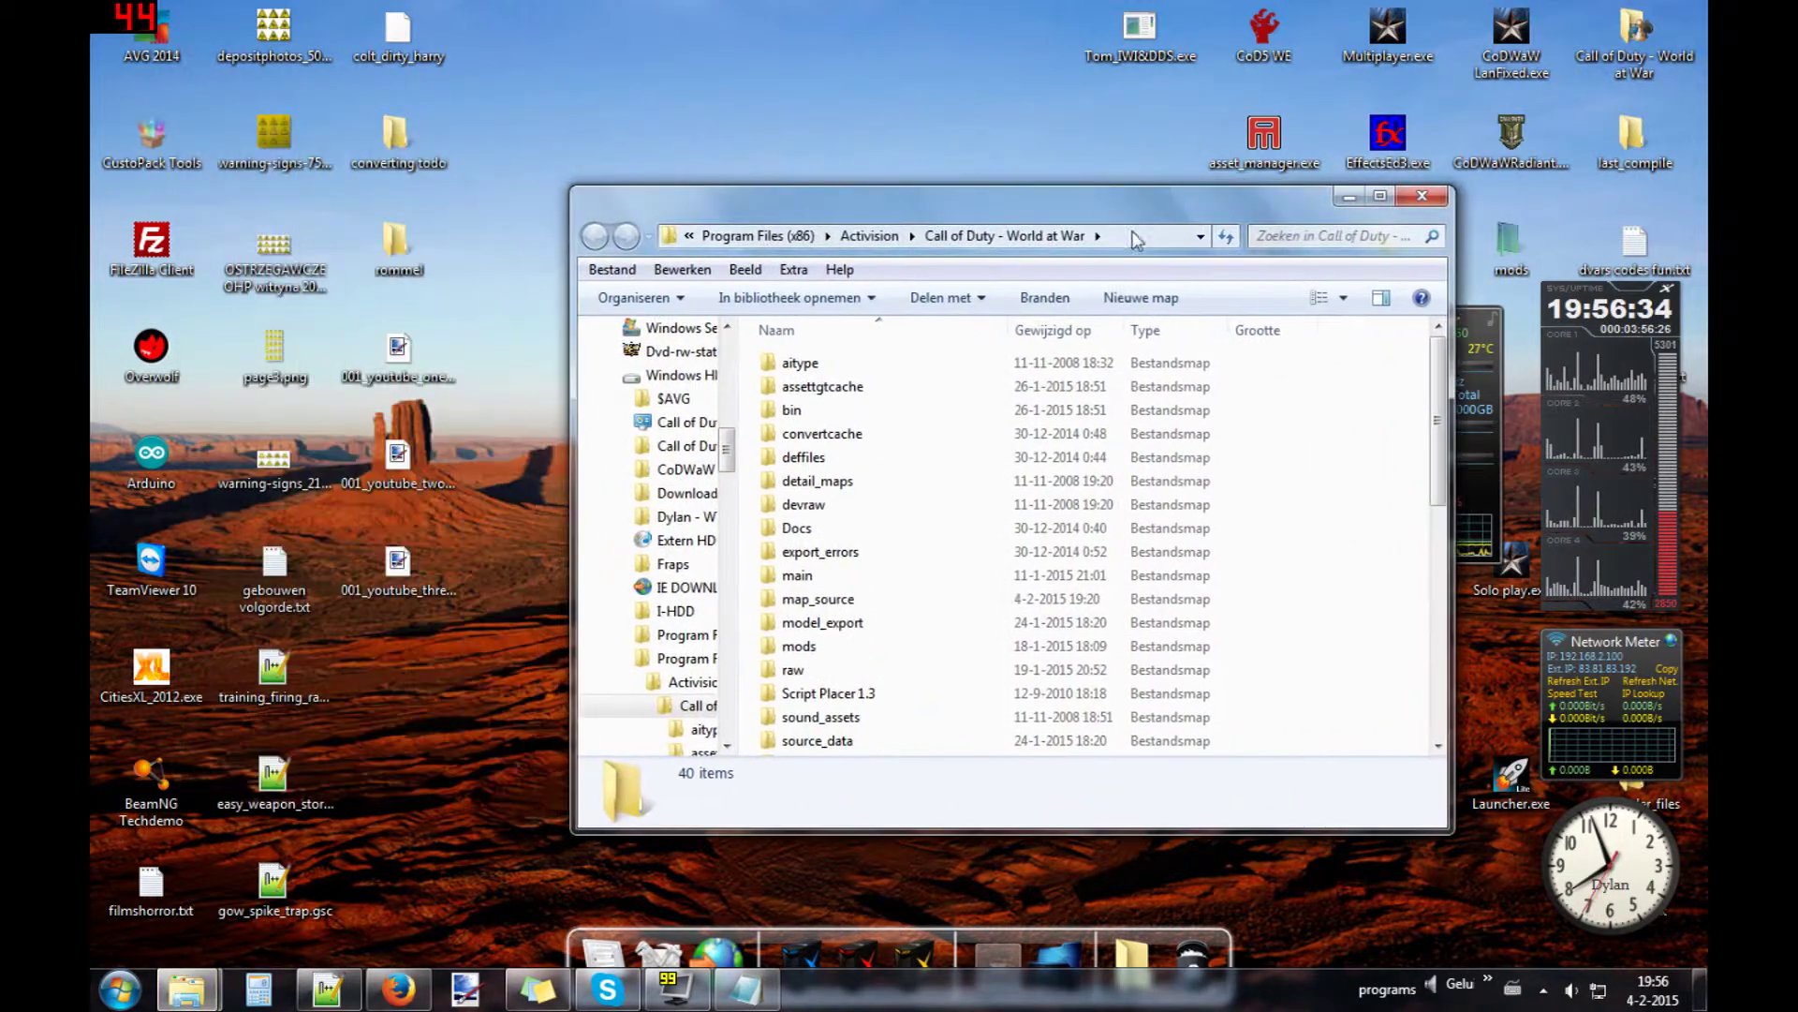
pyautogui.click(824, 717)
pyautogui.scroll(-2, 899, 686)
pyautogui.doubleClick(889, 622)
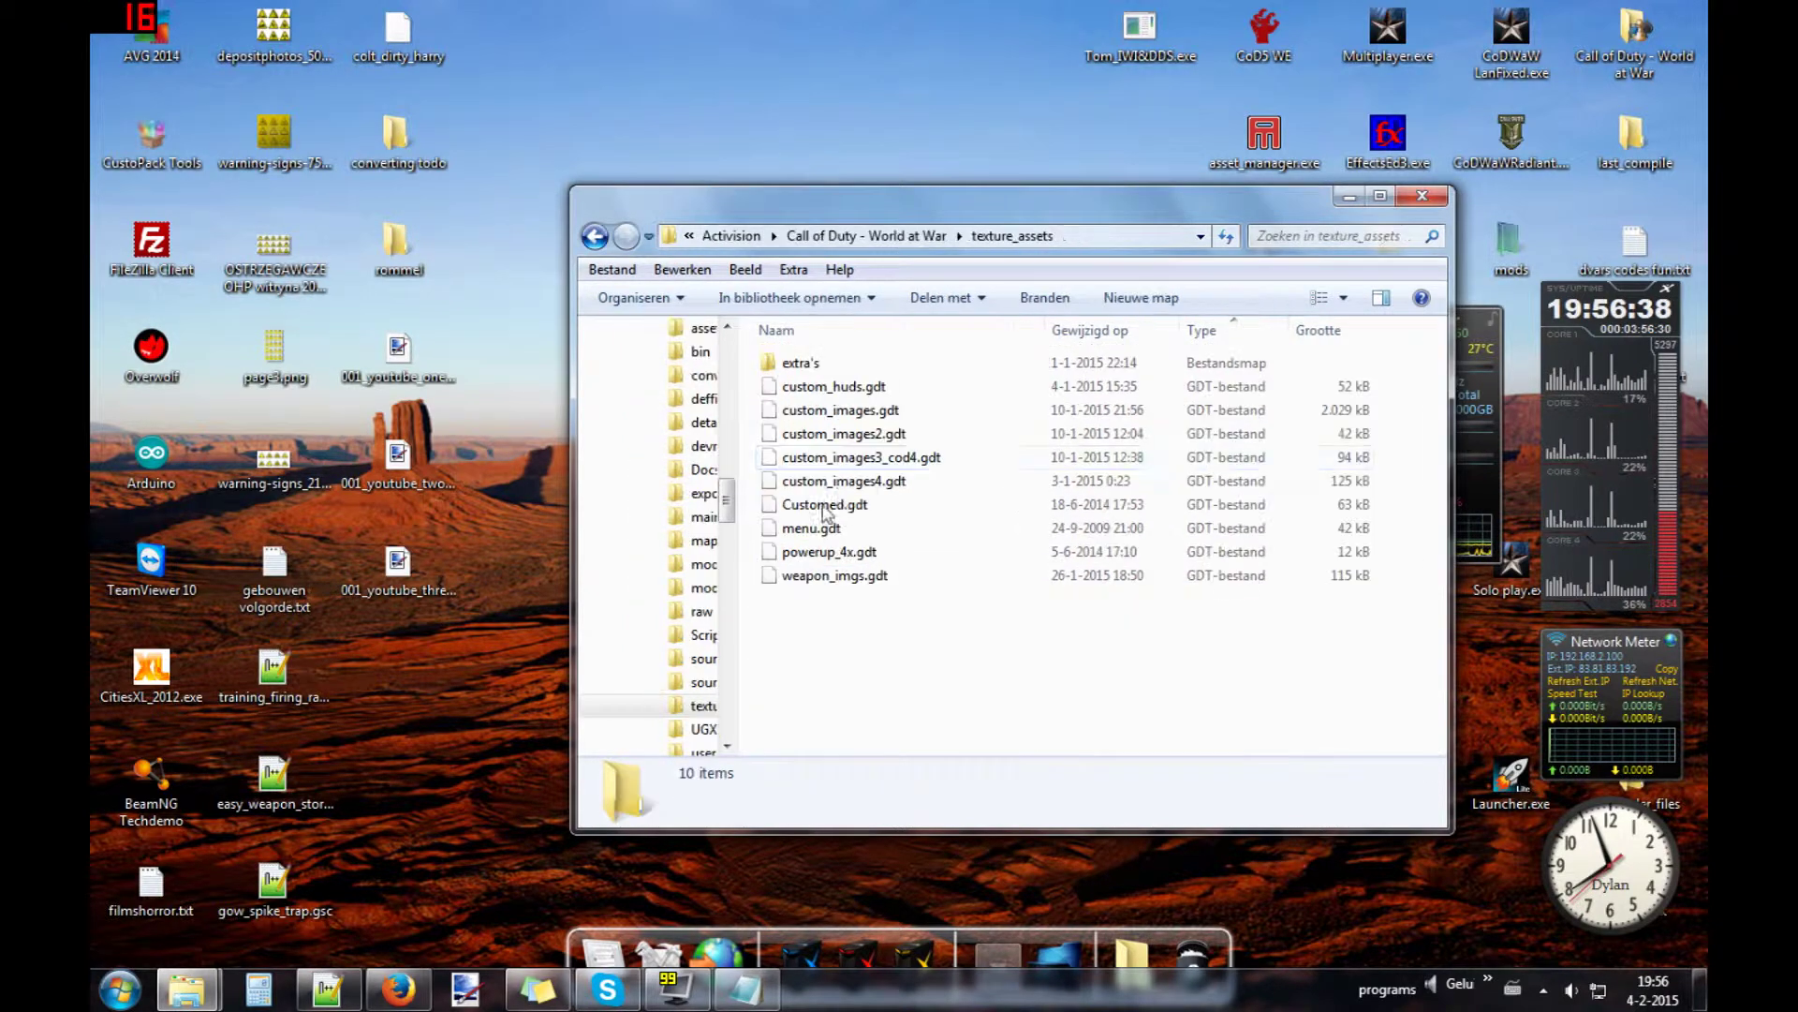
# - Move the three 001_youtube DDS files from the desktop into texture_assets
pyautogui.moveTo(405, 754); pyautogui.dragTo(375, 384)
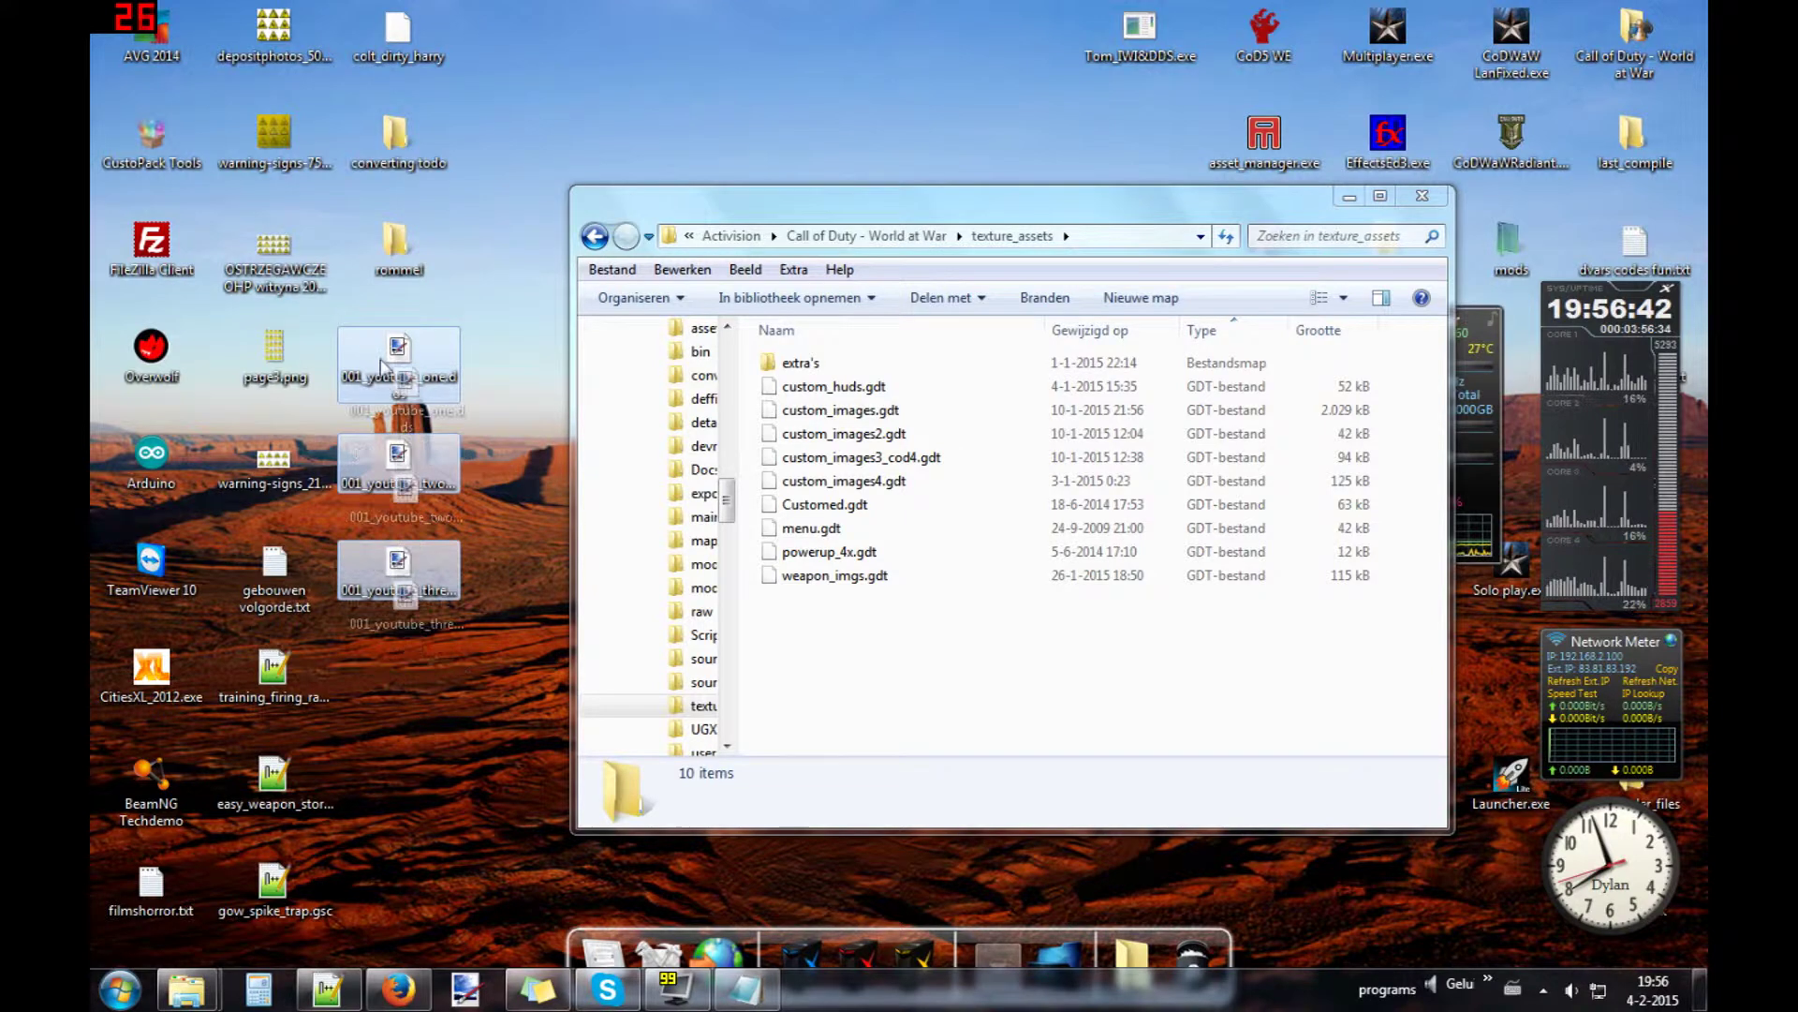
pyautogui.click(951, 679)
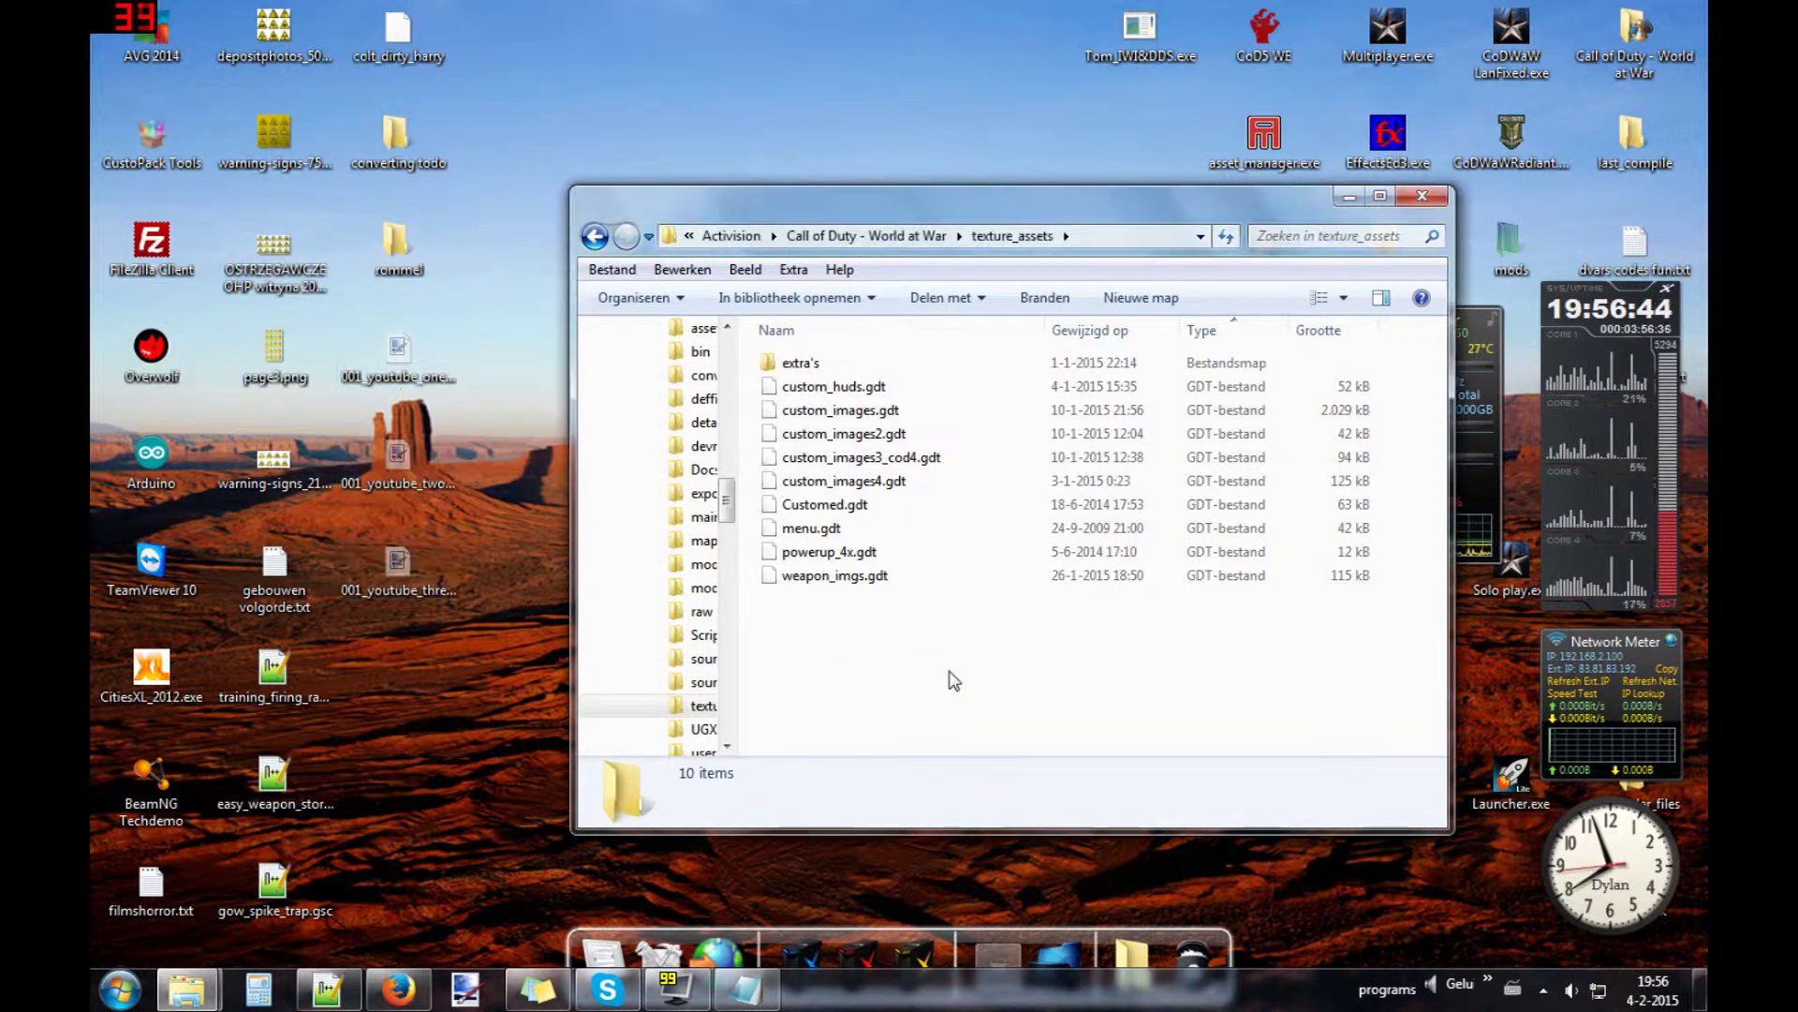
pyautogui.hotkey('ctrl', 'v')
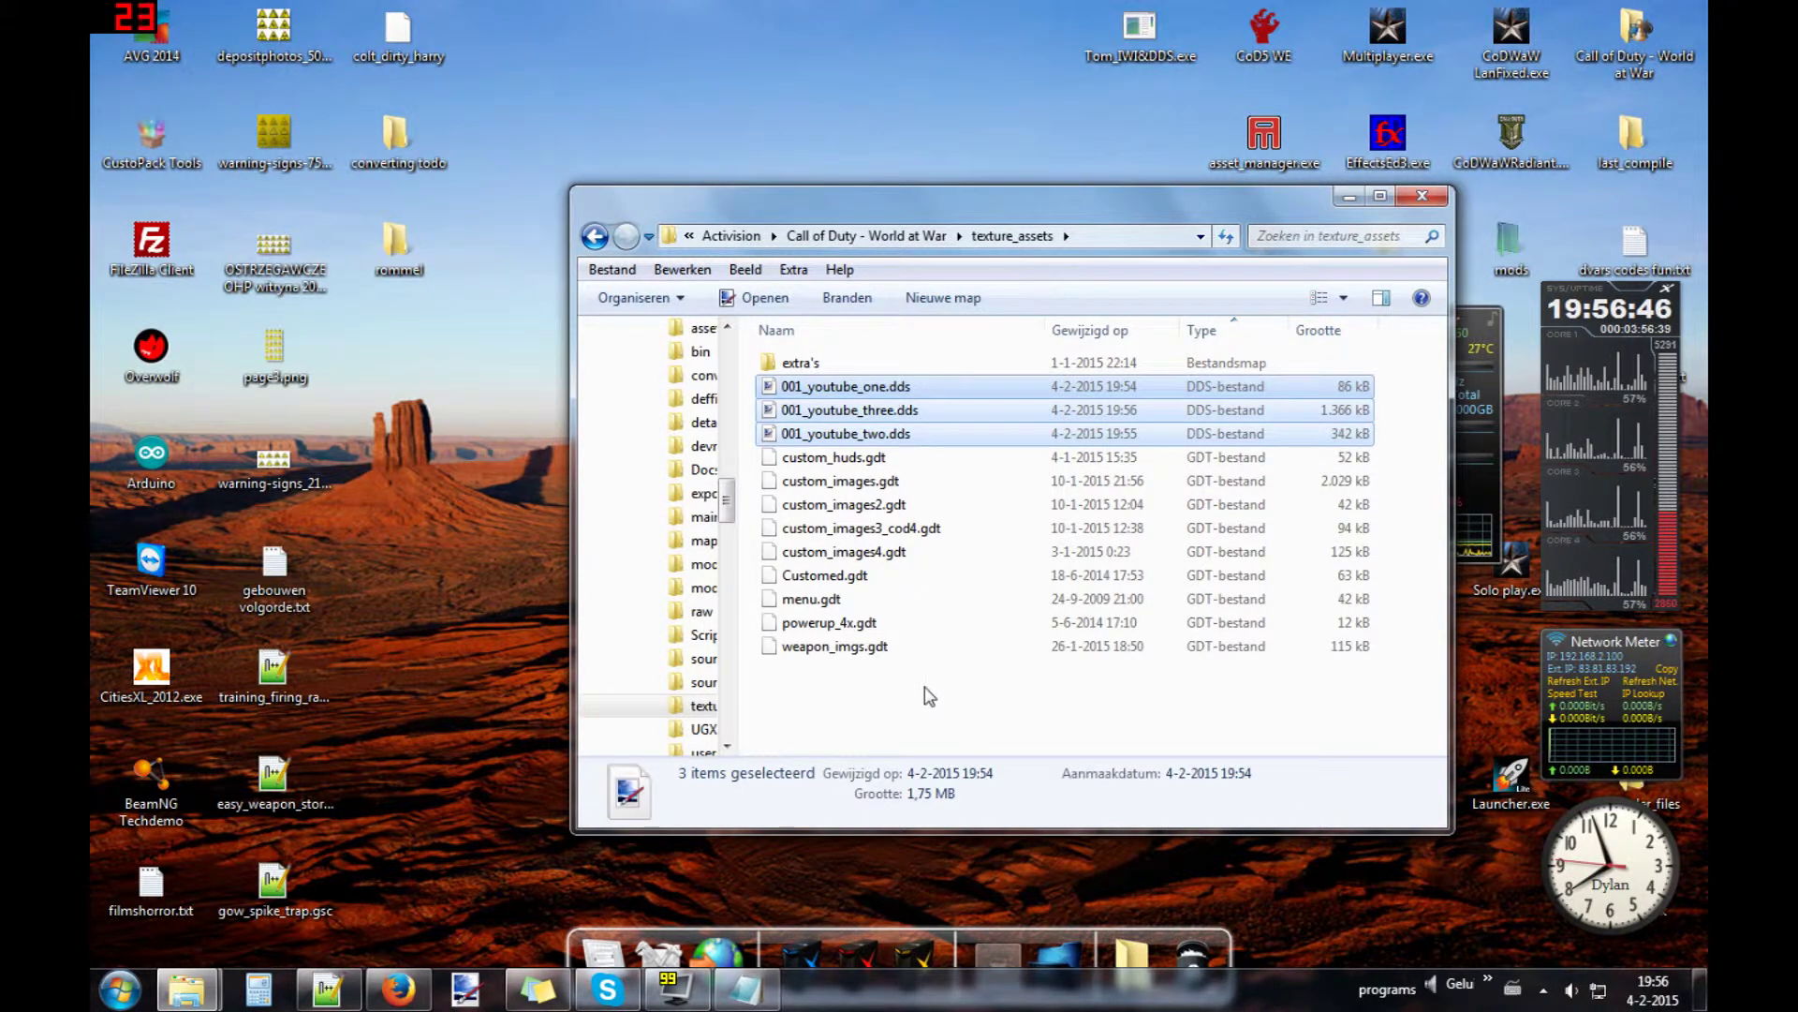
pyautogui.click(927, 698)
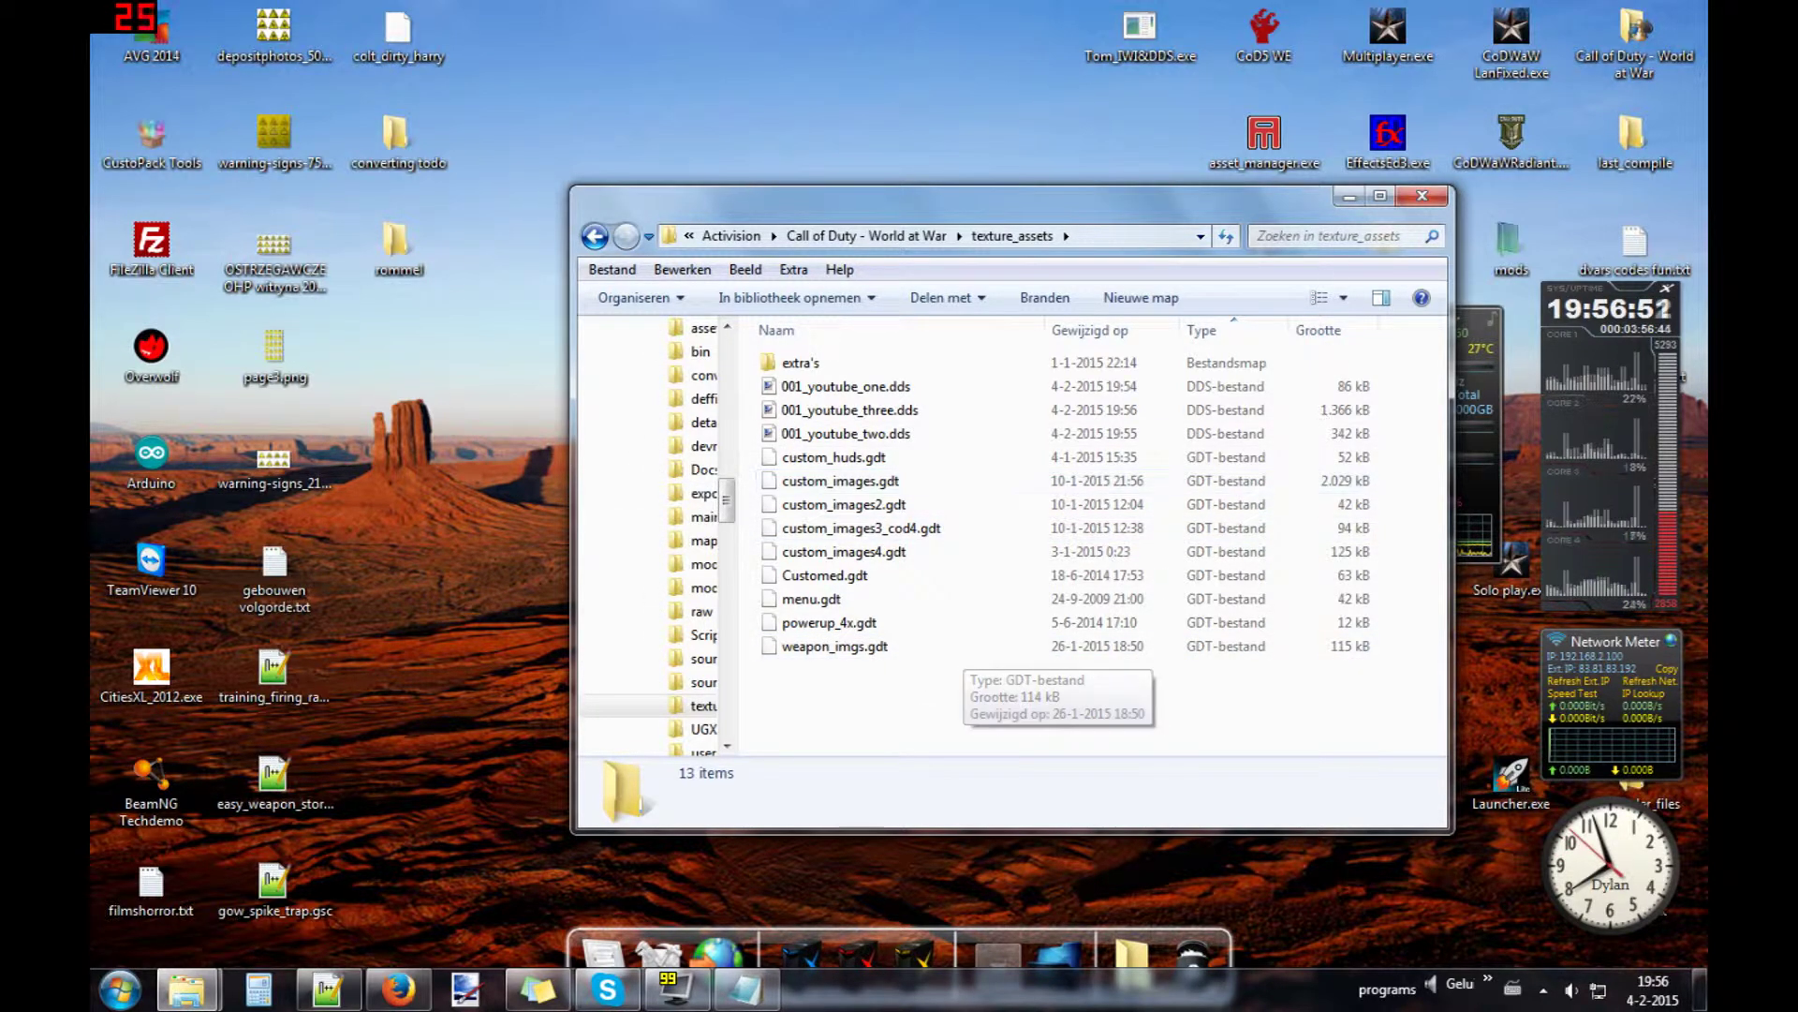
pyautogui.moveTo(1257, 214); pyautogui.dragTo(1122, 202)
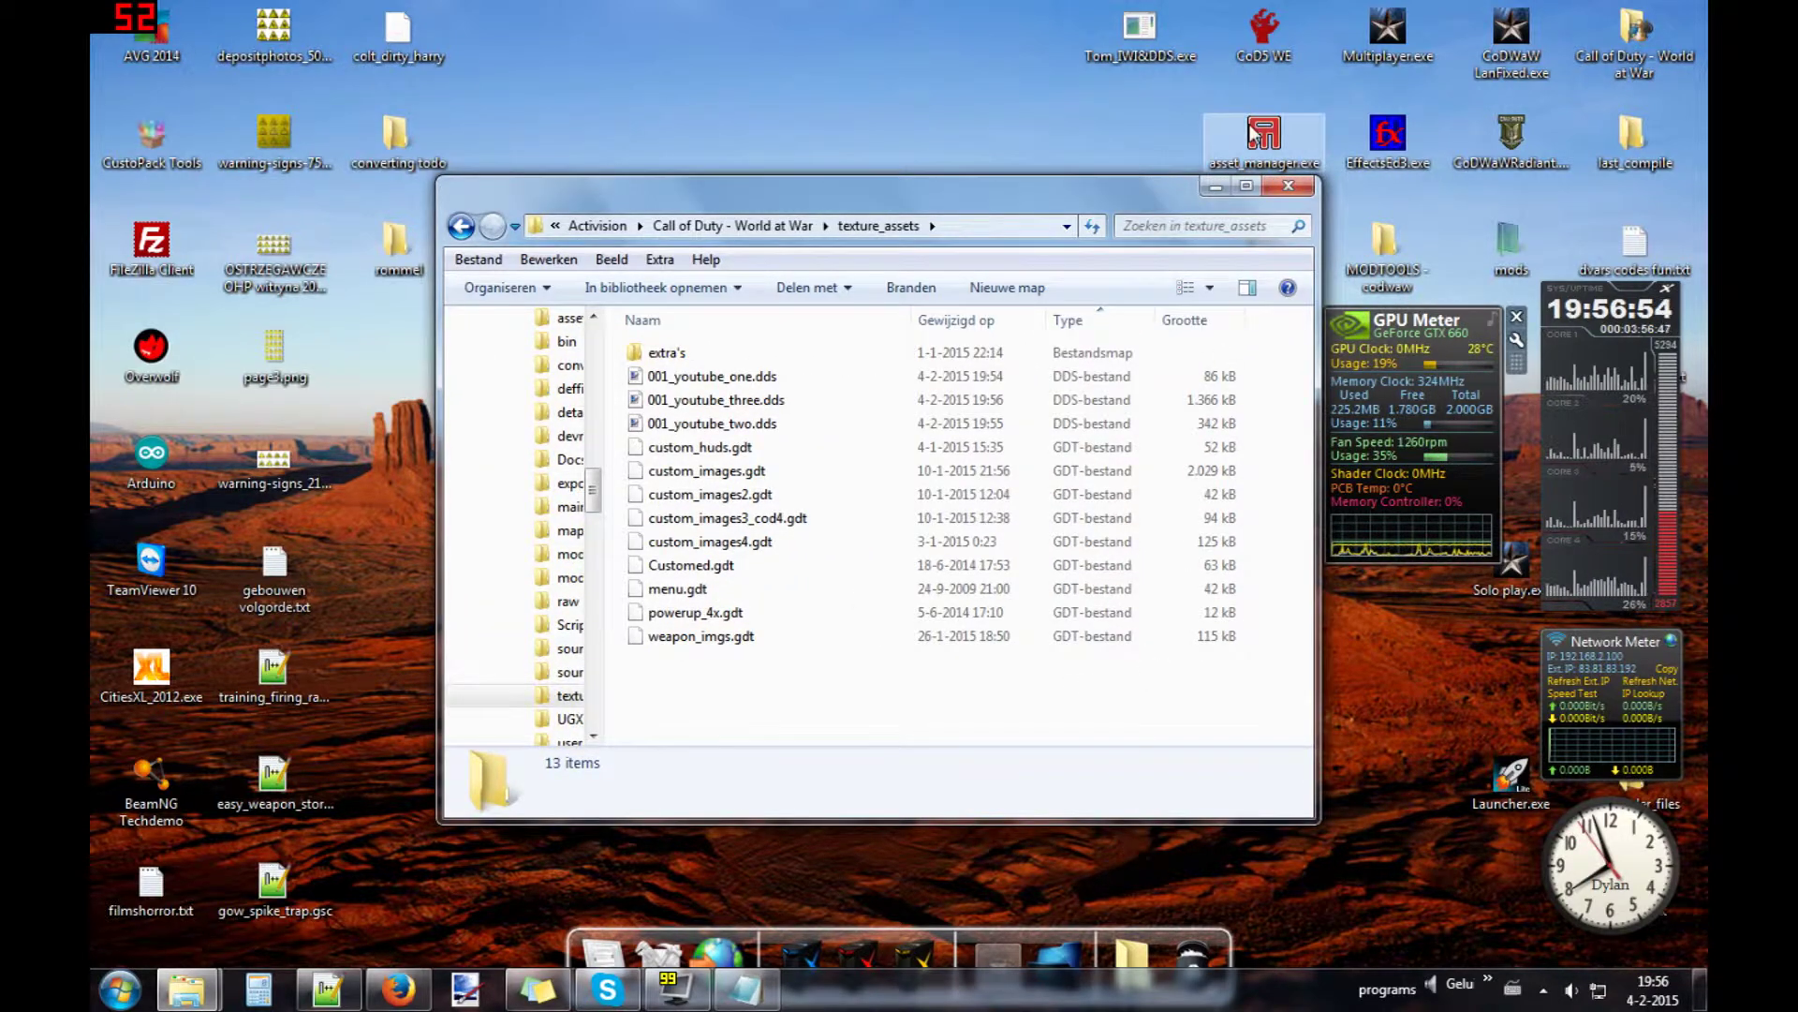
pyautogui.rightClick(1256, 154)
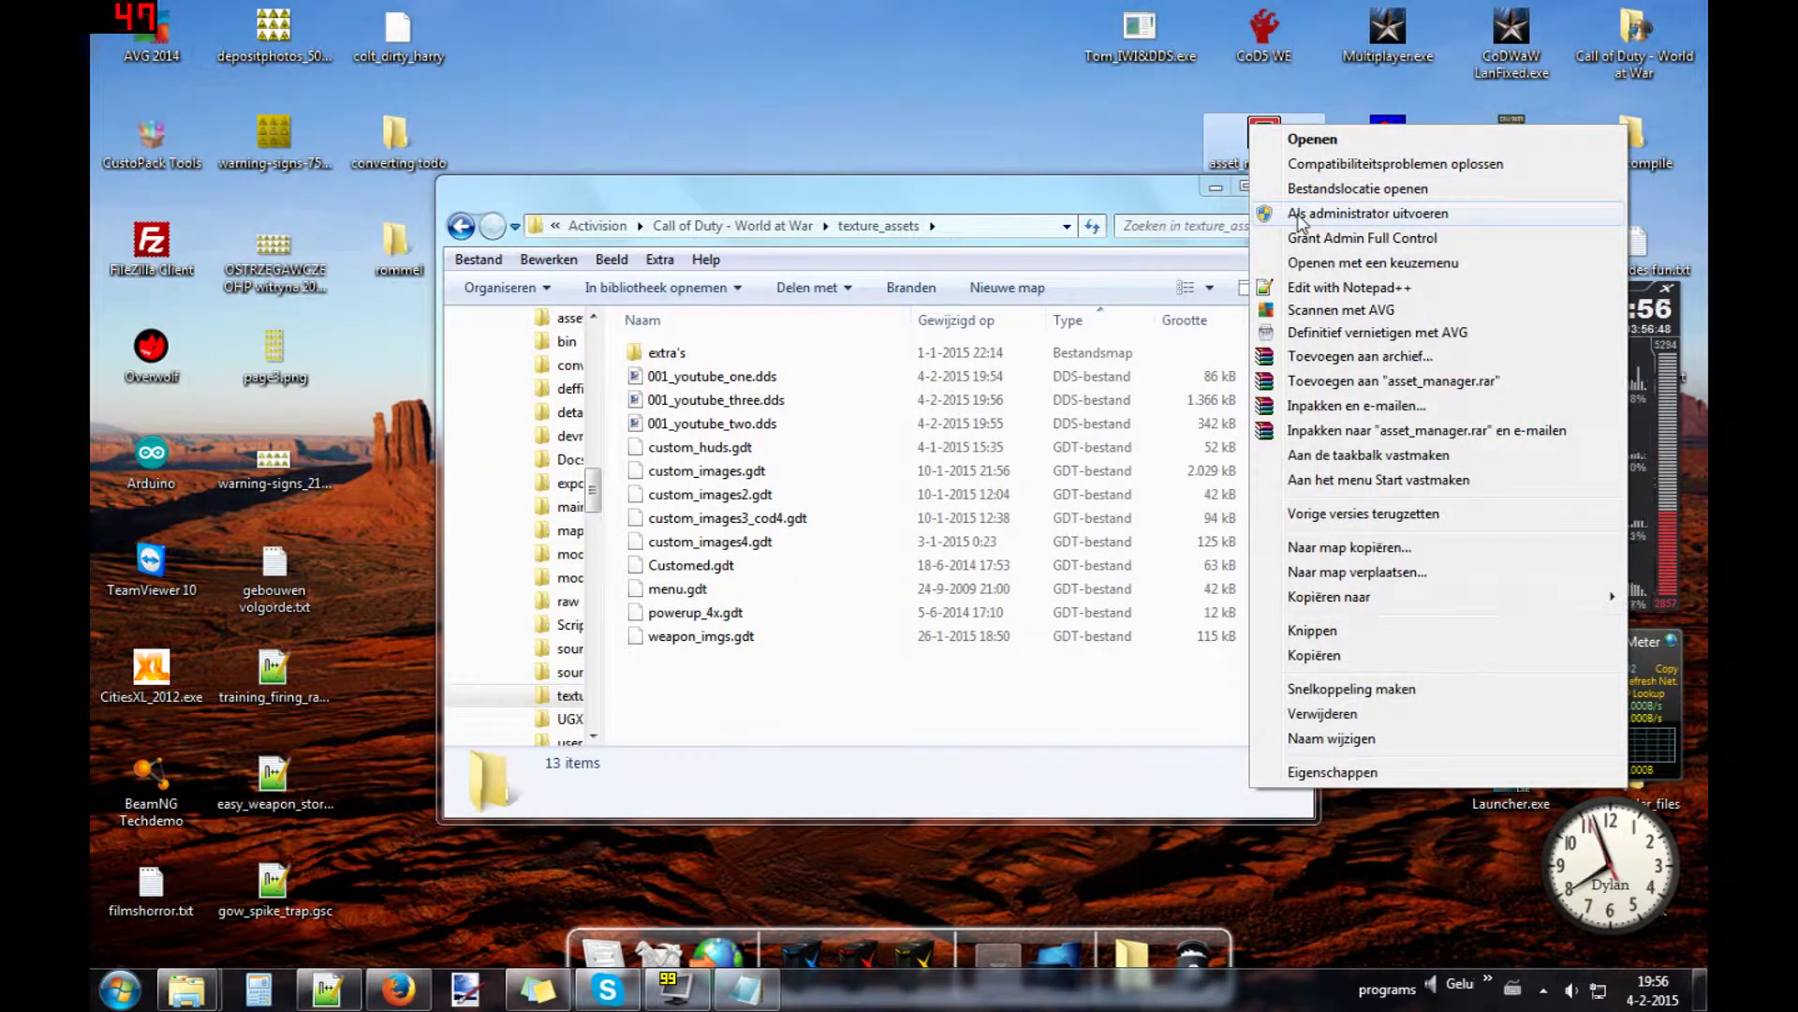
# - Run Asset Manager as administrator and open the recent texture_assets\custom_images4.gdt file
pyautogui.click(1298, 215)
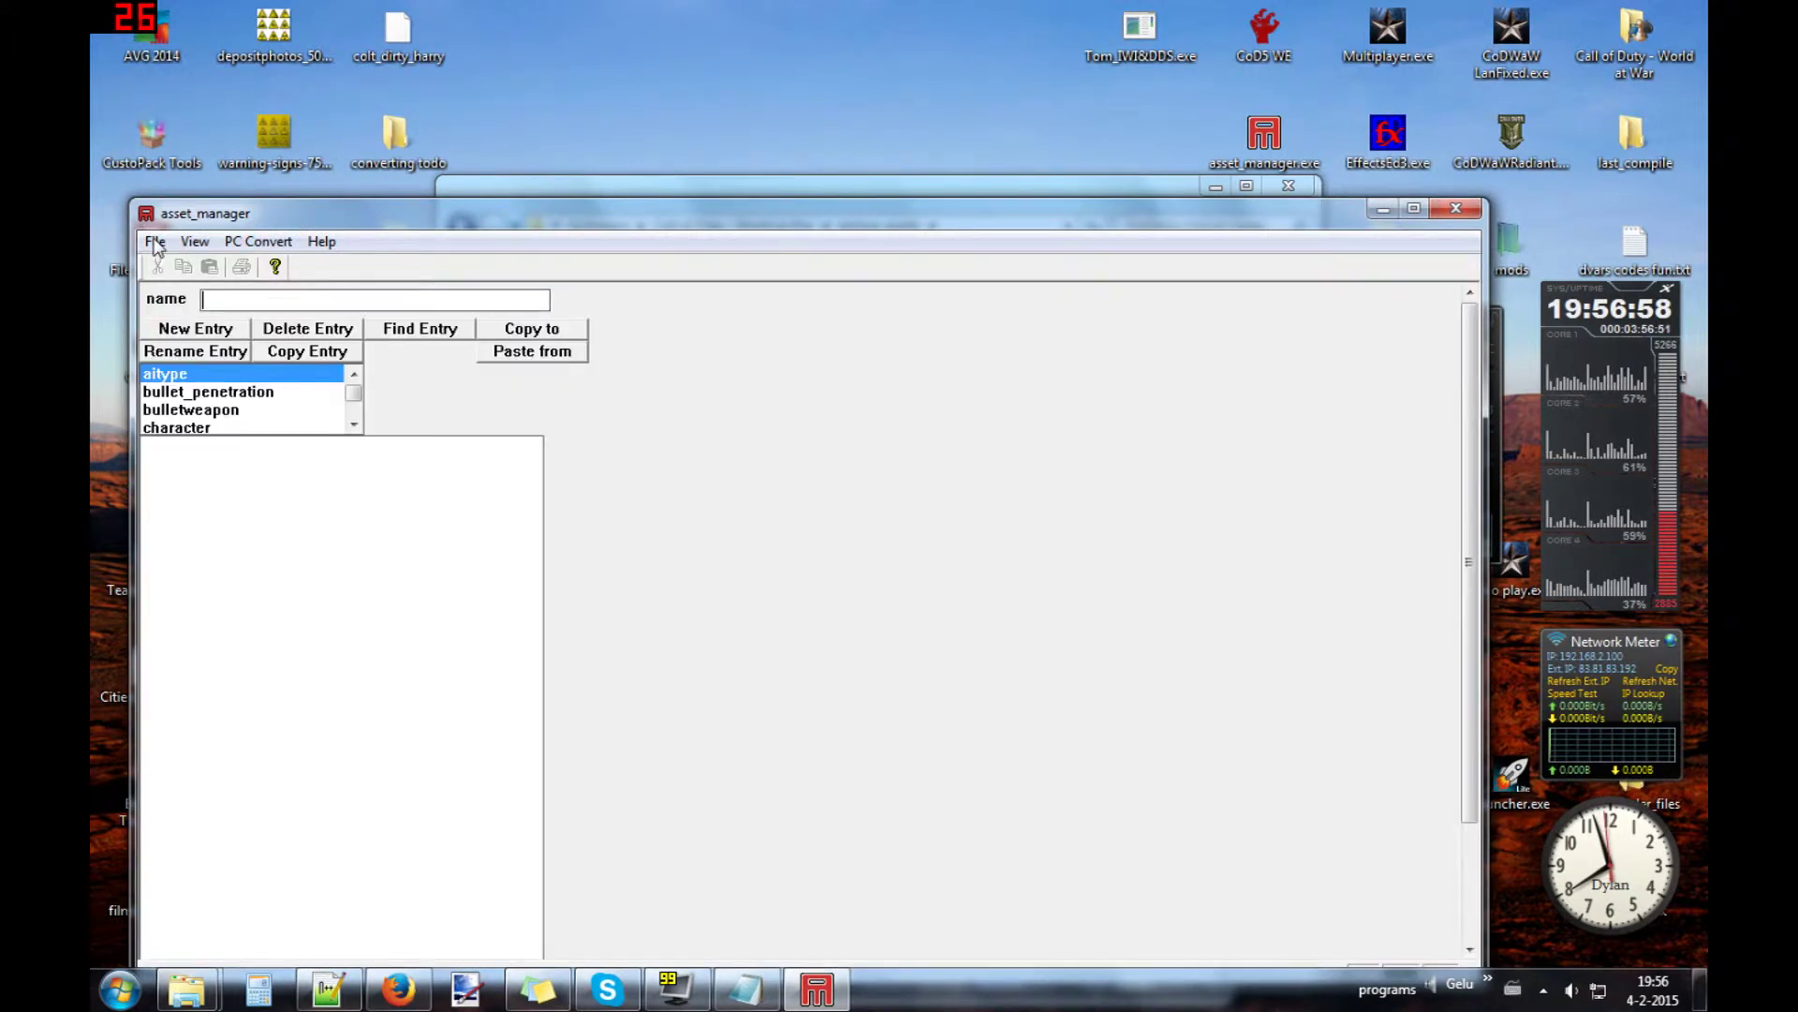
pyautogui.click(154, 240)
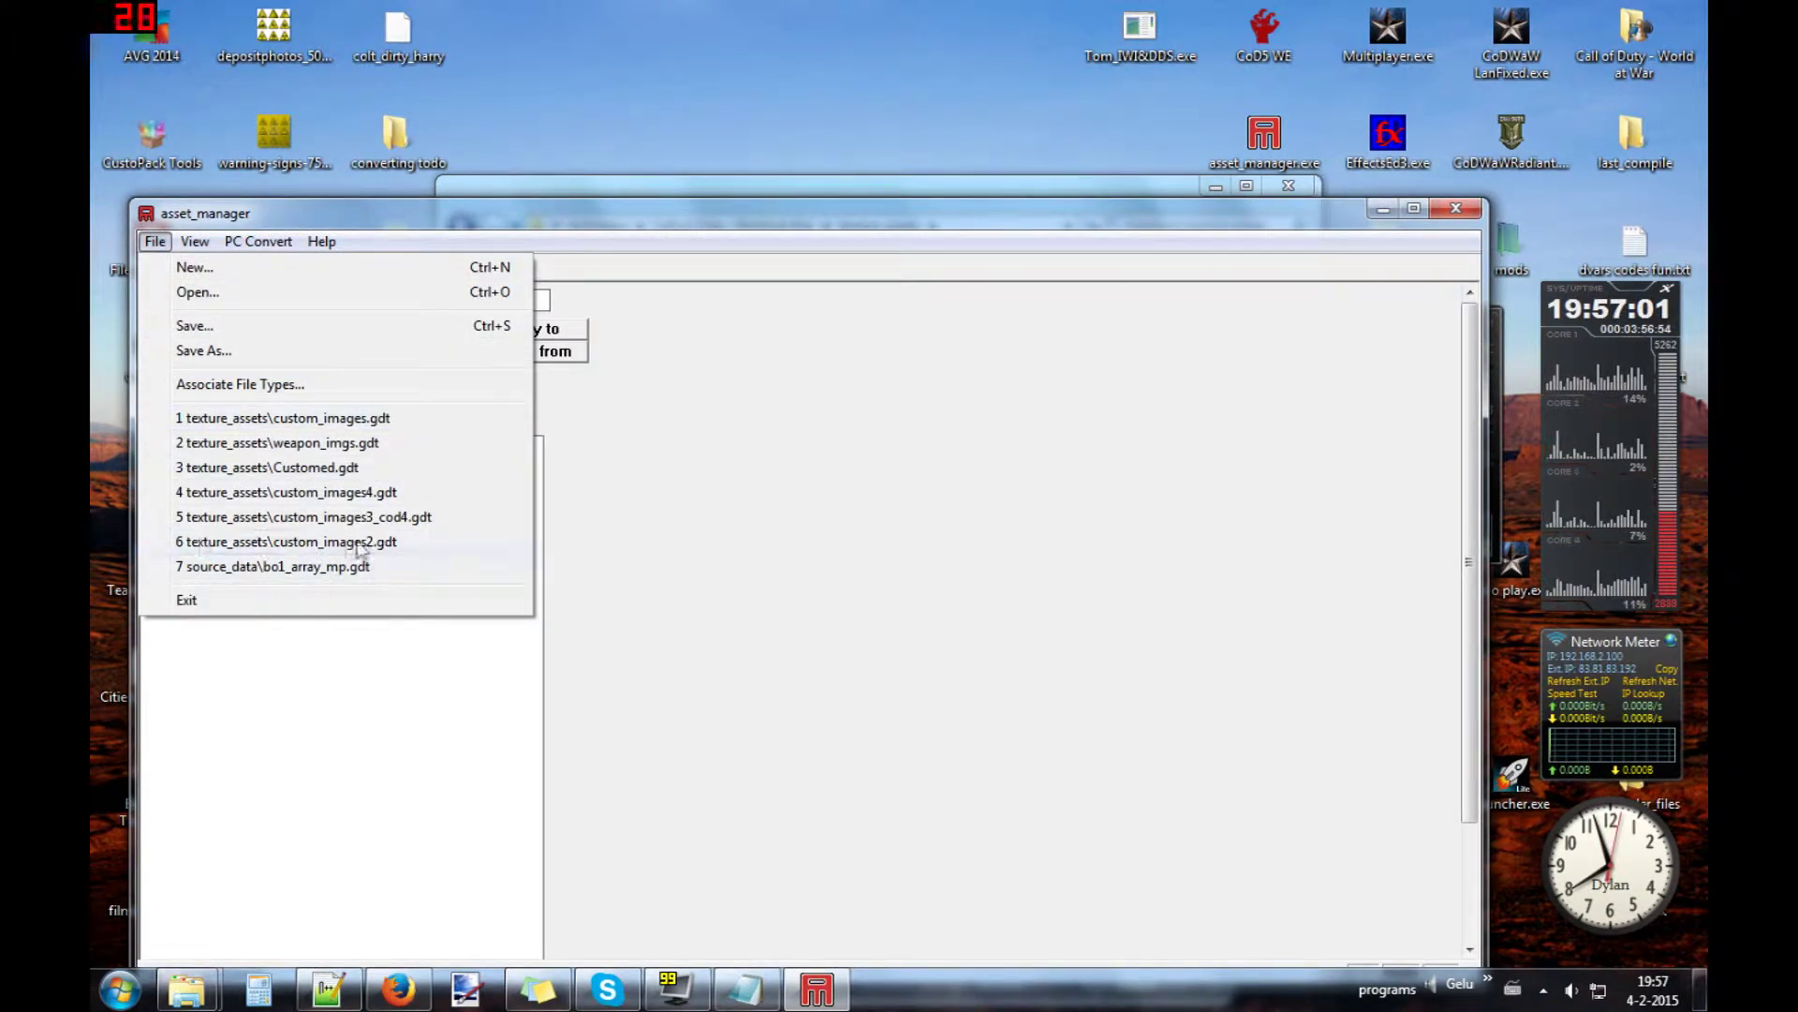
pyautogui.click(401, 497)
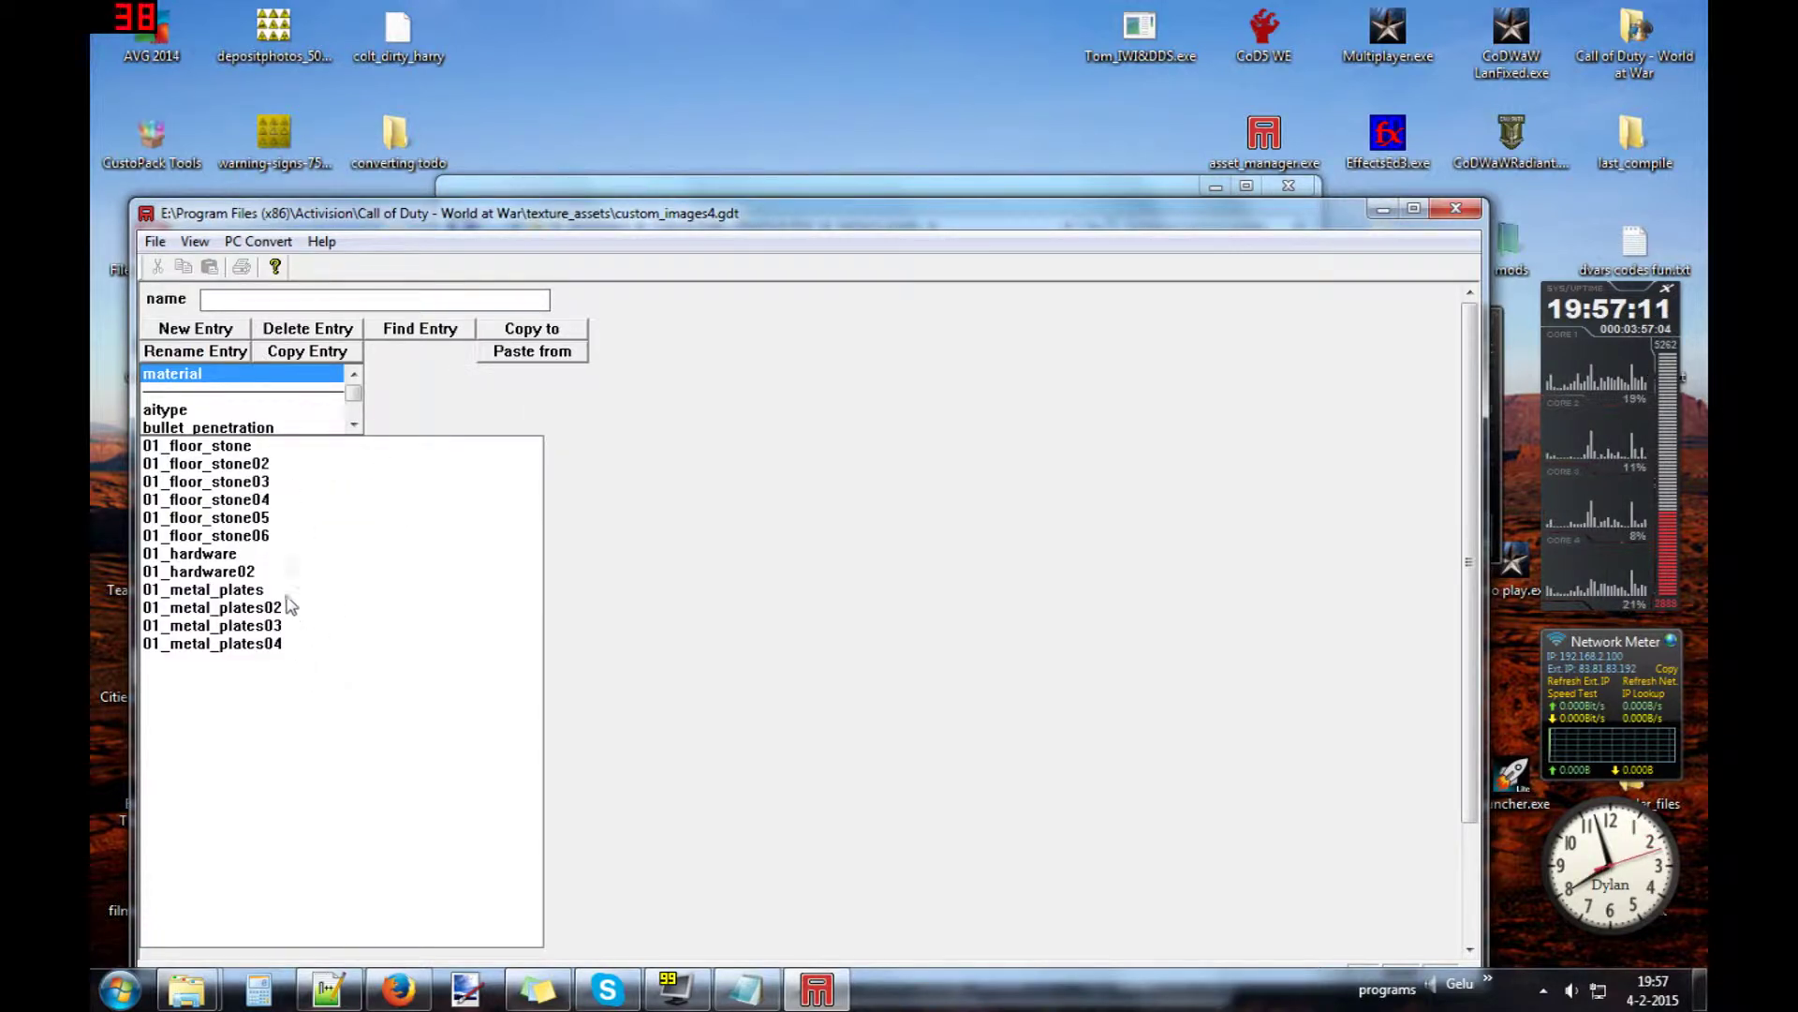
# - Open 01_metal_plates04, preview the three 001_youtube textures in Paint.NET, then return to Asset Manager
pyautogui.click(267, 644)
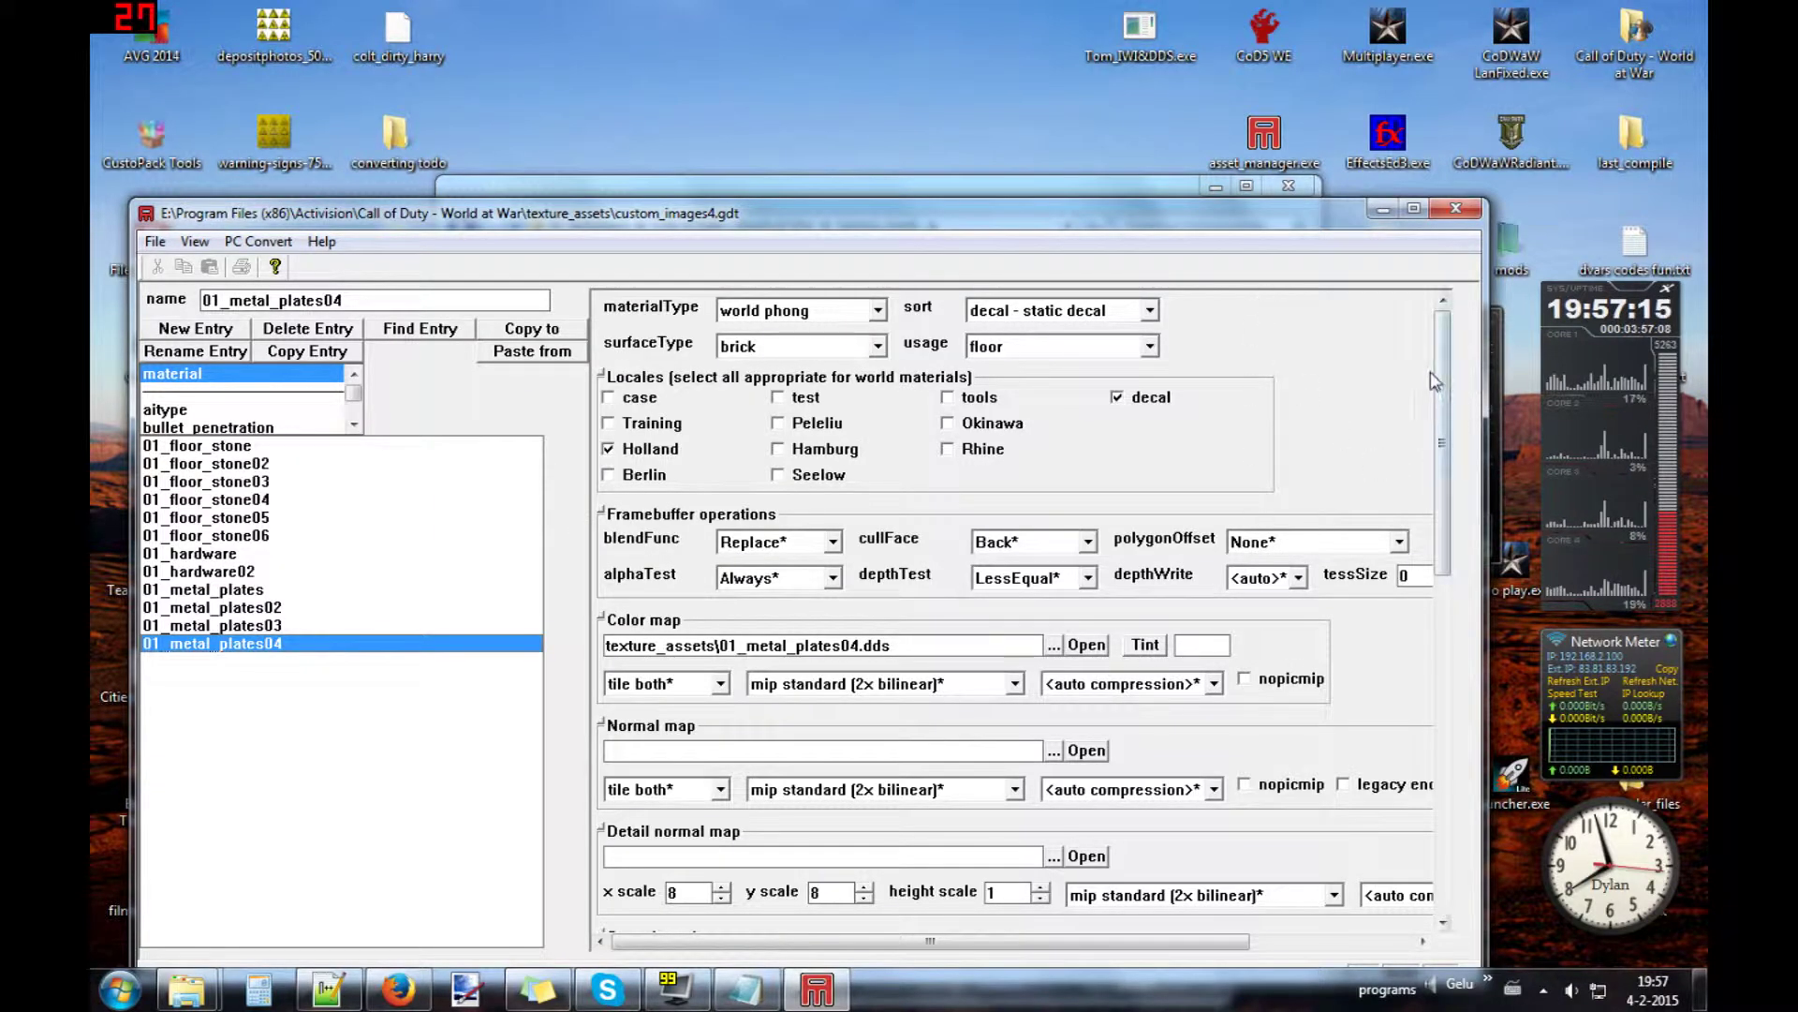
pyautogui.click(1442, 394)
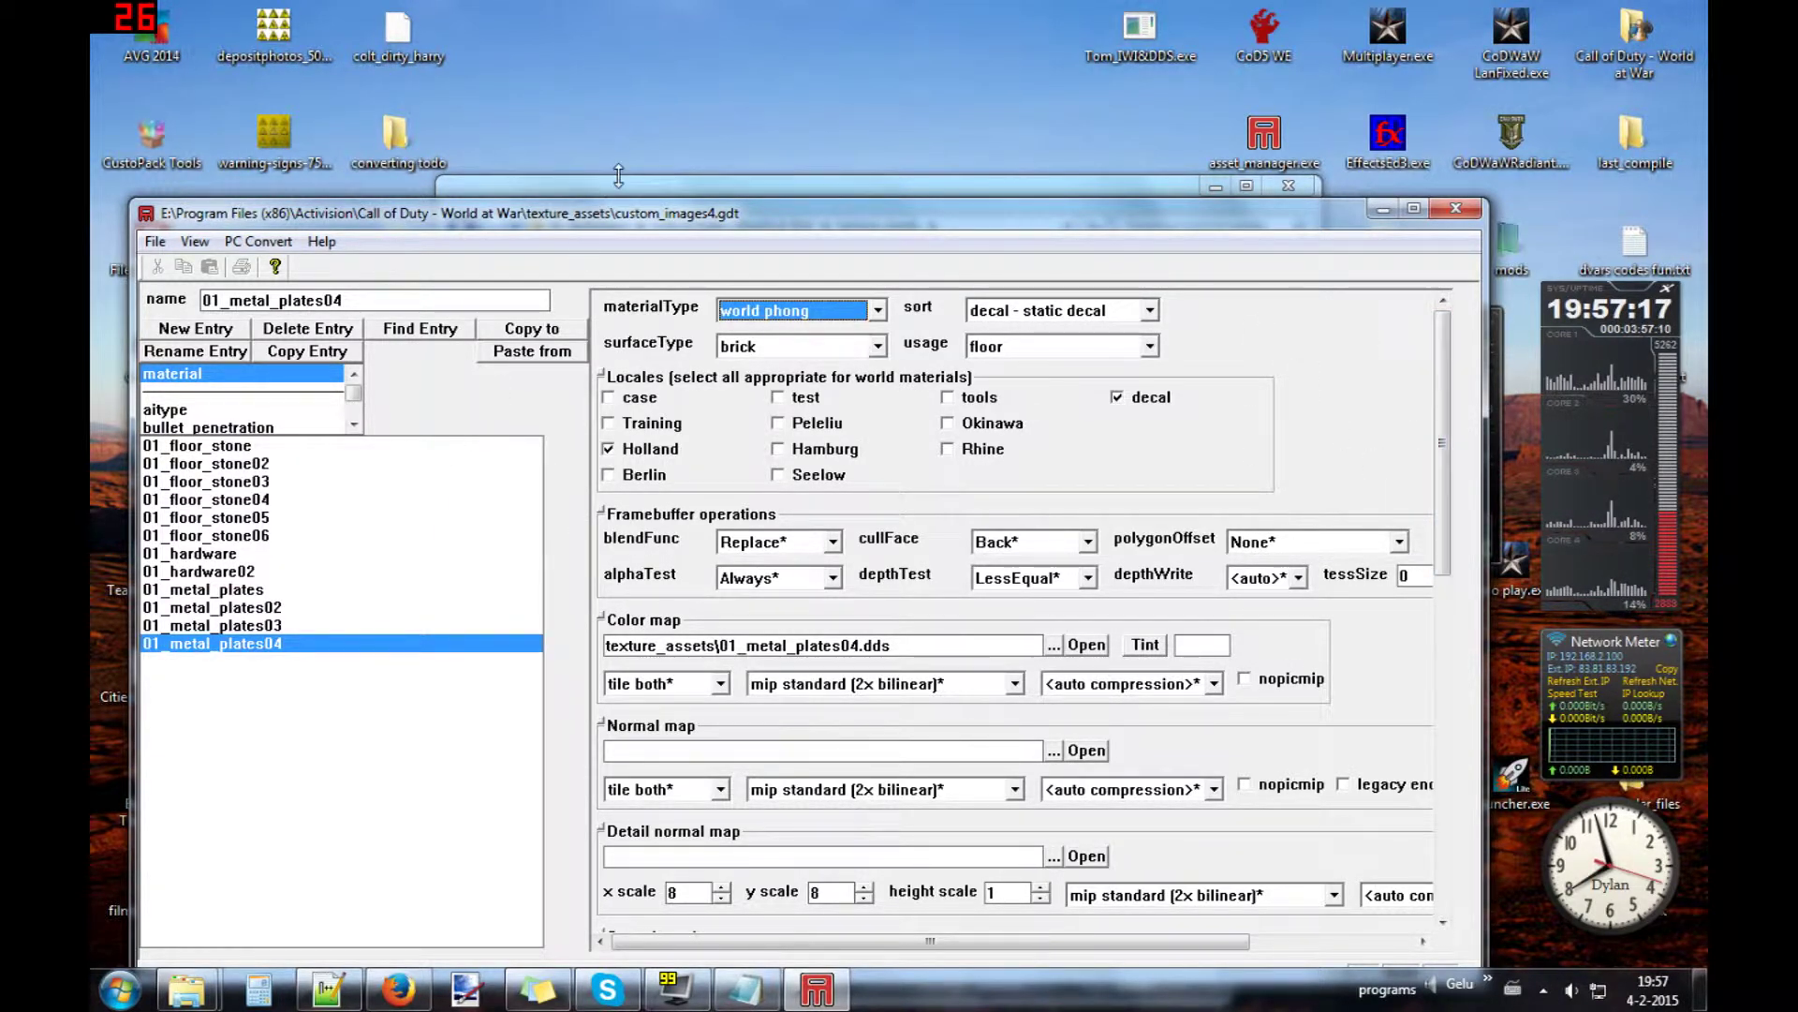
pyautogui.click(664, 182)
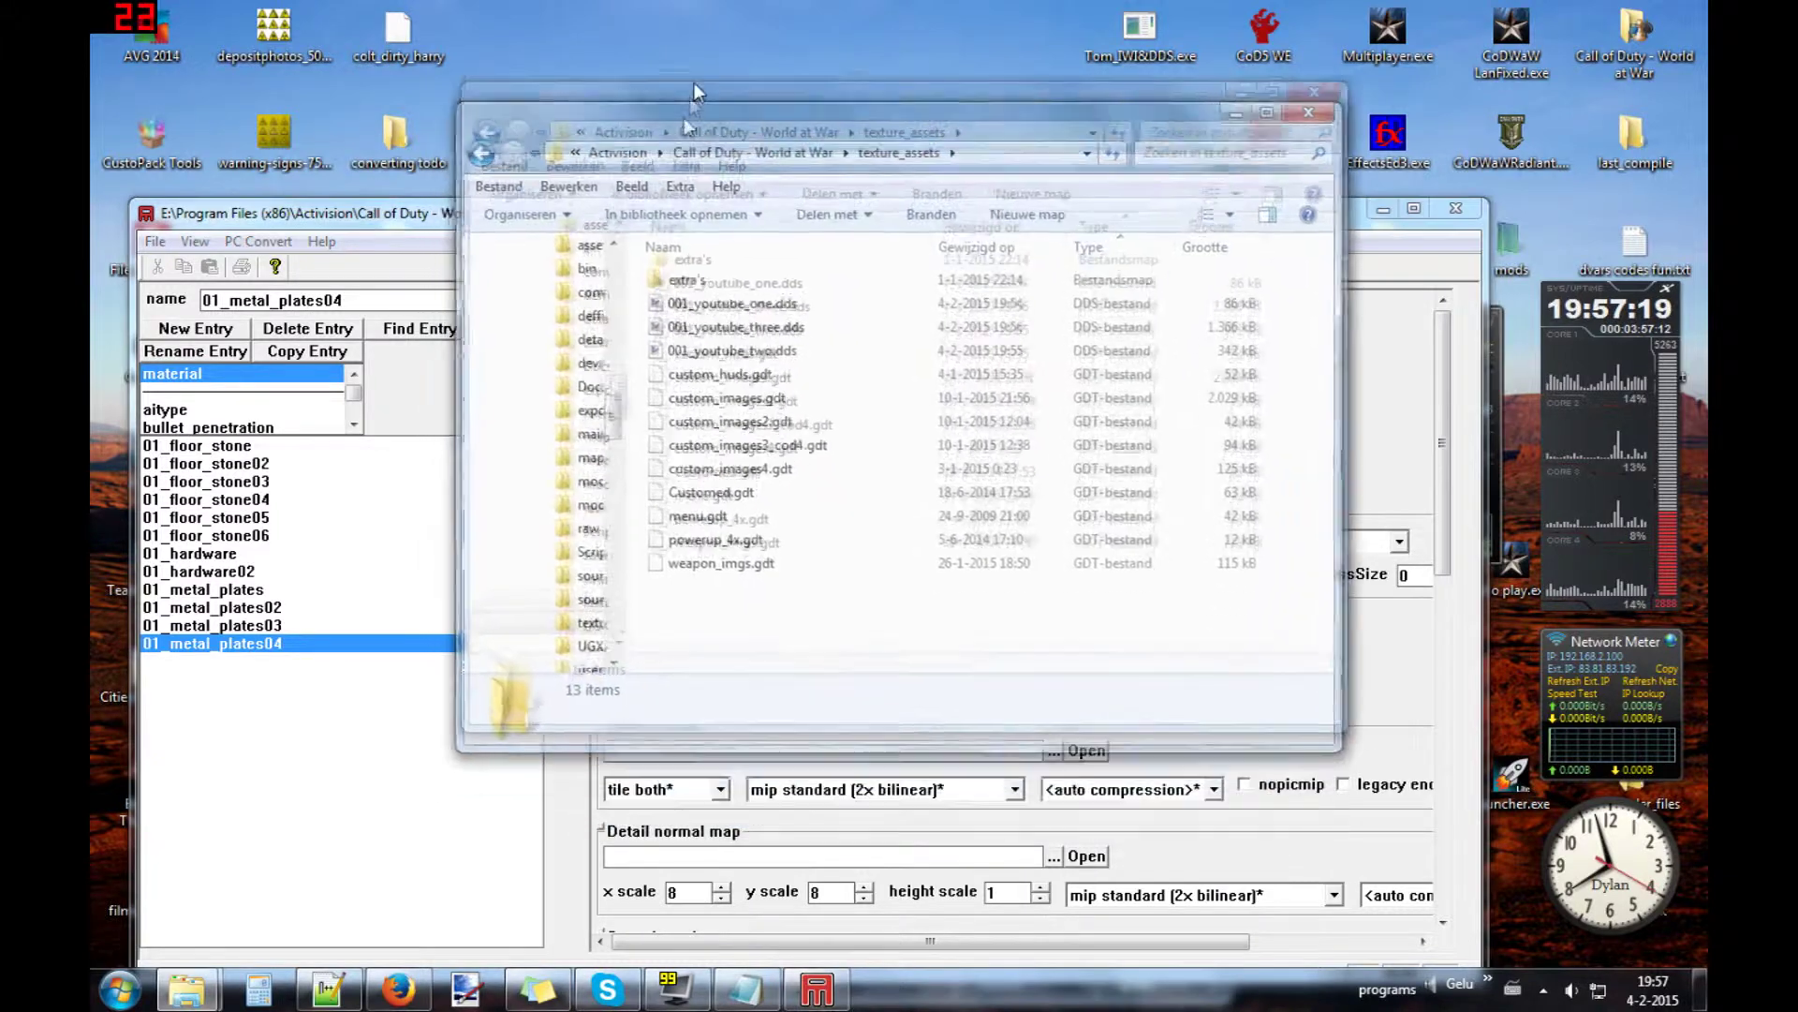
pyautogui.click(747, 268)
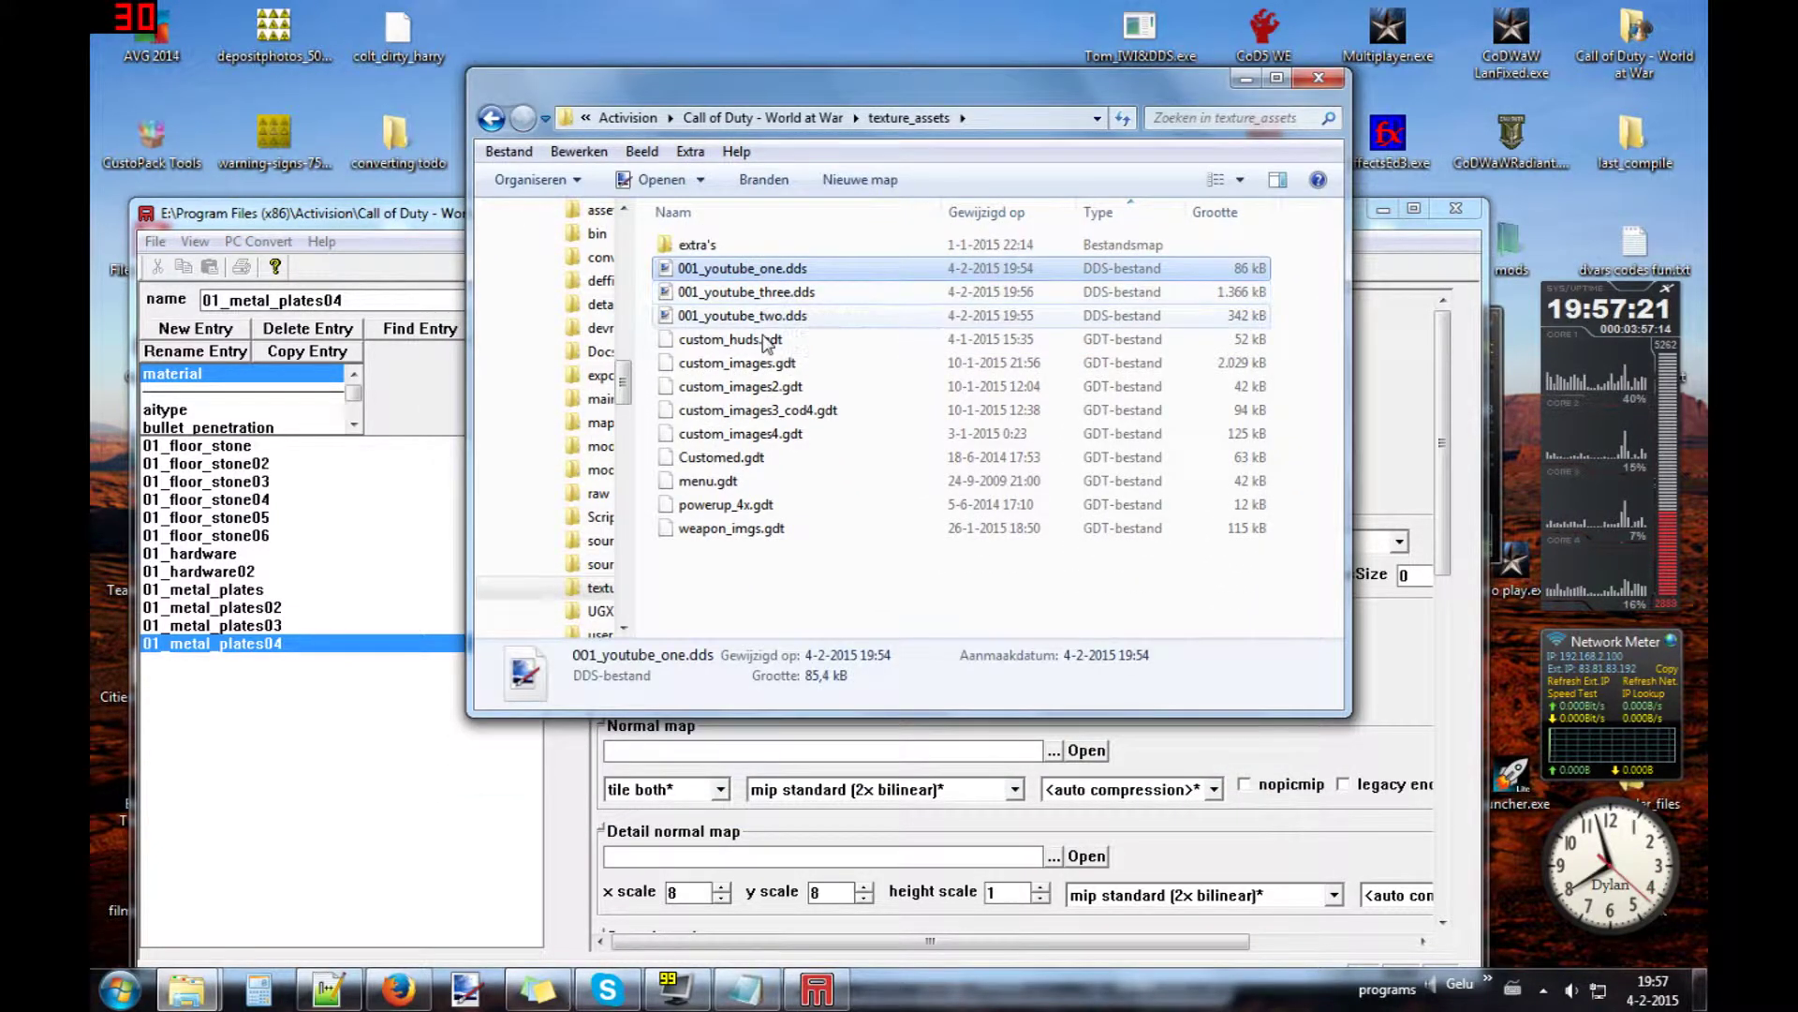
pyautogui.keyDown('shift'); pyautogui.click(844, 311); pyautogui.keyUp('shift')
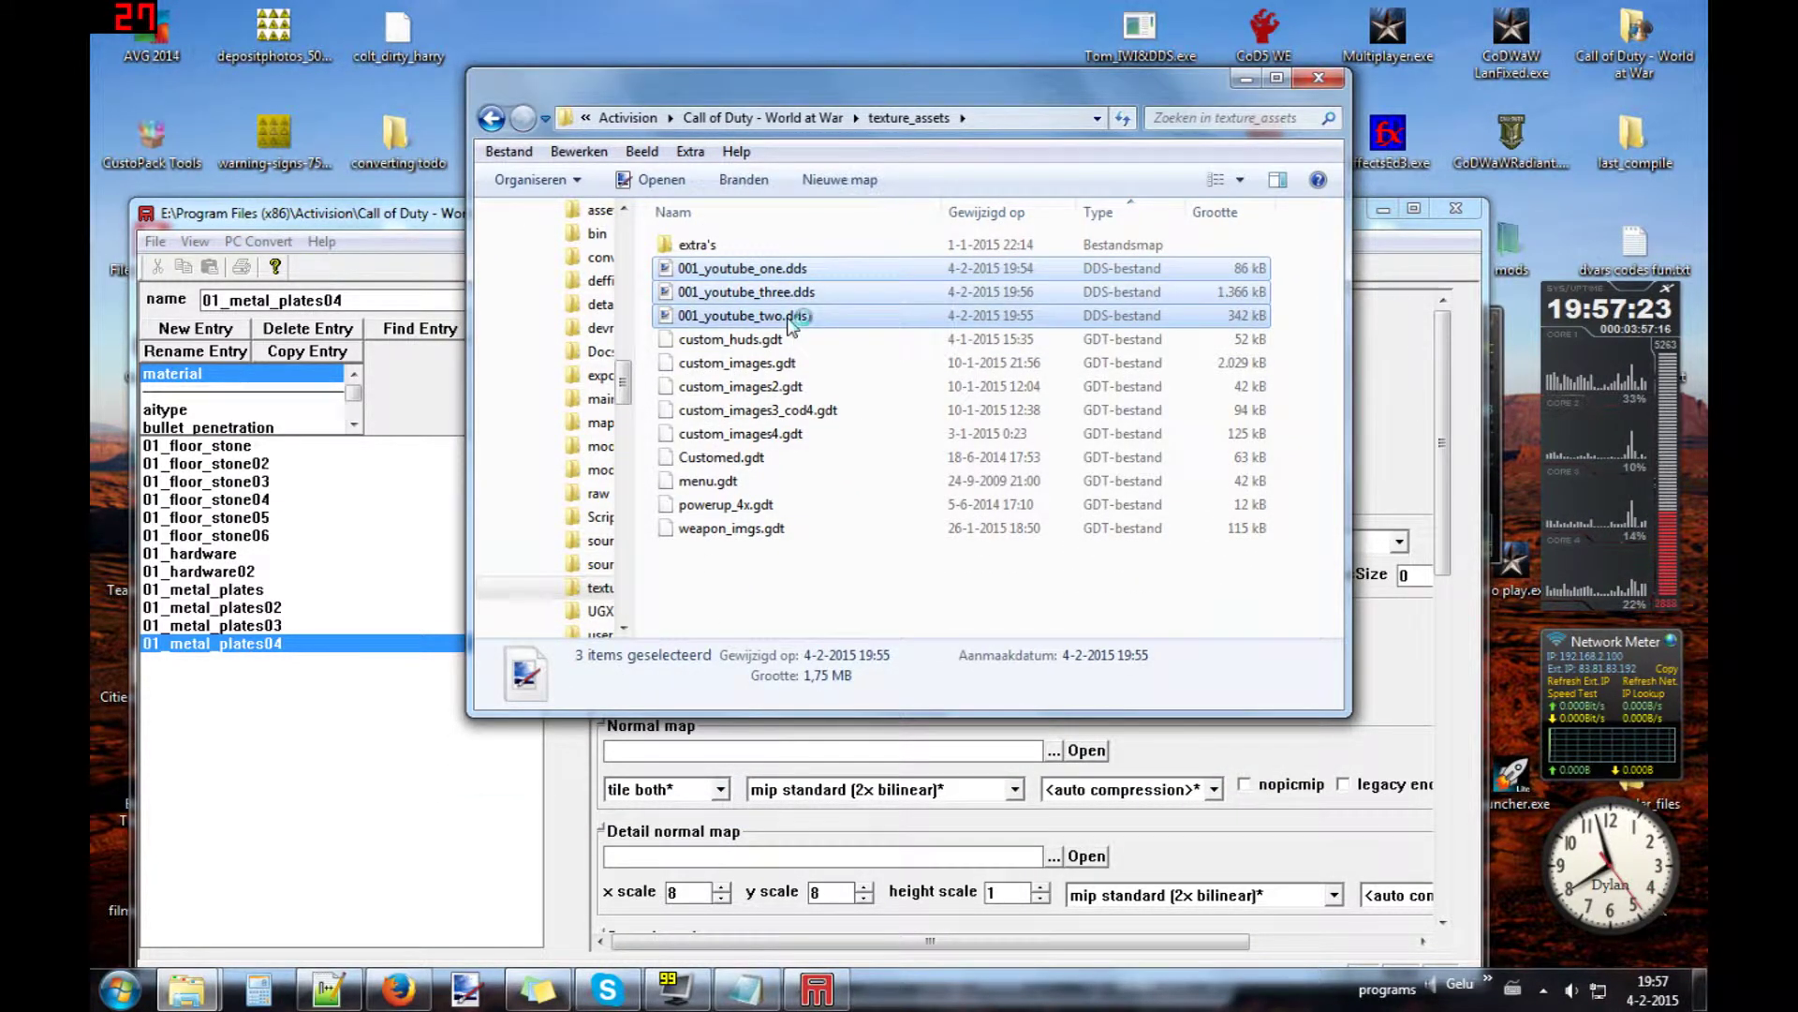
pyautogui.doubleClick(843, 309)
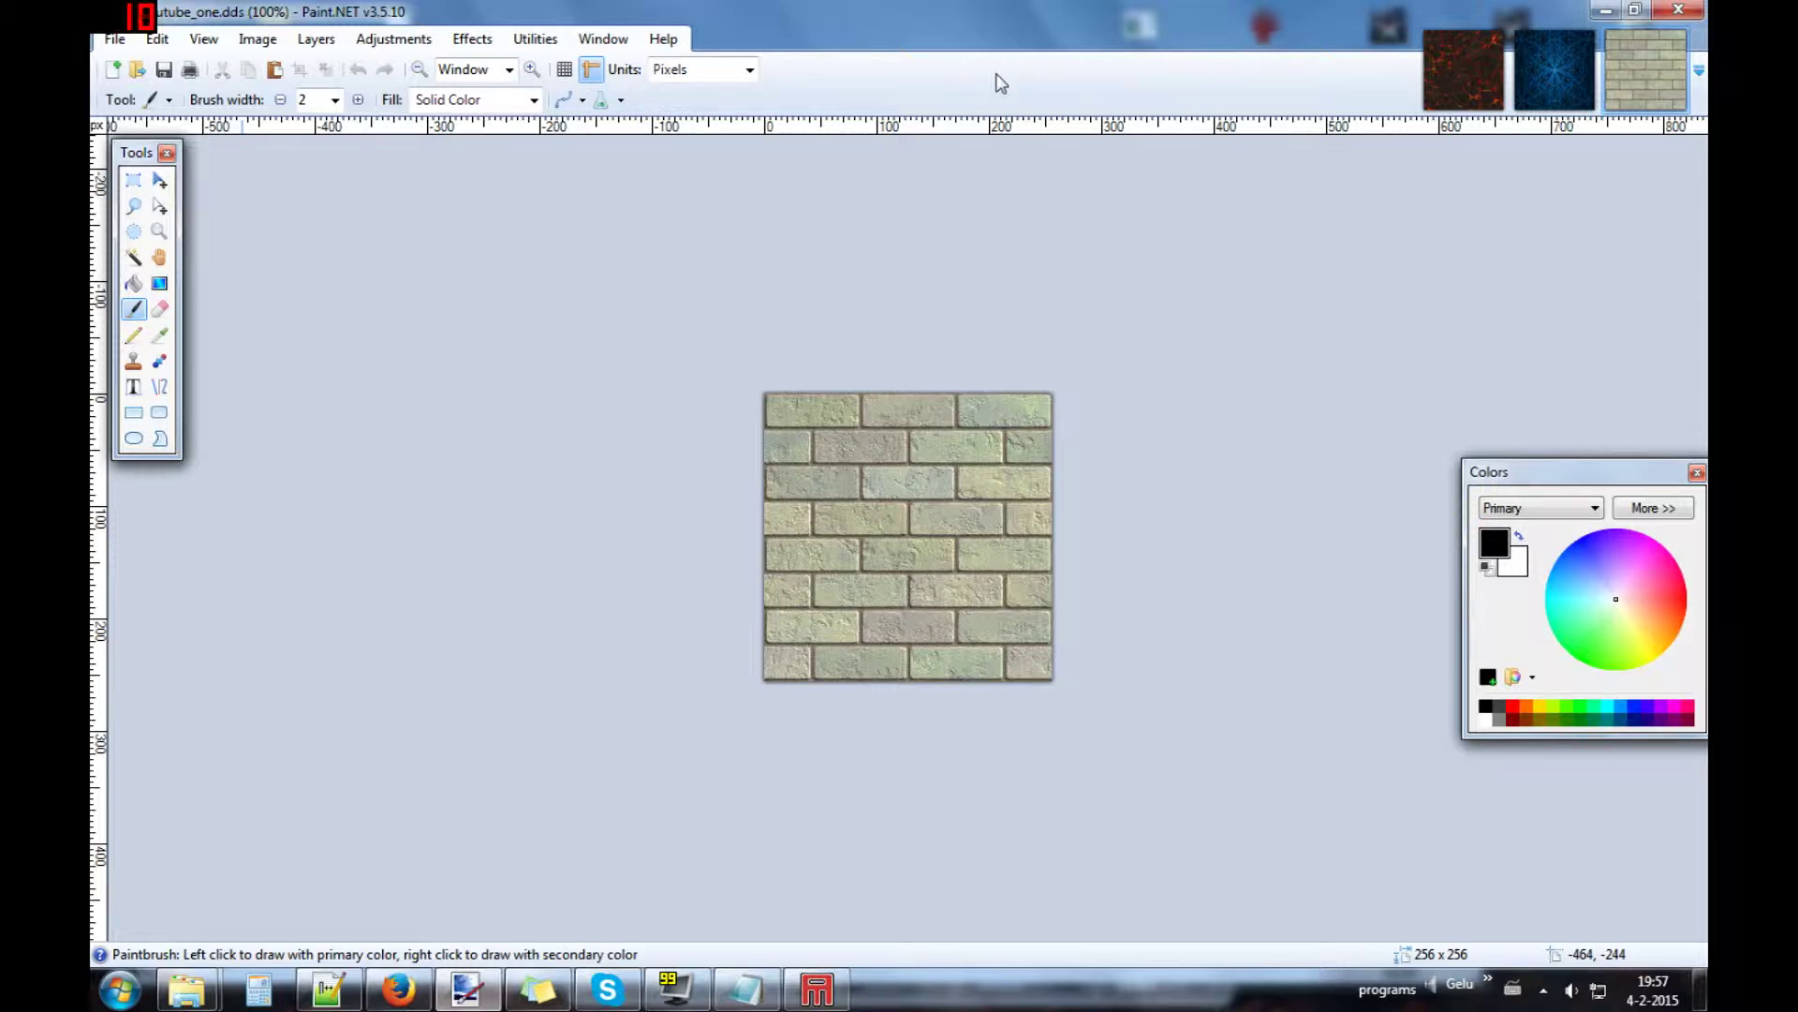
pyautogui.click(1605, 11)
pyautogui.click(369, 751)
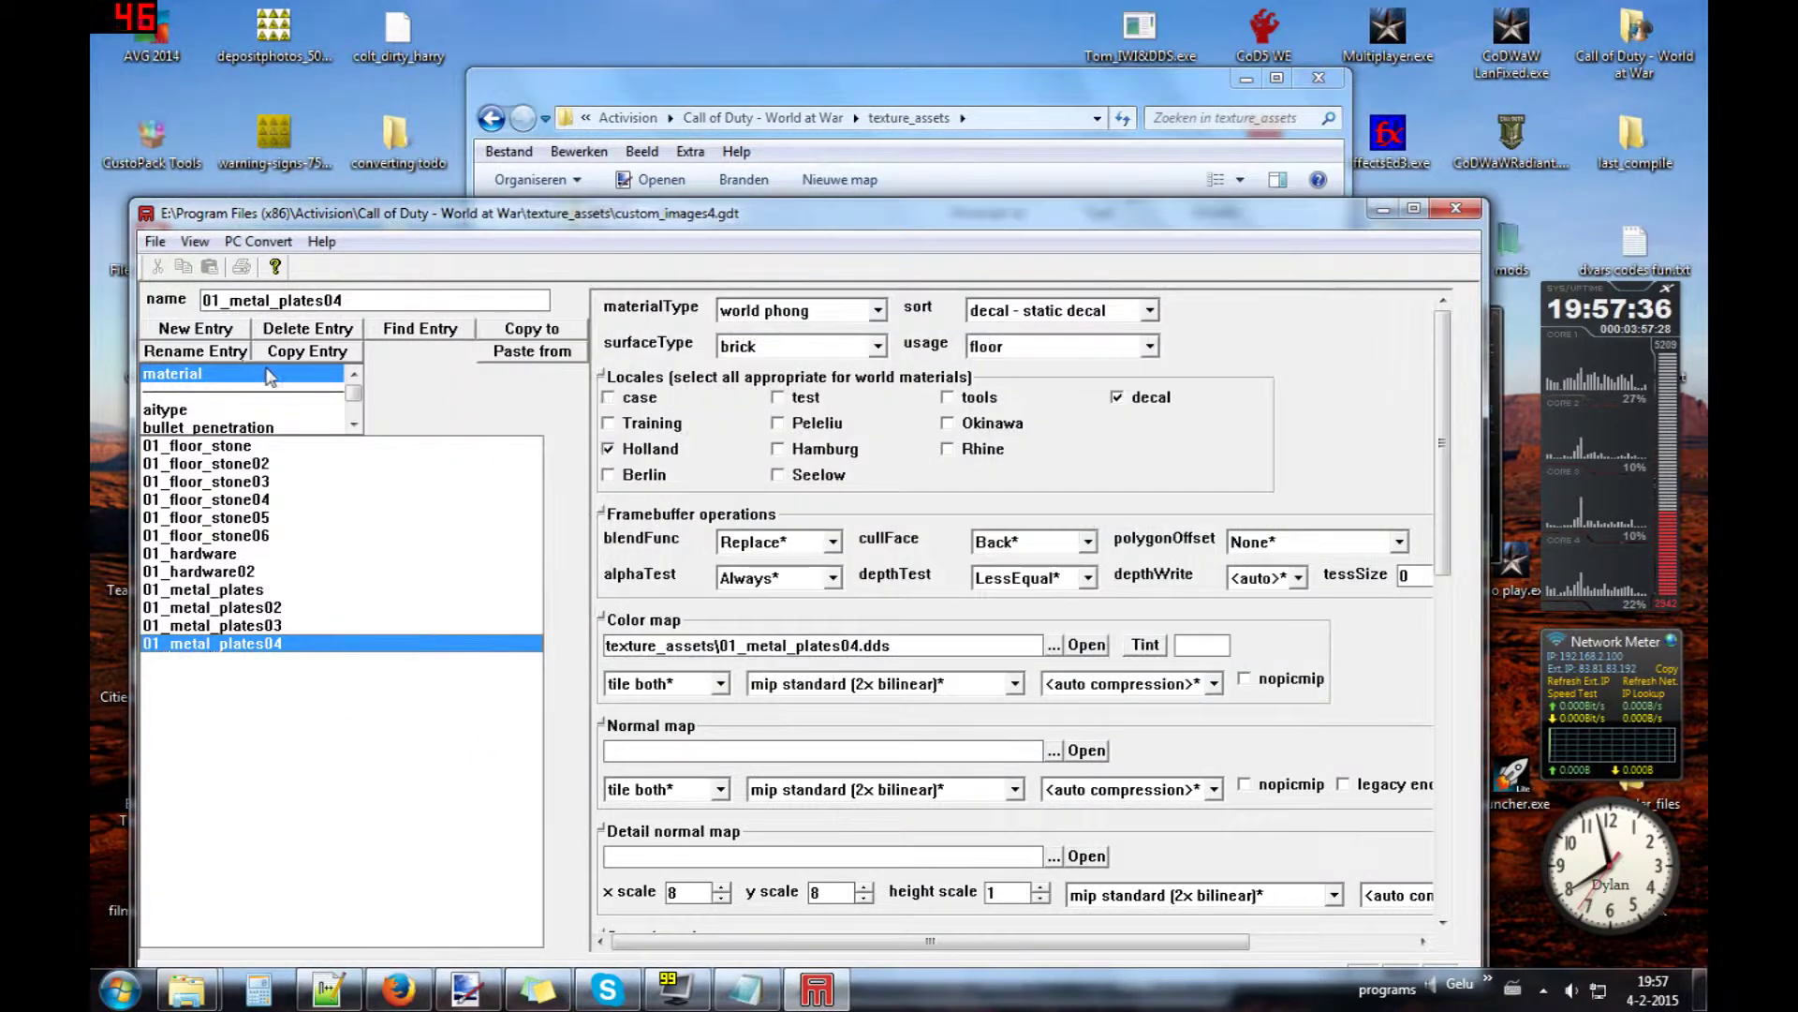
# - Copy the 01_metal_plates04 entry into a new material named 001_youtube_one
pyautogui.click(310, 353)
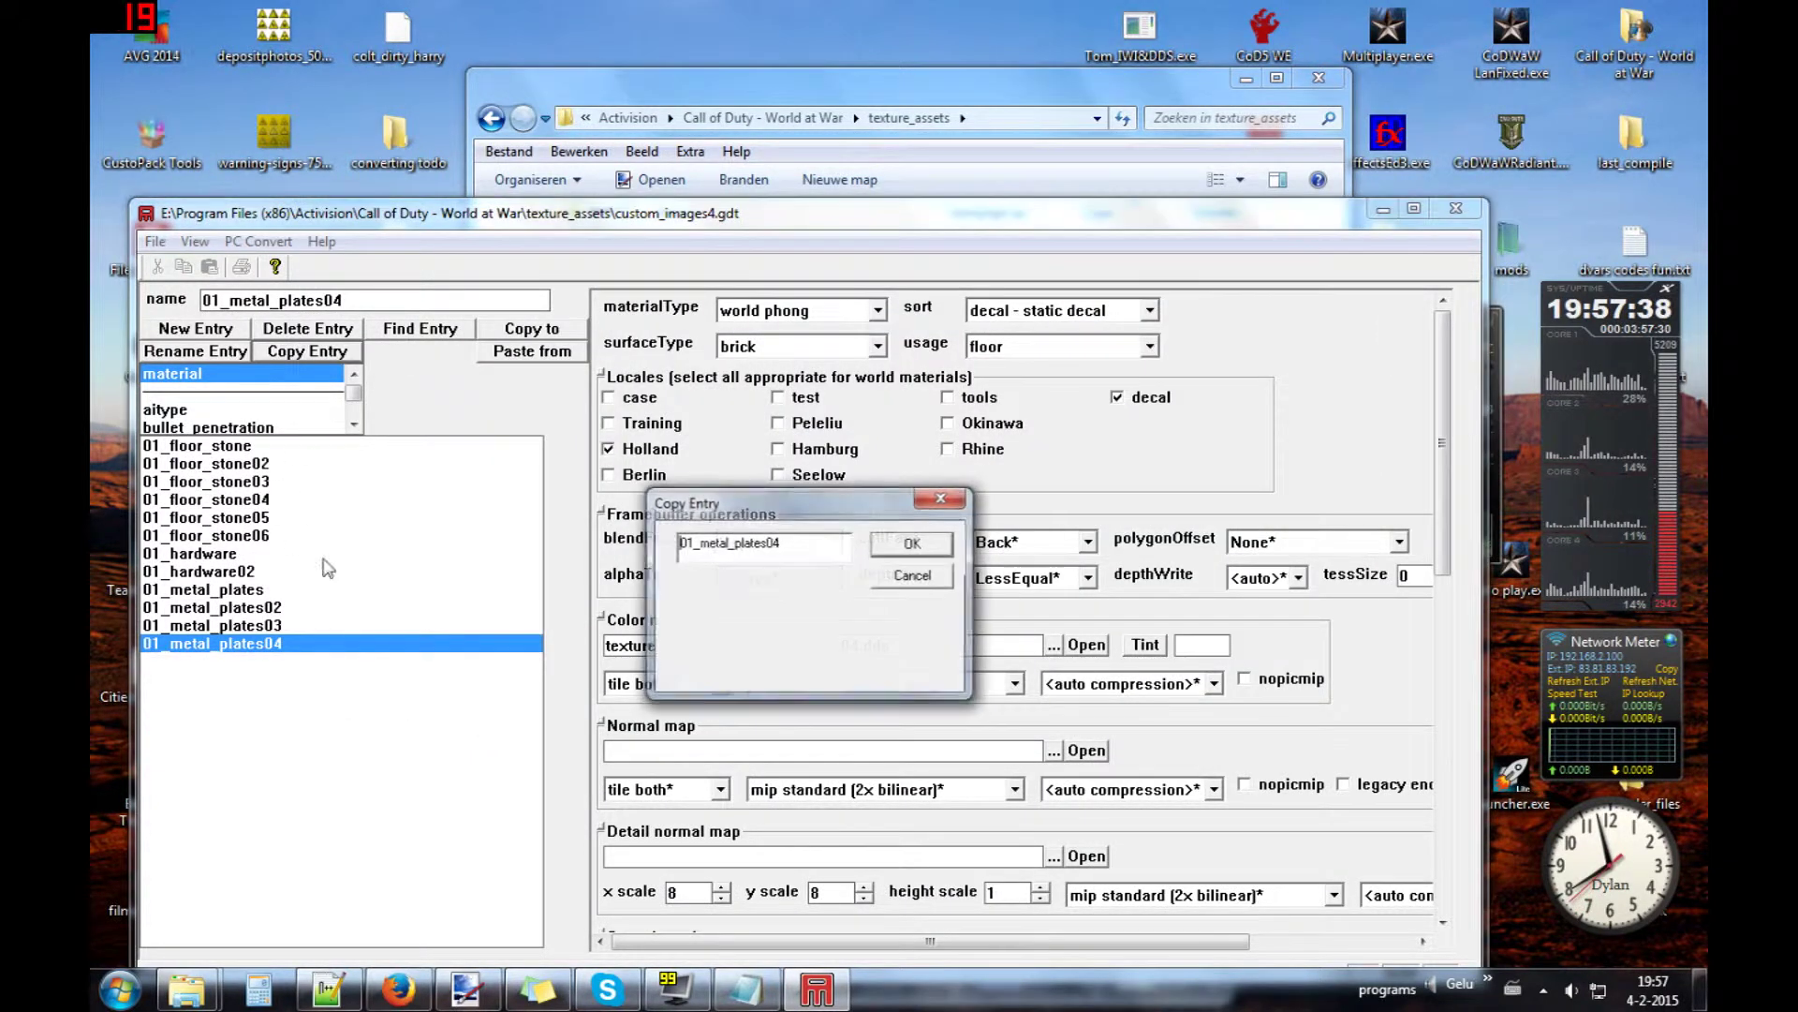
pyautogui.click(912, 543)
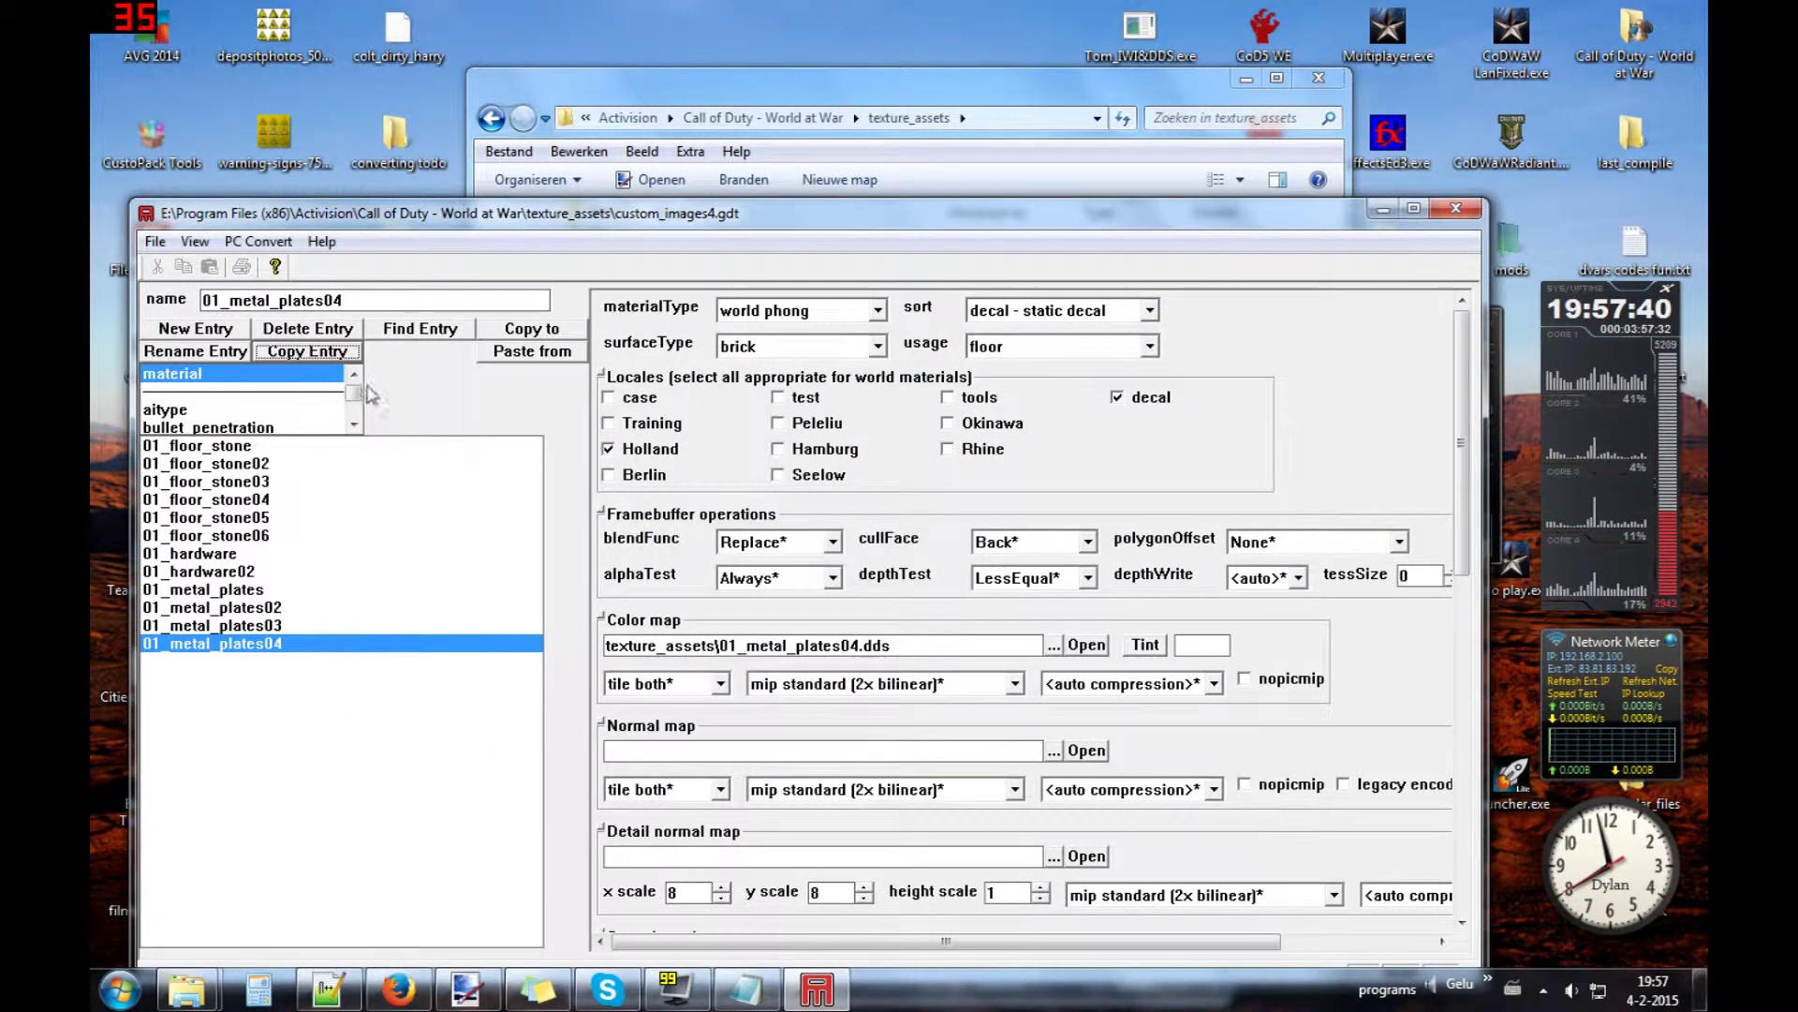
pyautogui.click(332, 350)
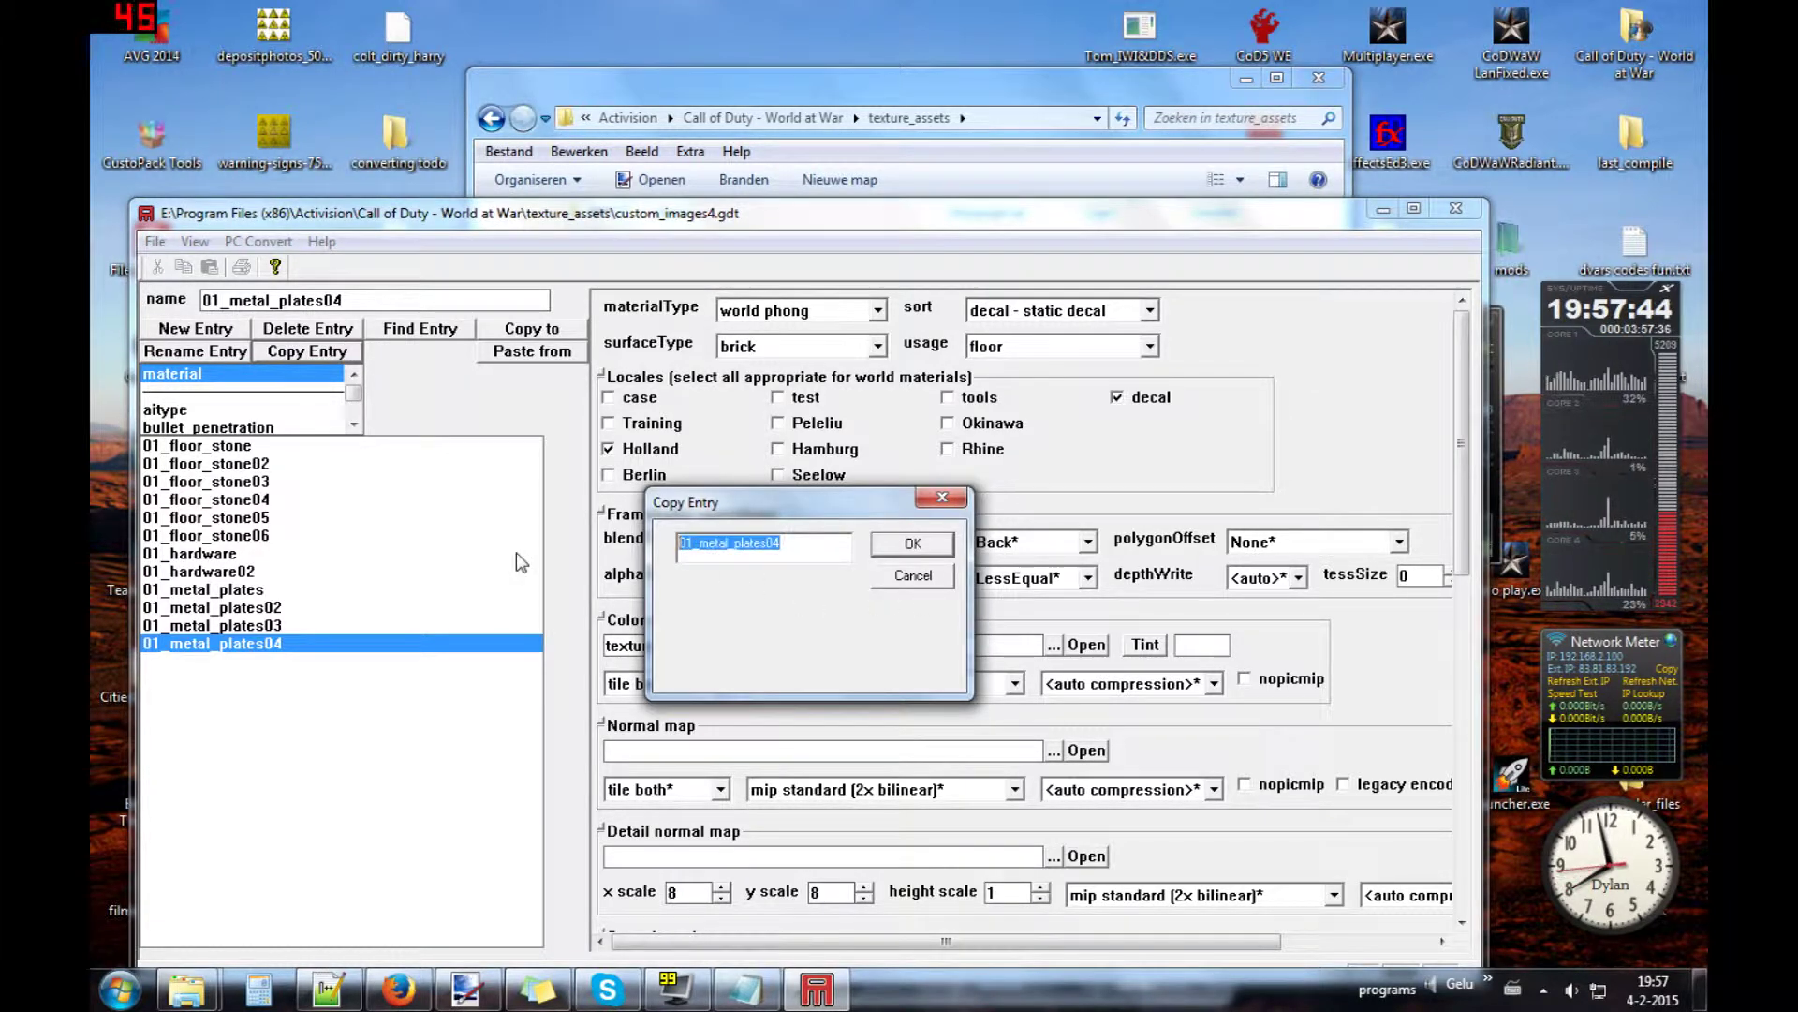
pyautogui.press('BackSpace')
pyautogui.write('0')
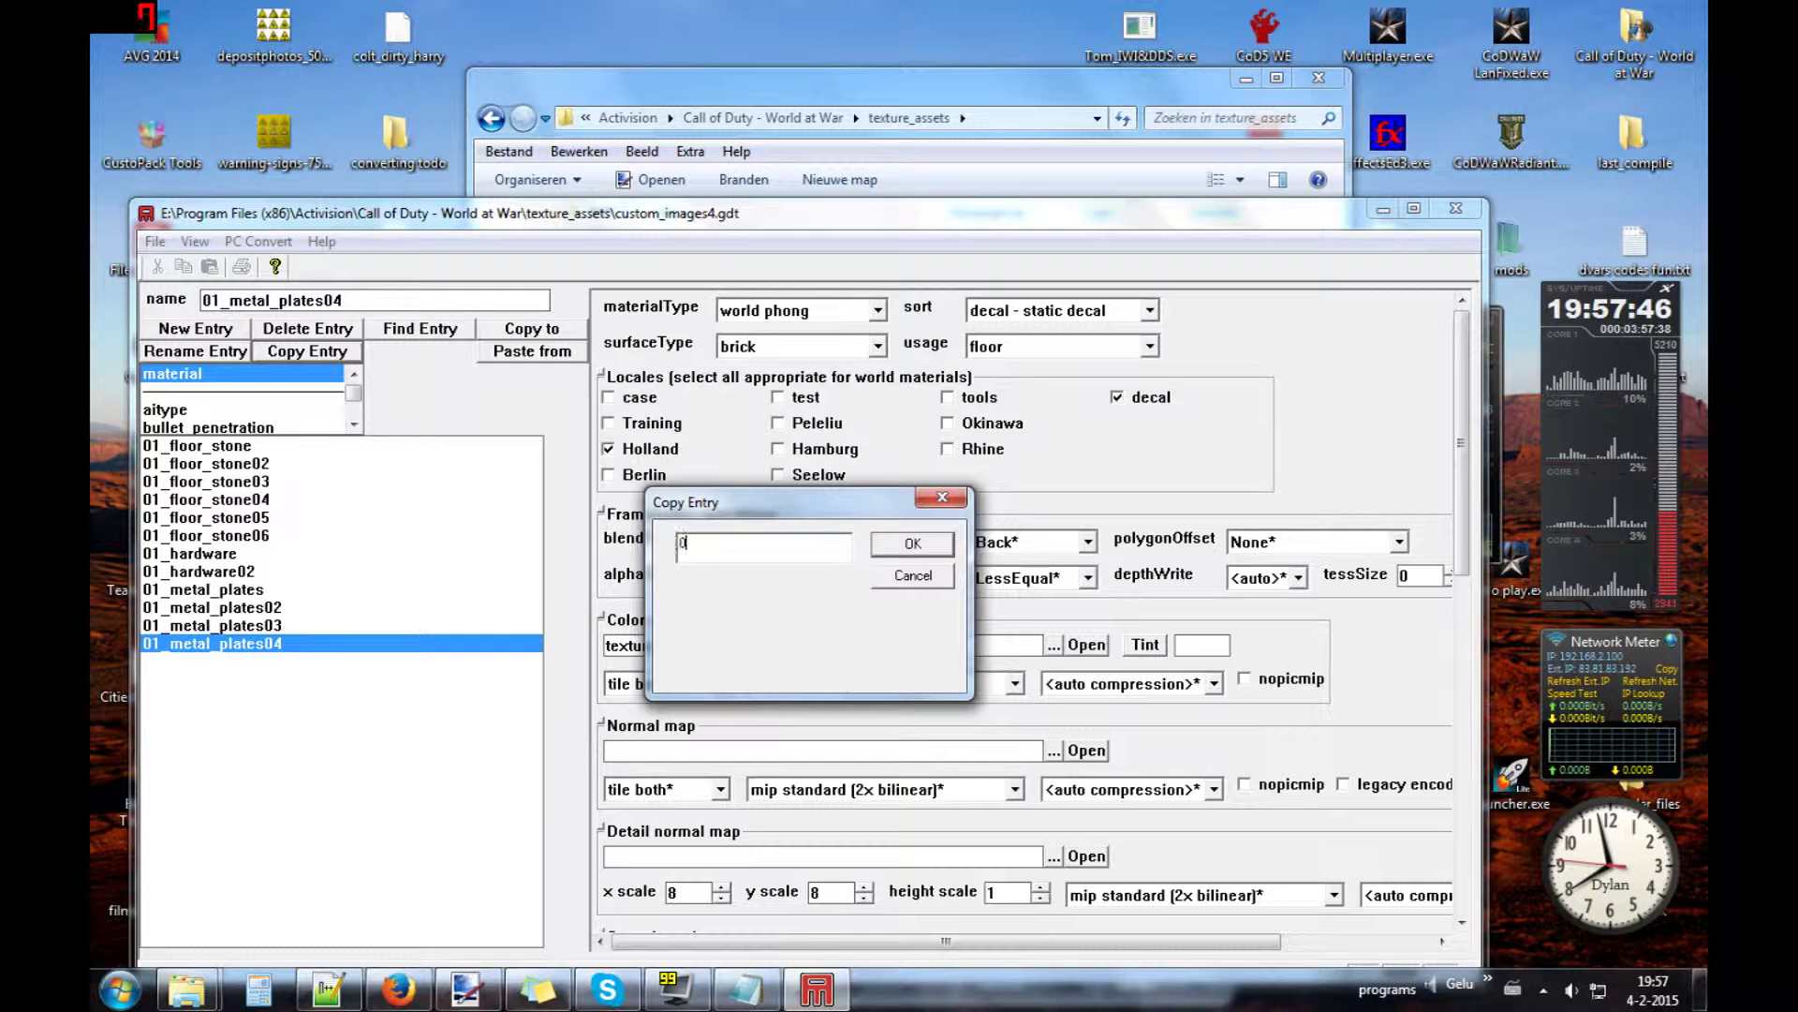
pyautogui.write('01_youtu')
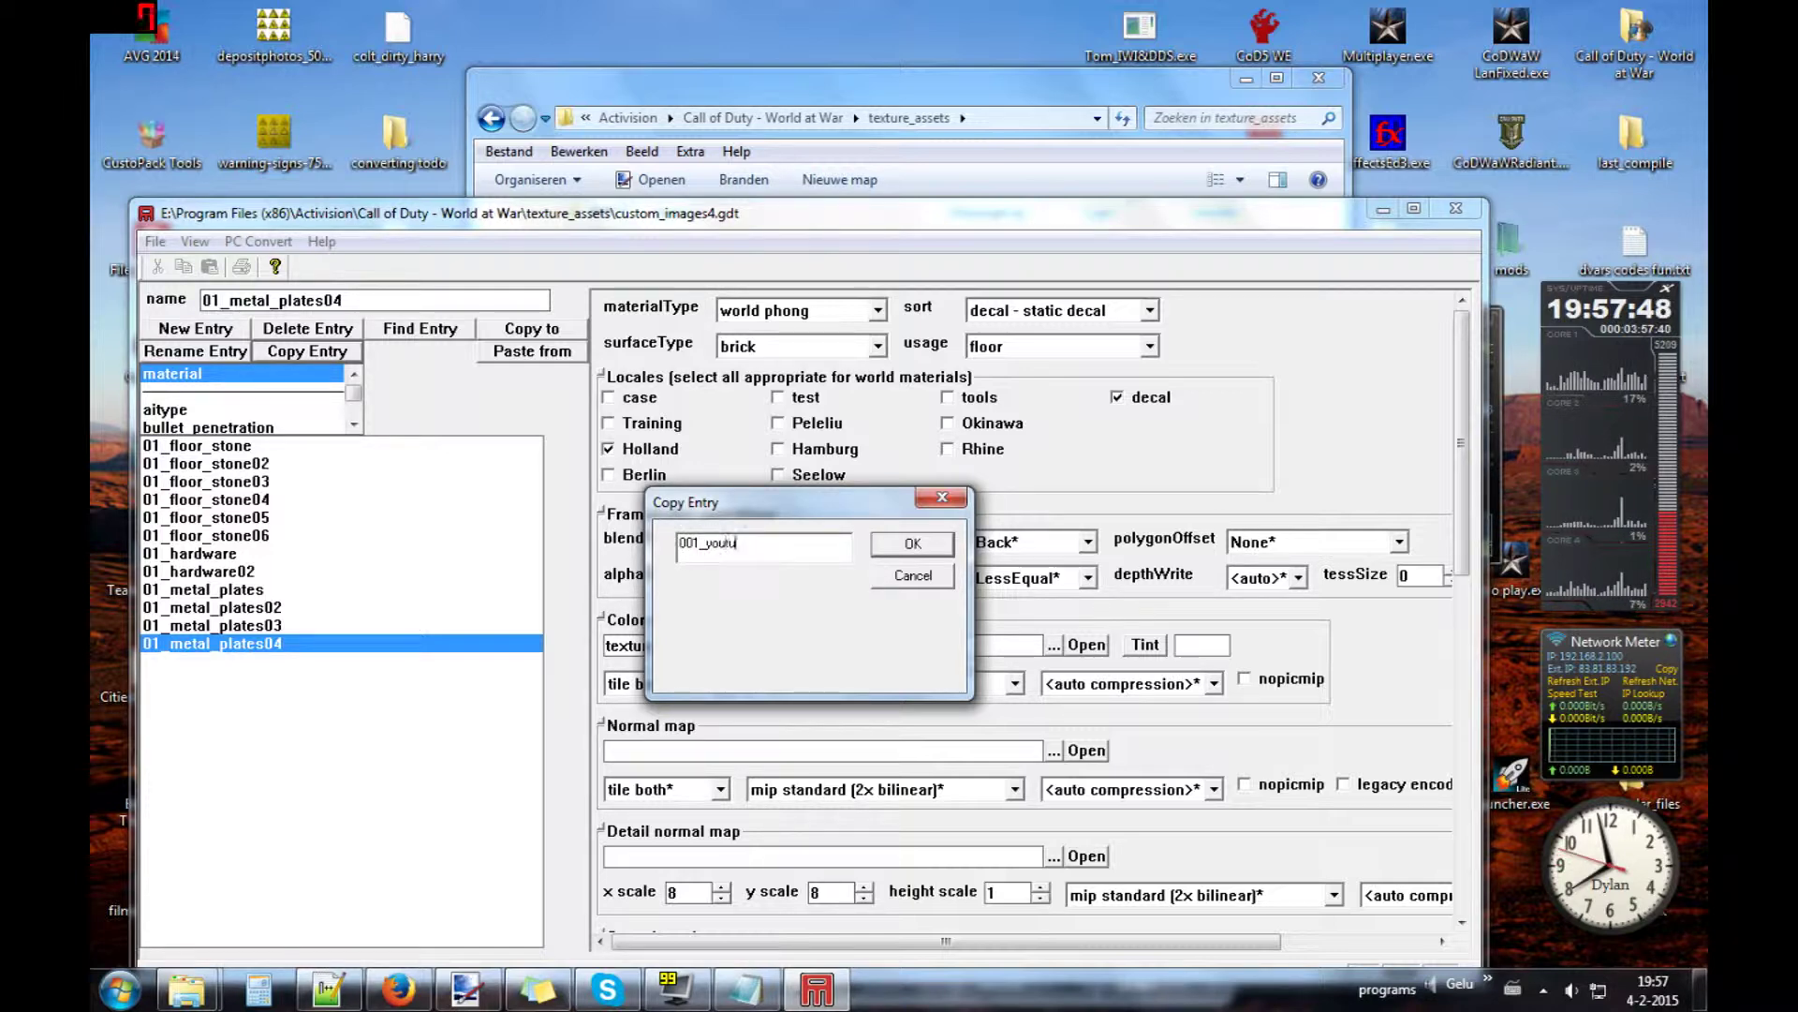
pyautogui.write('be_')
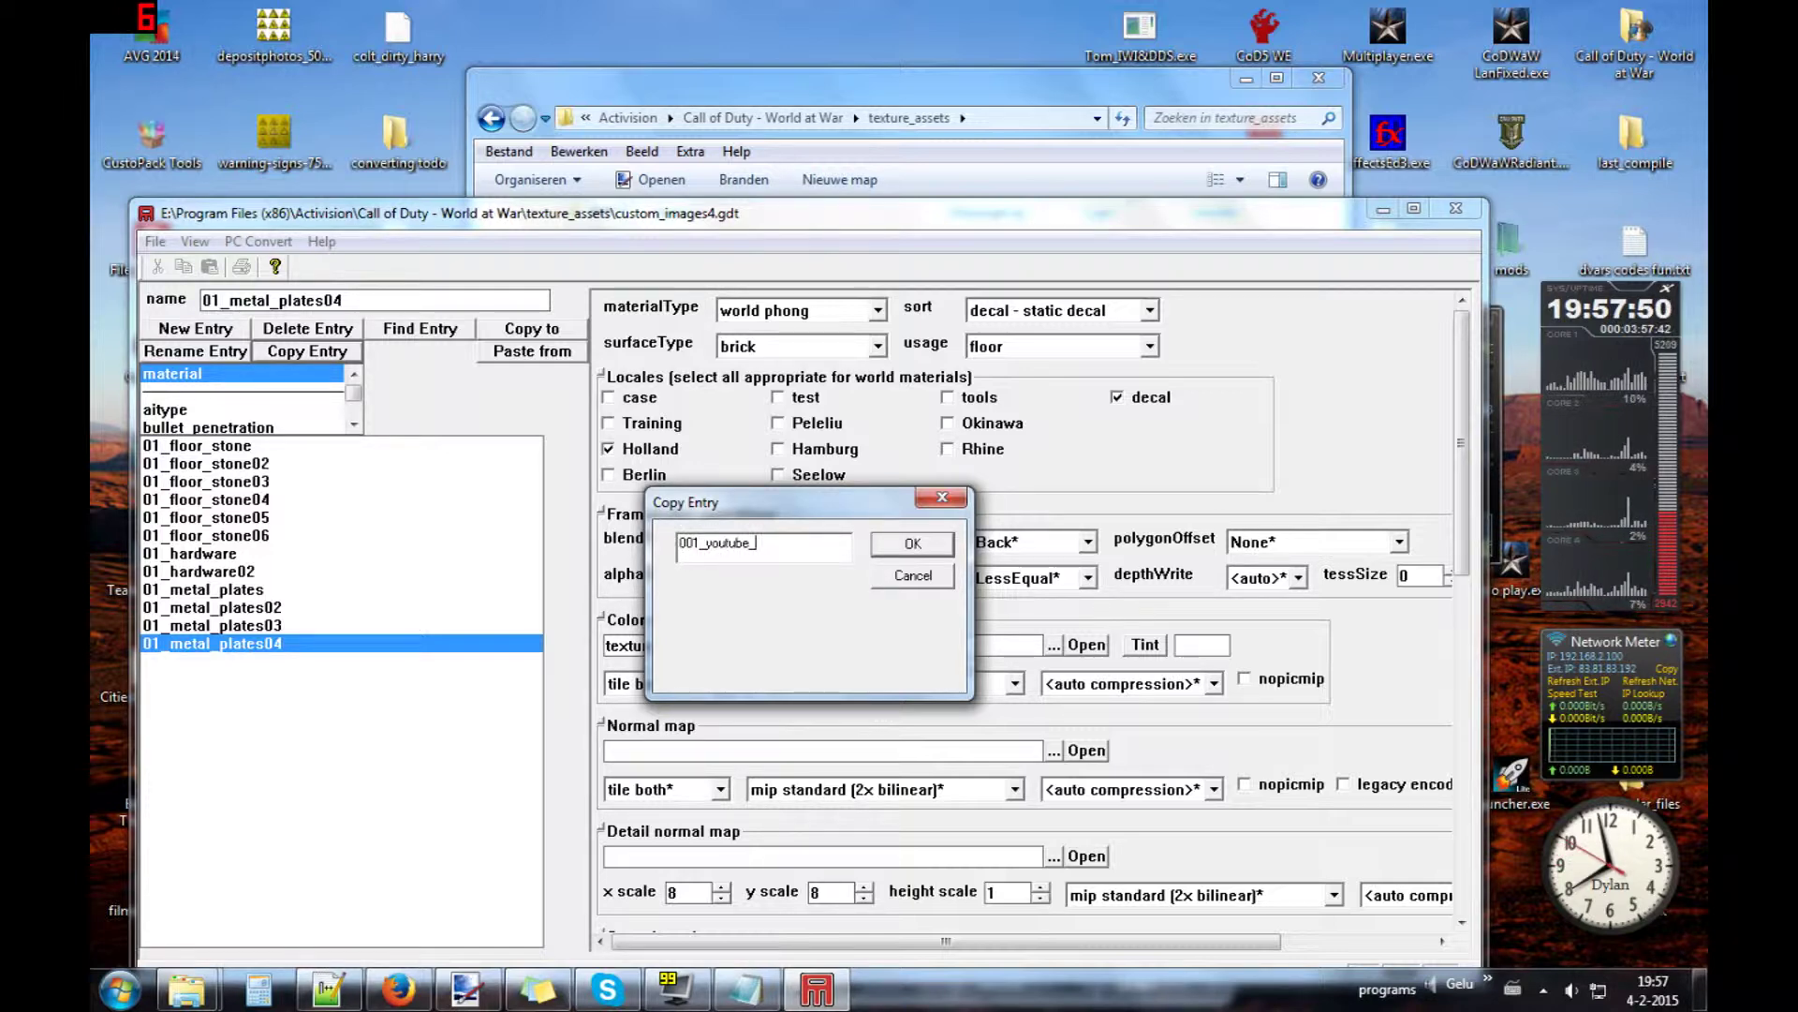
pyautogui.write('one')
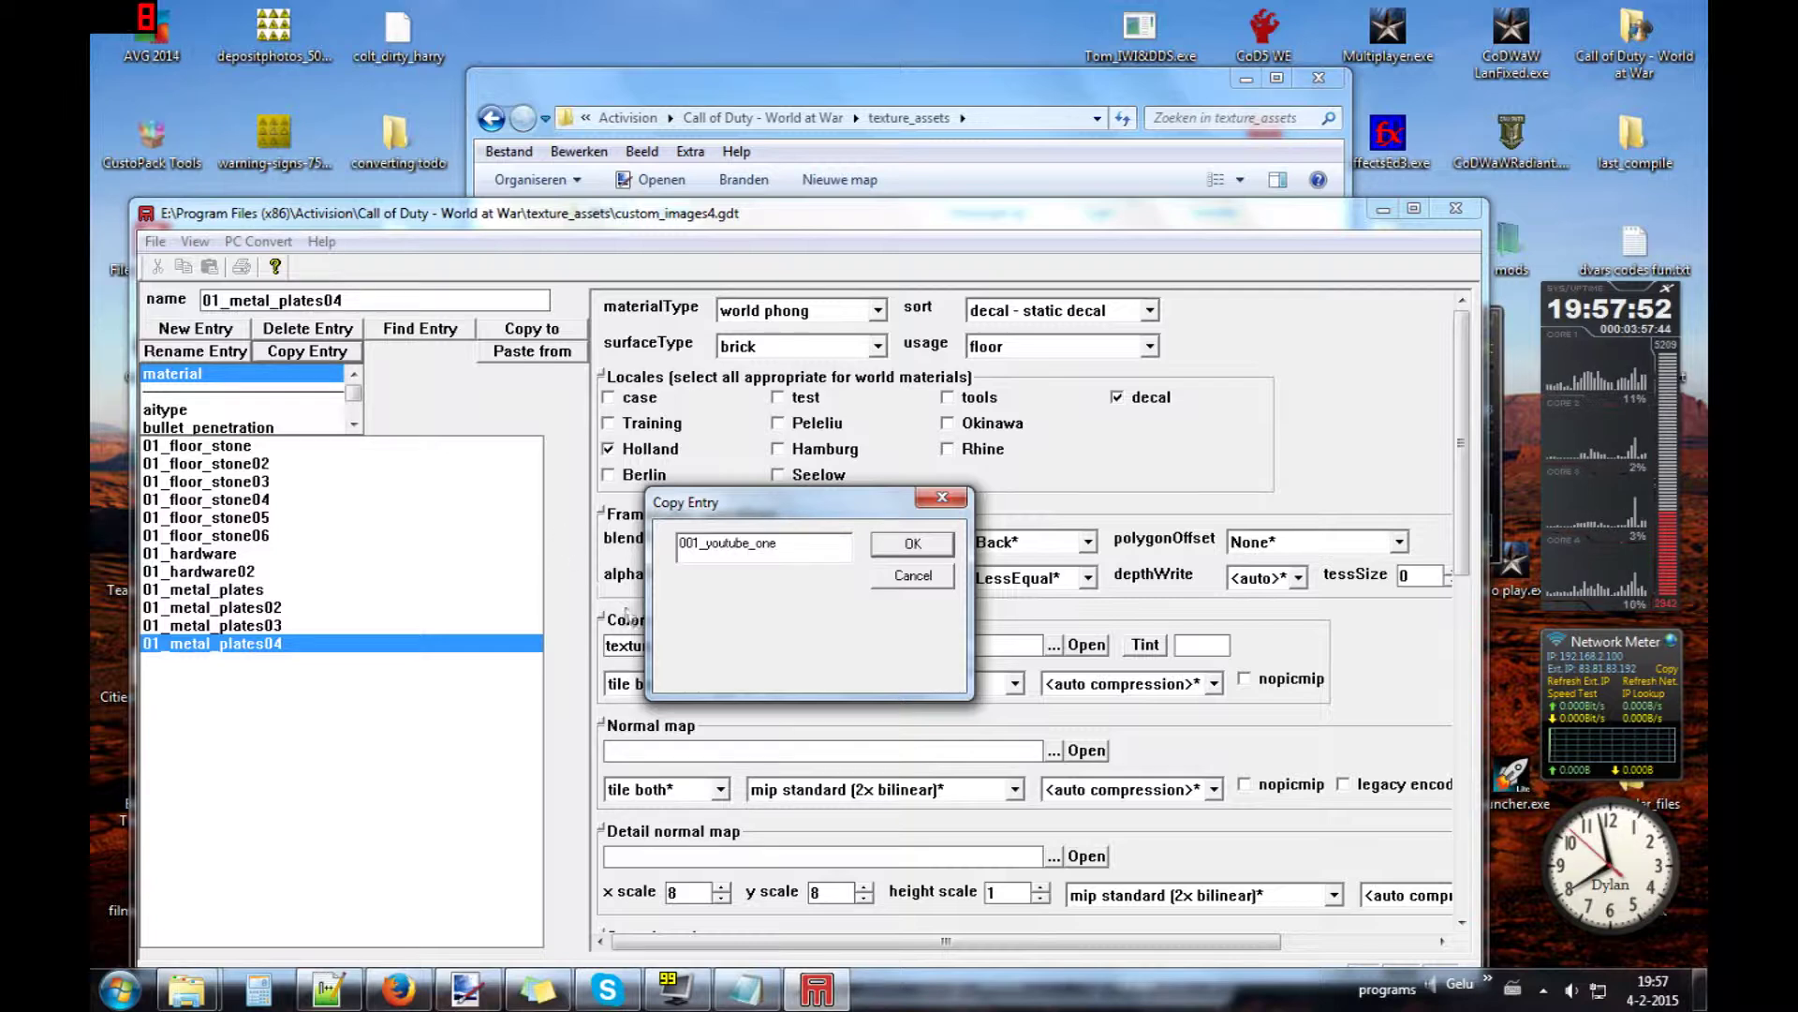
pyautogui.click(885, 551)
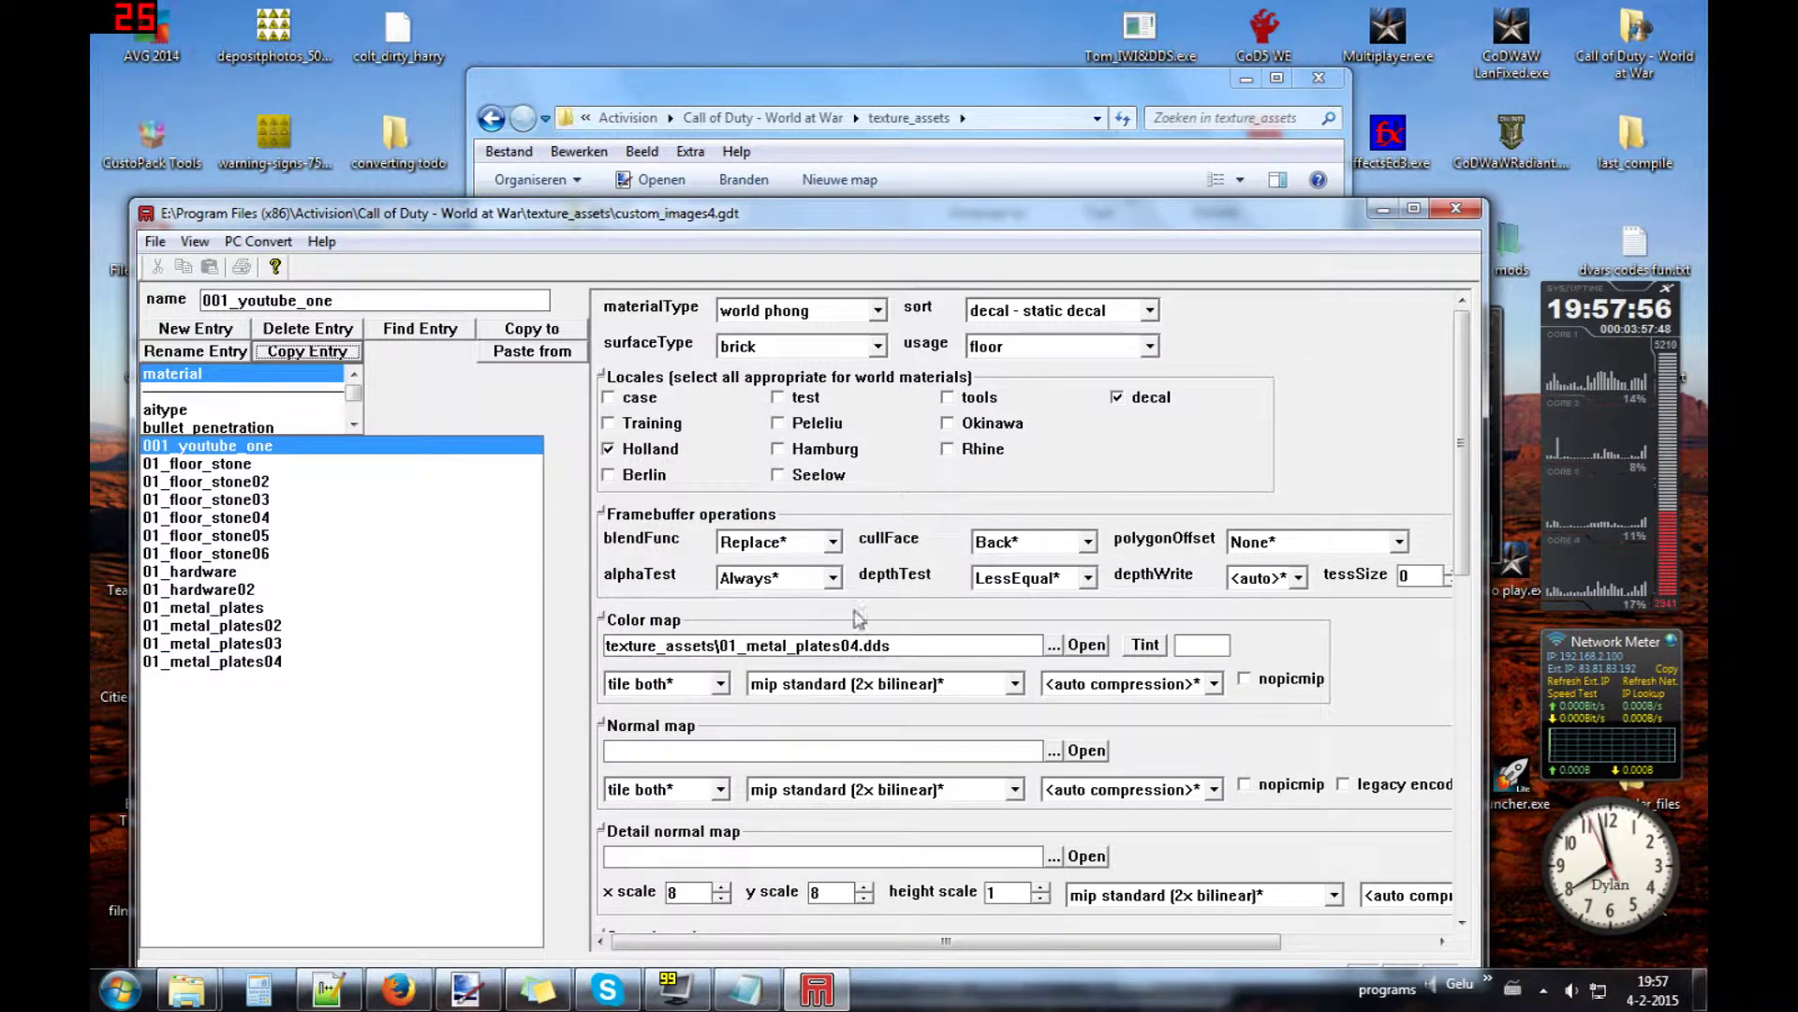
pyautogui.click(1054, 645)
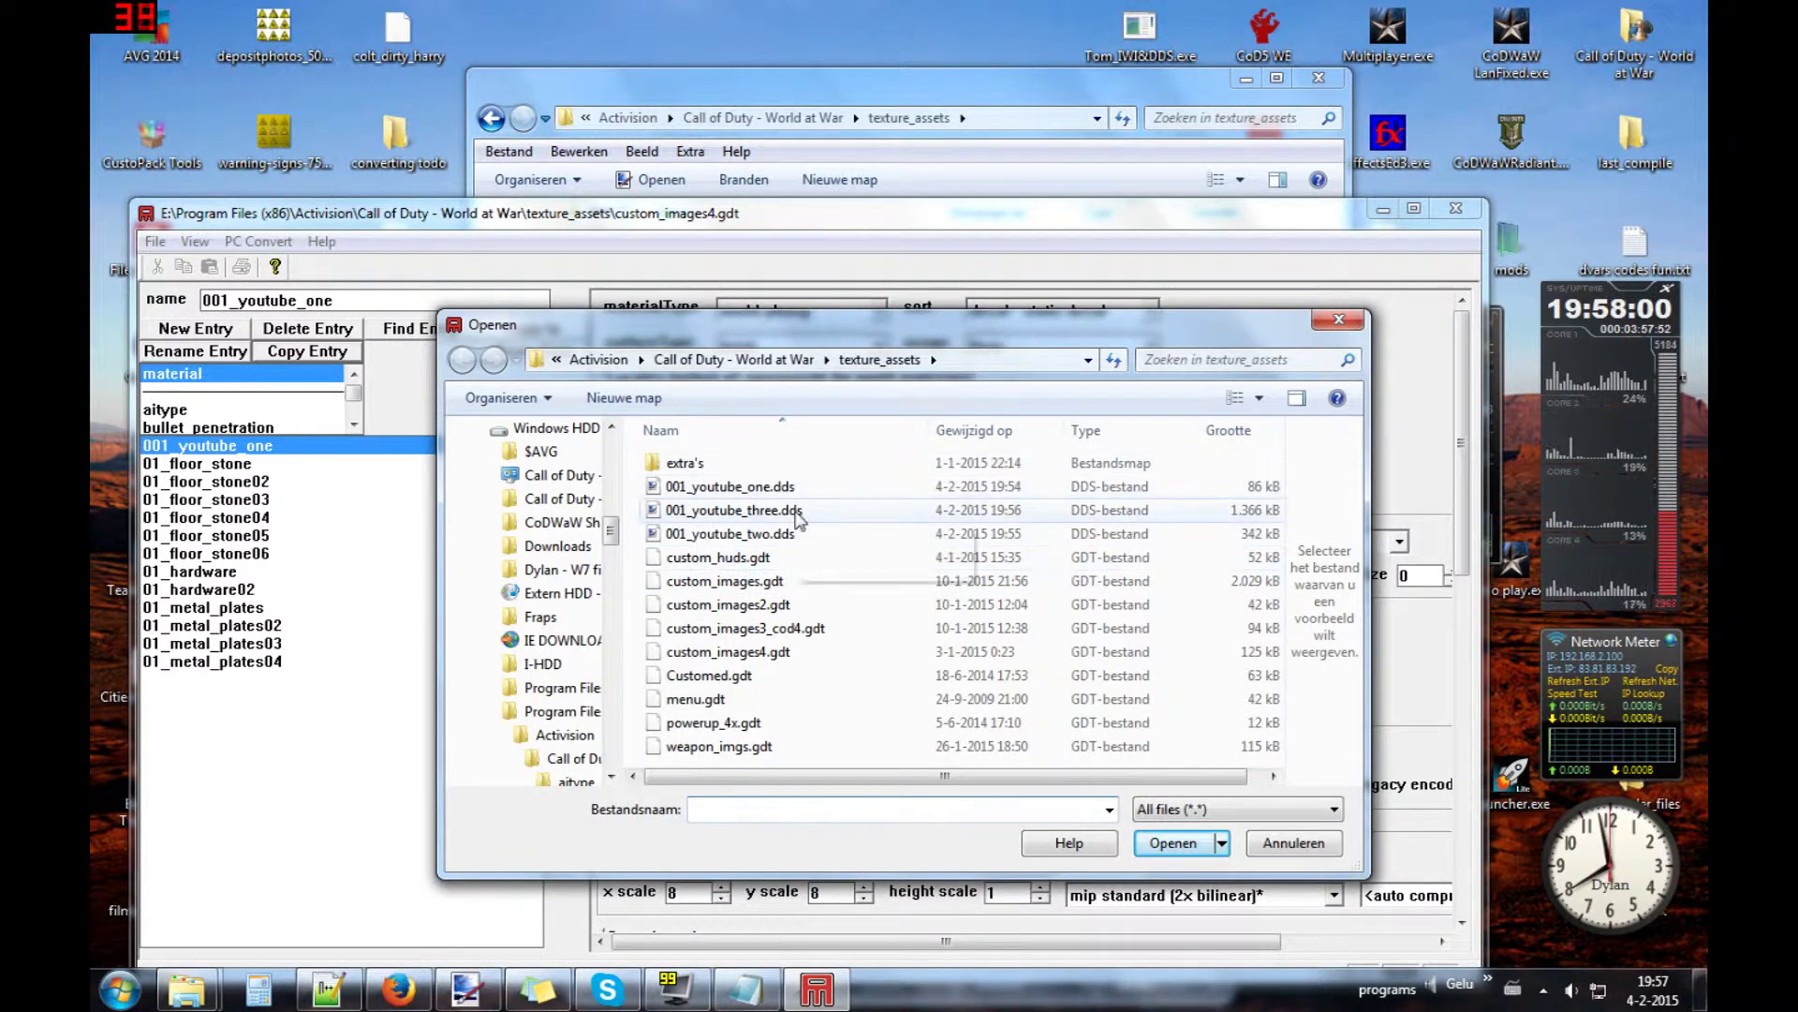
# - Set the colour map to 001_youtube_one.dds, keeping world phong material type and brick surface
pyautogui.click(749, 488)
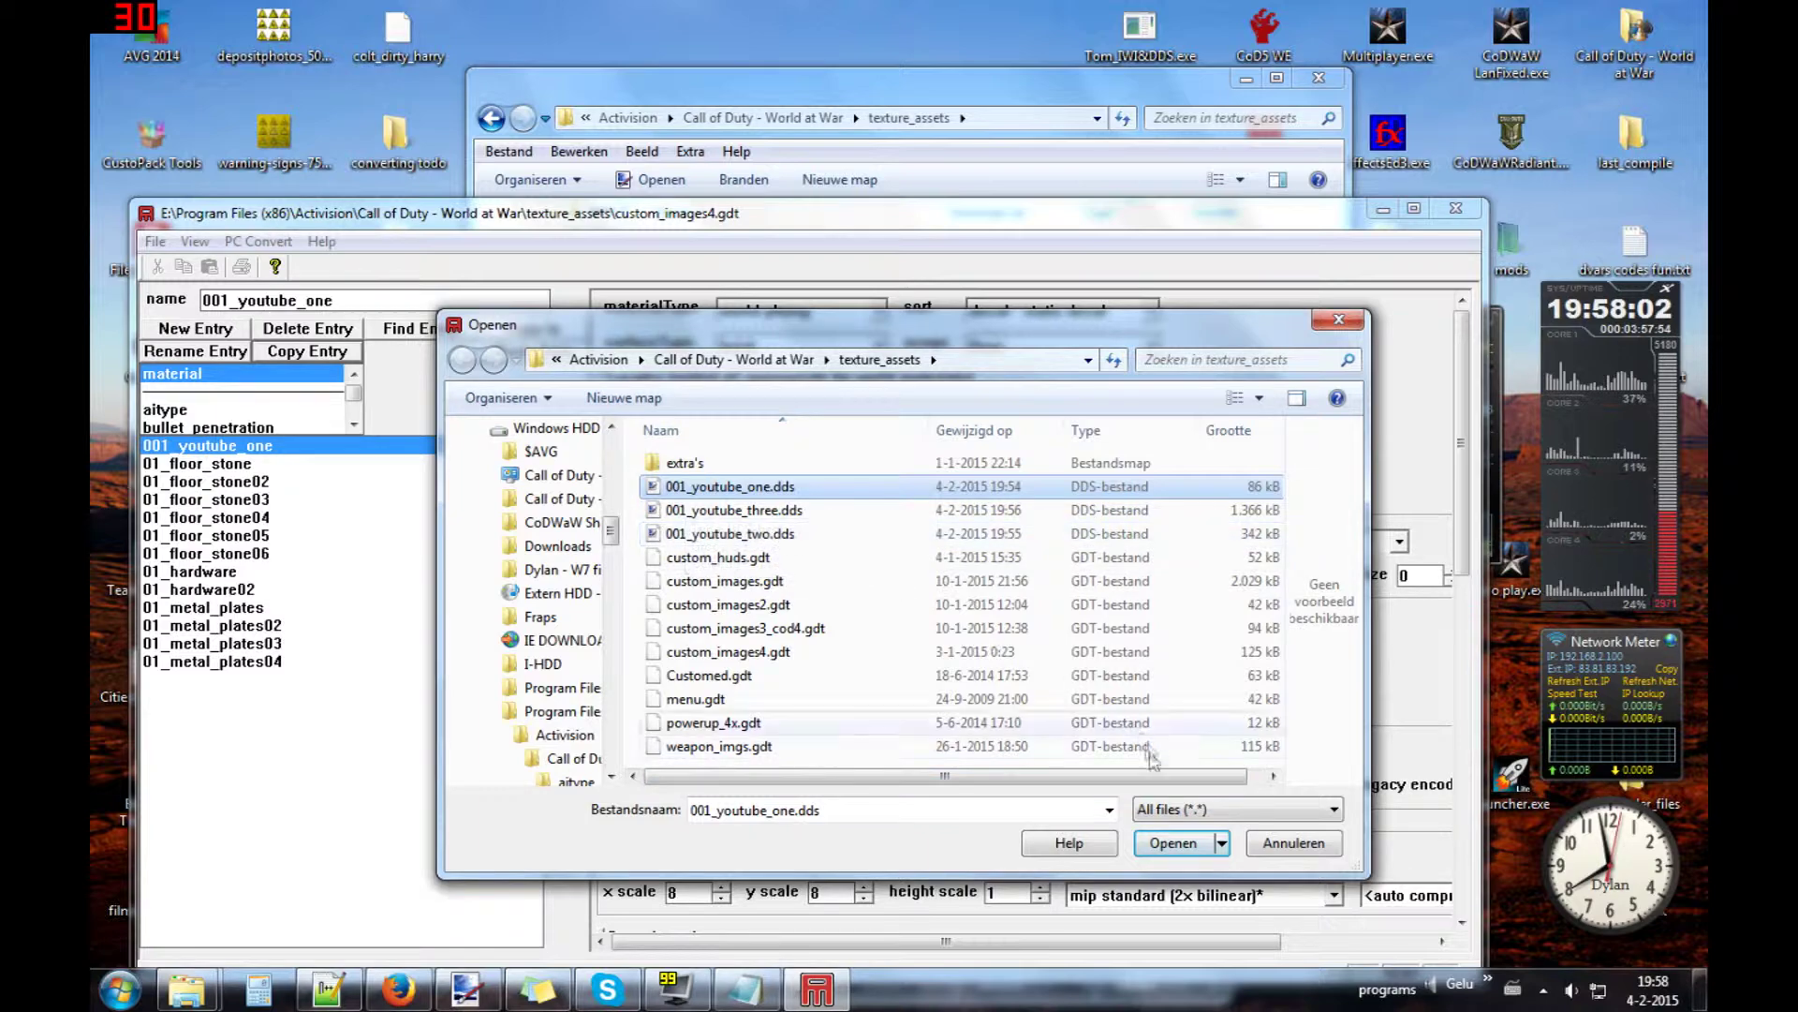
pyautogui.click(1173, 842)
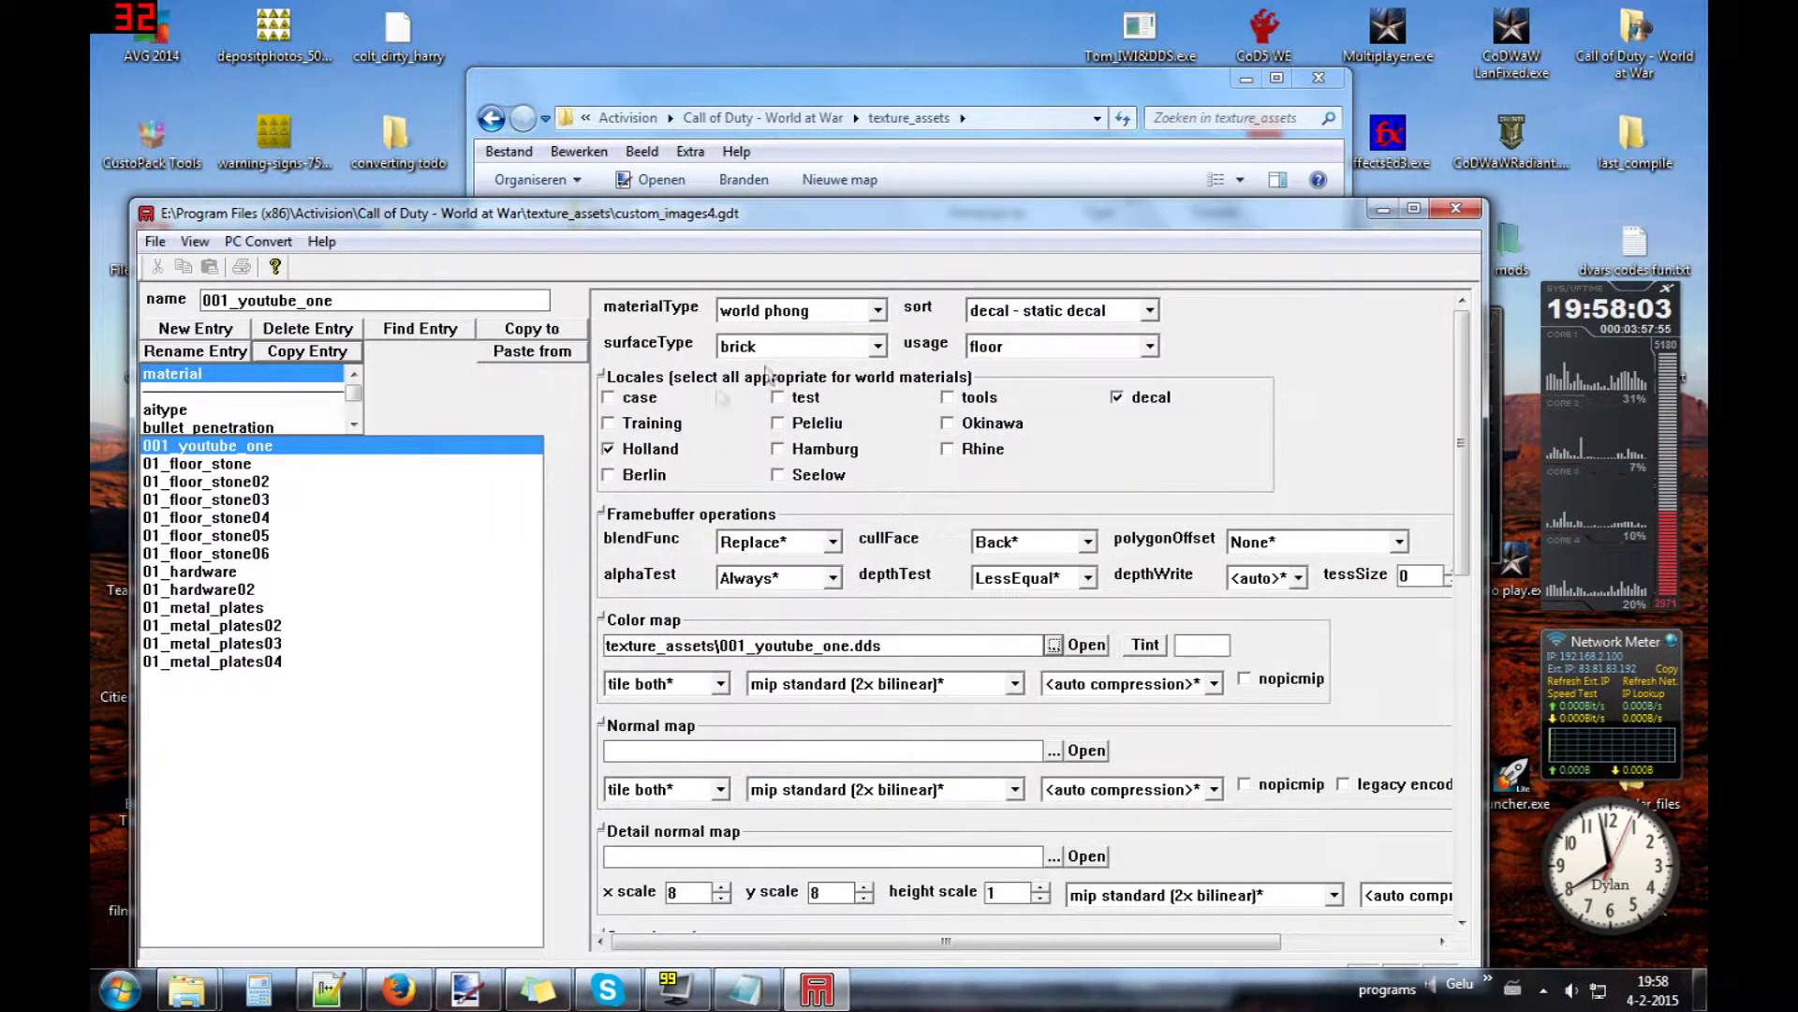
pyautogui.click(877, 315)
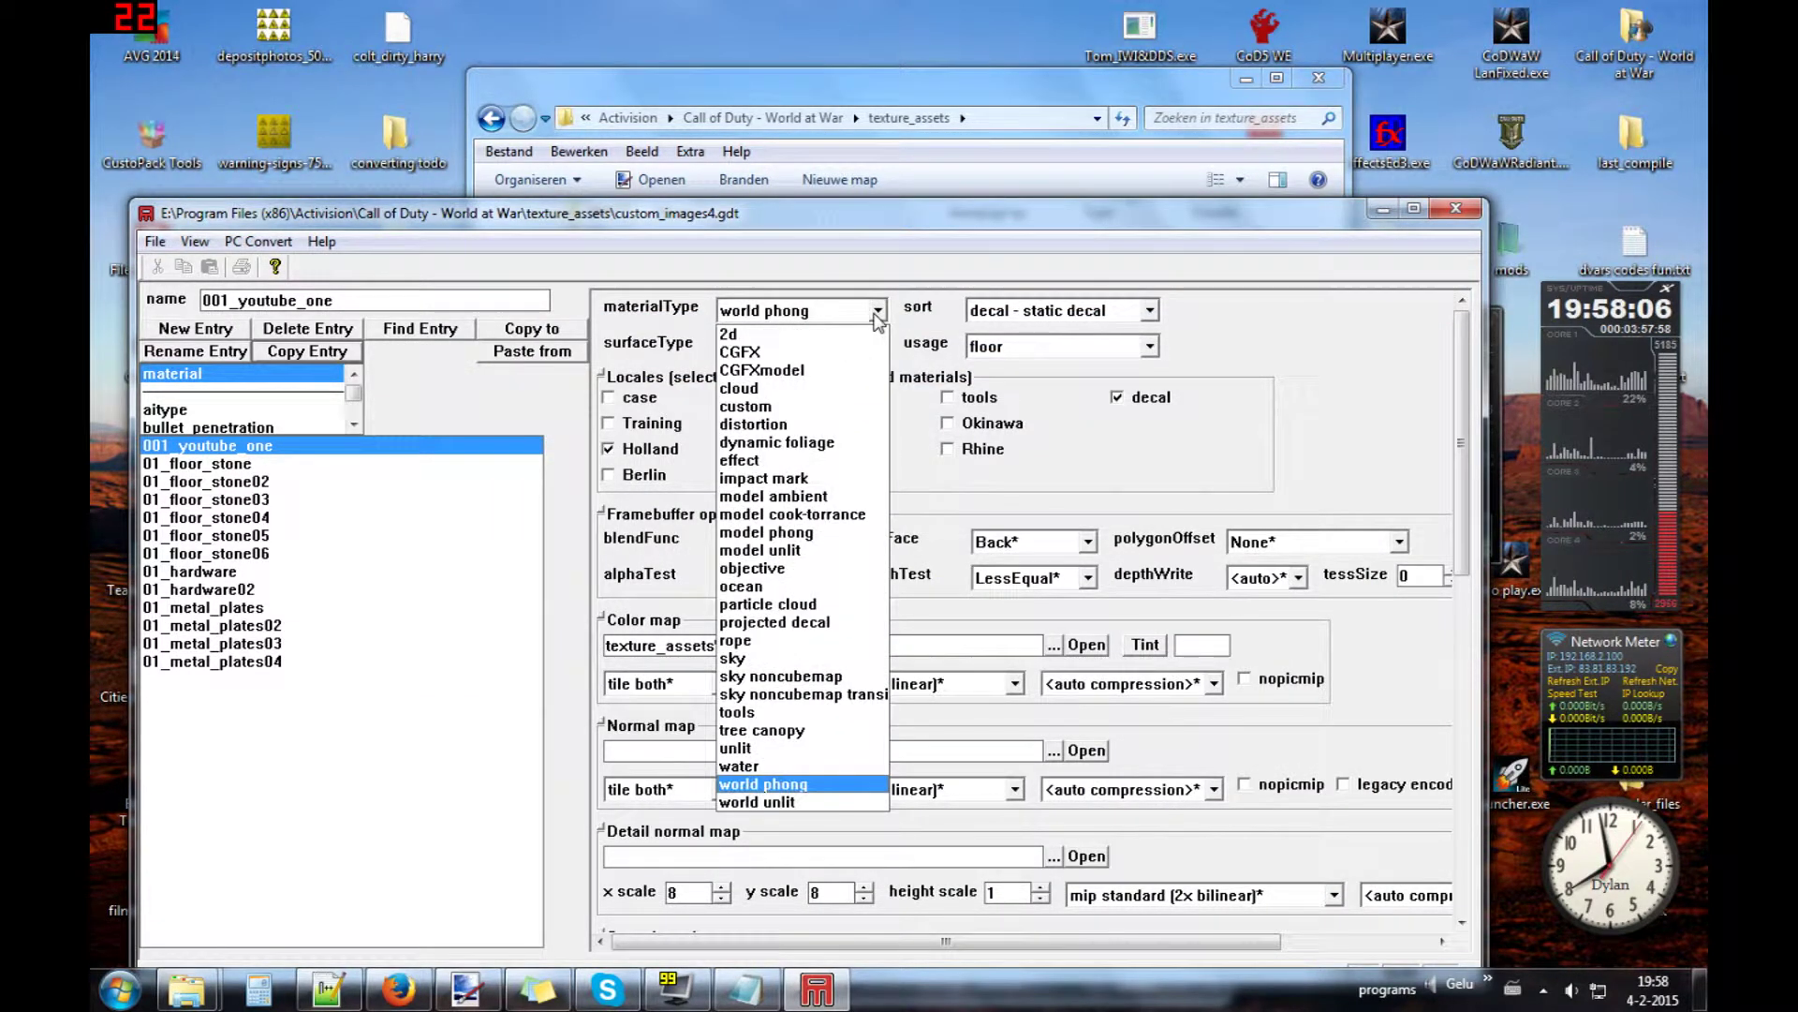
pyautogui.click(877, 314)
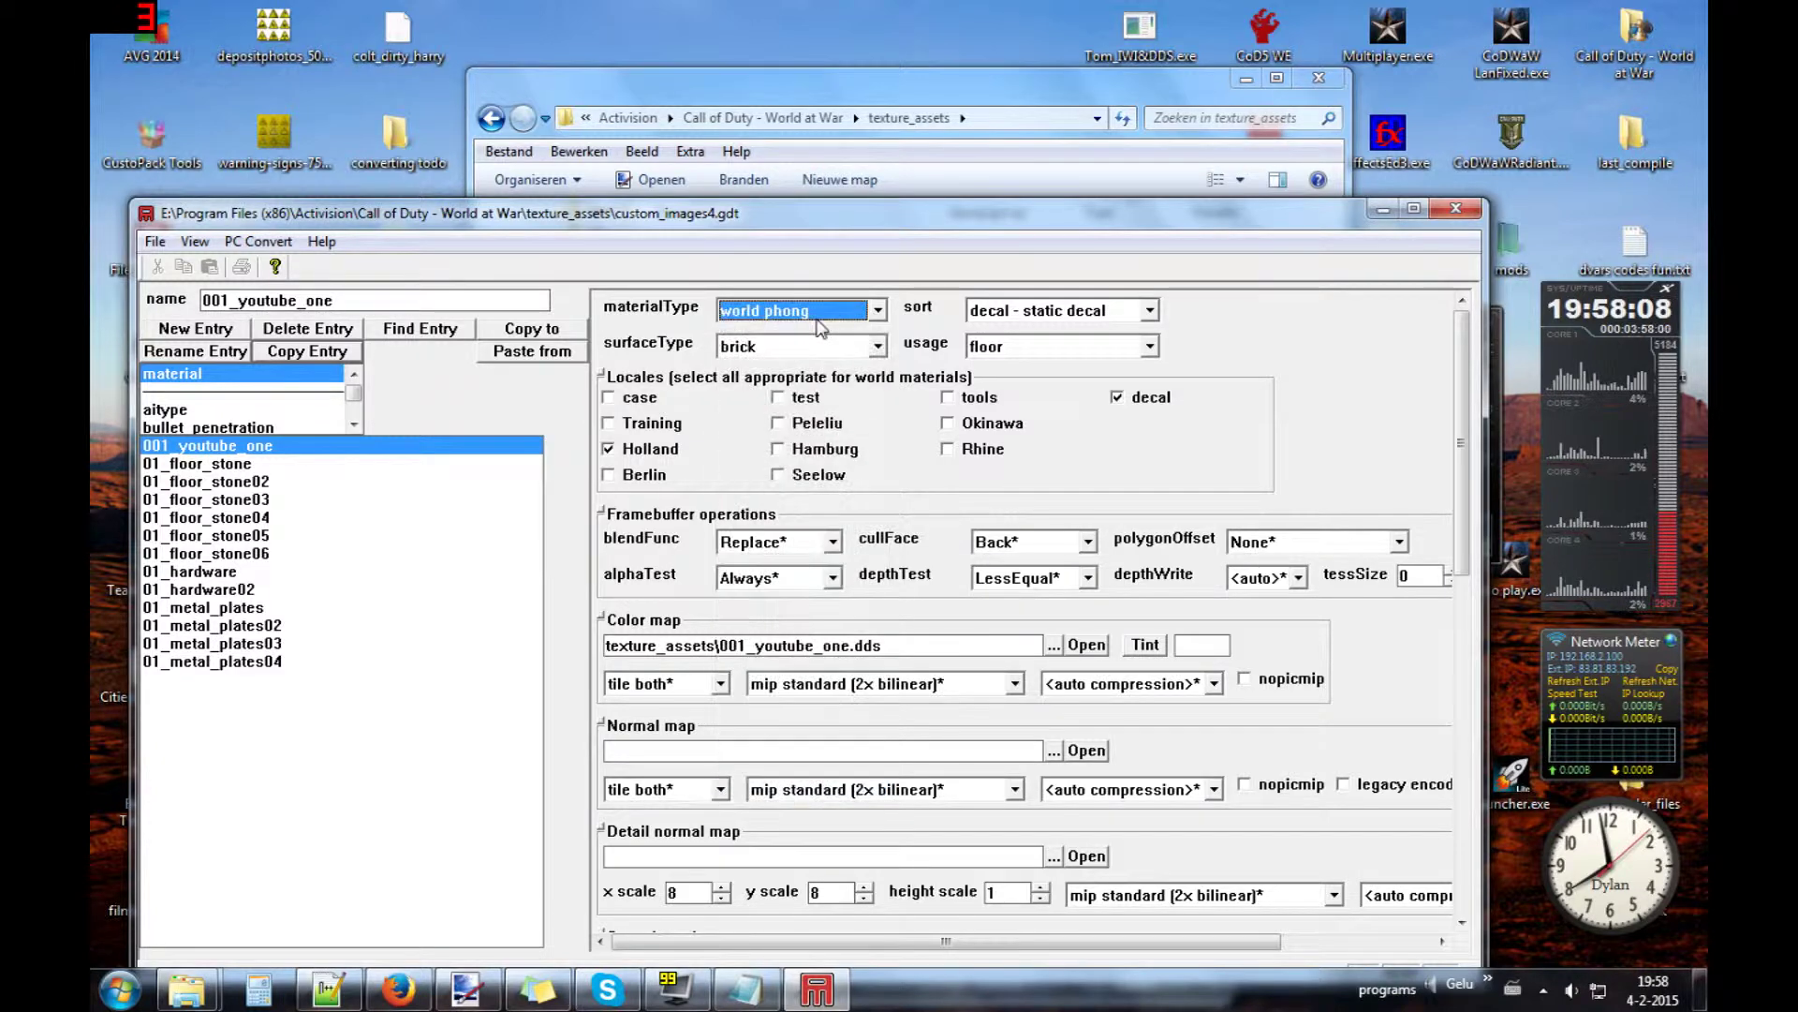
pyautogui.click(875, 348)
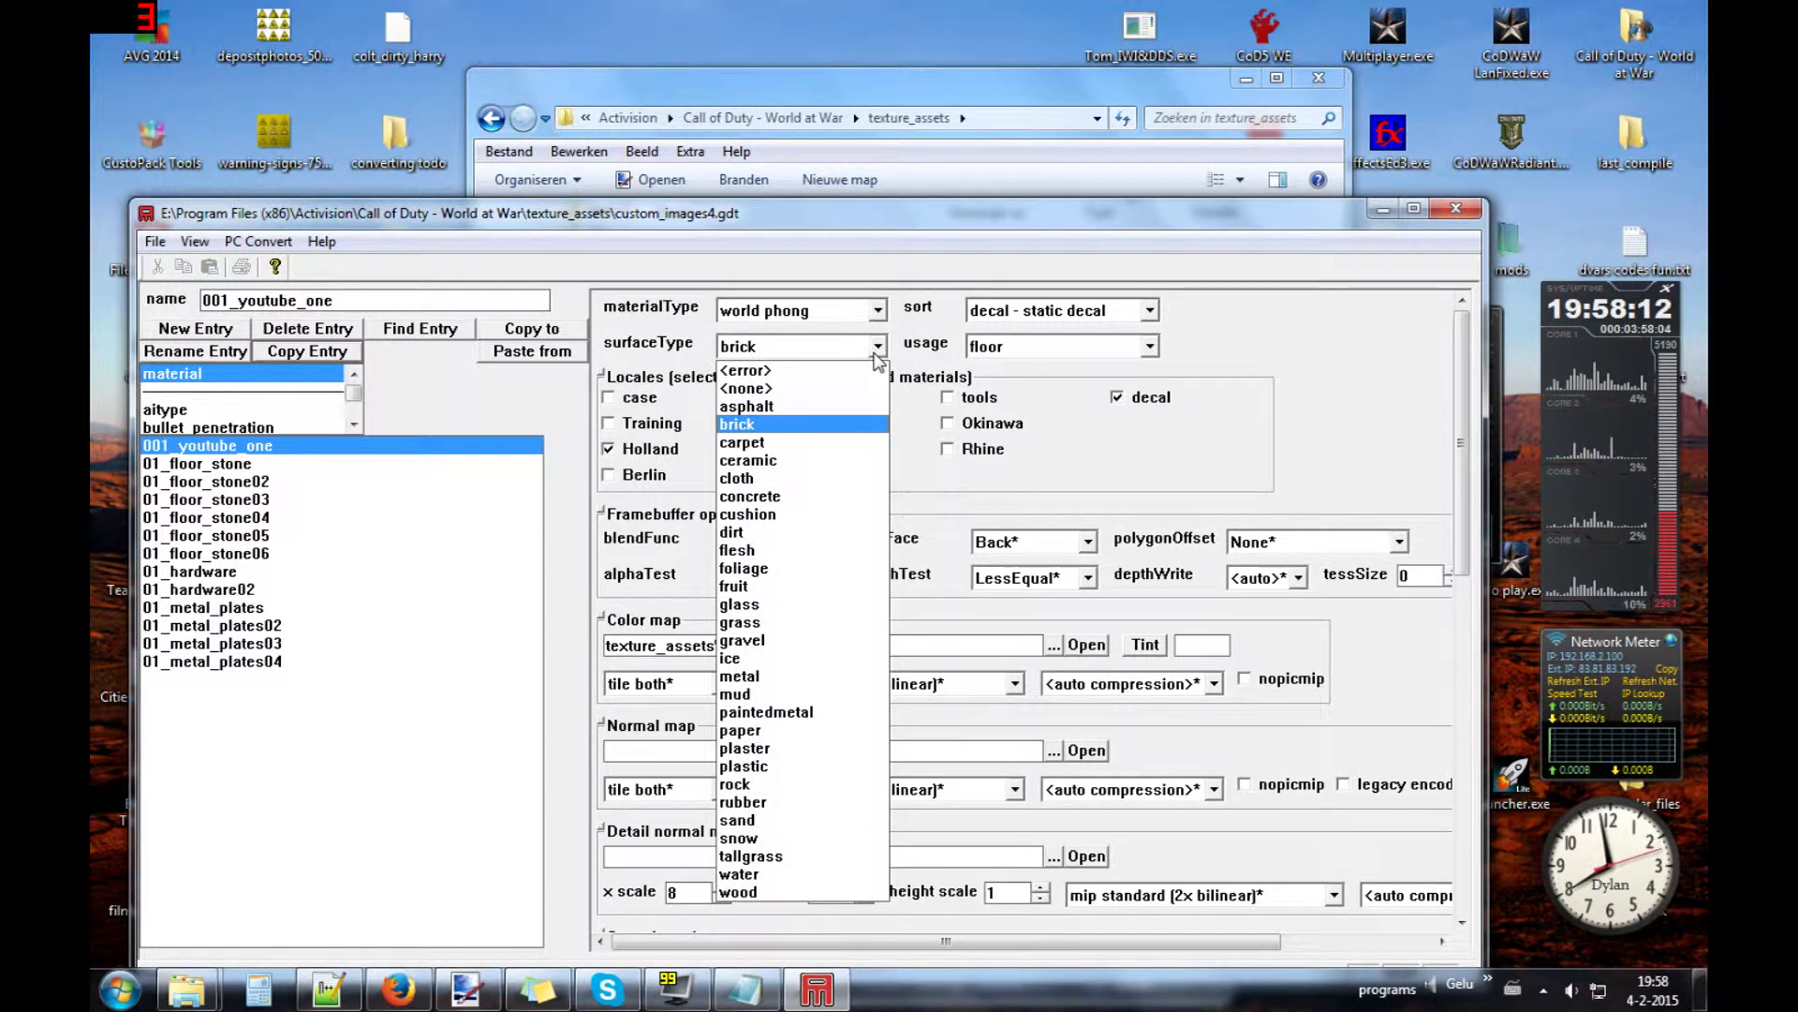
pyautogui.click(877, 349)
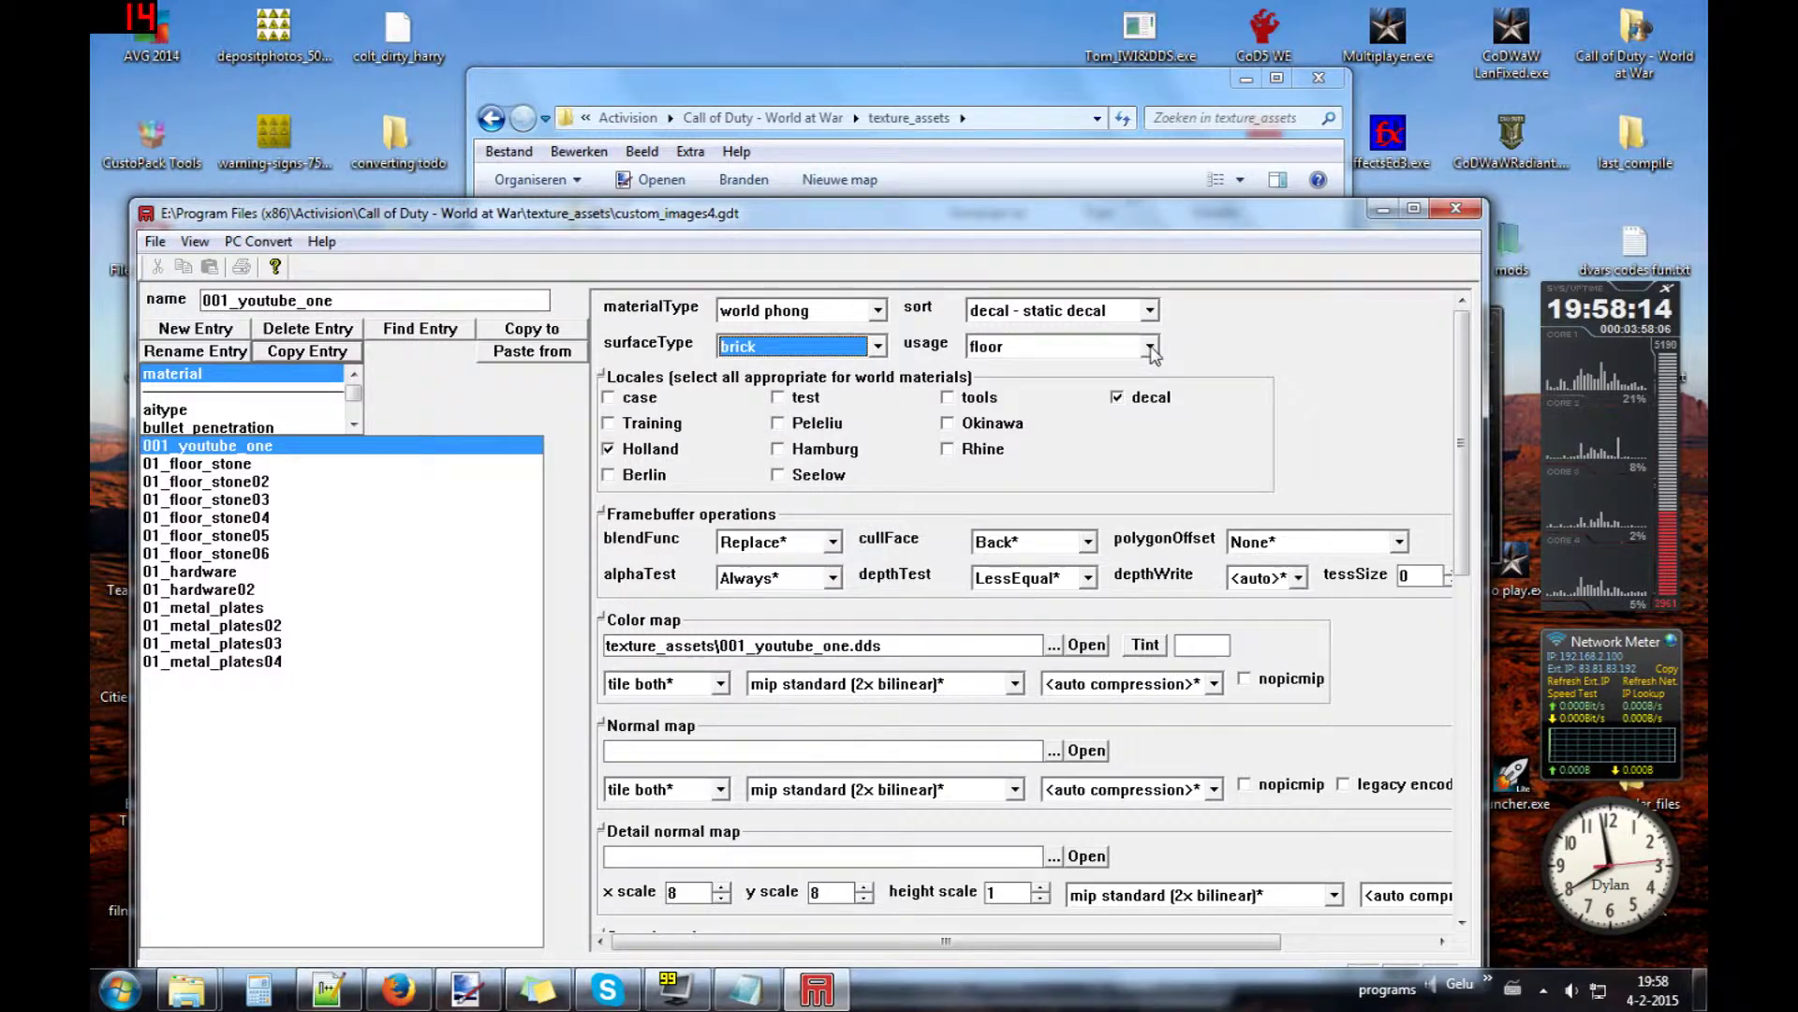
# - Set usage to exterior wall, keep decal - static decal sort, and untick Holland
pyautogui.click(1150, 347)
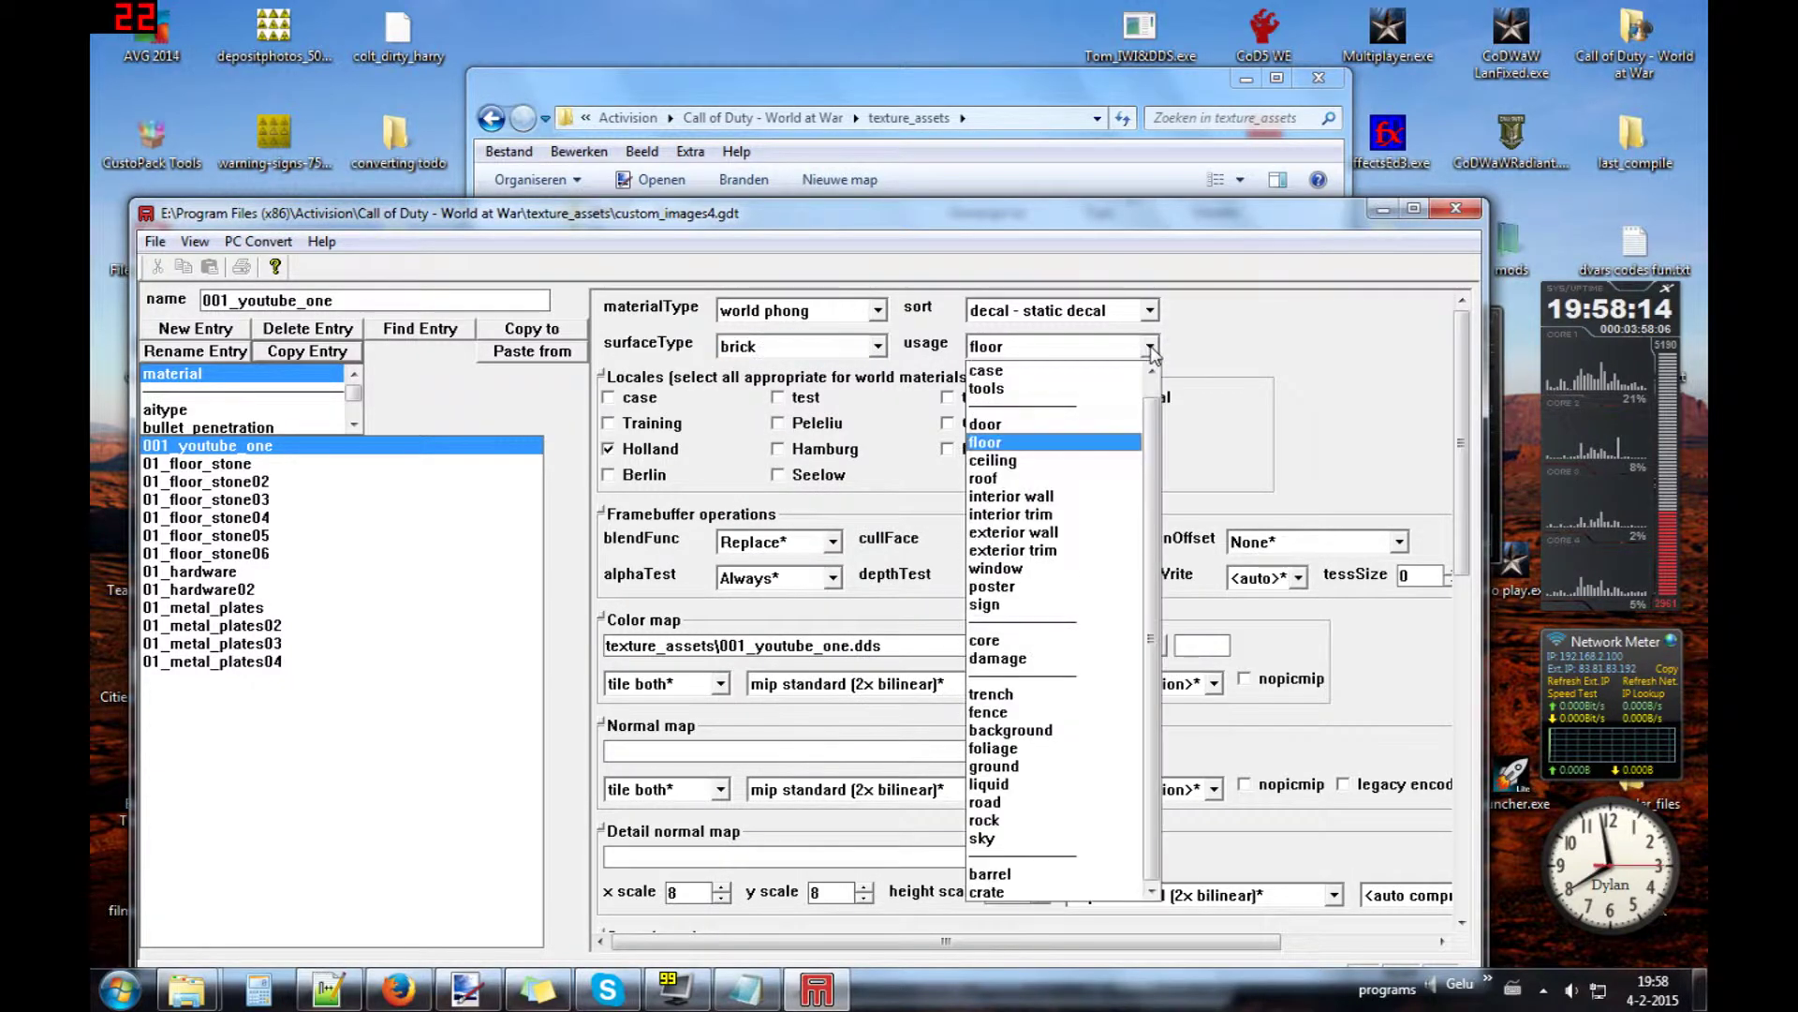
pyautogui.click(1068, 532)
pyautogui.click(1150, 311)
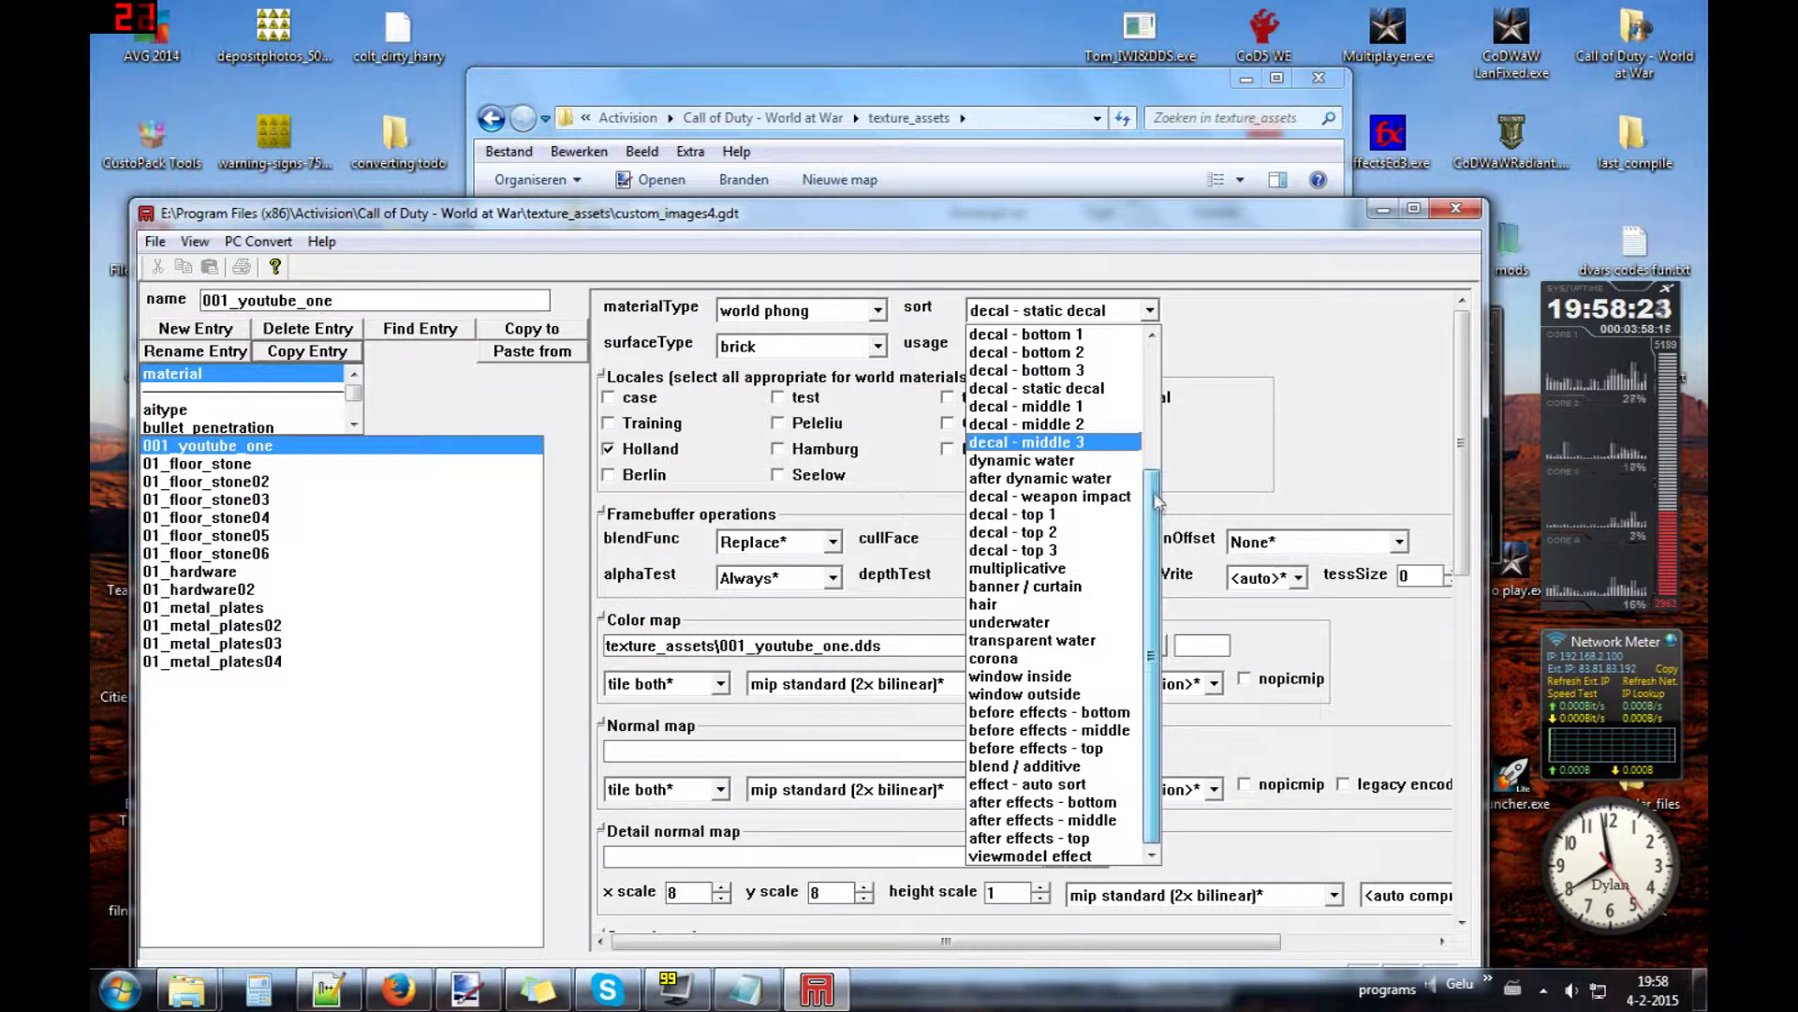
pyautogui.moveTo(1160, 508); pyautogui.dragTo(1158, 330)
pyautogui.click(1222, 337)
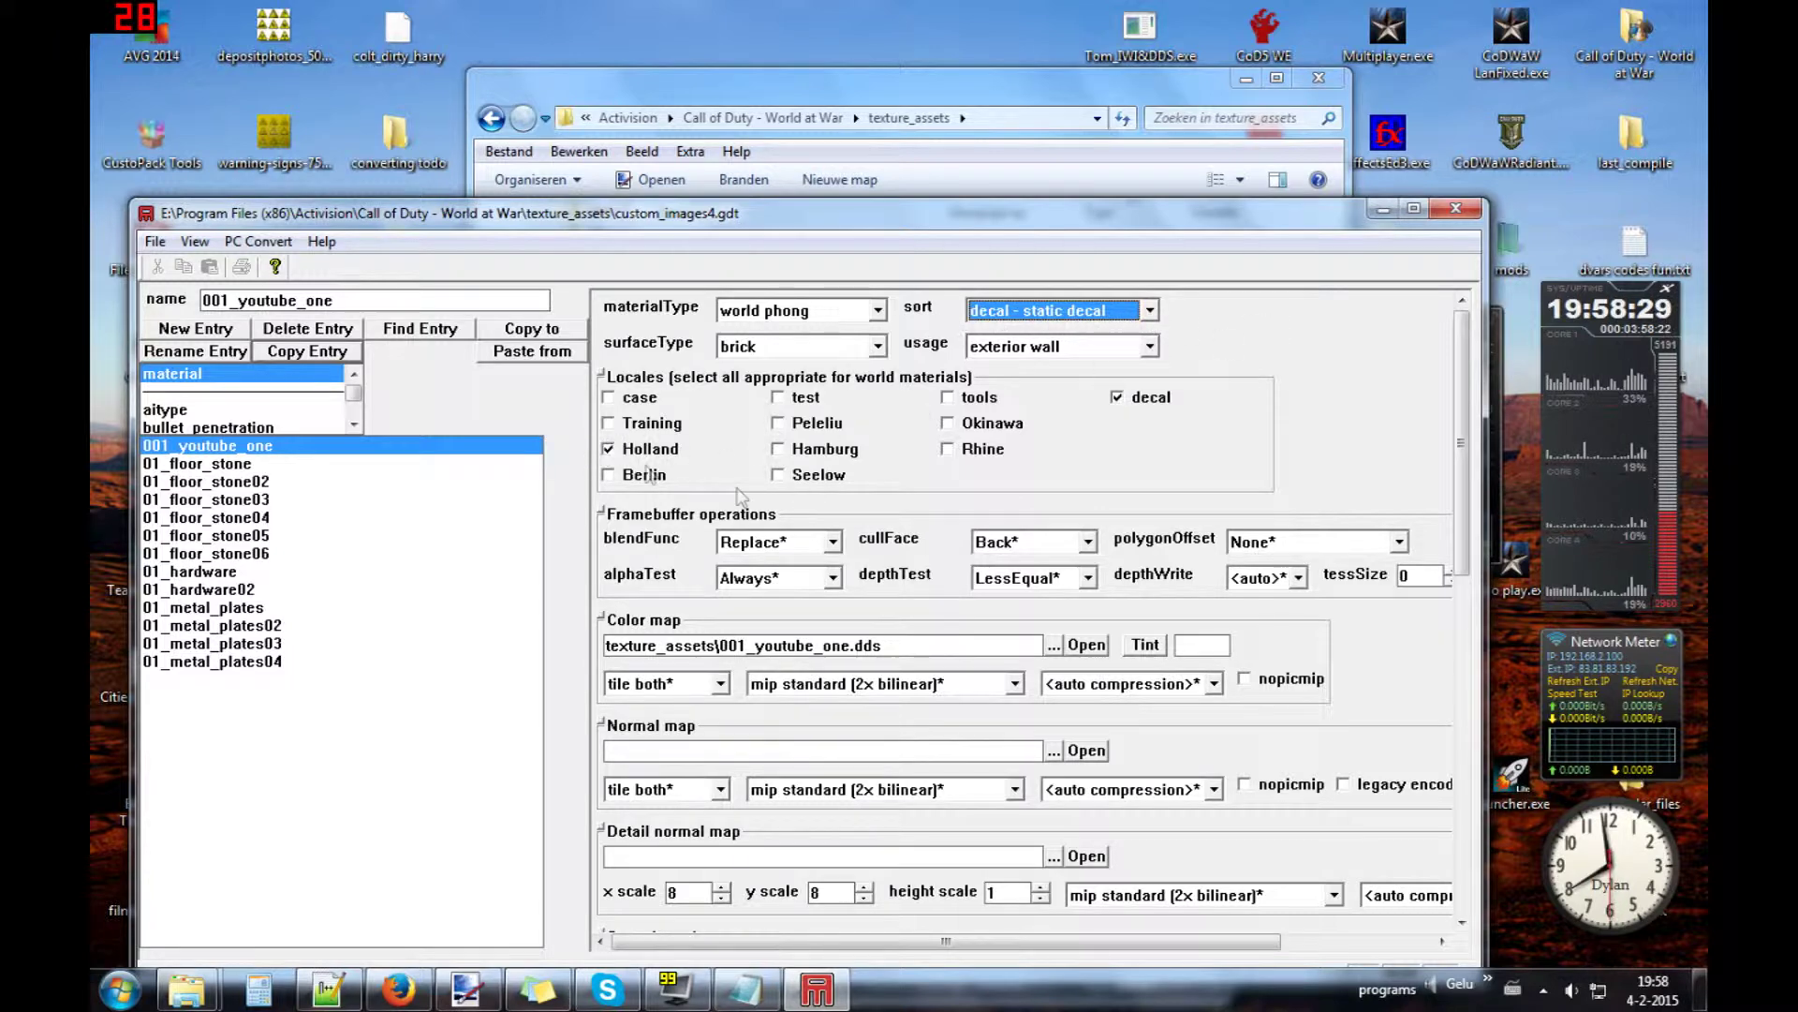
pyautogui.click(610, 451)
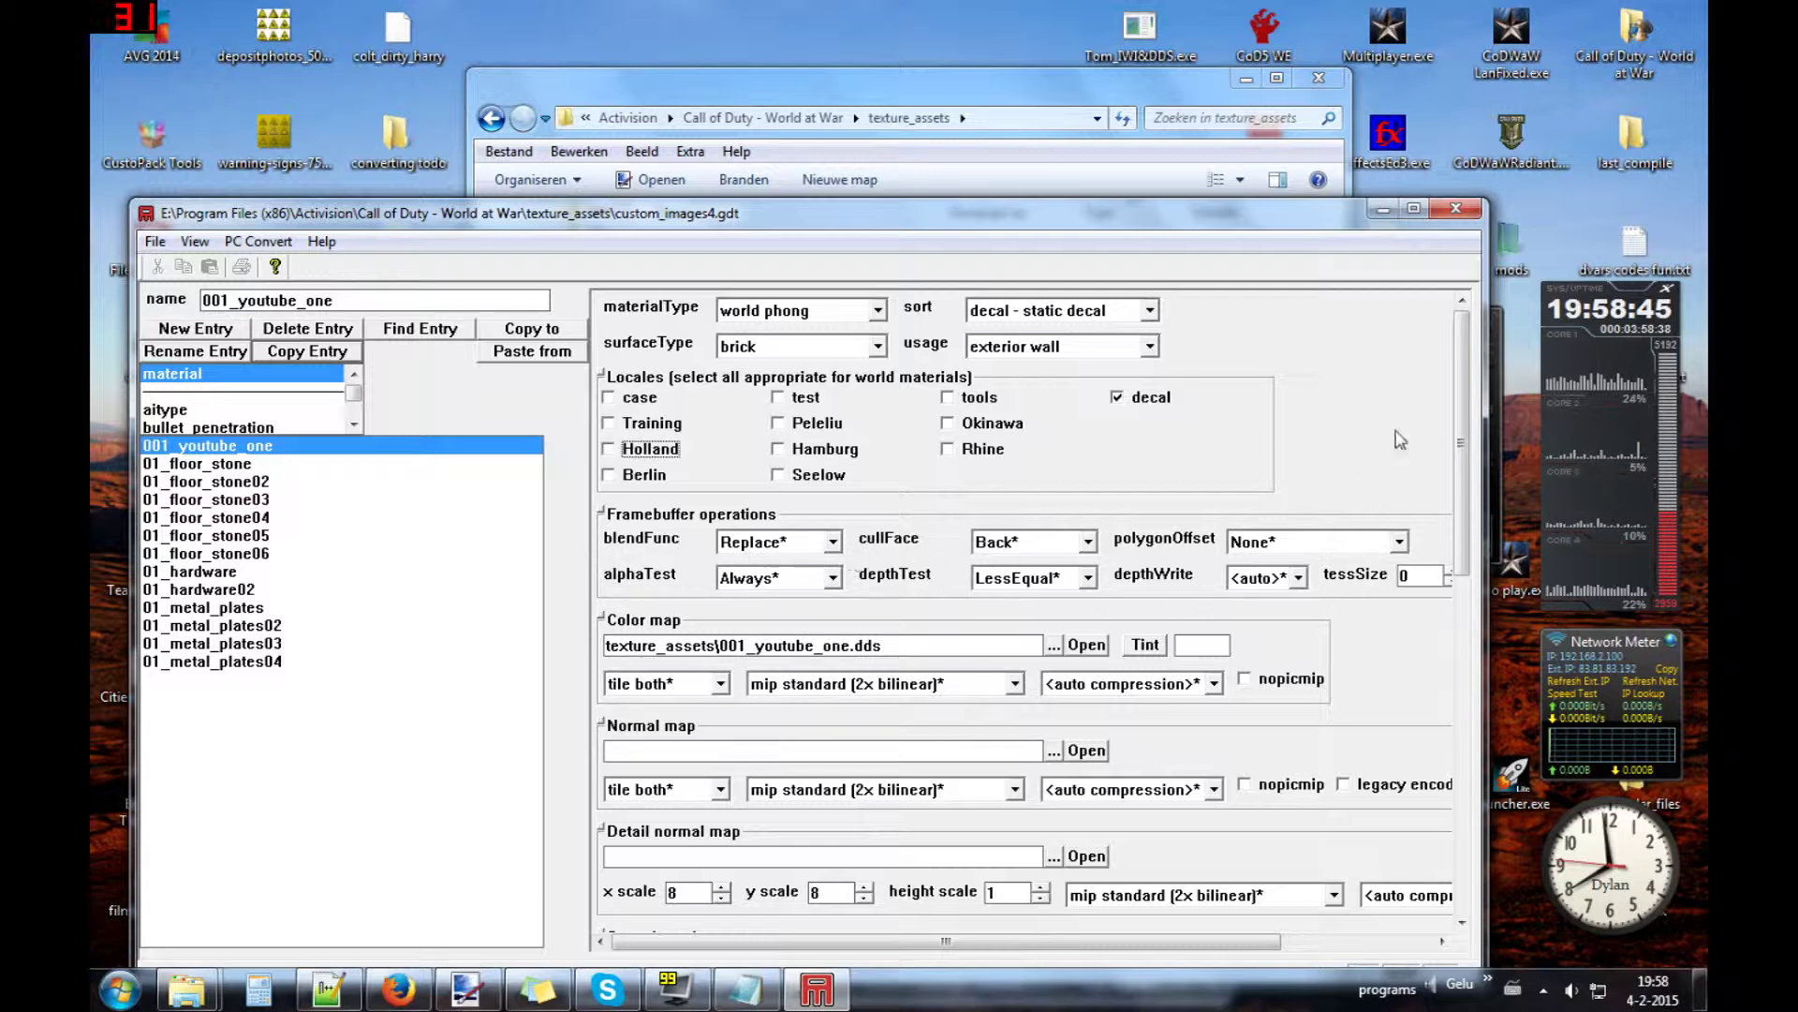
# - Convert 001_youtube_one with F10 and close the finished conversion console
pyautogui.moveTo(1462, 365)
pyautogui.mouseDown()
pyautogui.moveTo(1469, 459)
pyautogui.moveTo(1463, 363)
pyautogui.mouseUp()
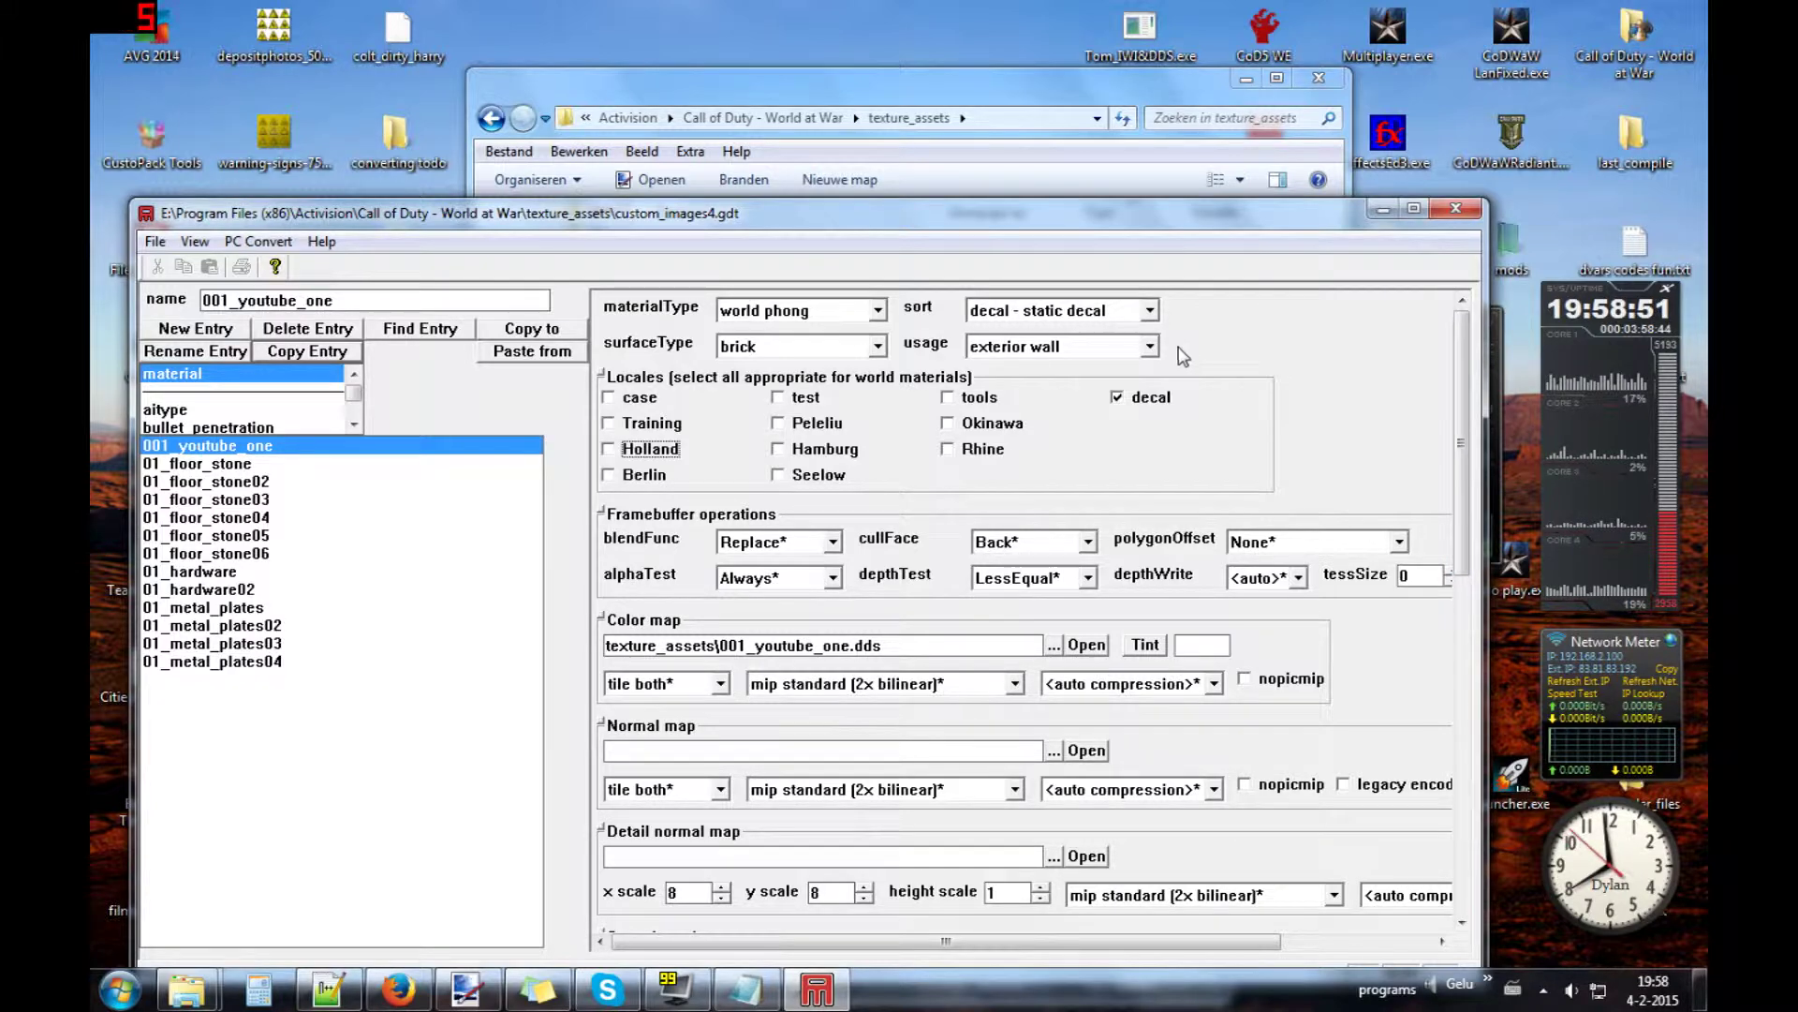
pyautogui.press('F10')
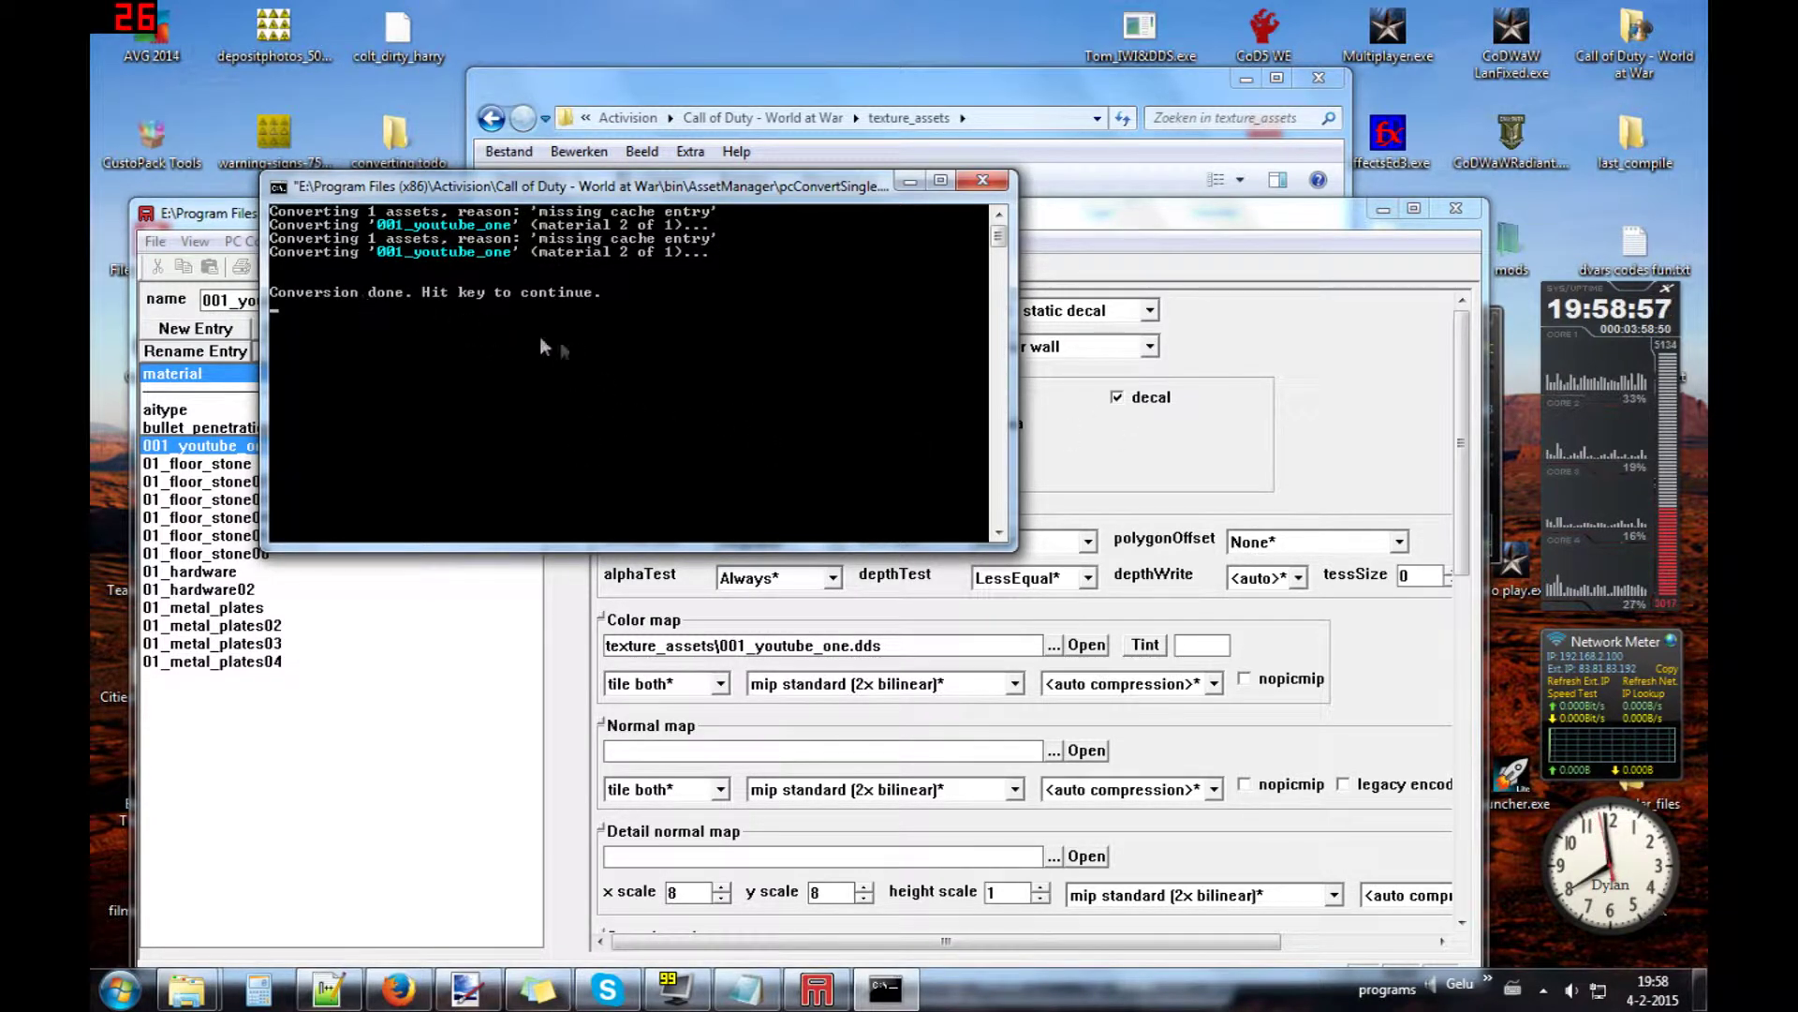
pyautogui.press('Return')
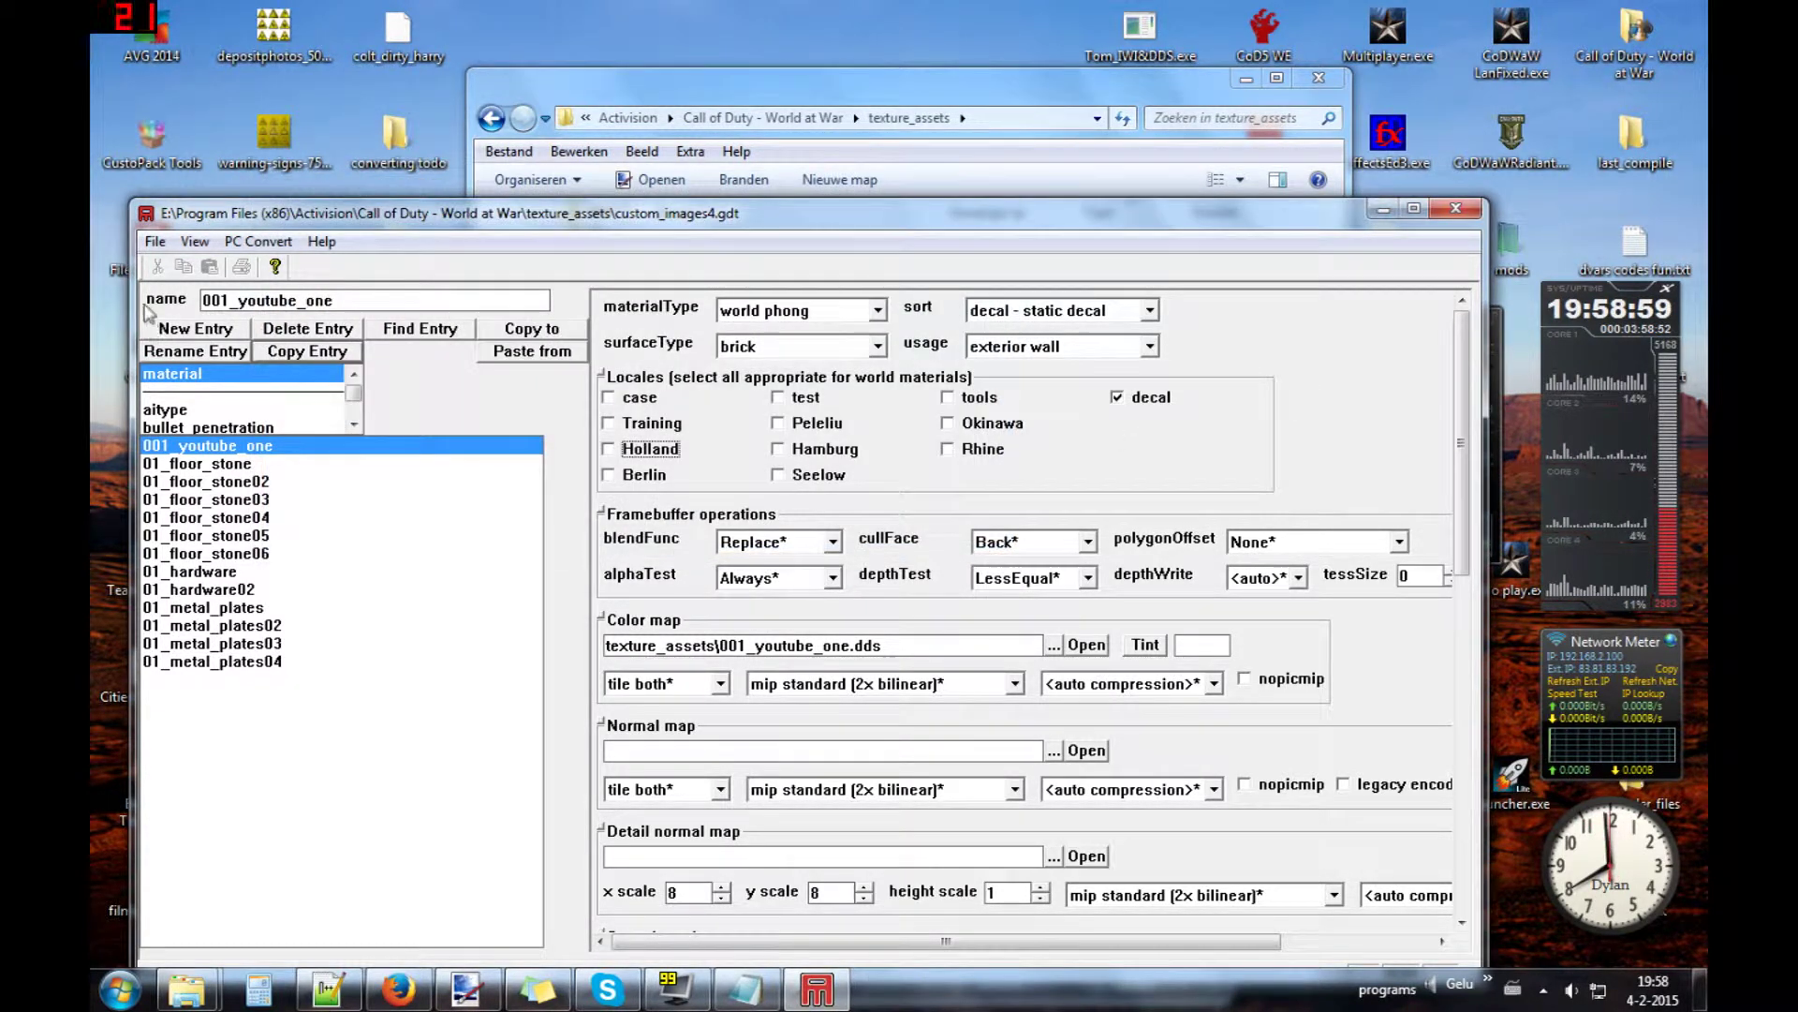
# - Copy 001_youtube_one into a new entry named 001_youtube_two
pyautogui.click(290, 348)
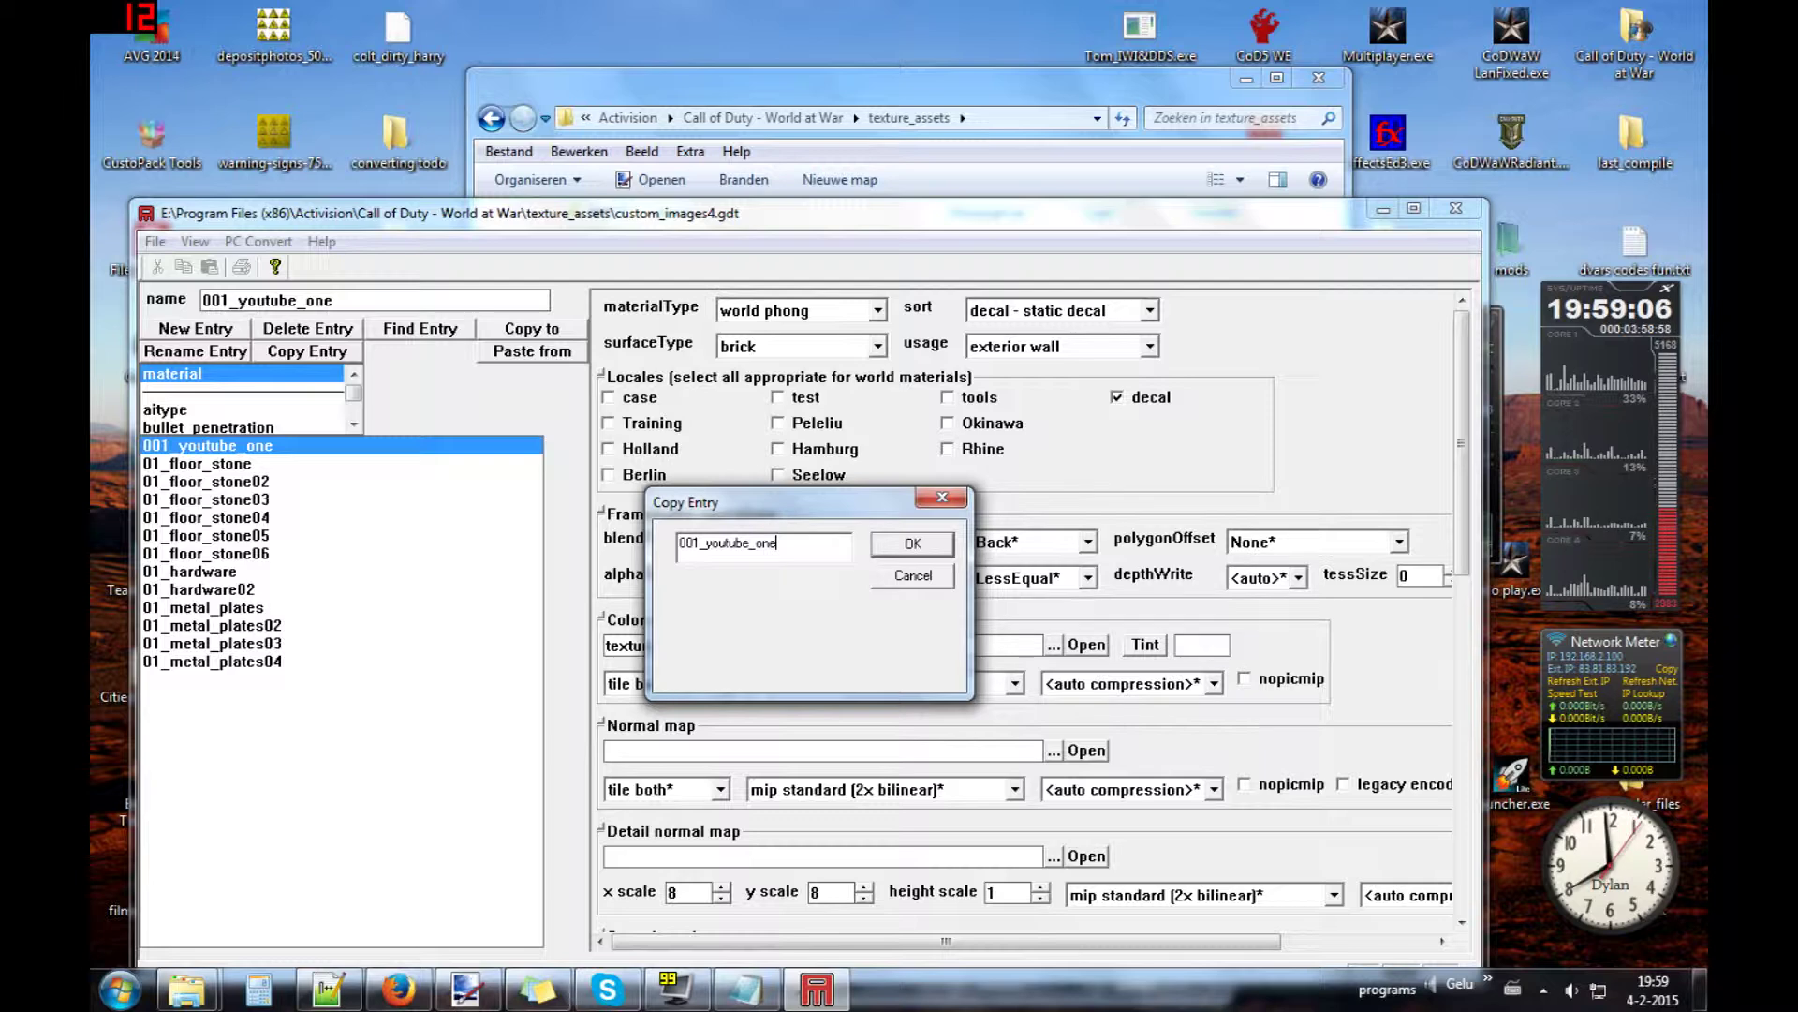
pyautogui.press('BackSpace')
pyautogui.press('BackSpace')
pyautogui.write('two')
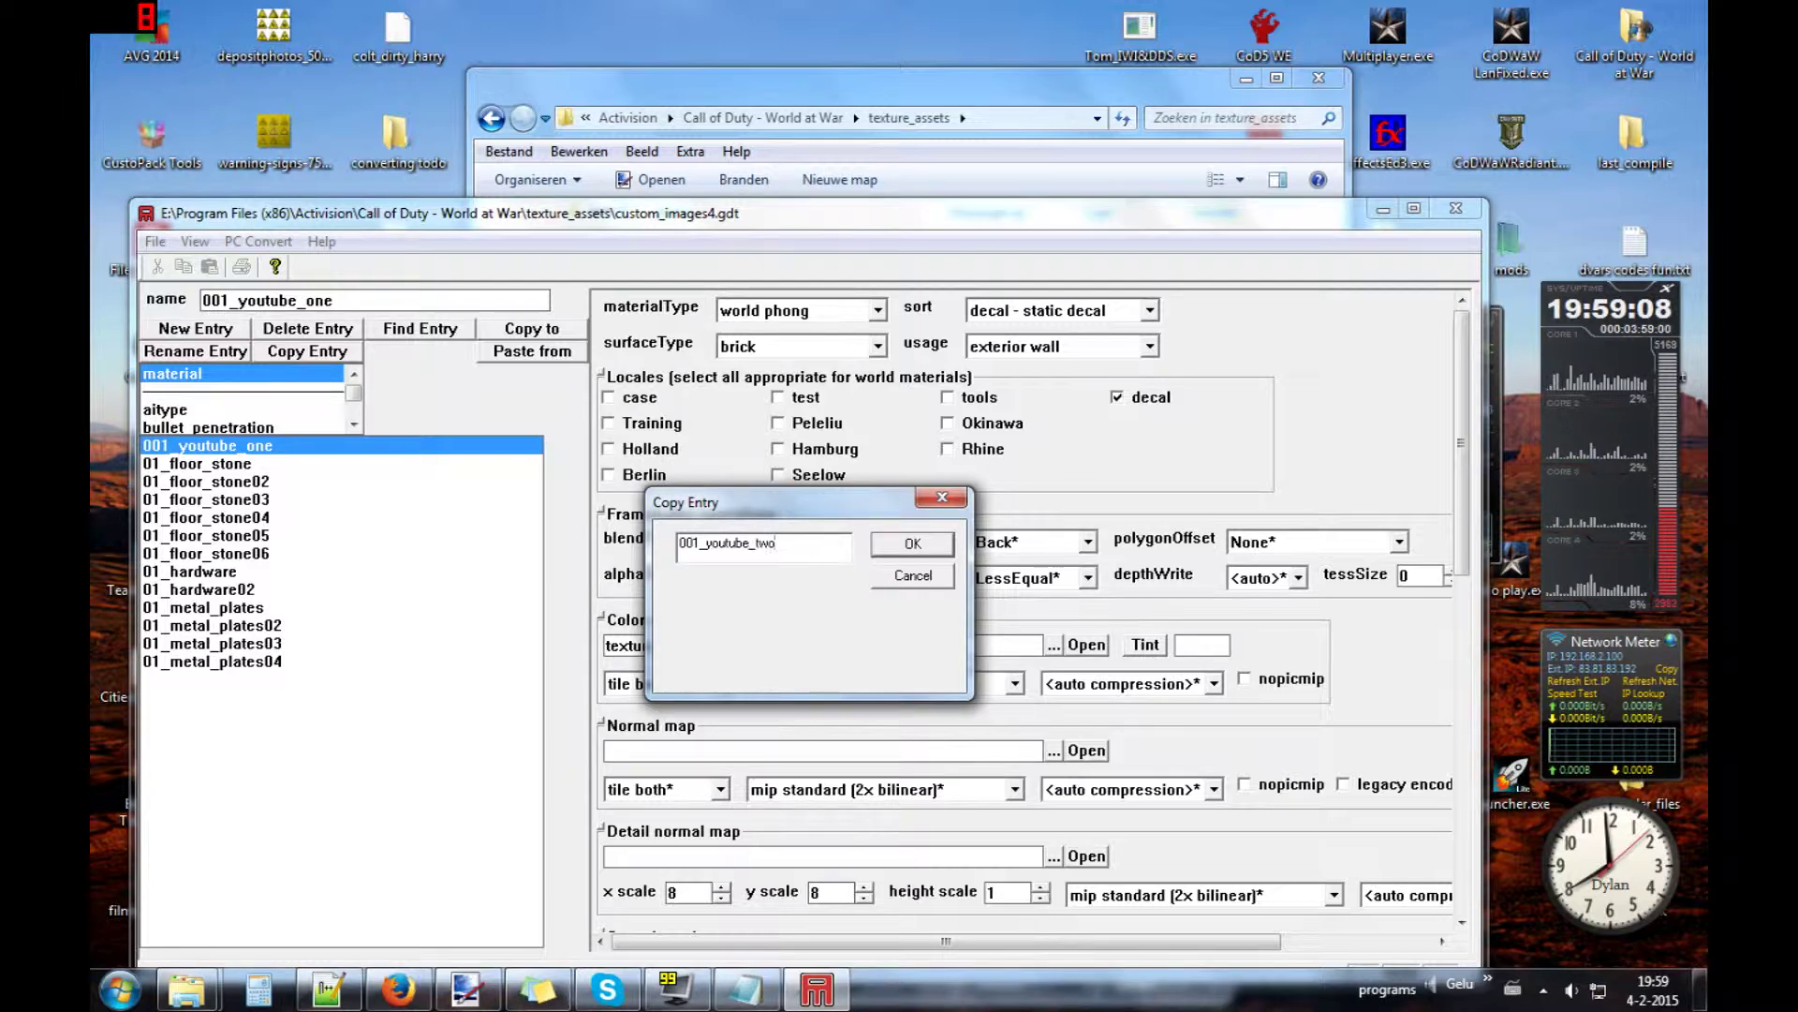
pyautogui.click(897, 544)
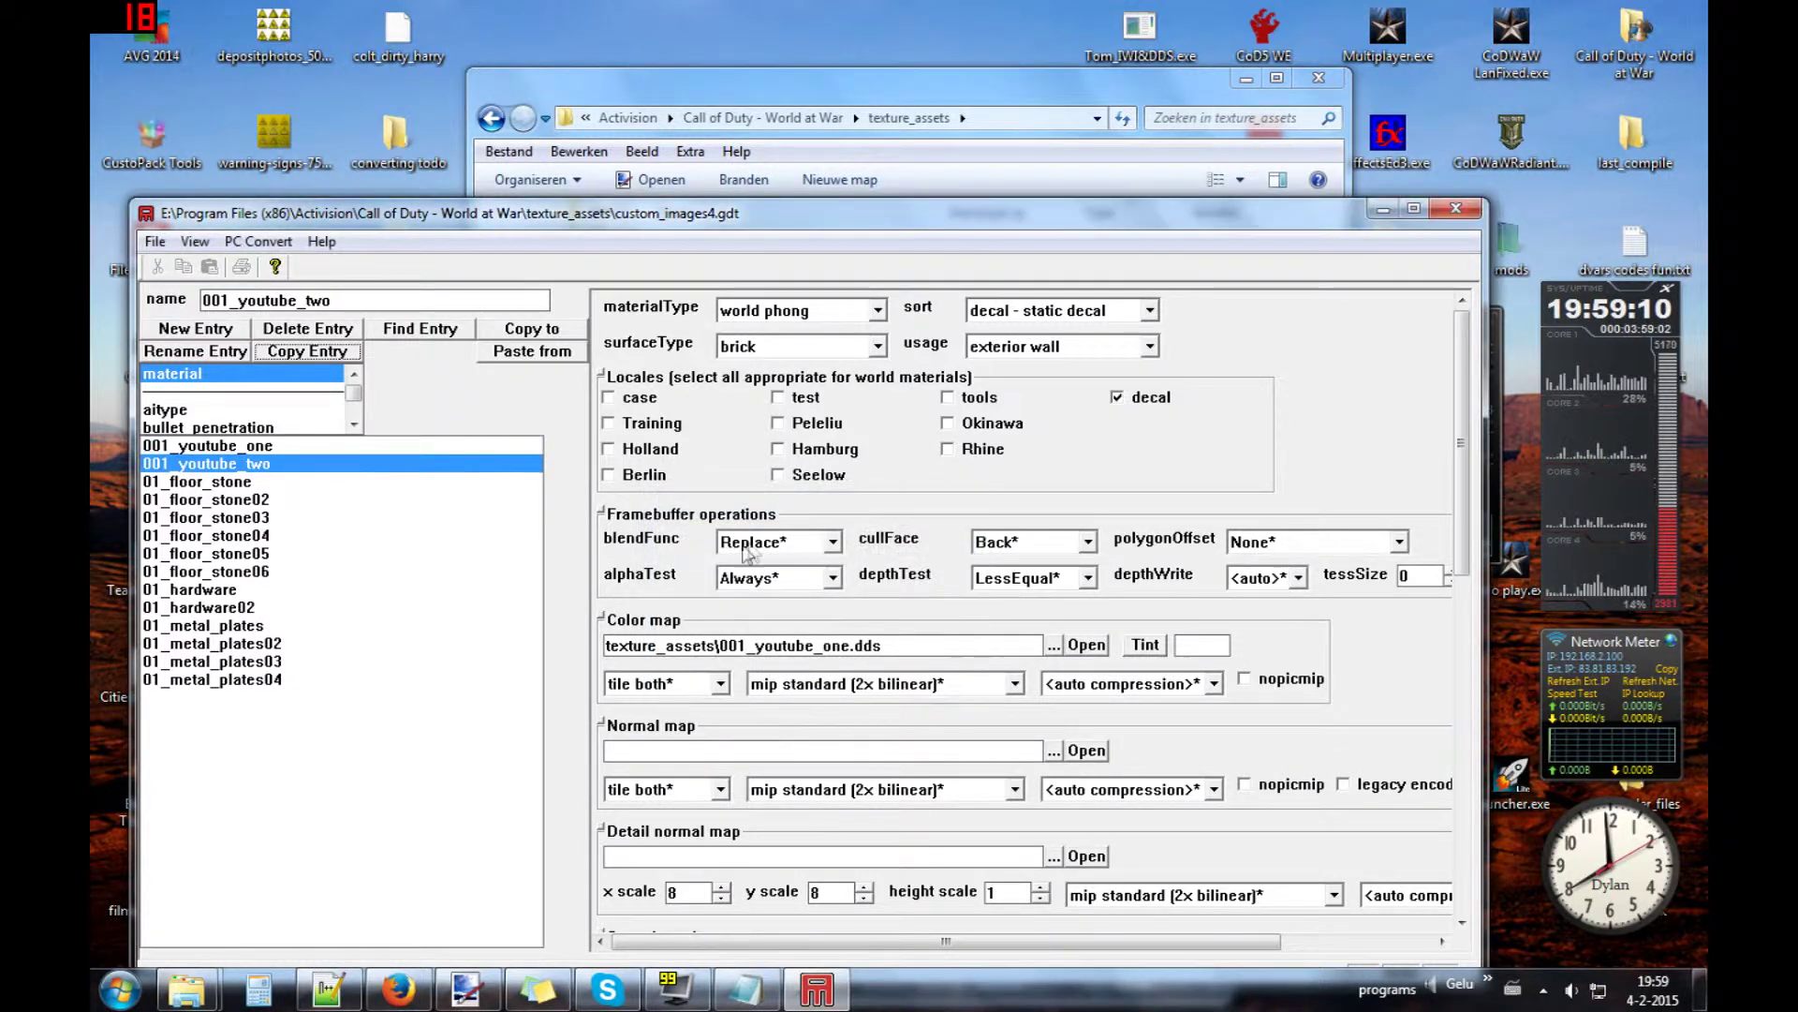
# - Set the colour map to 001_youtube_two.dds and check the lava texture in the image editor
pyautogui.click(1054, 645)
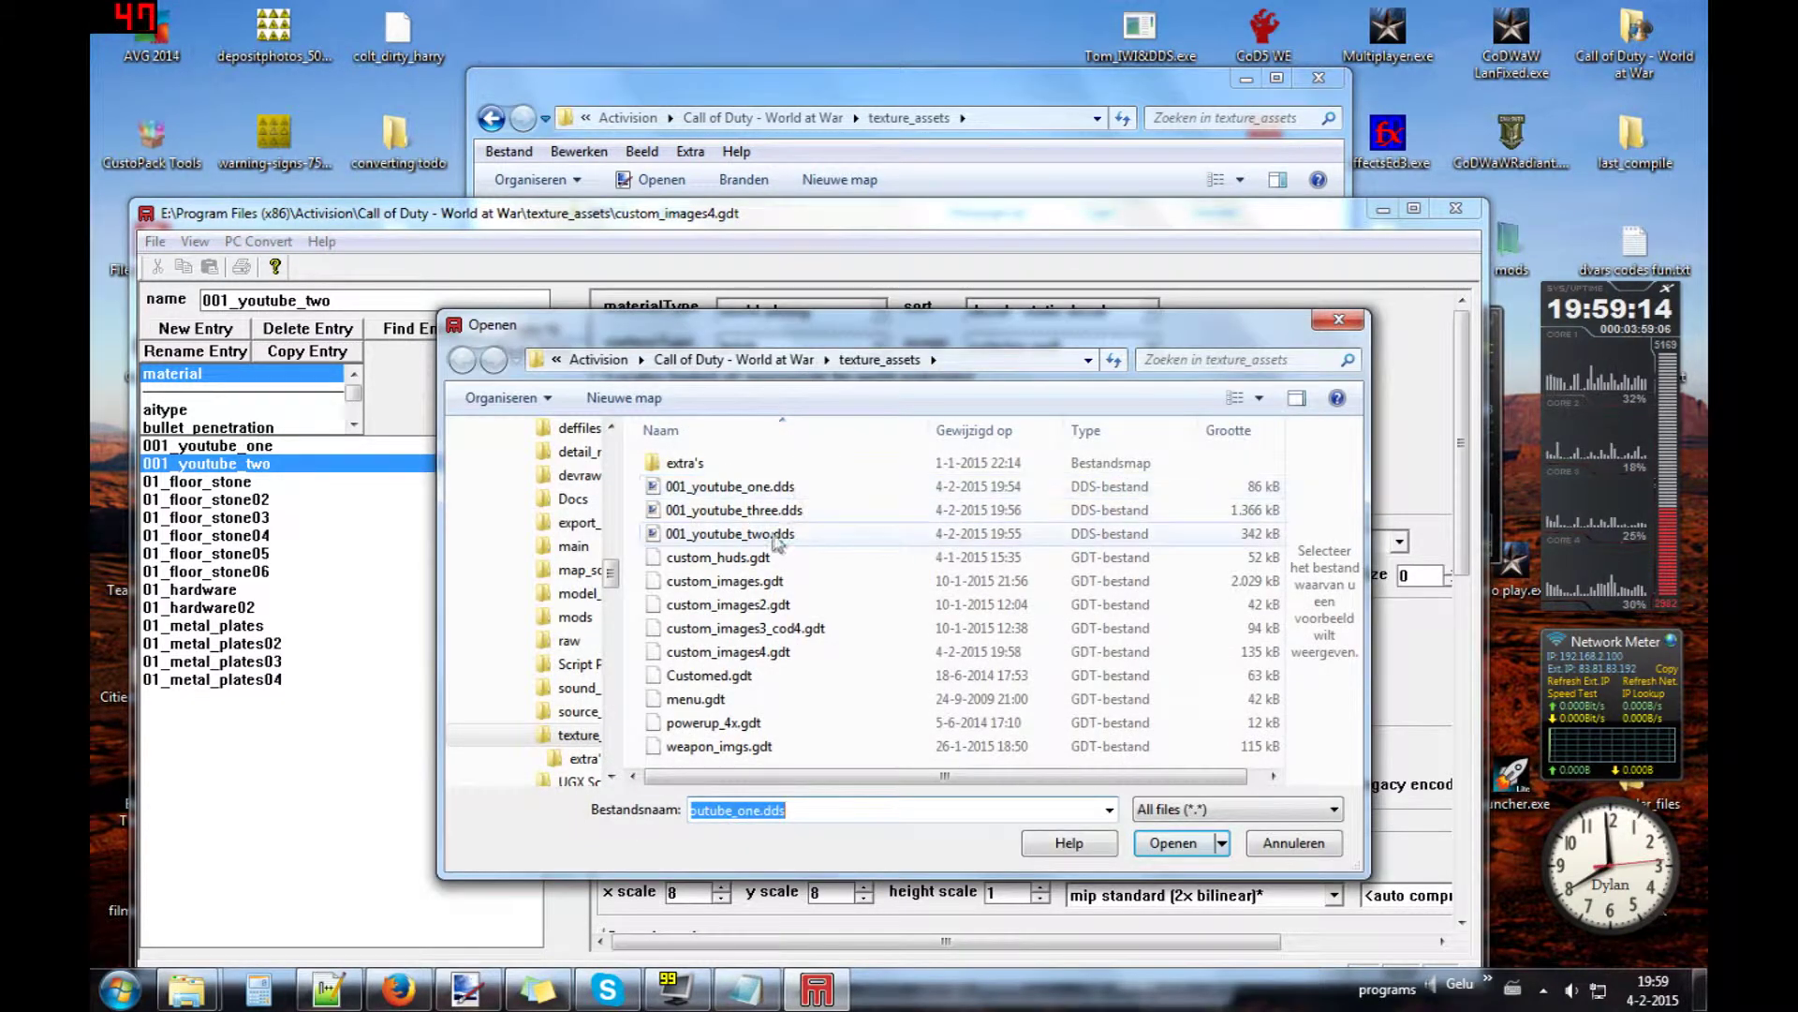
pyautogui.click(740, 533)
pyautogui.click(1171, 844)
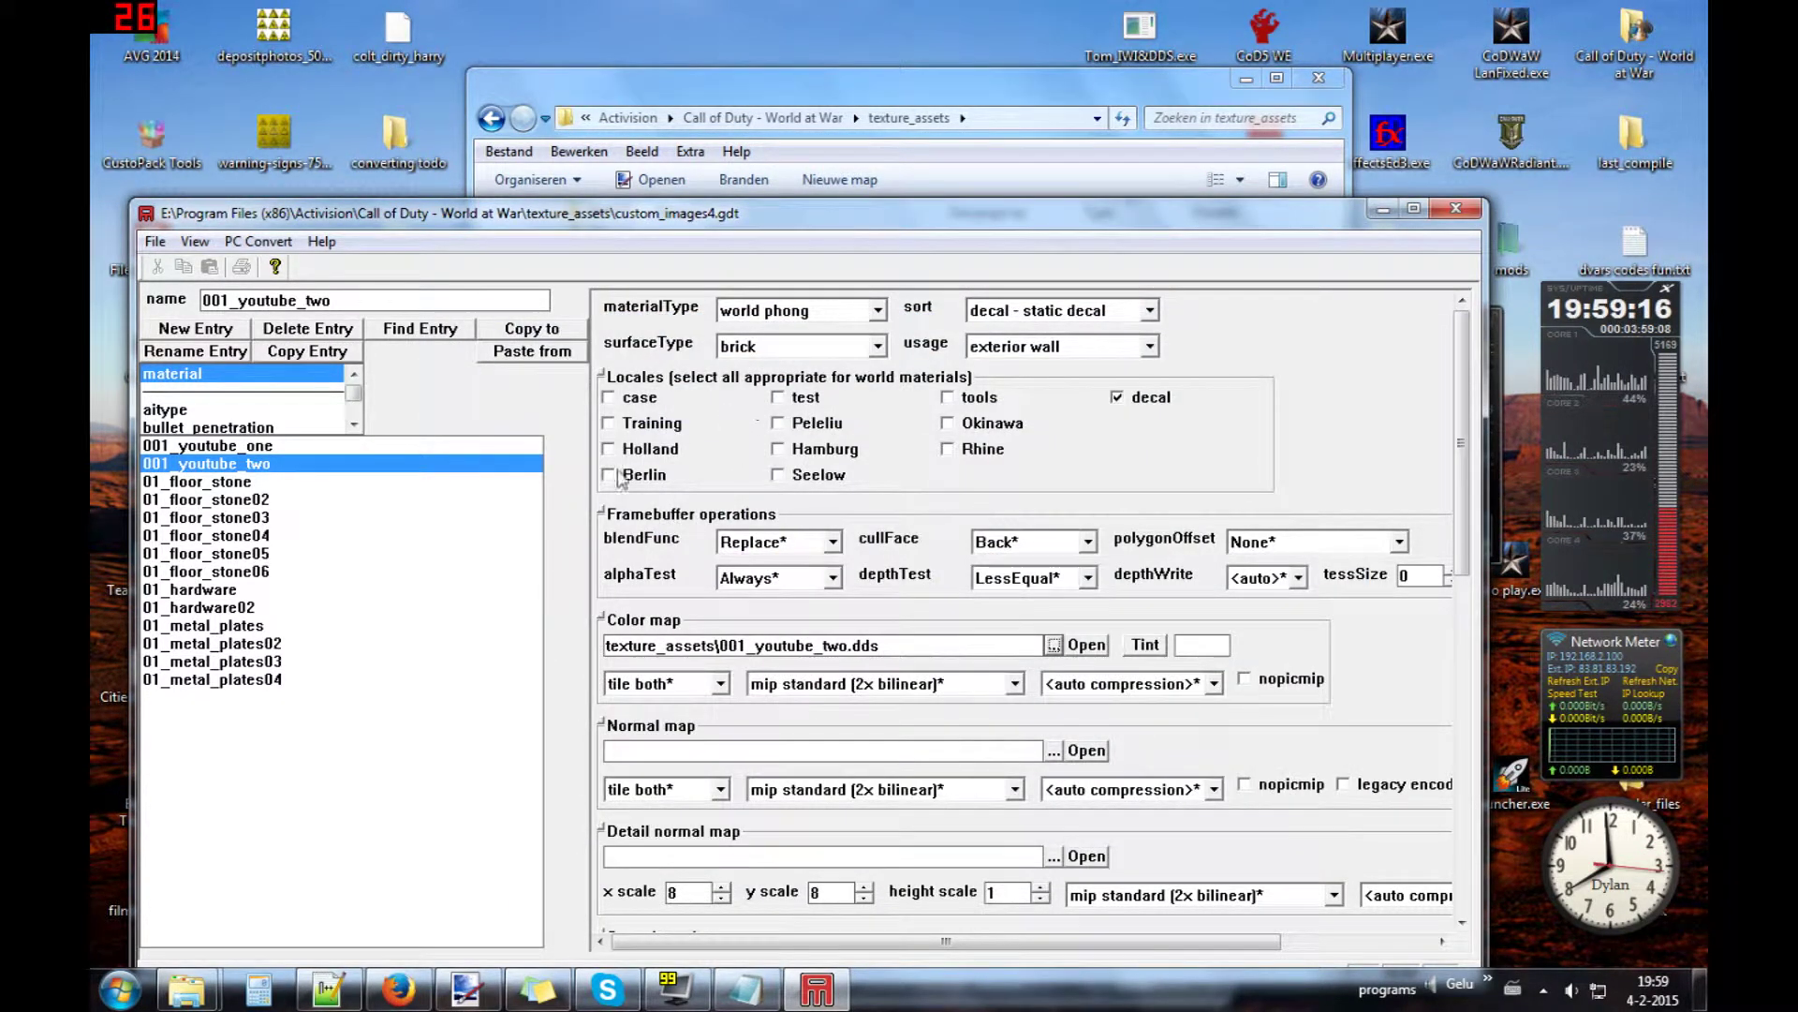
pyautogui.click(466, 989)
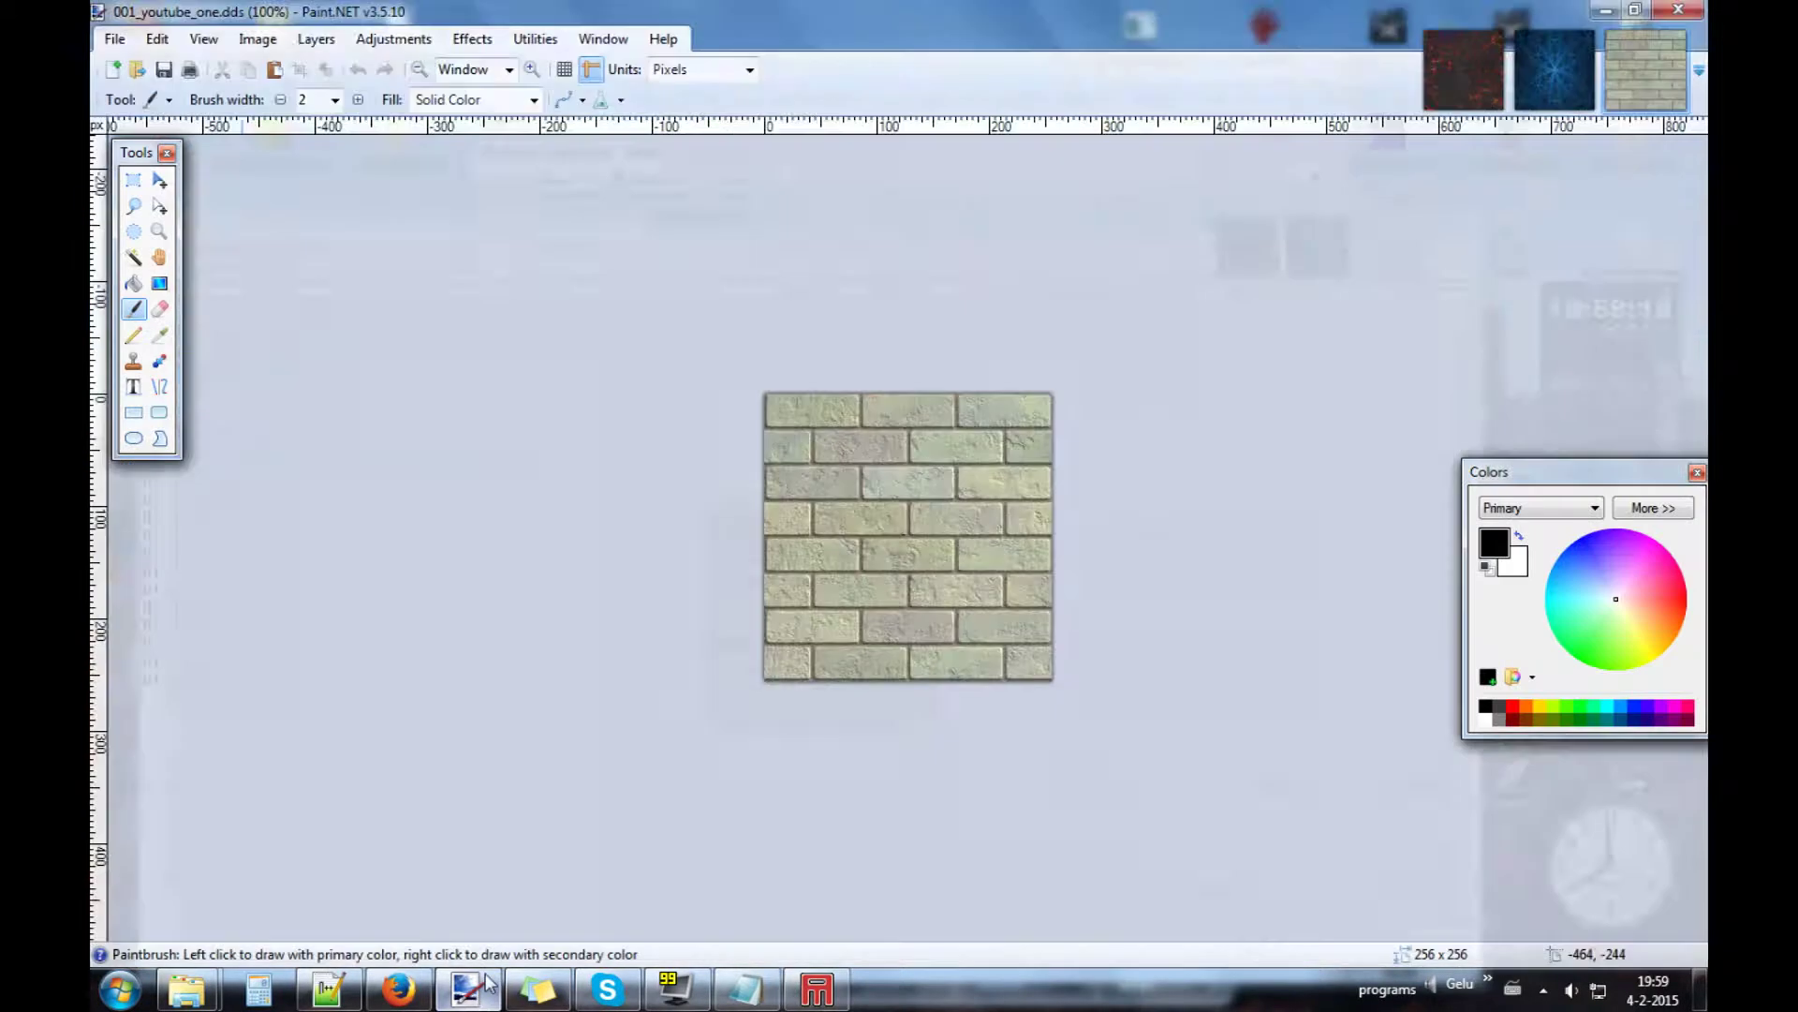
pyautogui.click(1555, 69)
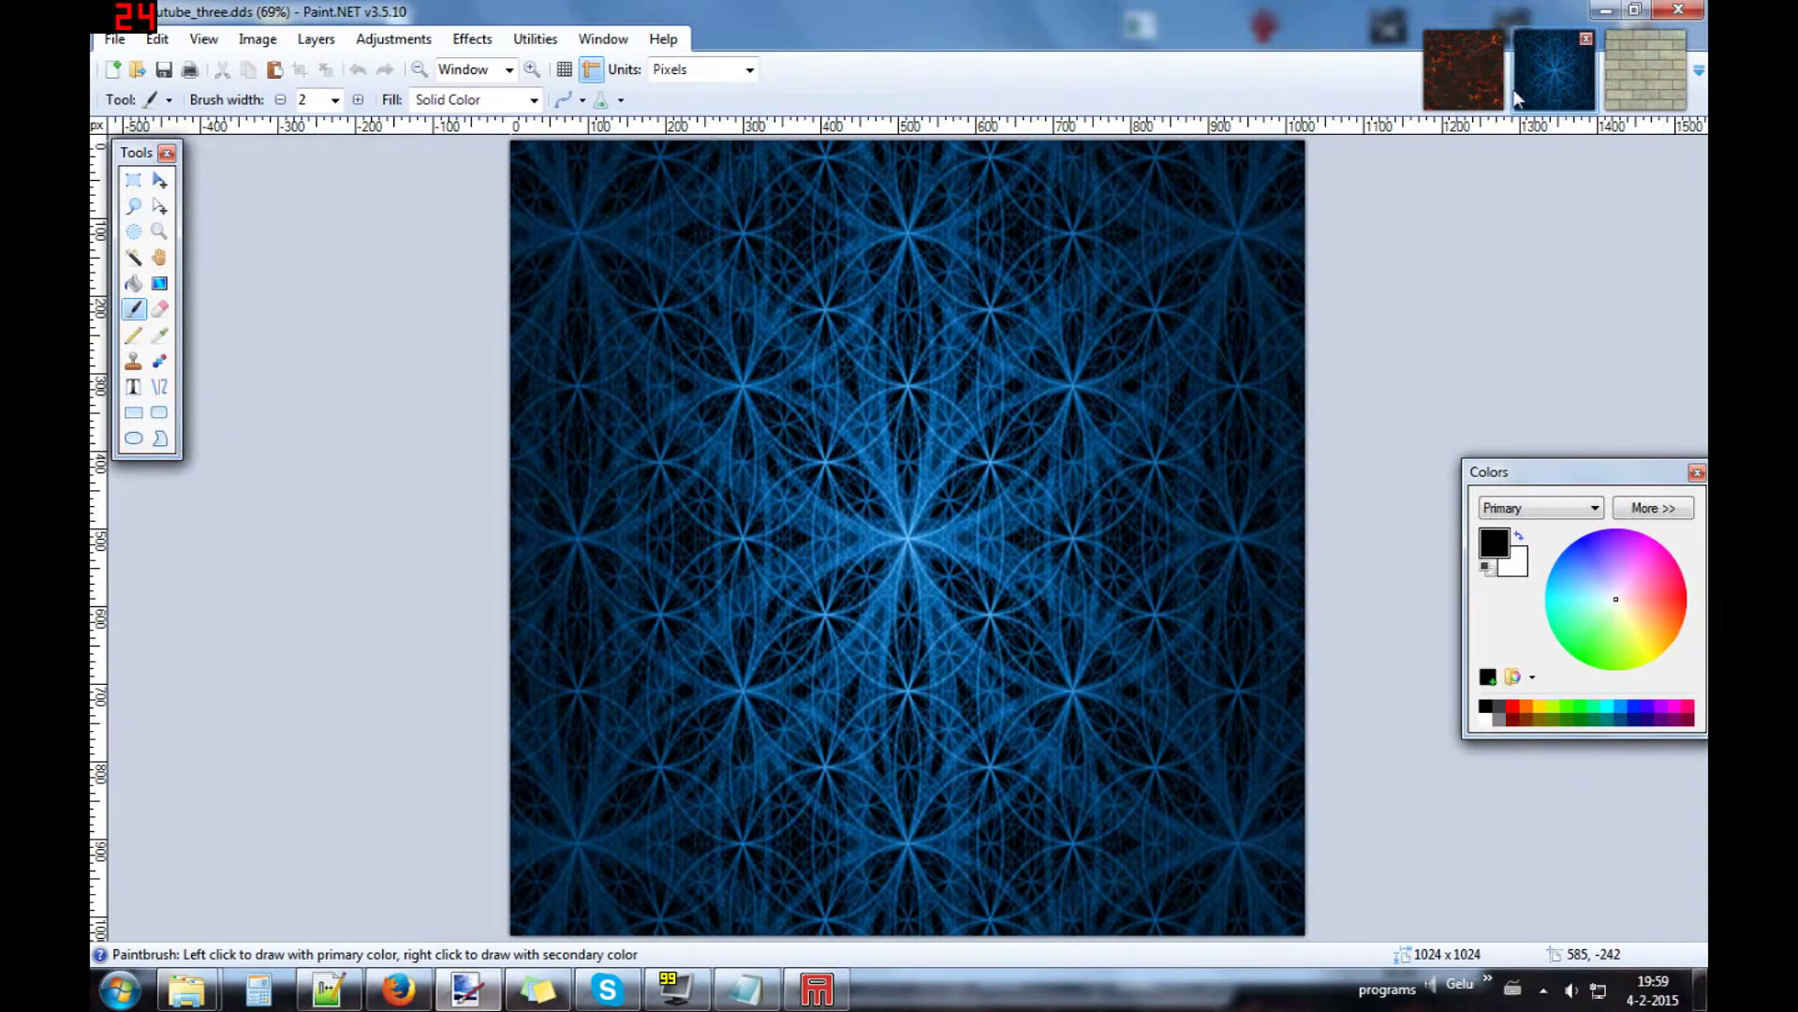
pyautogui.click(1439, 89)
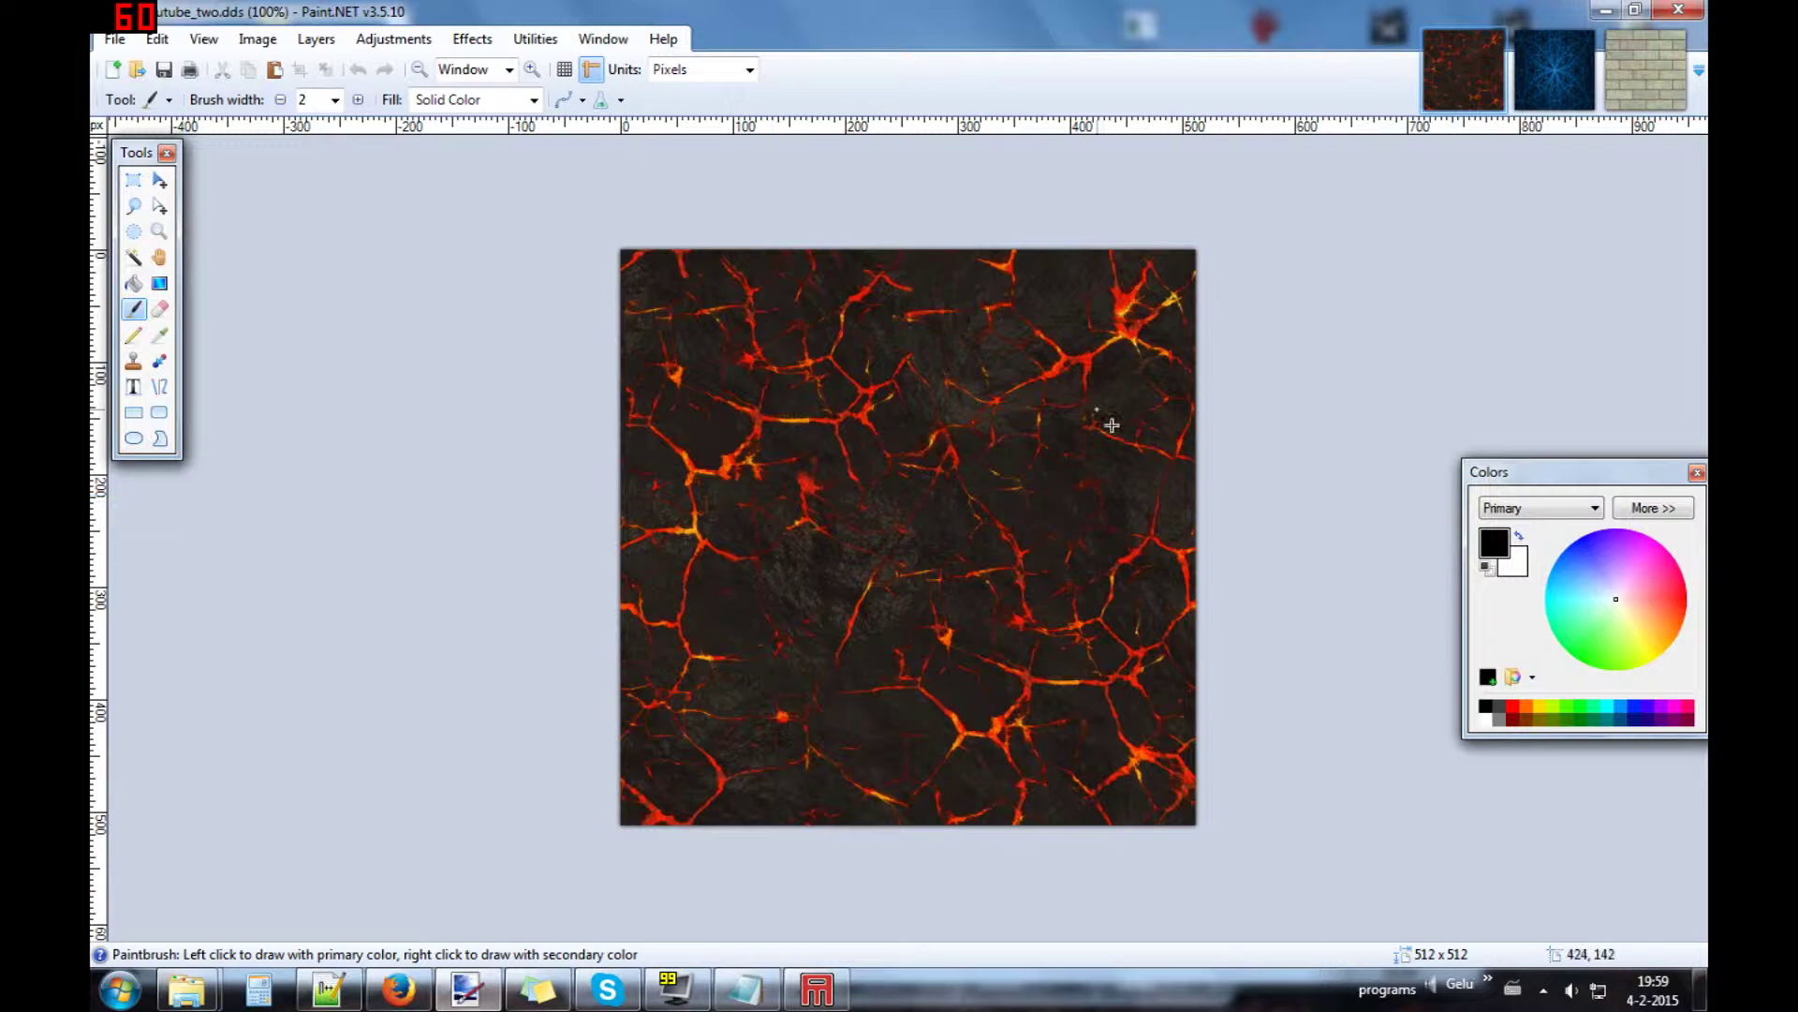
pyautogui.hotkey('alt', 'Tab')
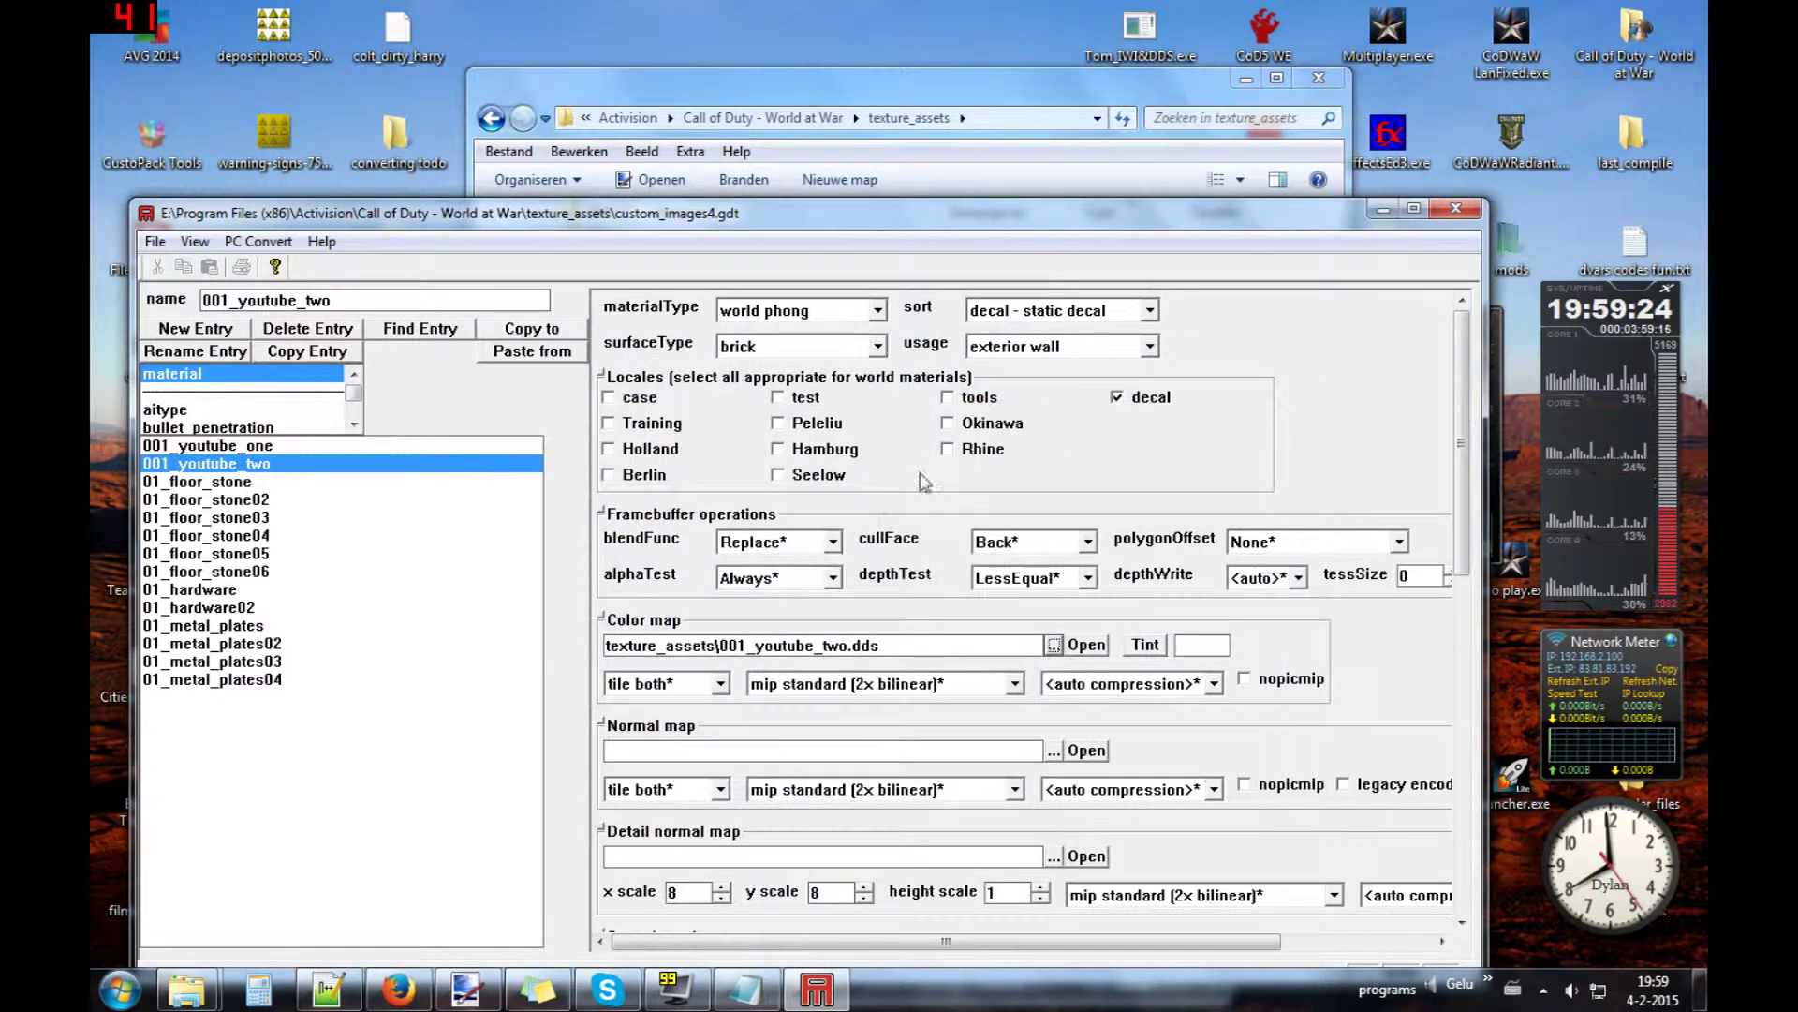
# - Set 001_youtube_two's usage to floor and surface type to asphalt
pyautogui.click(1069, 347)
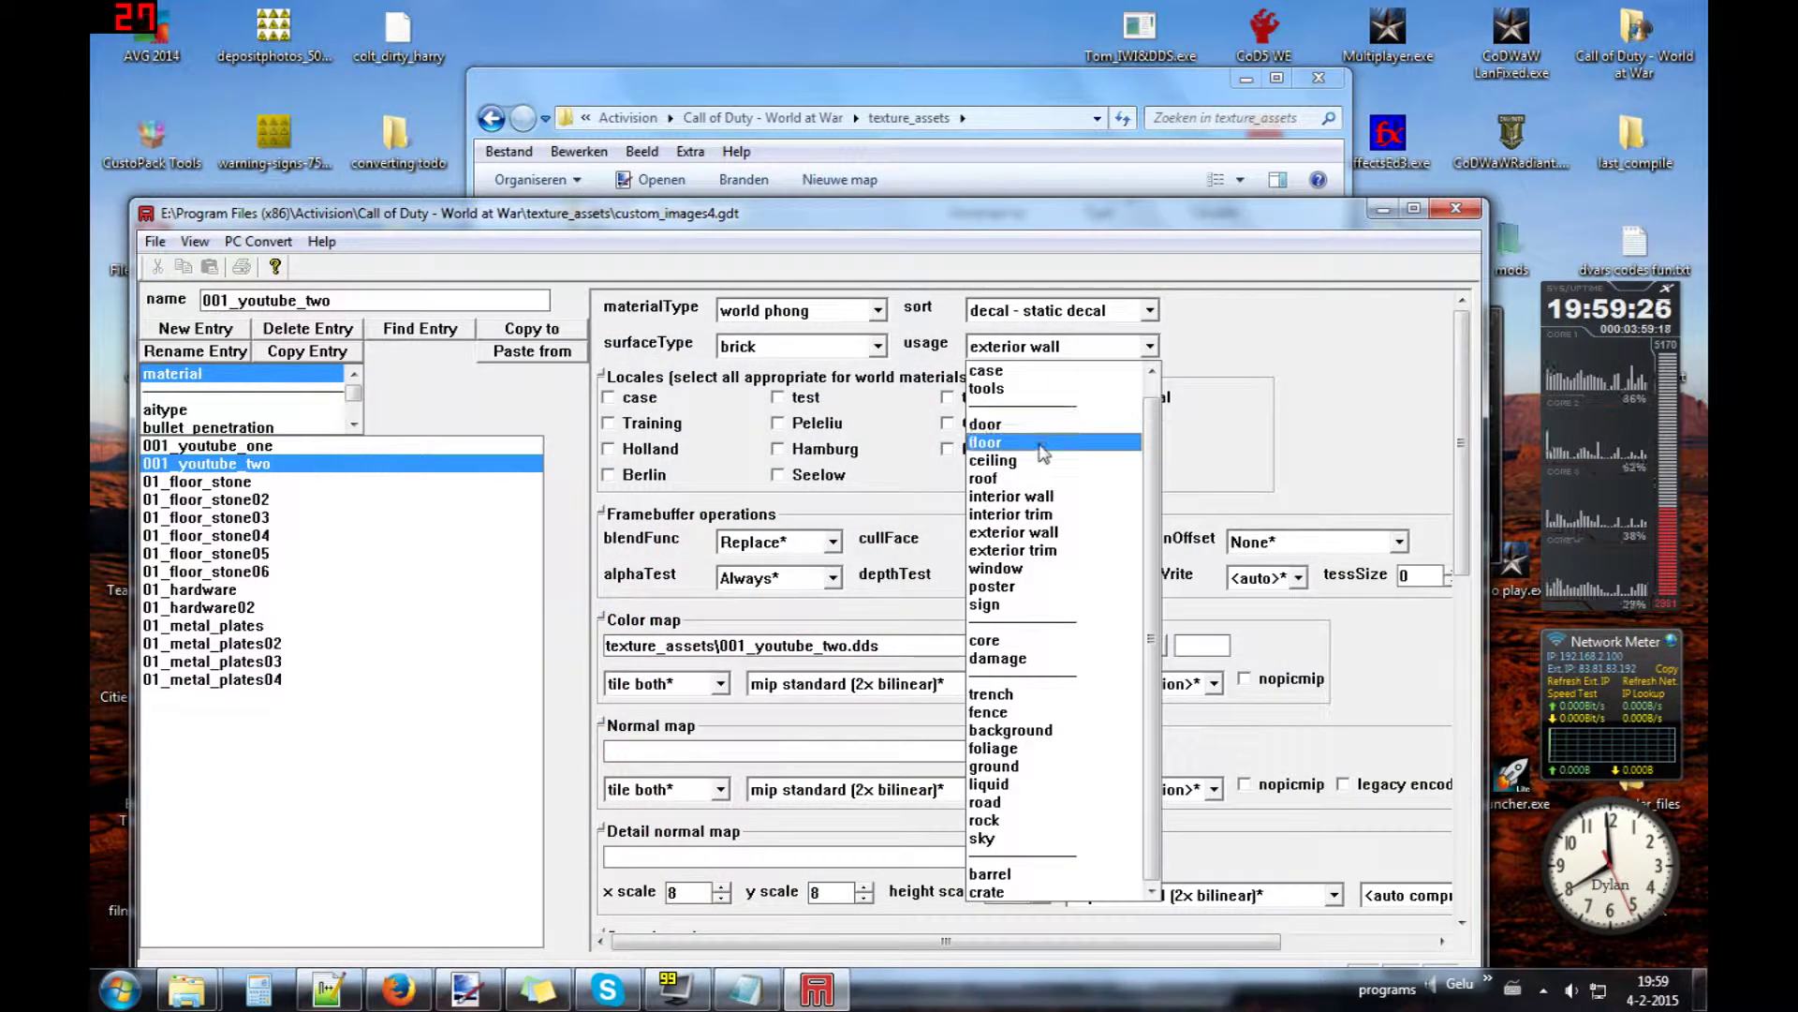
pyautogui.click(1042, 448)
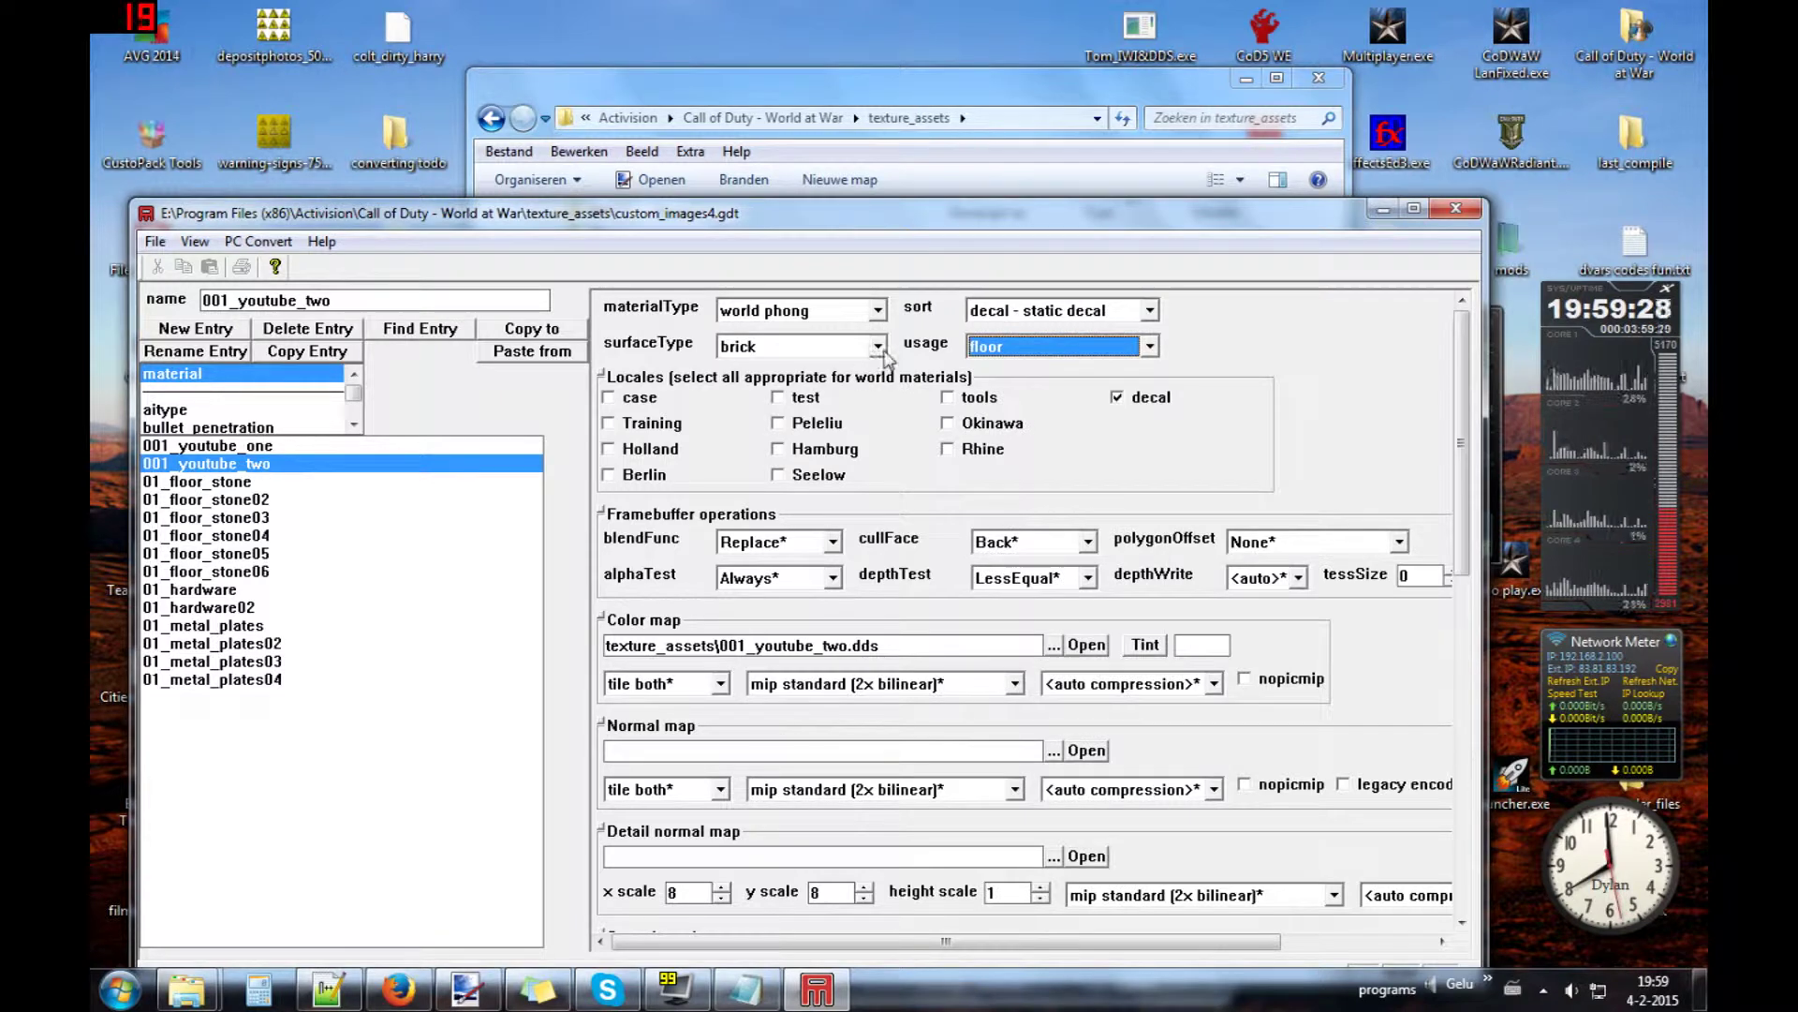
pyautogui.click(879, 347)
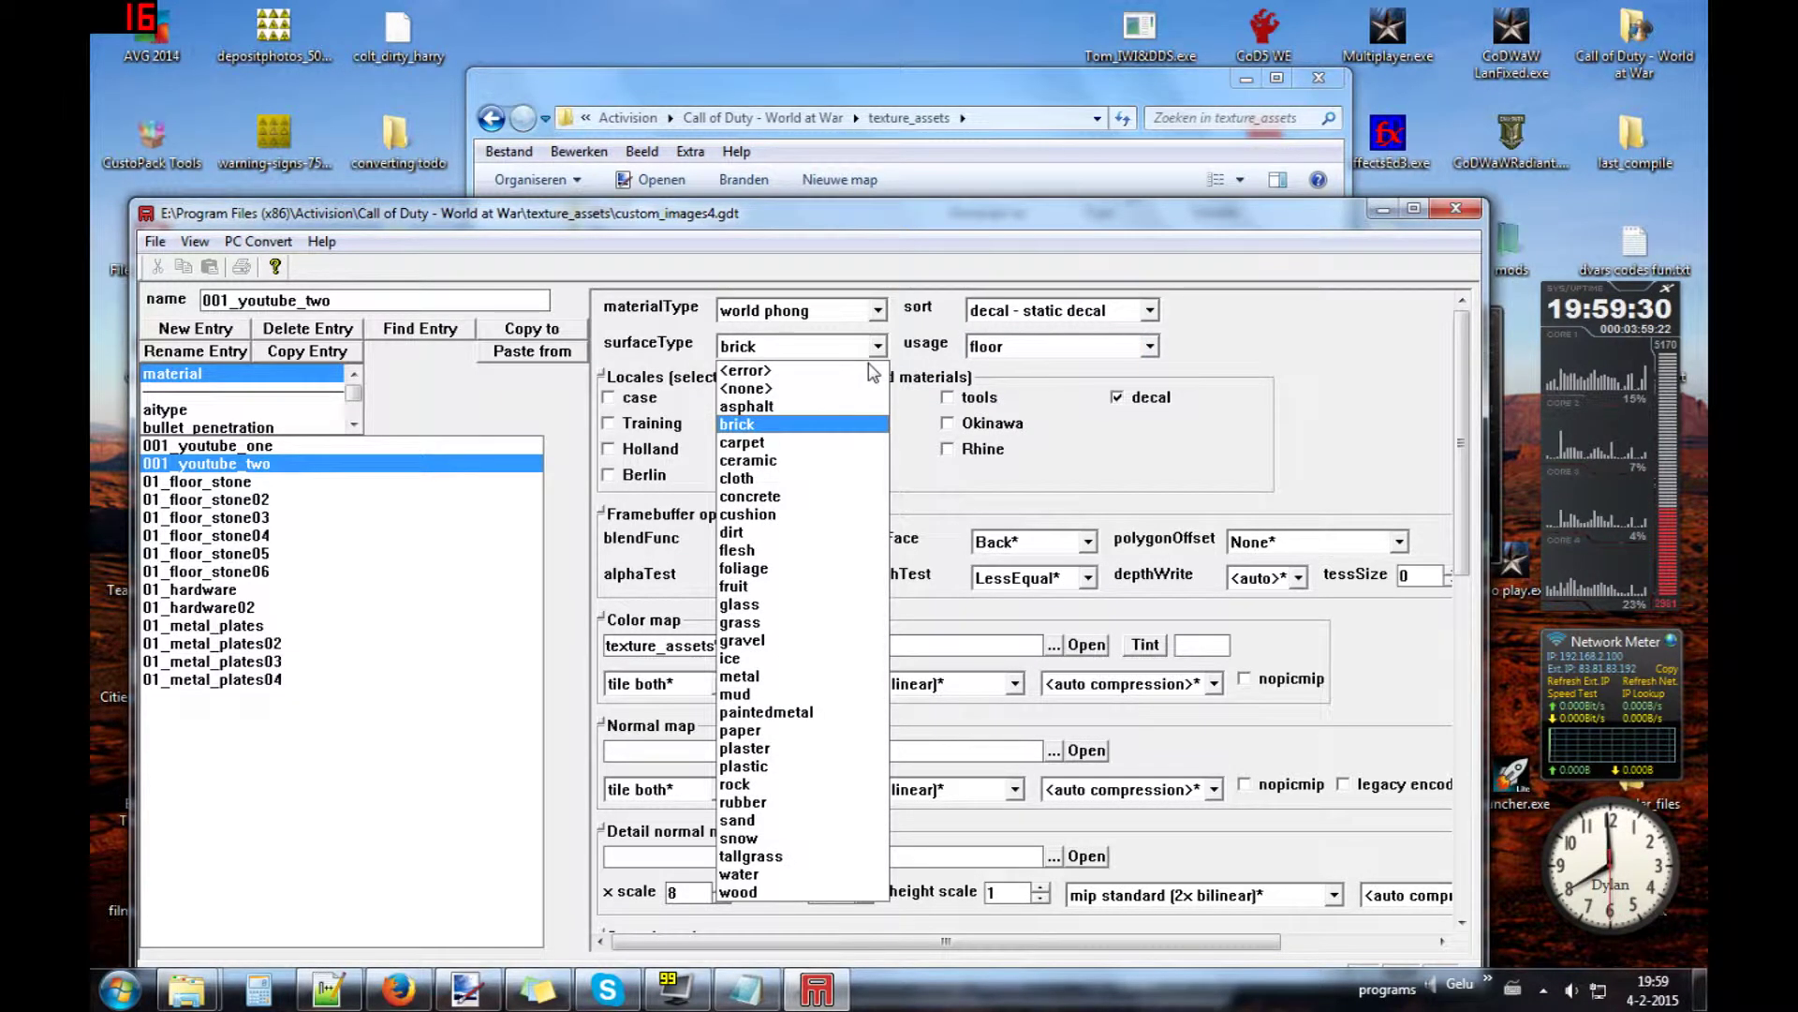
pyautogui.click(834, 407)
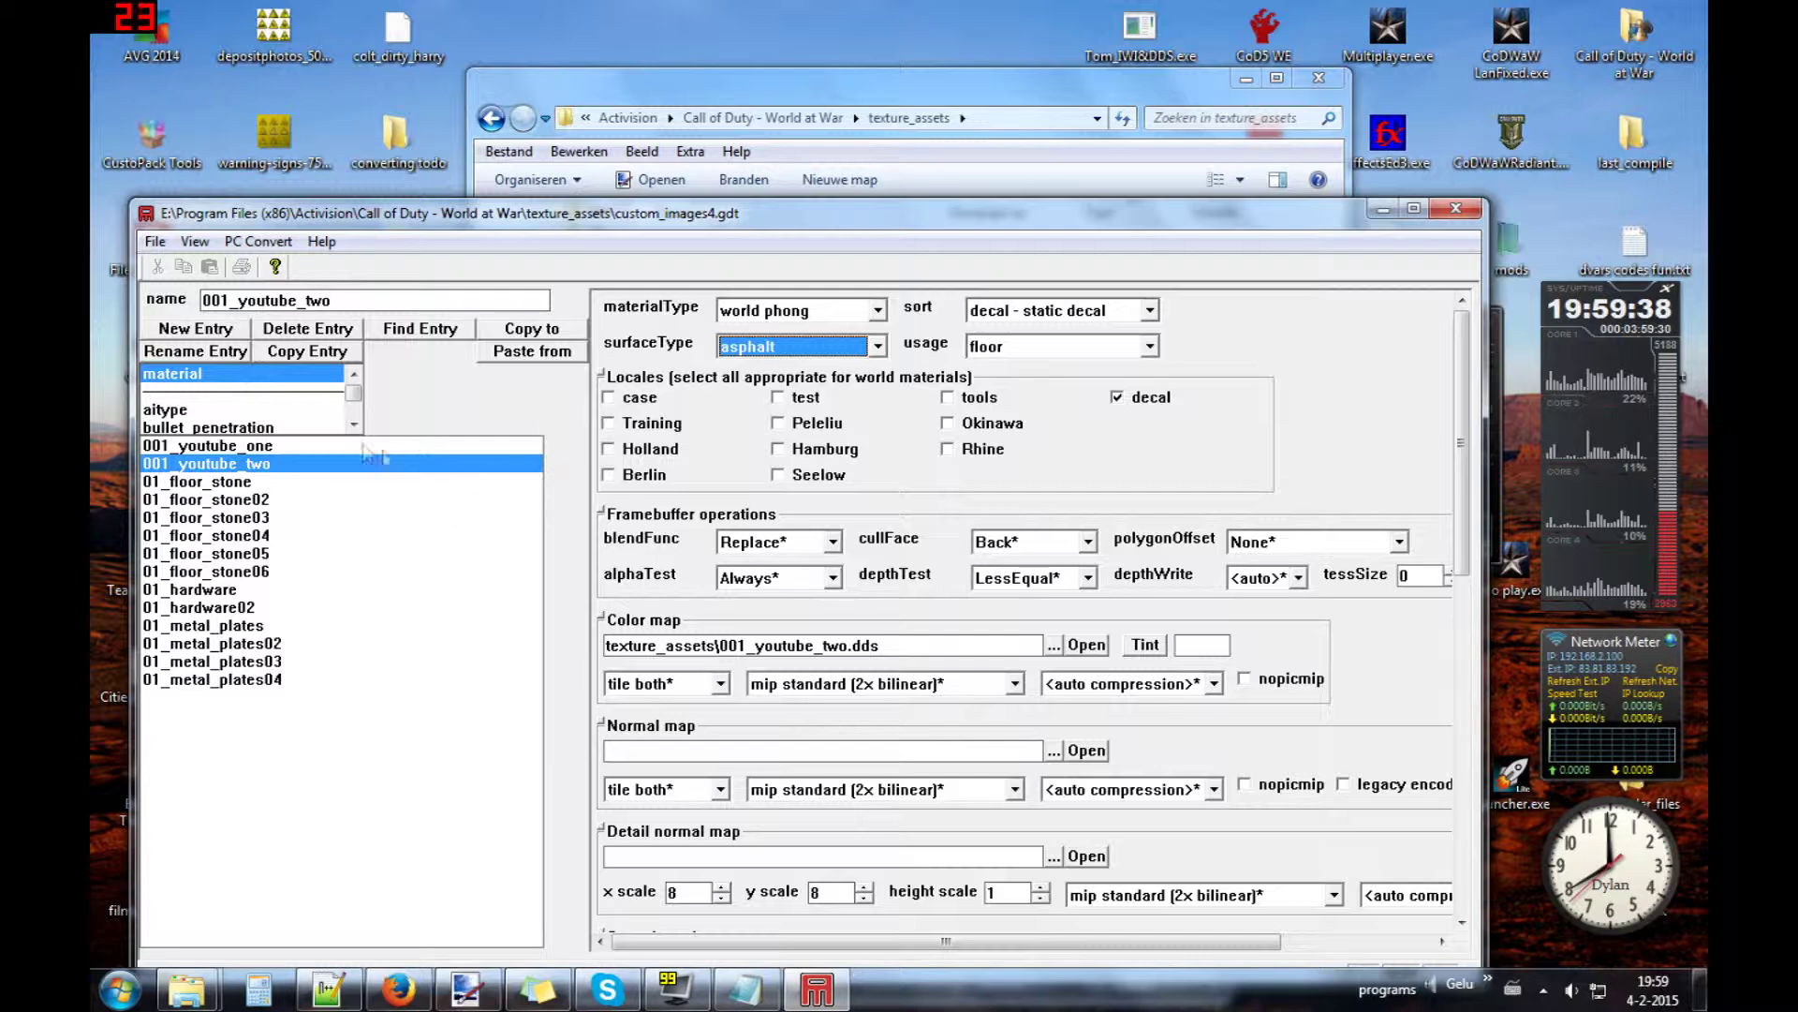
pyautogui.click(354, 447)
pyautogui.click(352, 465)
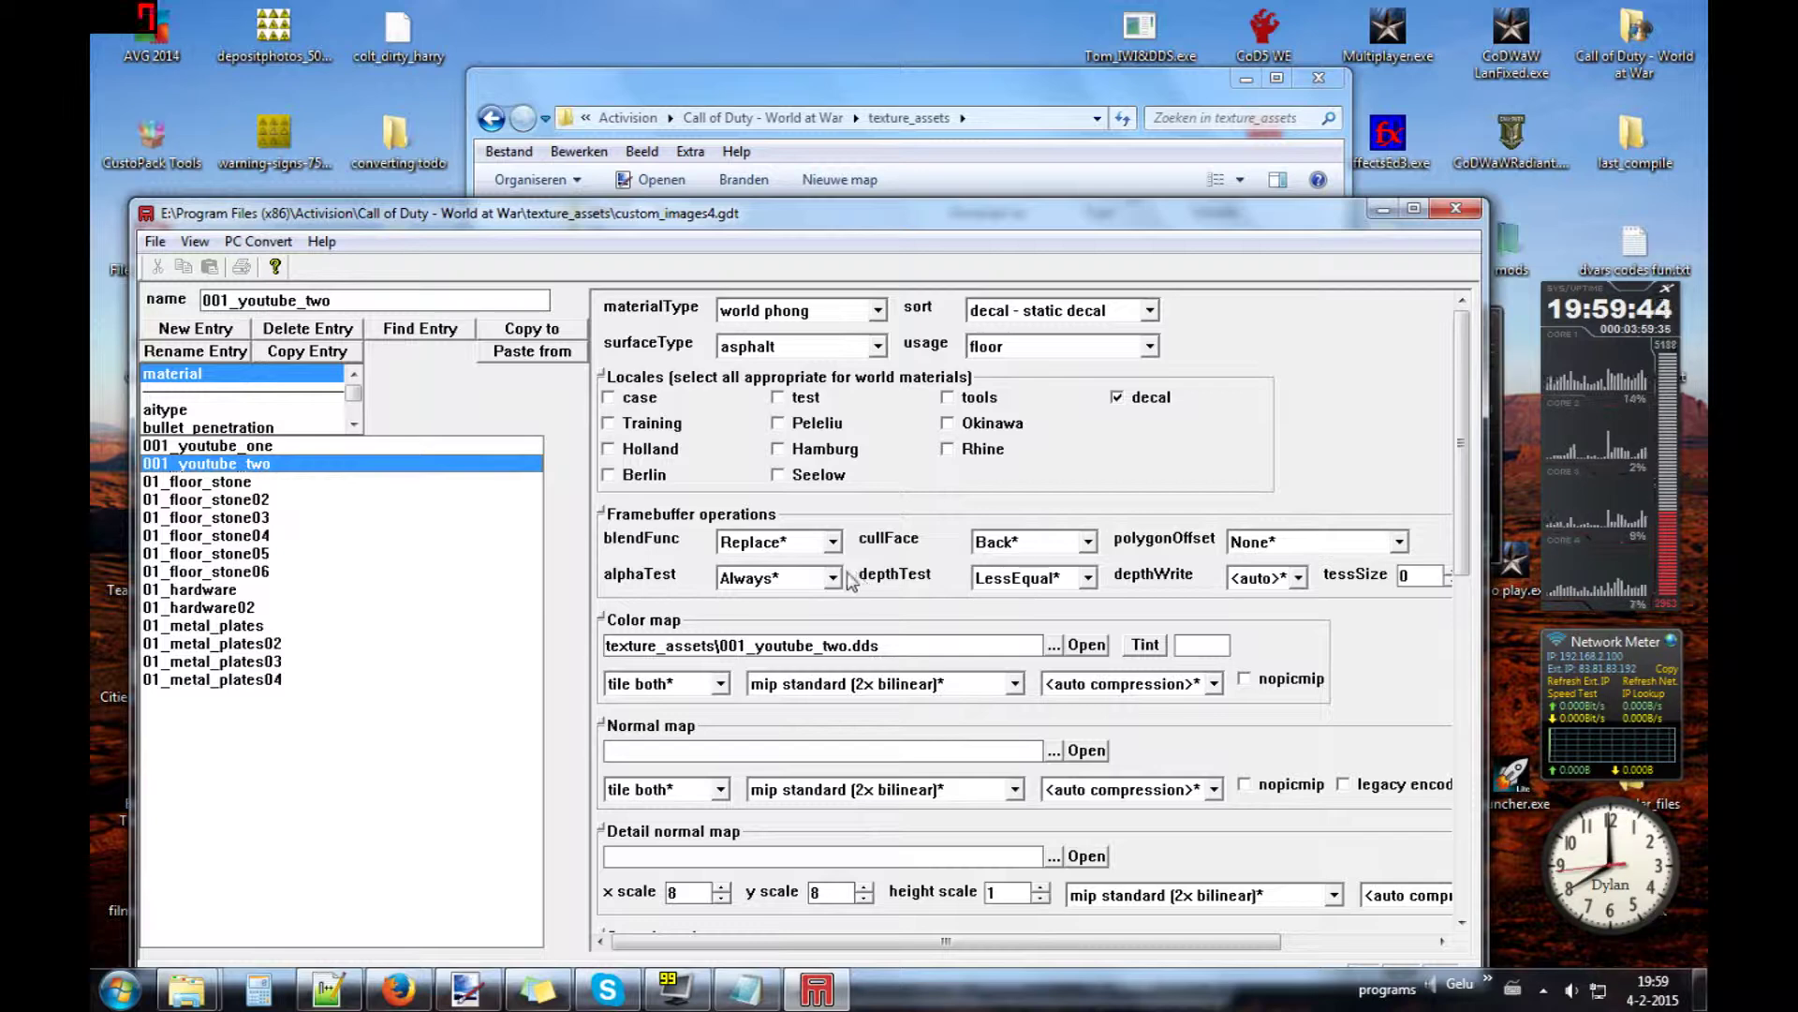
pyautogui.click(251, 242)
# - Convert only the current 001_youtube_two material for PC with F5
pyautogui.click(251, 242)
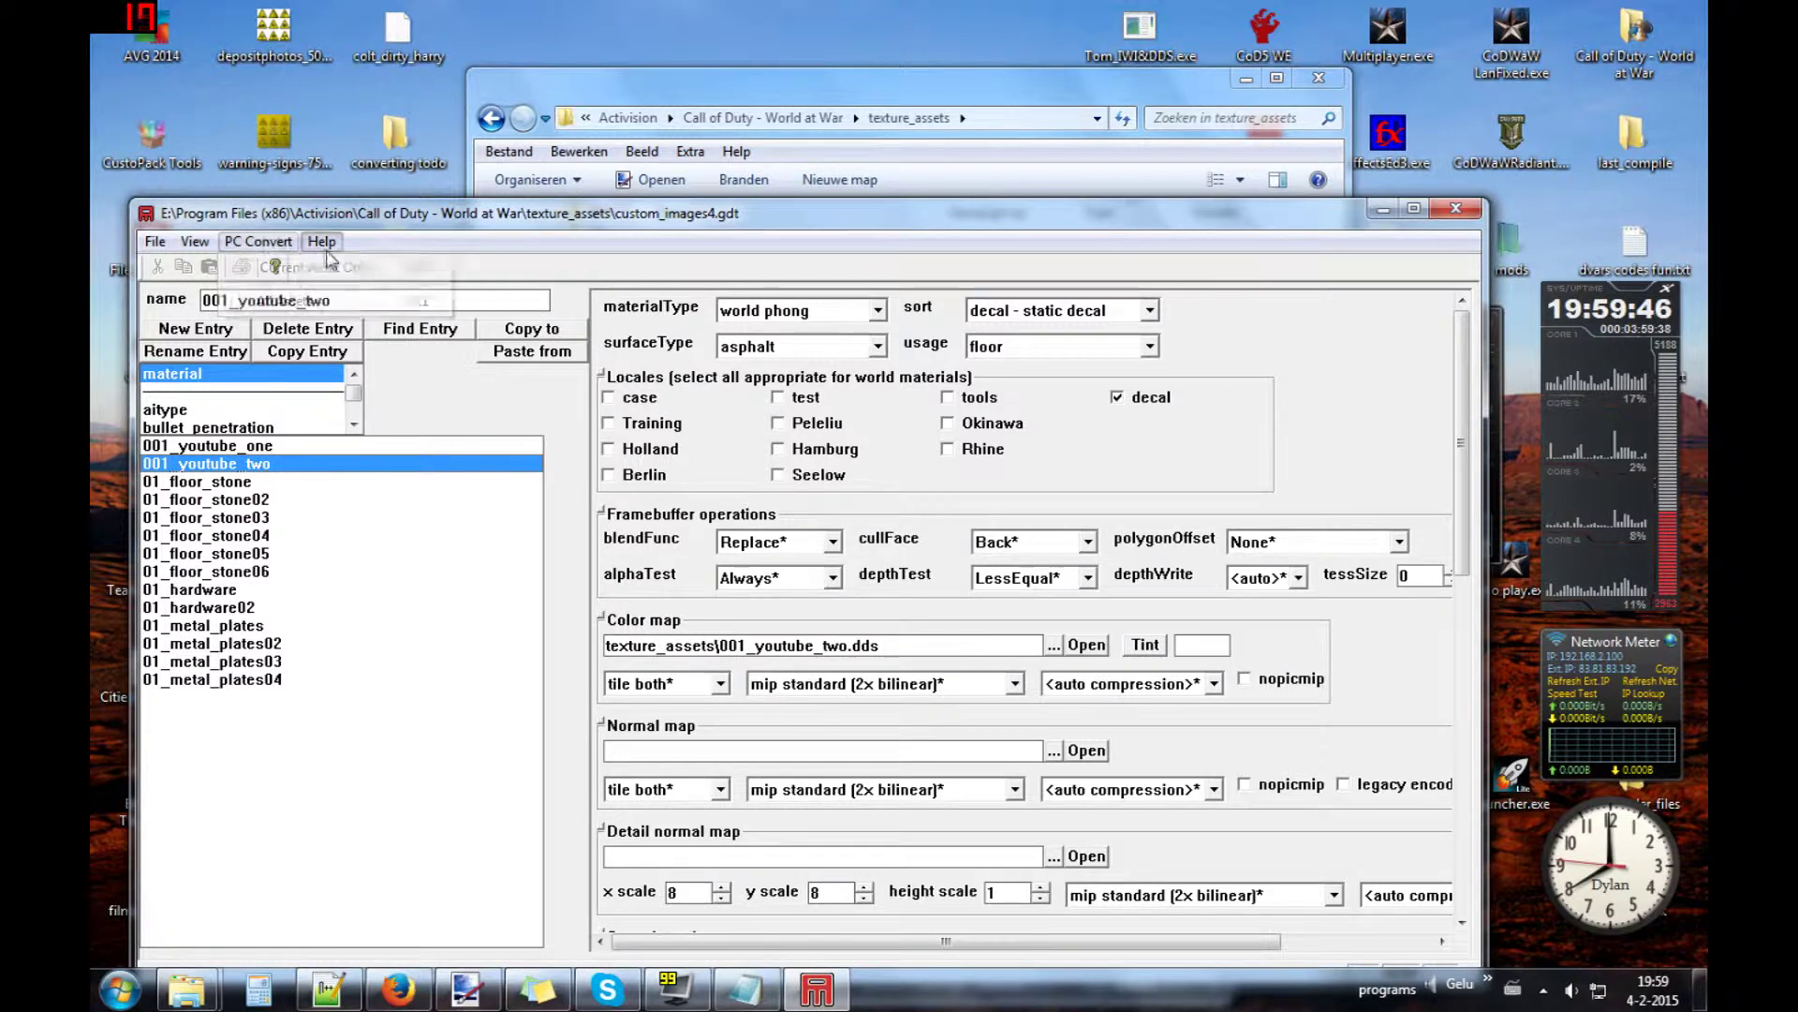
pyautogui.click(253, 242)
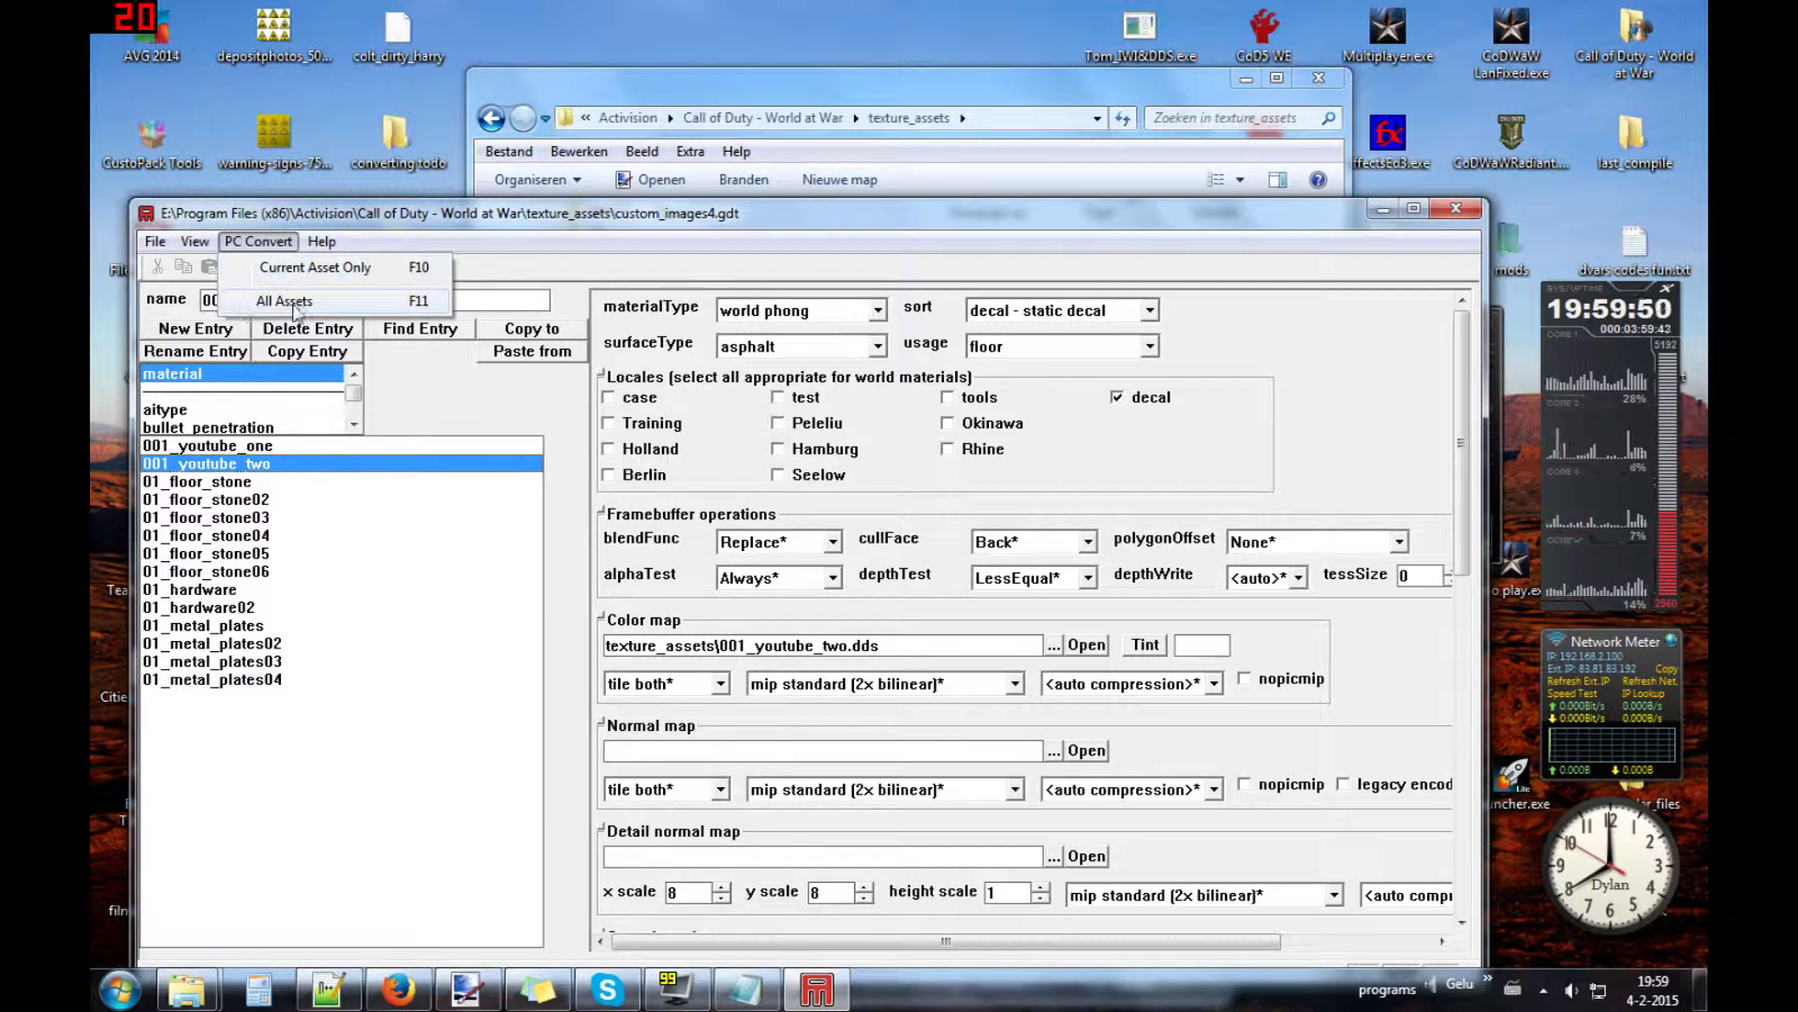
pyautogui.click(339, 300)
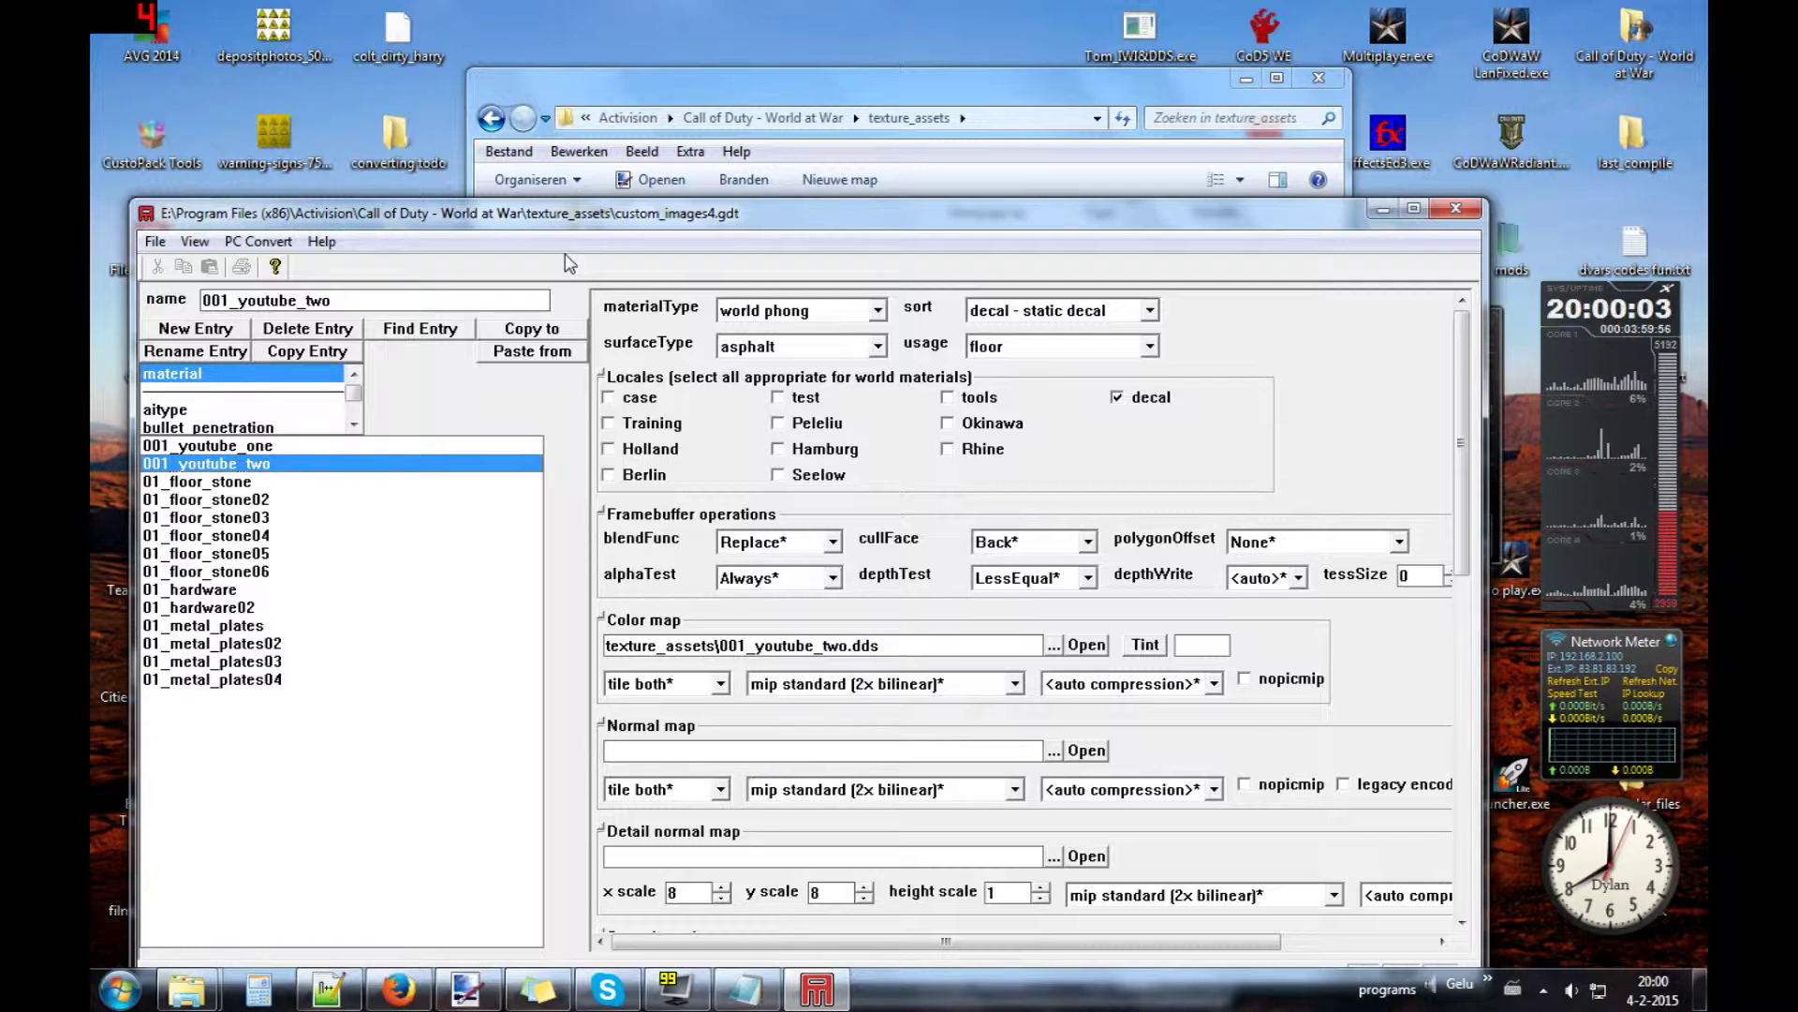
pyautogui.press('F5')
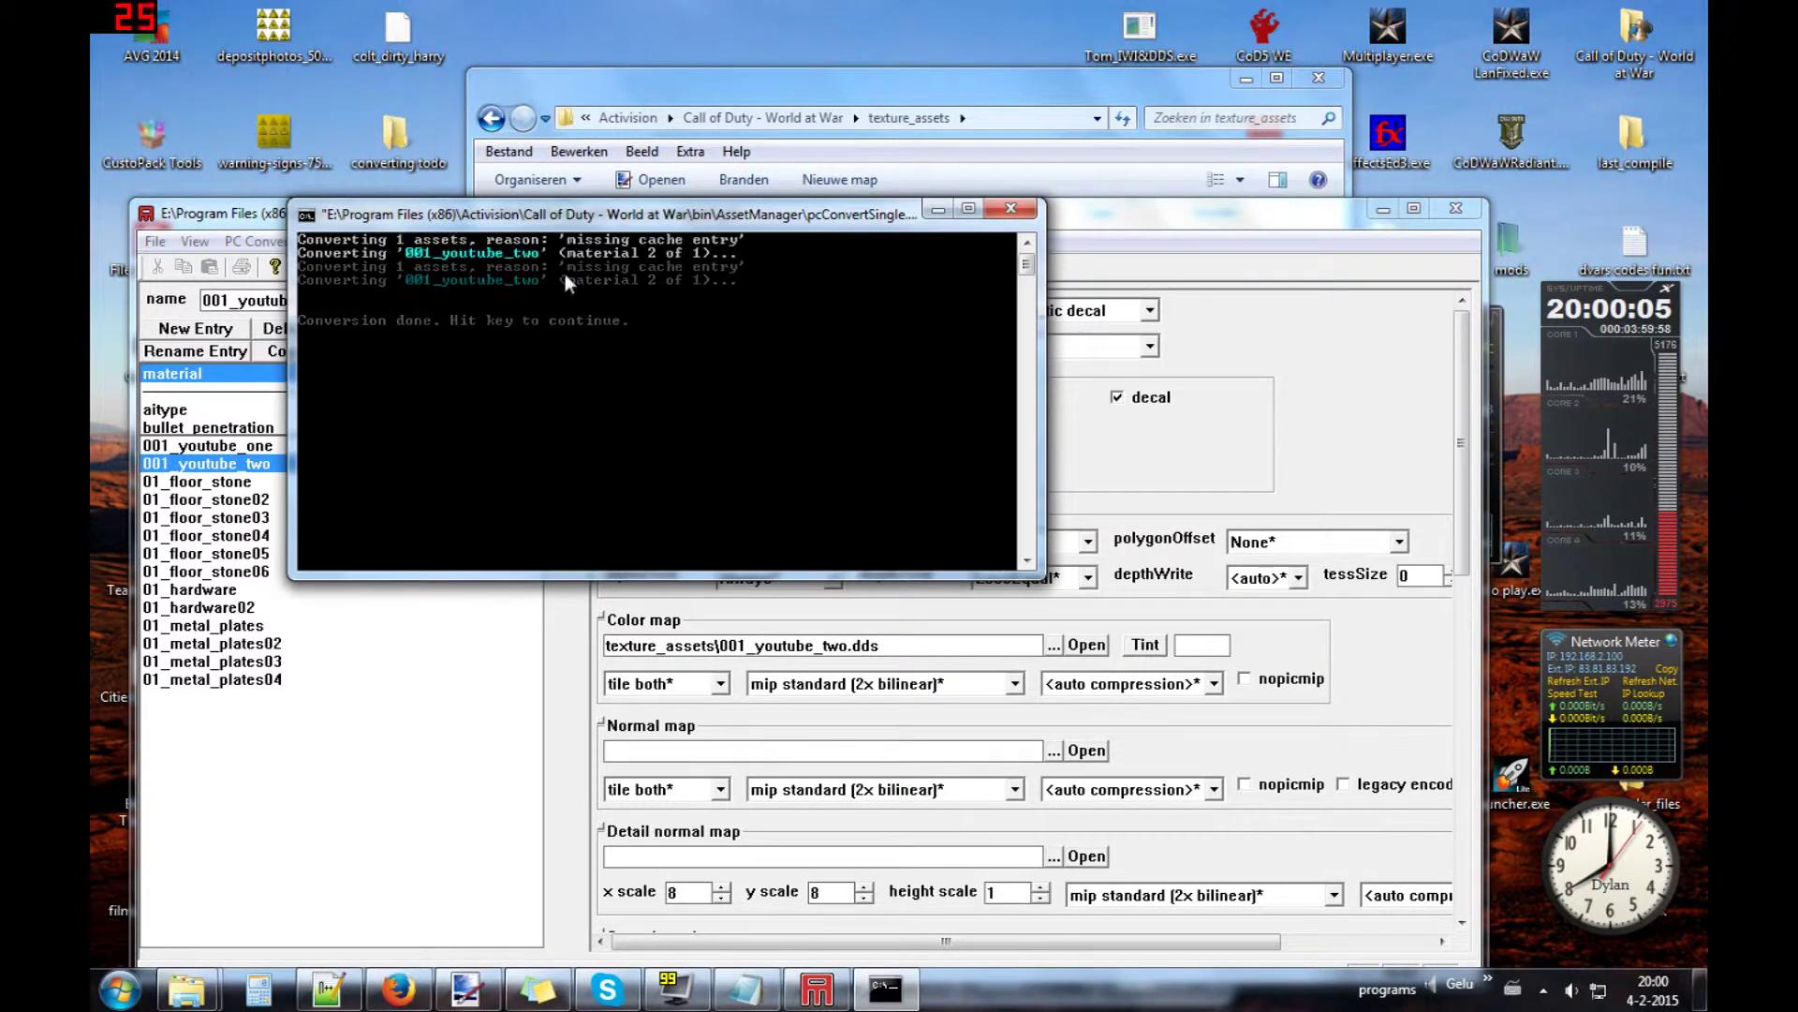
pyautogui.press('Return')
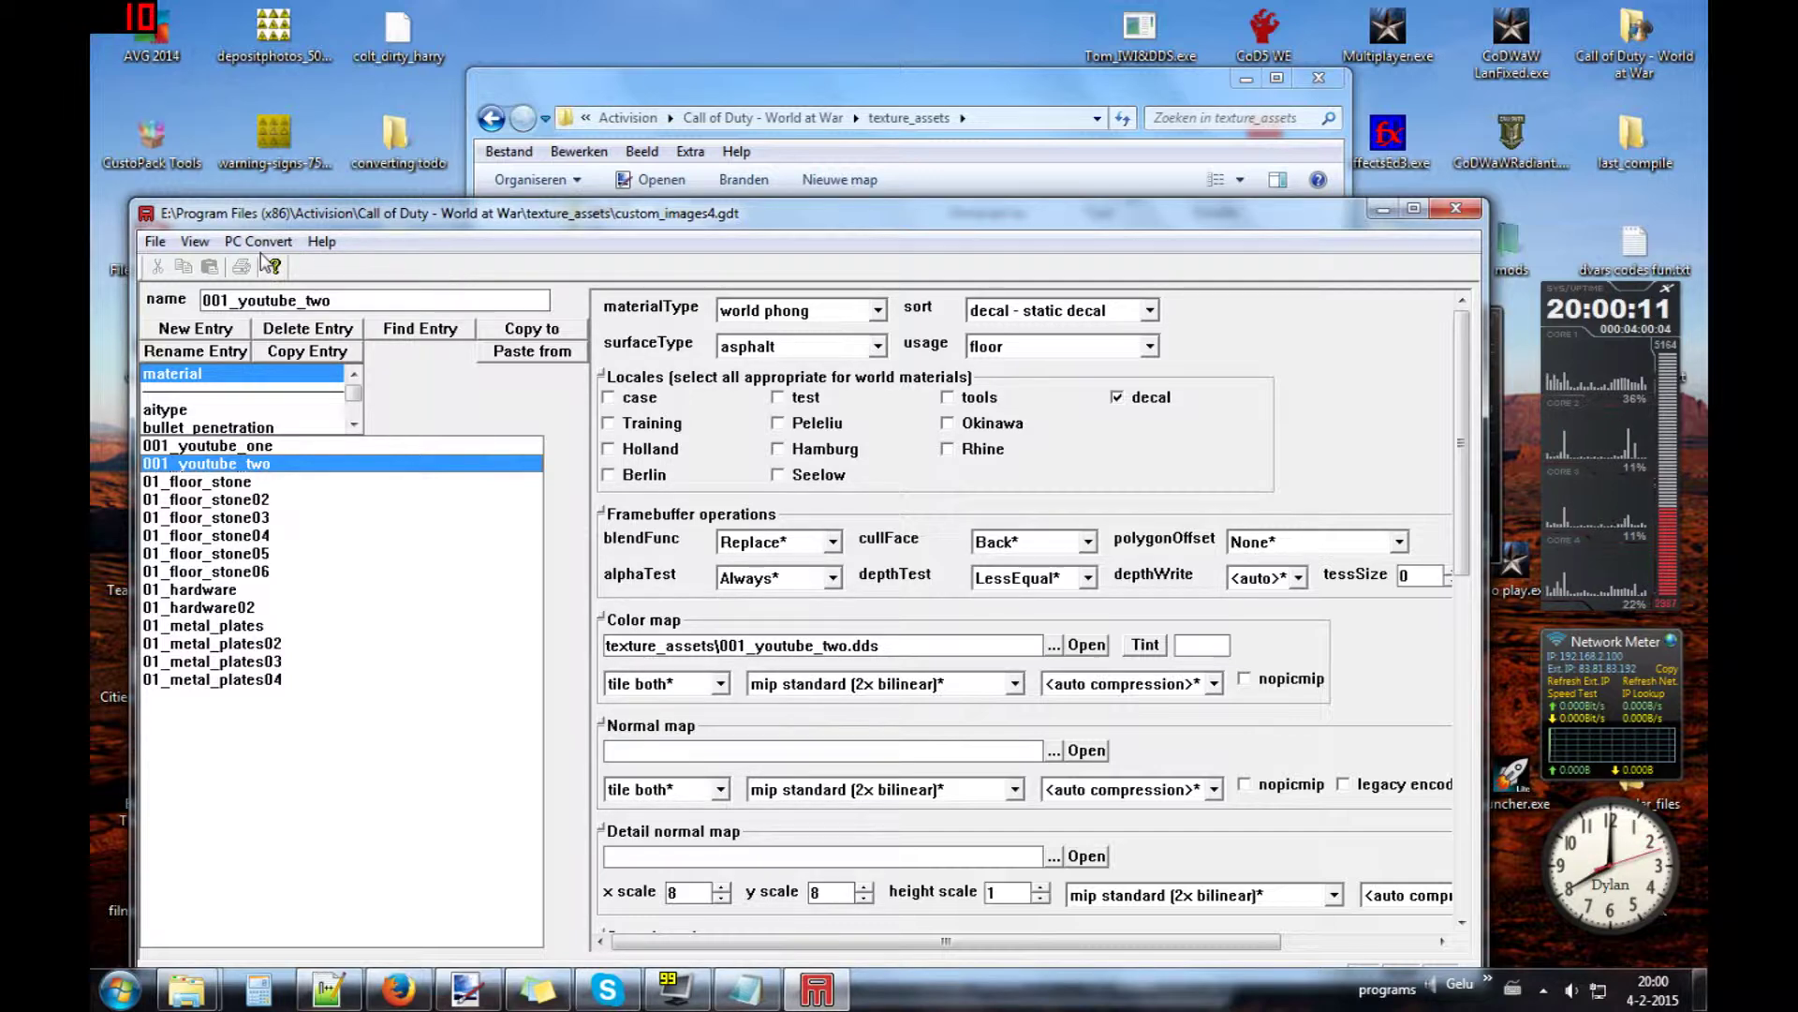
# - Save the custom_images4.gdt file
pyautogui.click(151, 246)
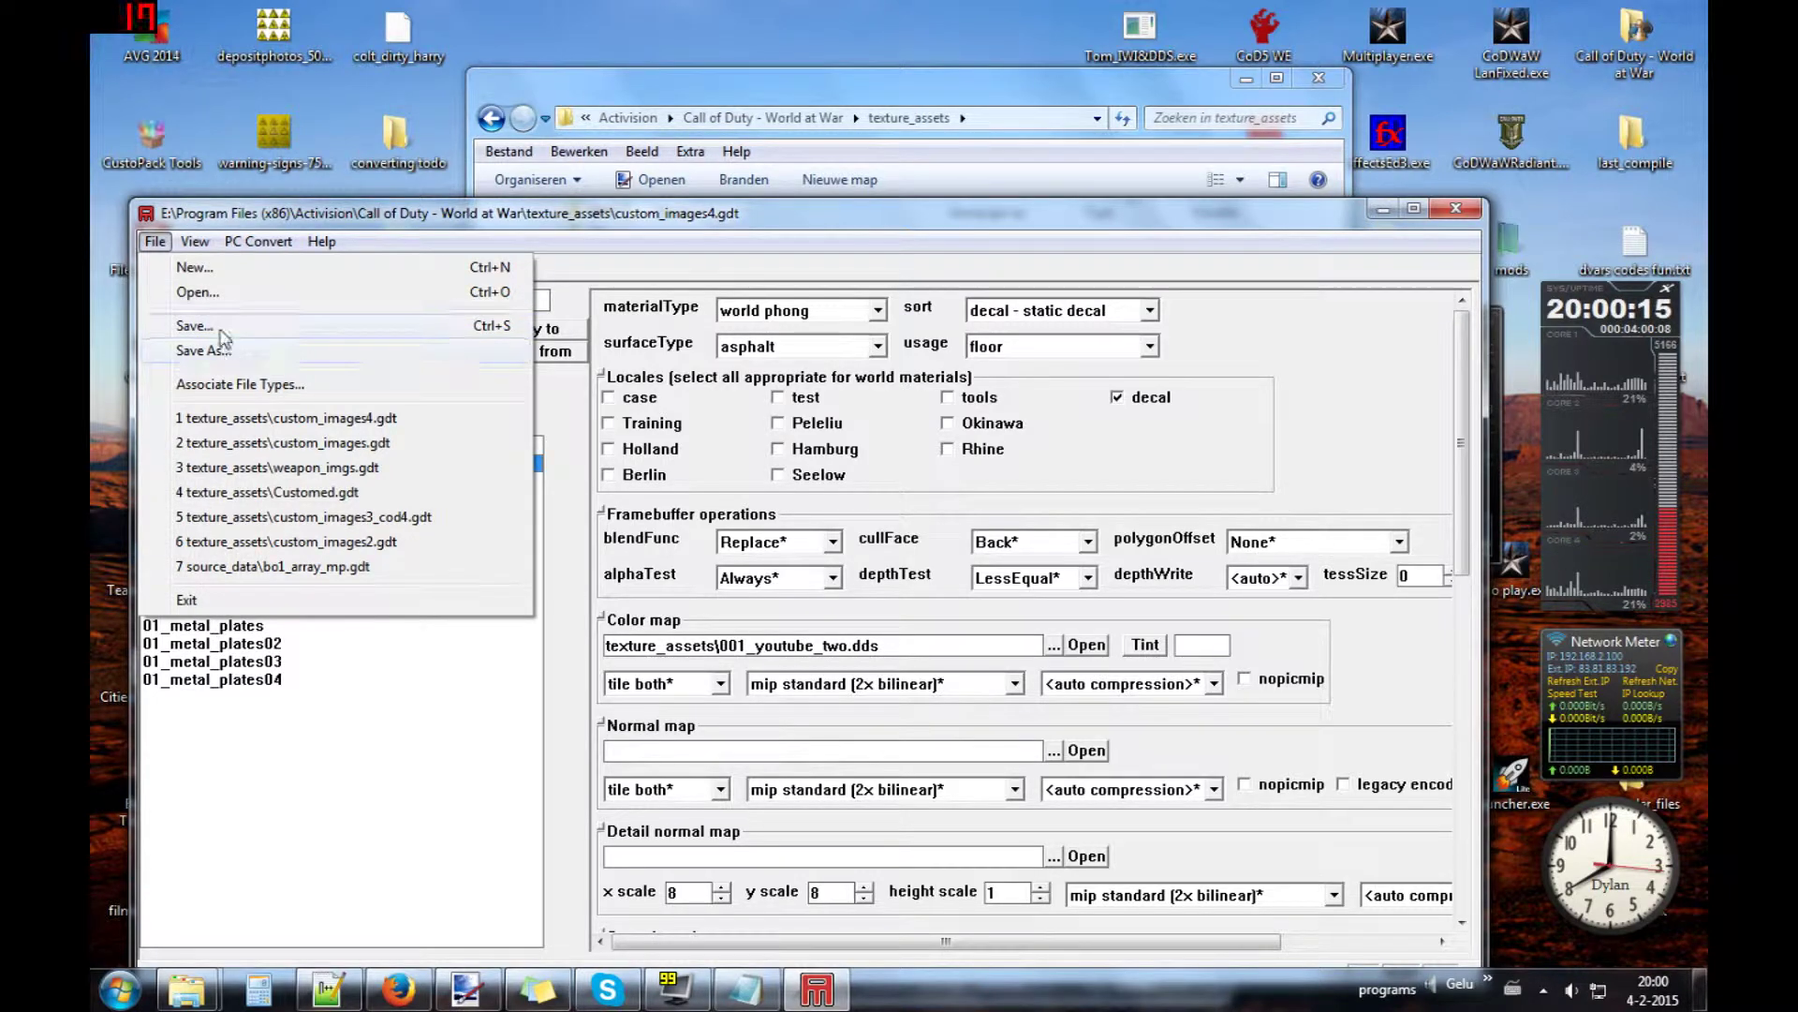
pyautogui.click(222, 330)
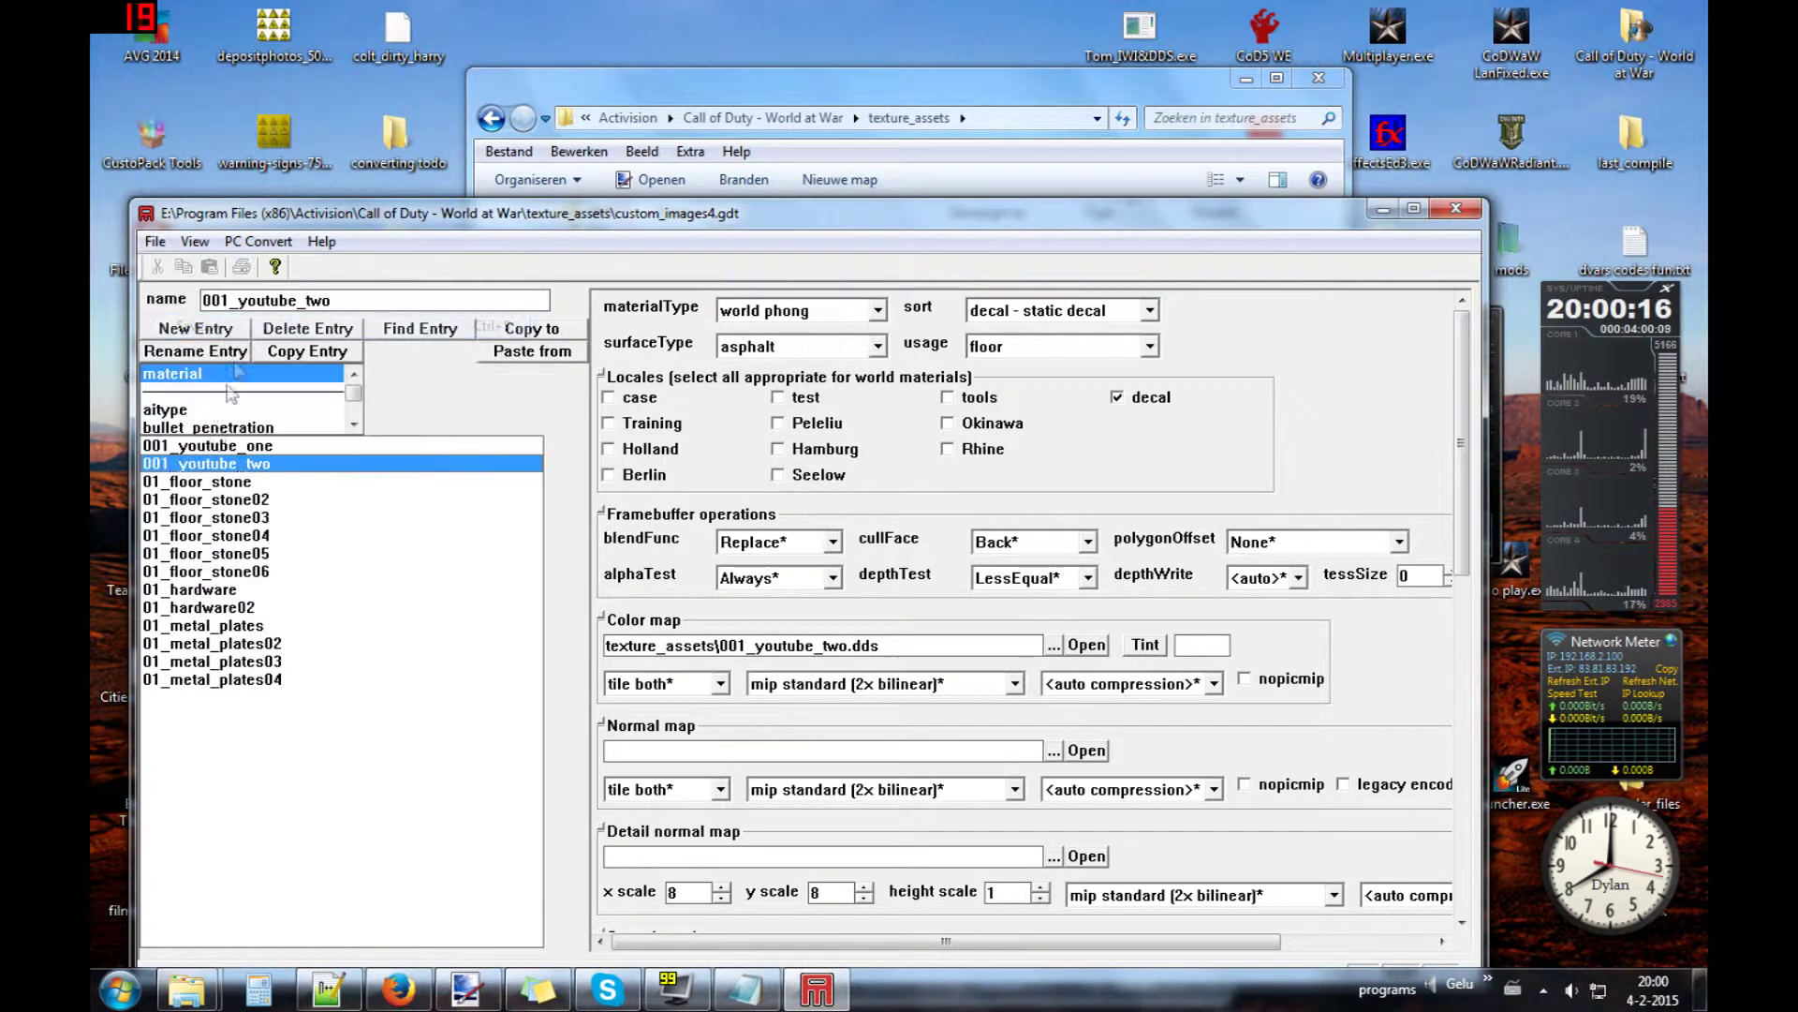
pyautogui.click(155, 246)
pyautogui.click(281, 340)
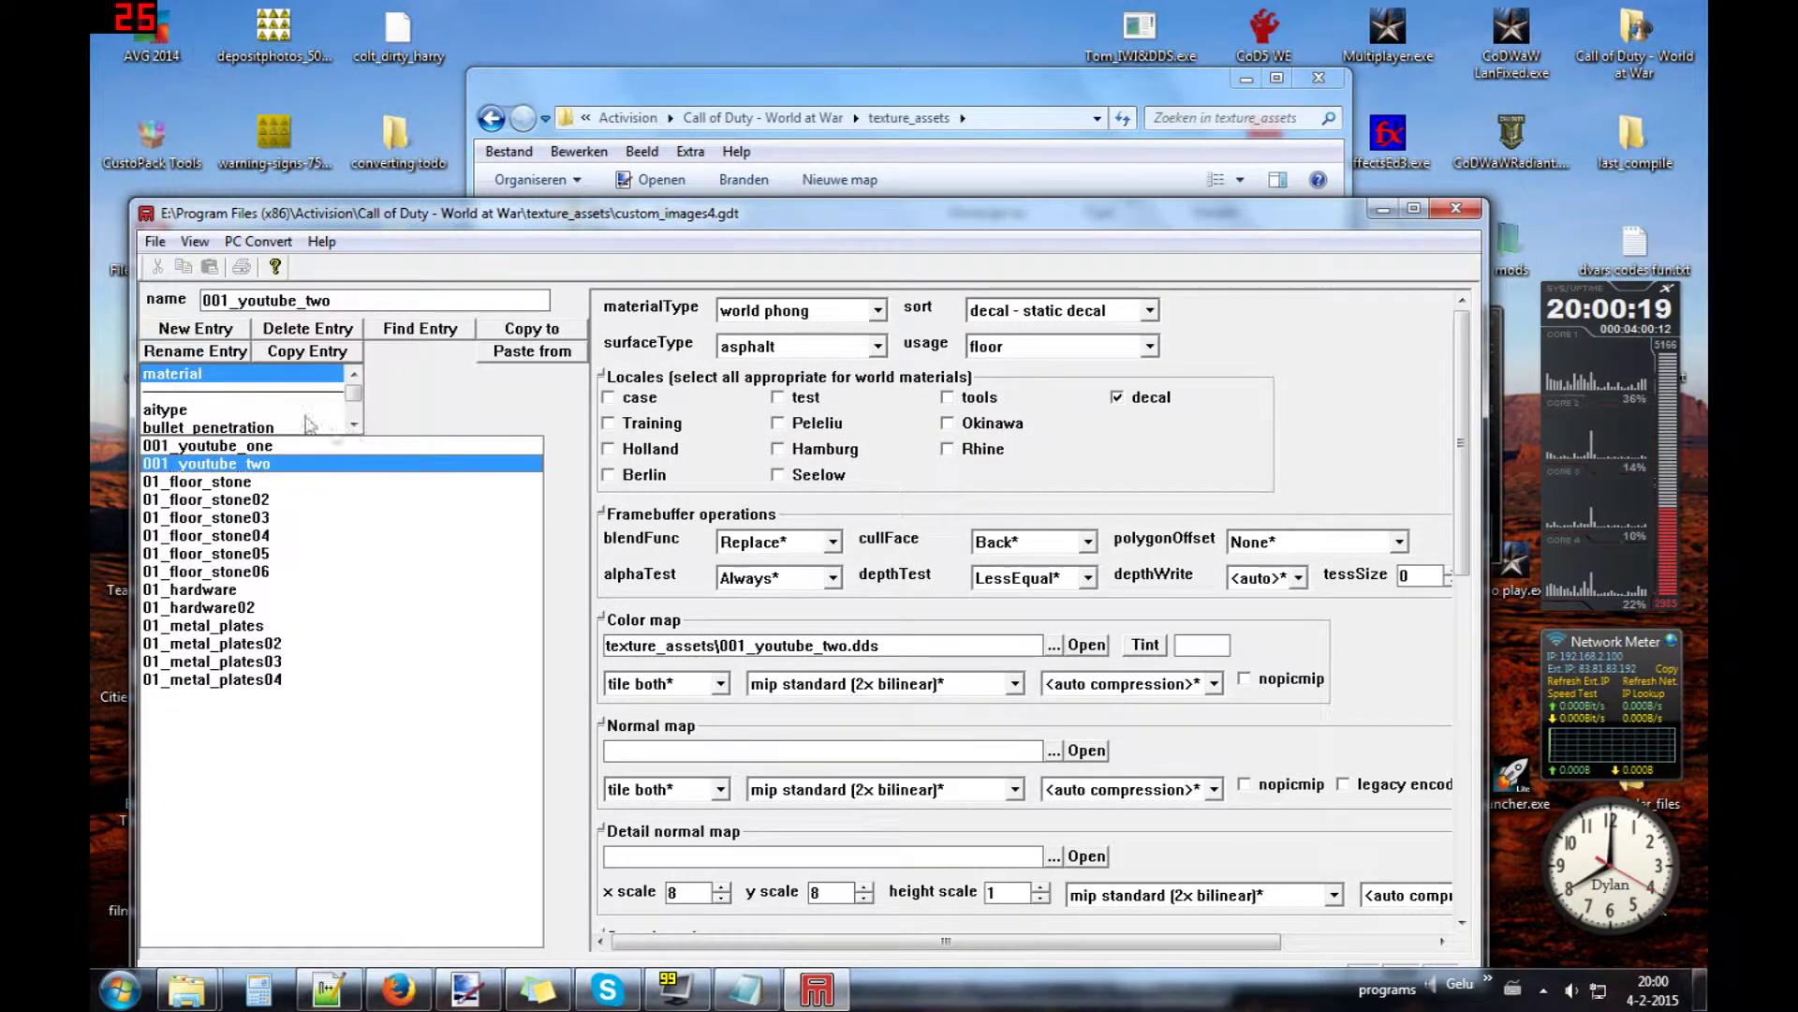
# - Copy 001_youtube_two into a new entry named 001_youtube_three
pyautogui.click(281, 342)
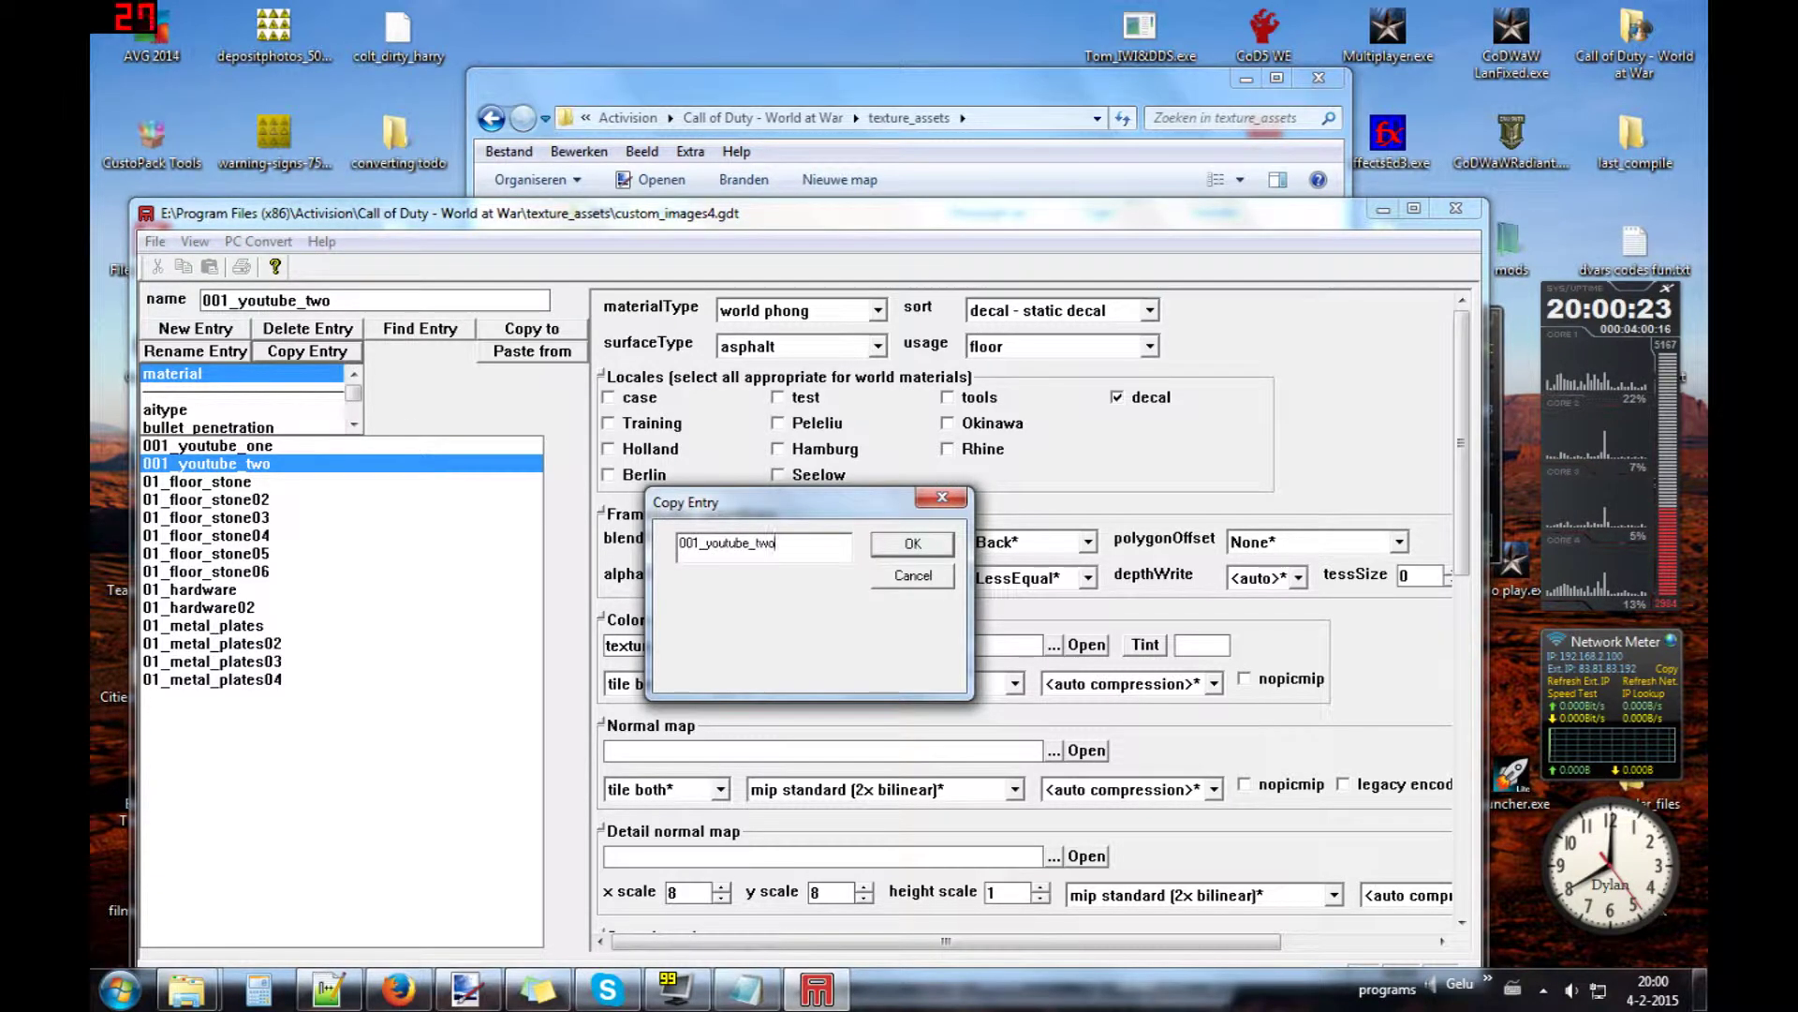
pyautogui.write('hree')
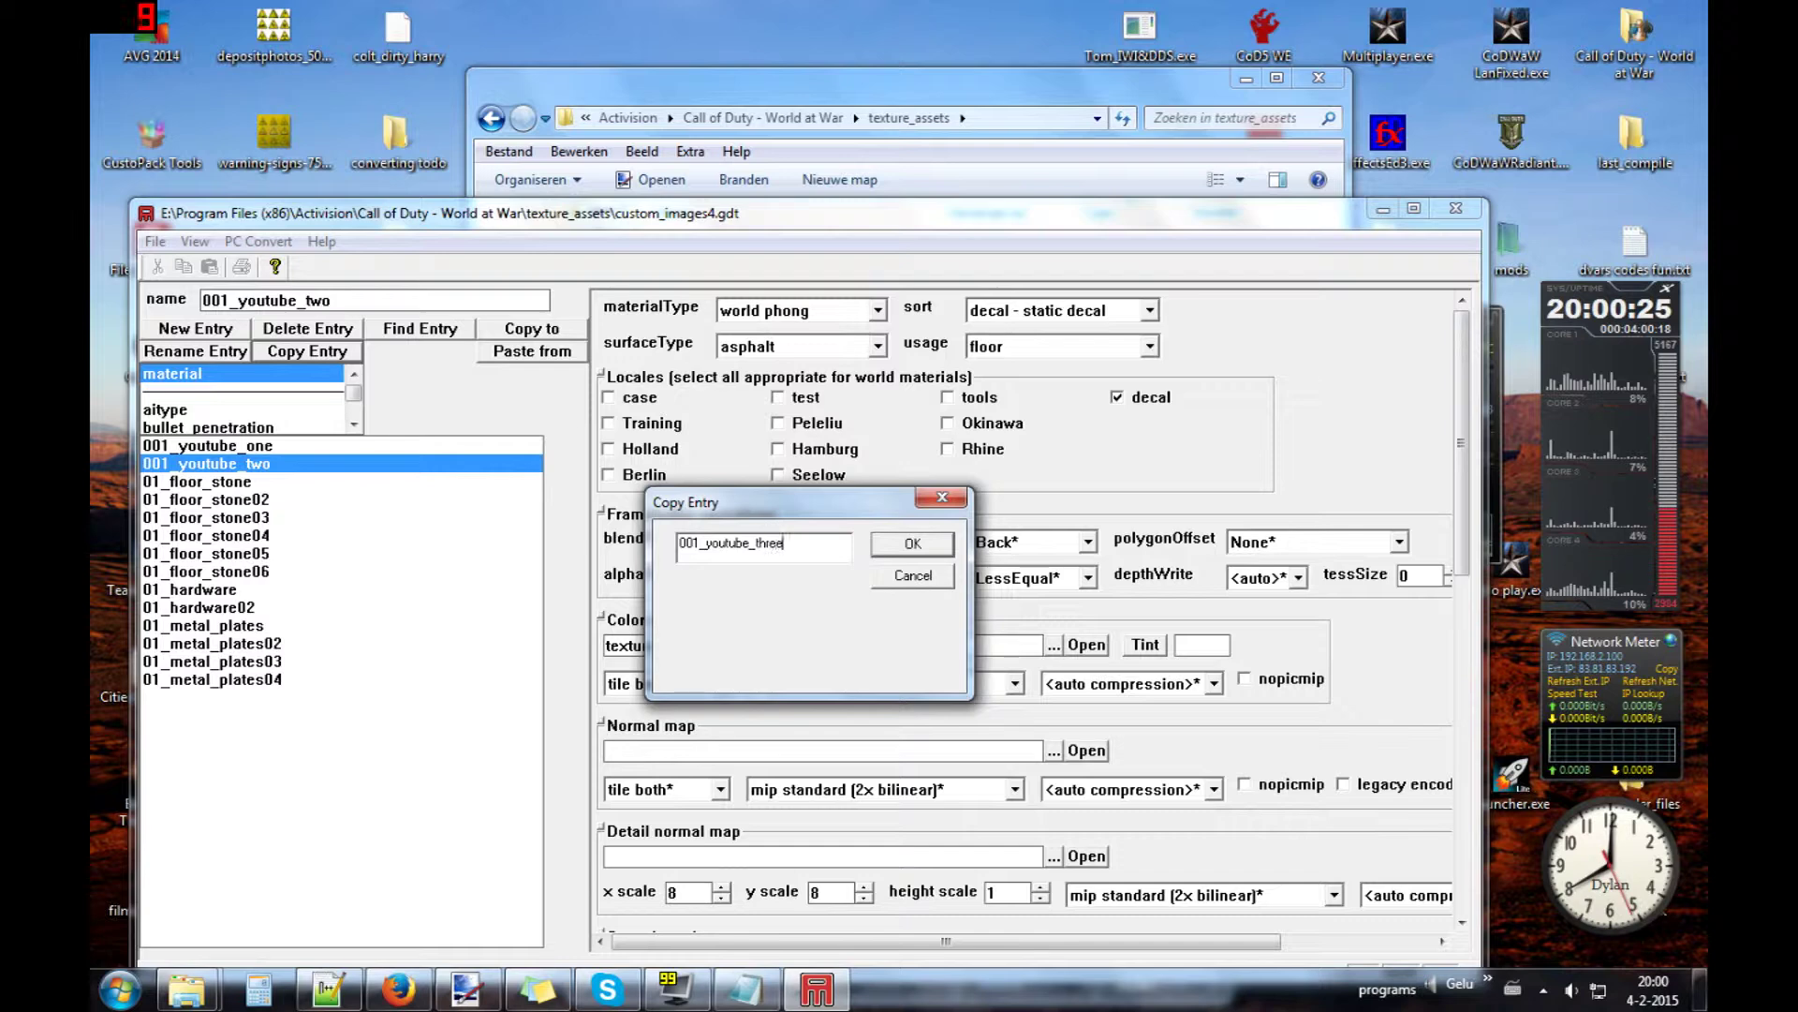
pyautogui.click(913, 544)
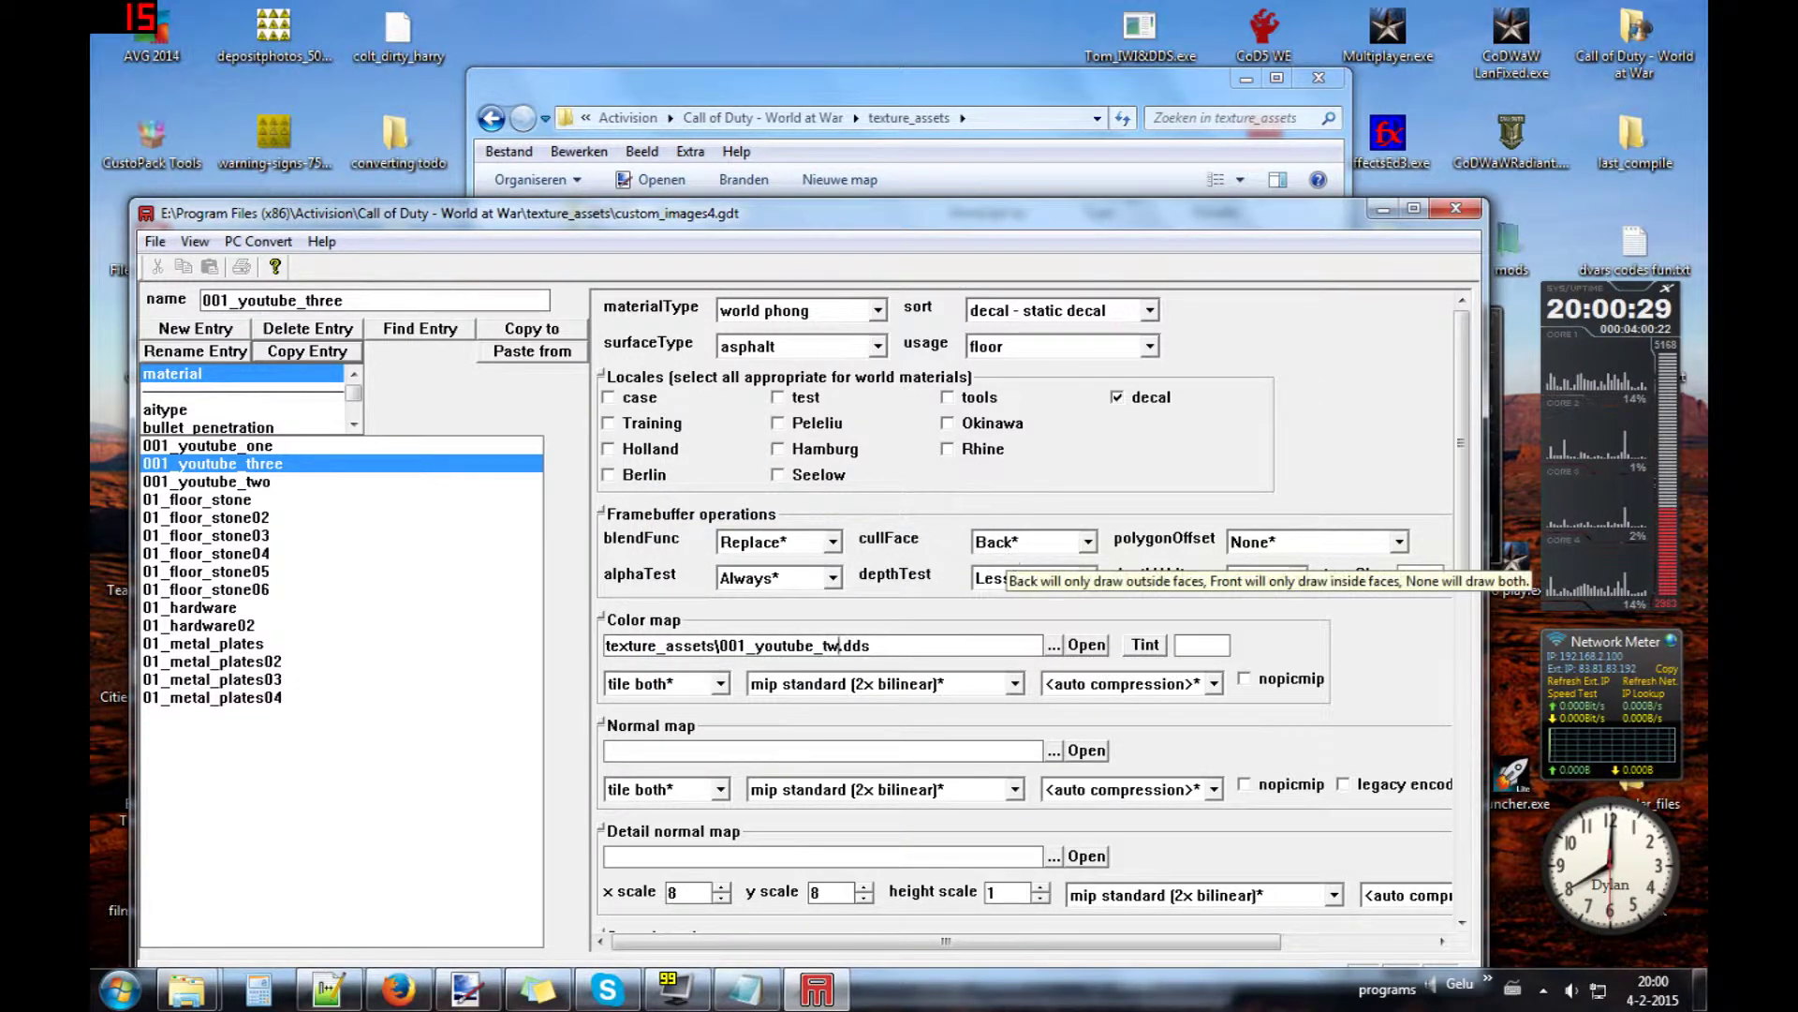
# - Point the colour map to texture_assets\001_youtube_three.dds
pyautogui.press('BackSpace')
pyautogui.press('BackSpace')
pyautogui.write('hh')
pyautogui.write('re')
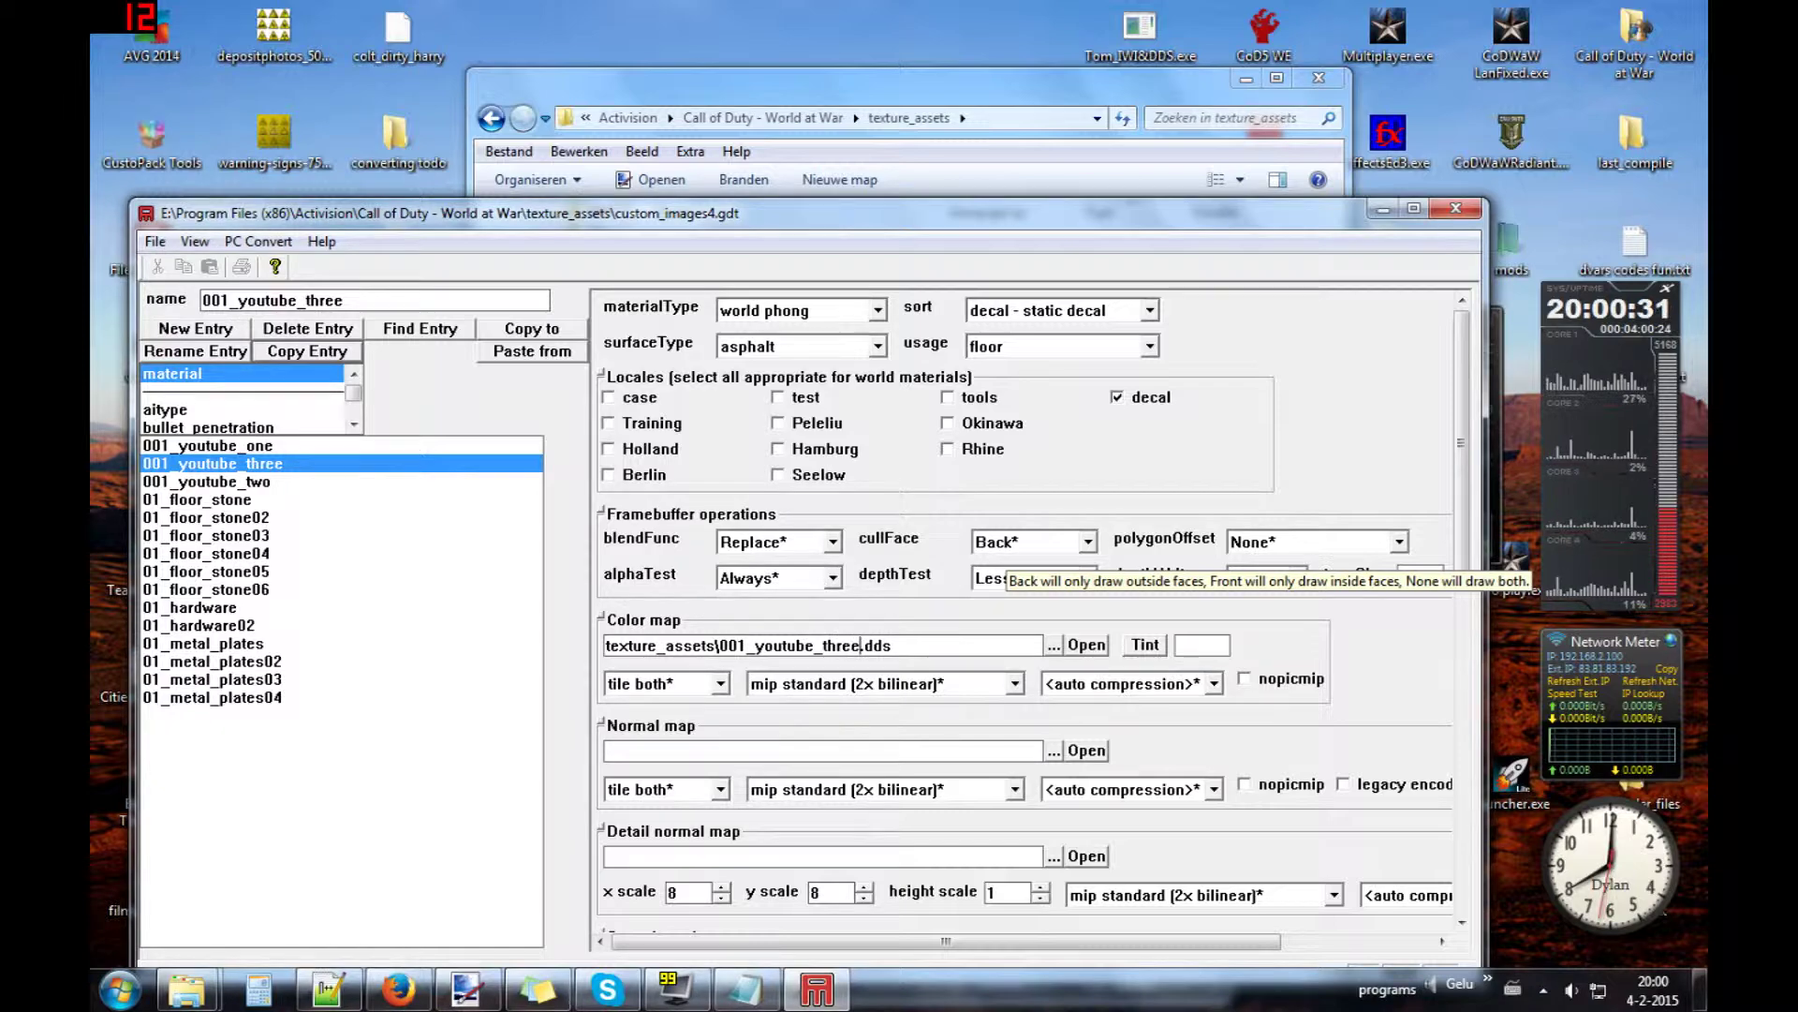
pyautogui.write('e')
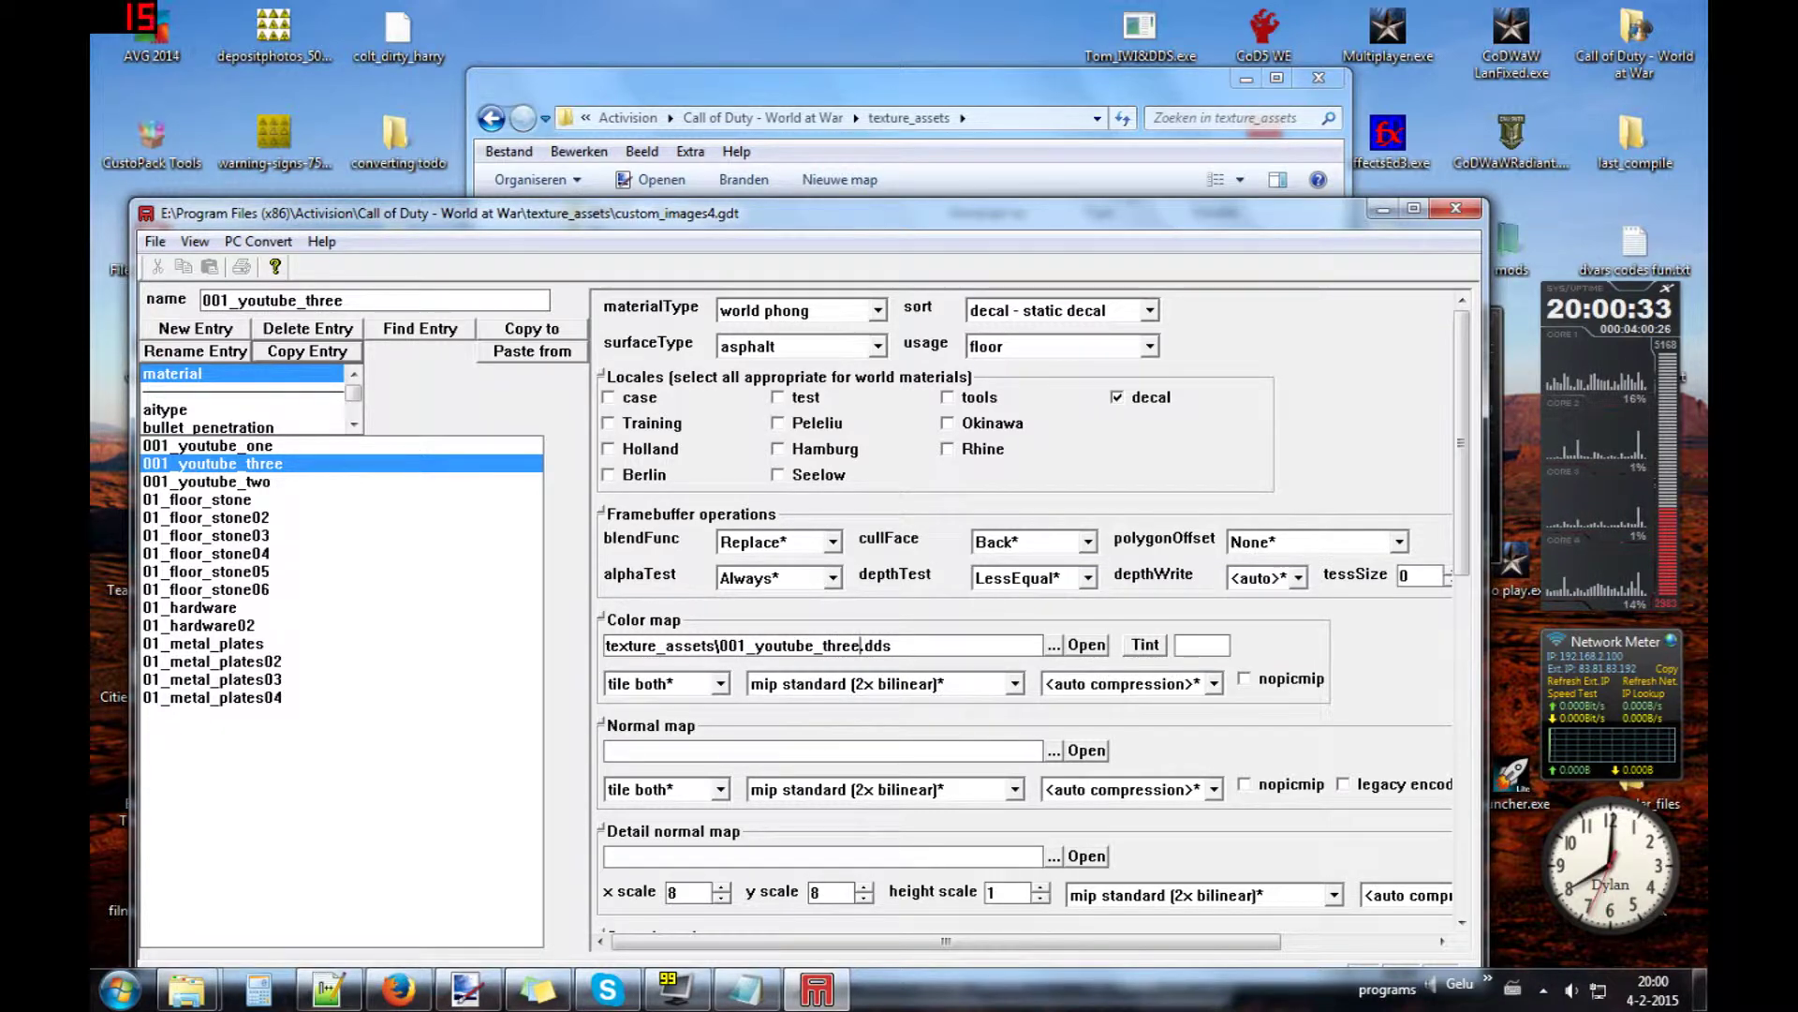
pyautogui.click(1053, 646)
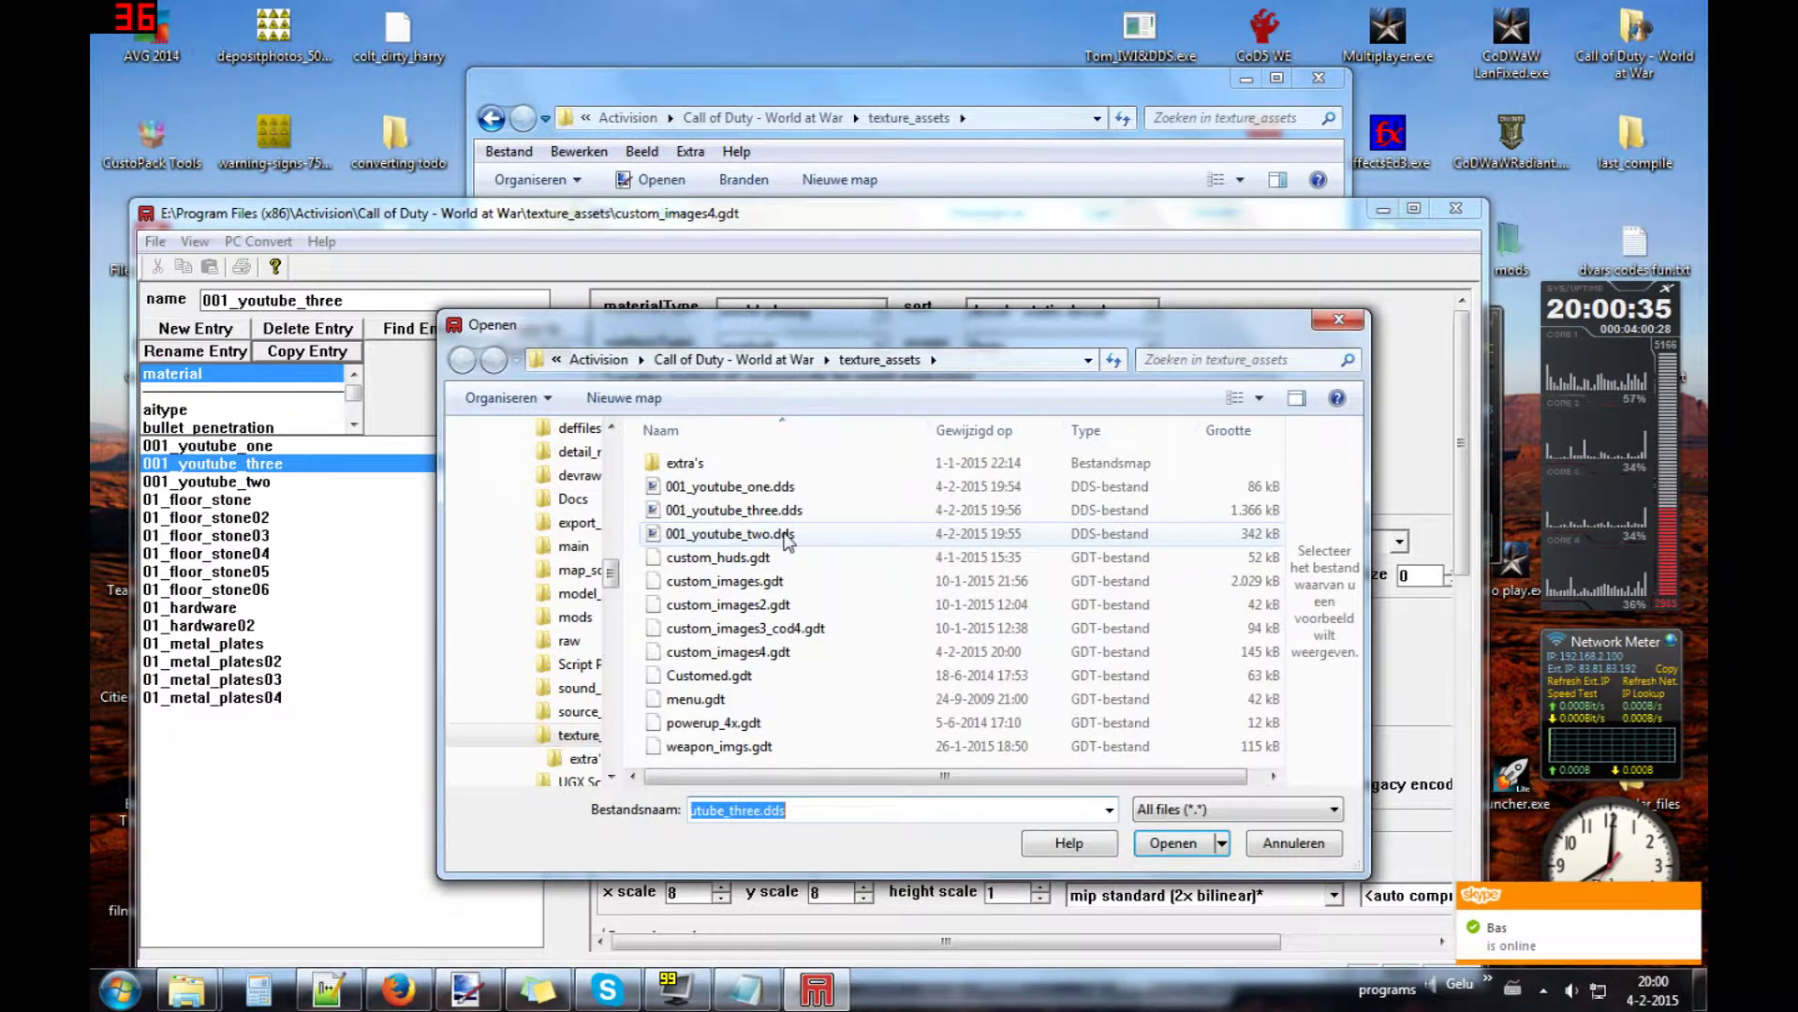
pyautogui.click(785, 534)
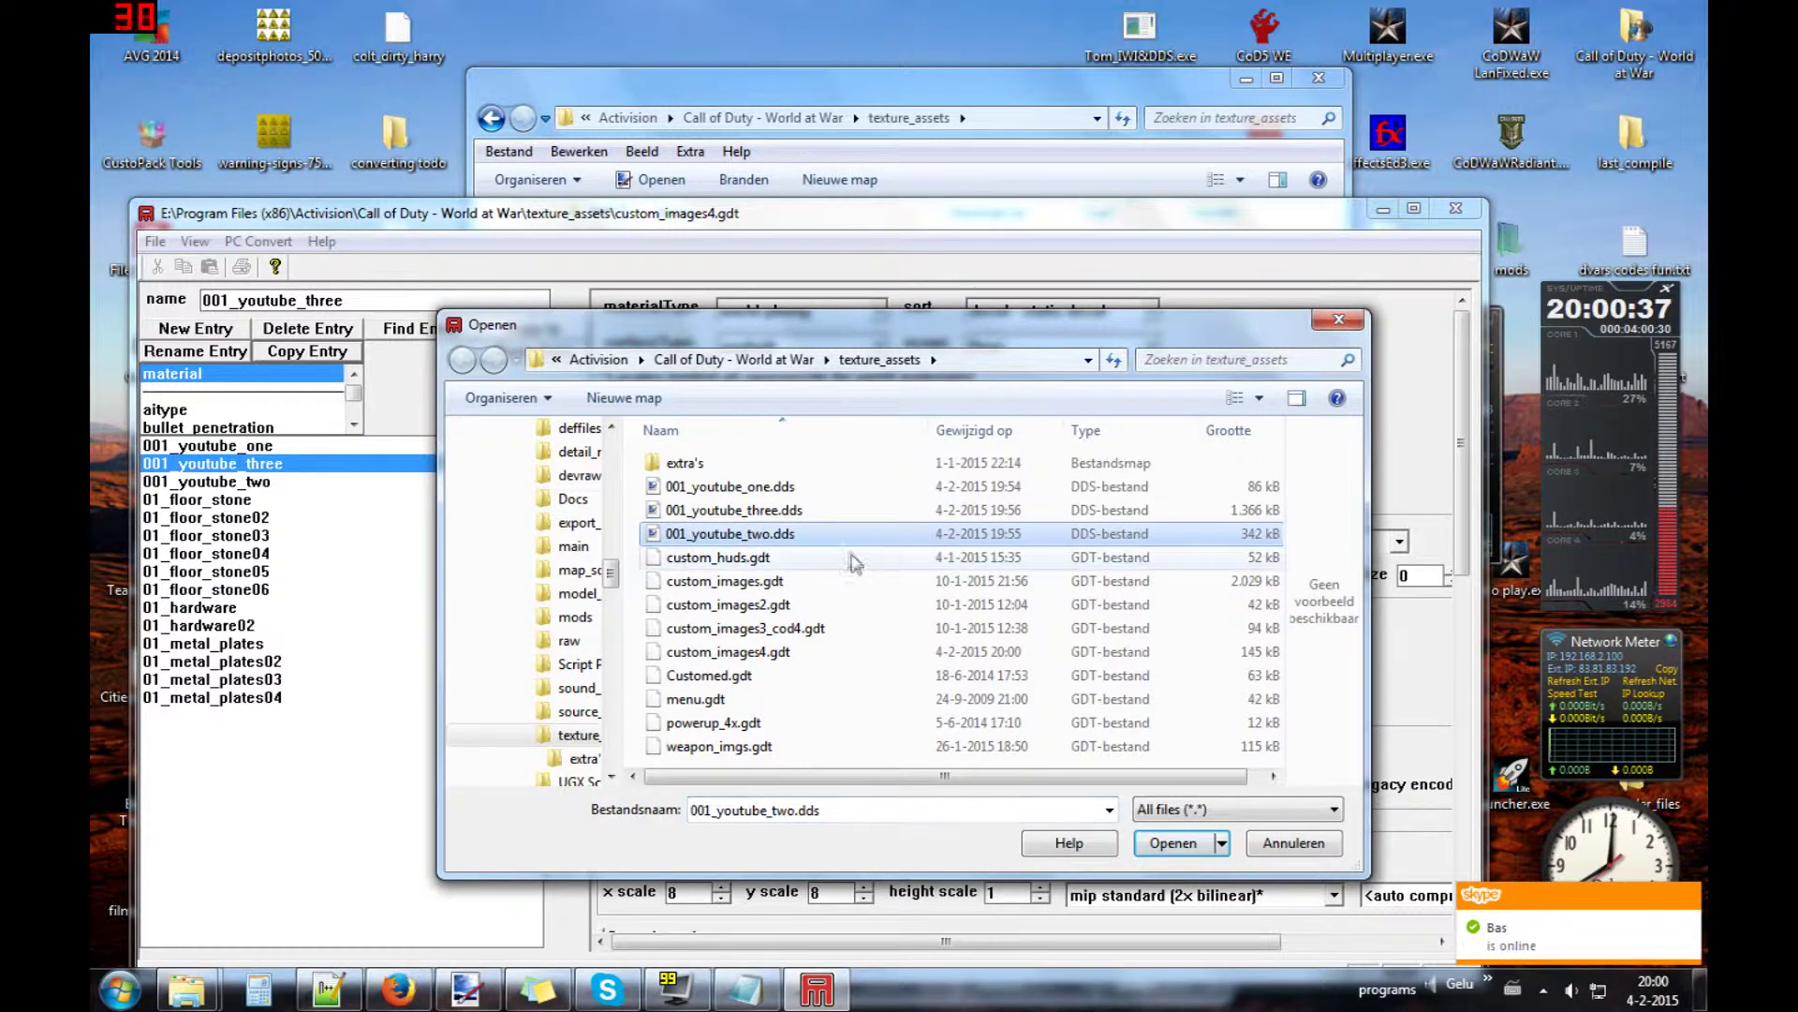
pyautogui.click(808, 514)
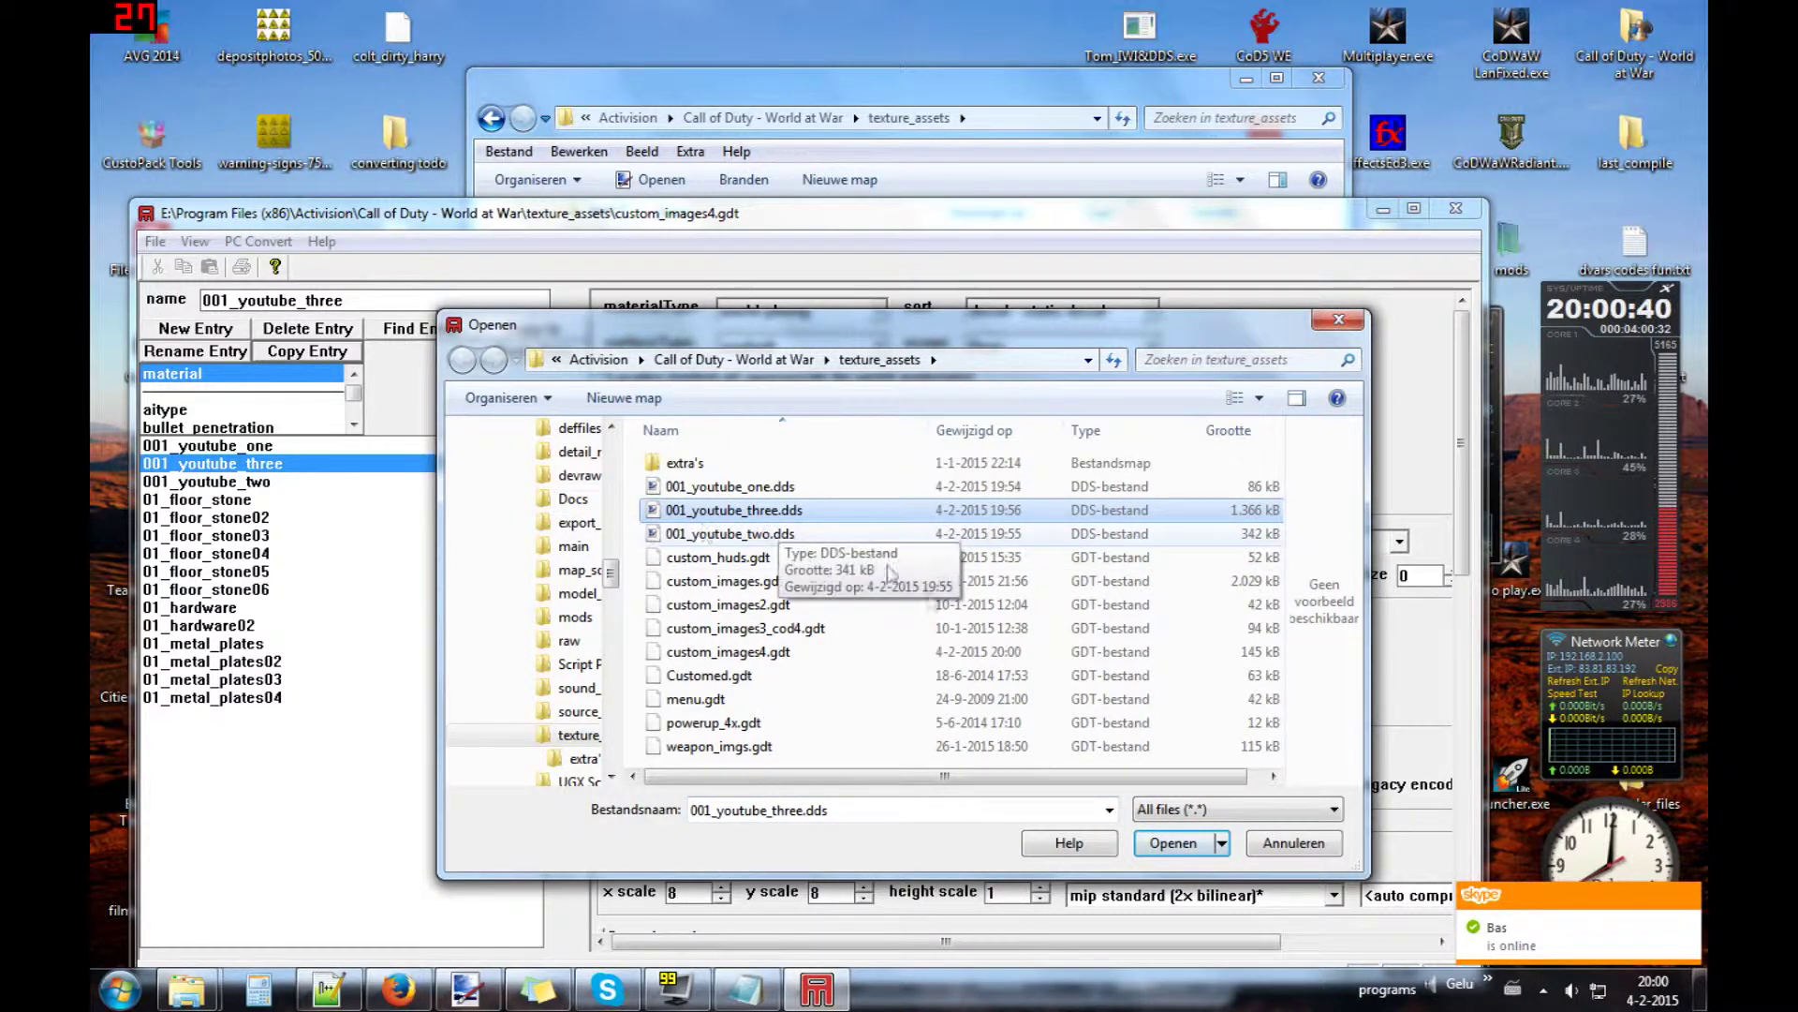
pyautogui.click(1174, 843)
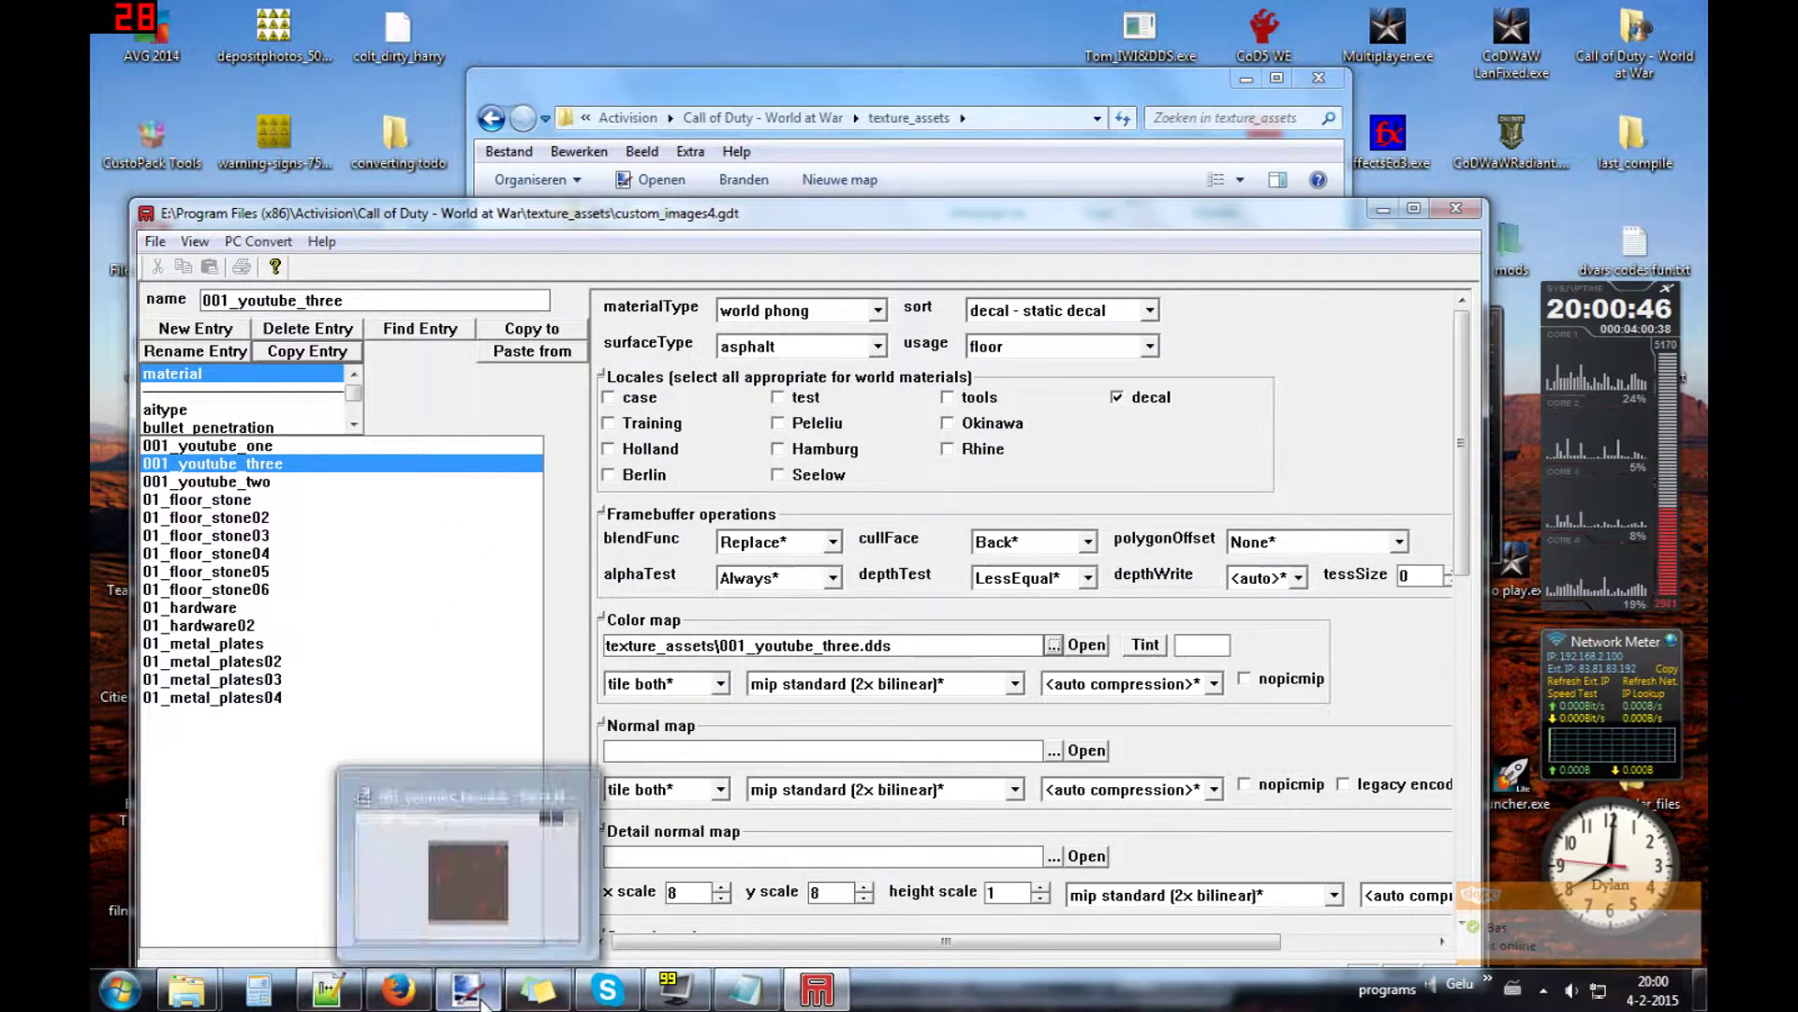
pyautogui.click(486, 1000)
# - View the blue 001_youtube_three.dds texture in Paint.NET
pyautogui.click(1555, 71)
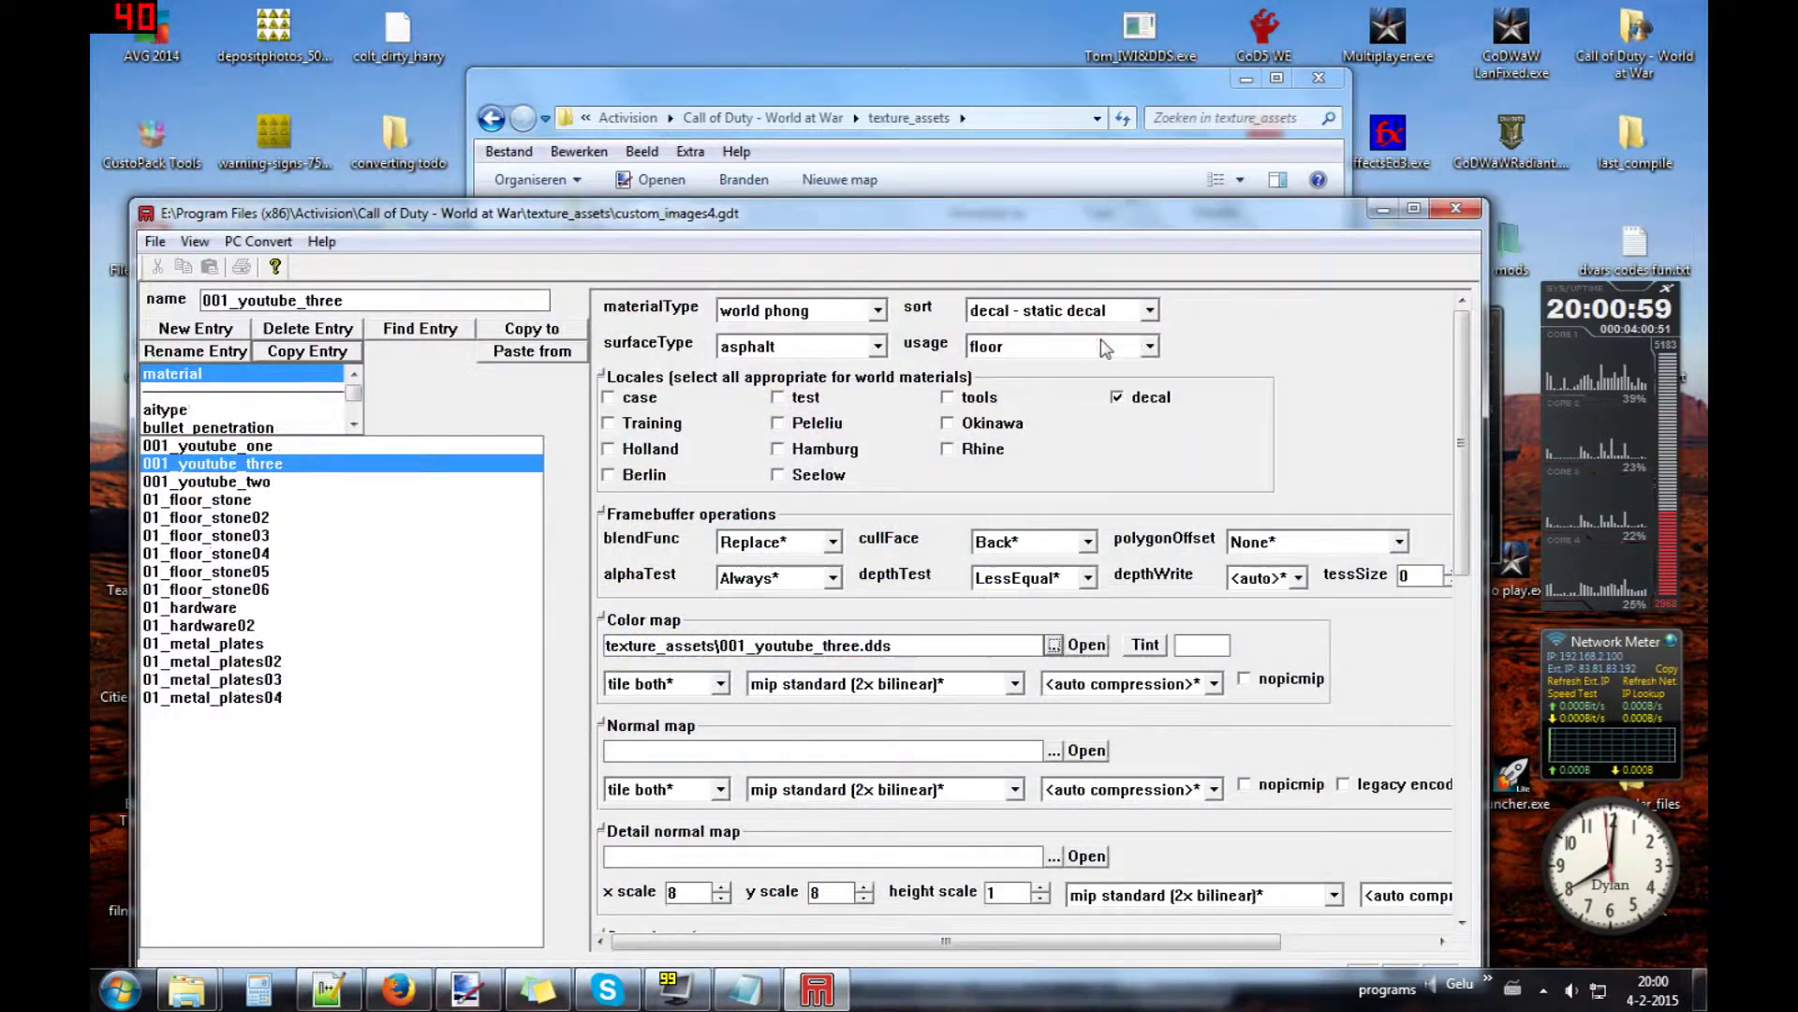
pyautogui.click(1110, 349)
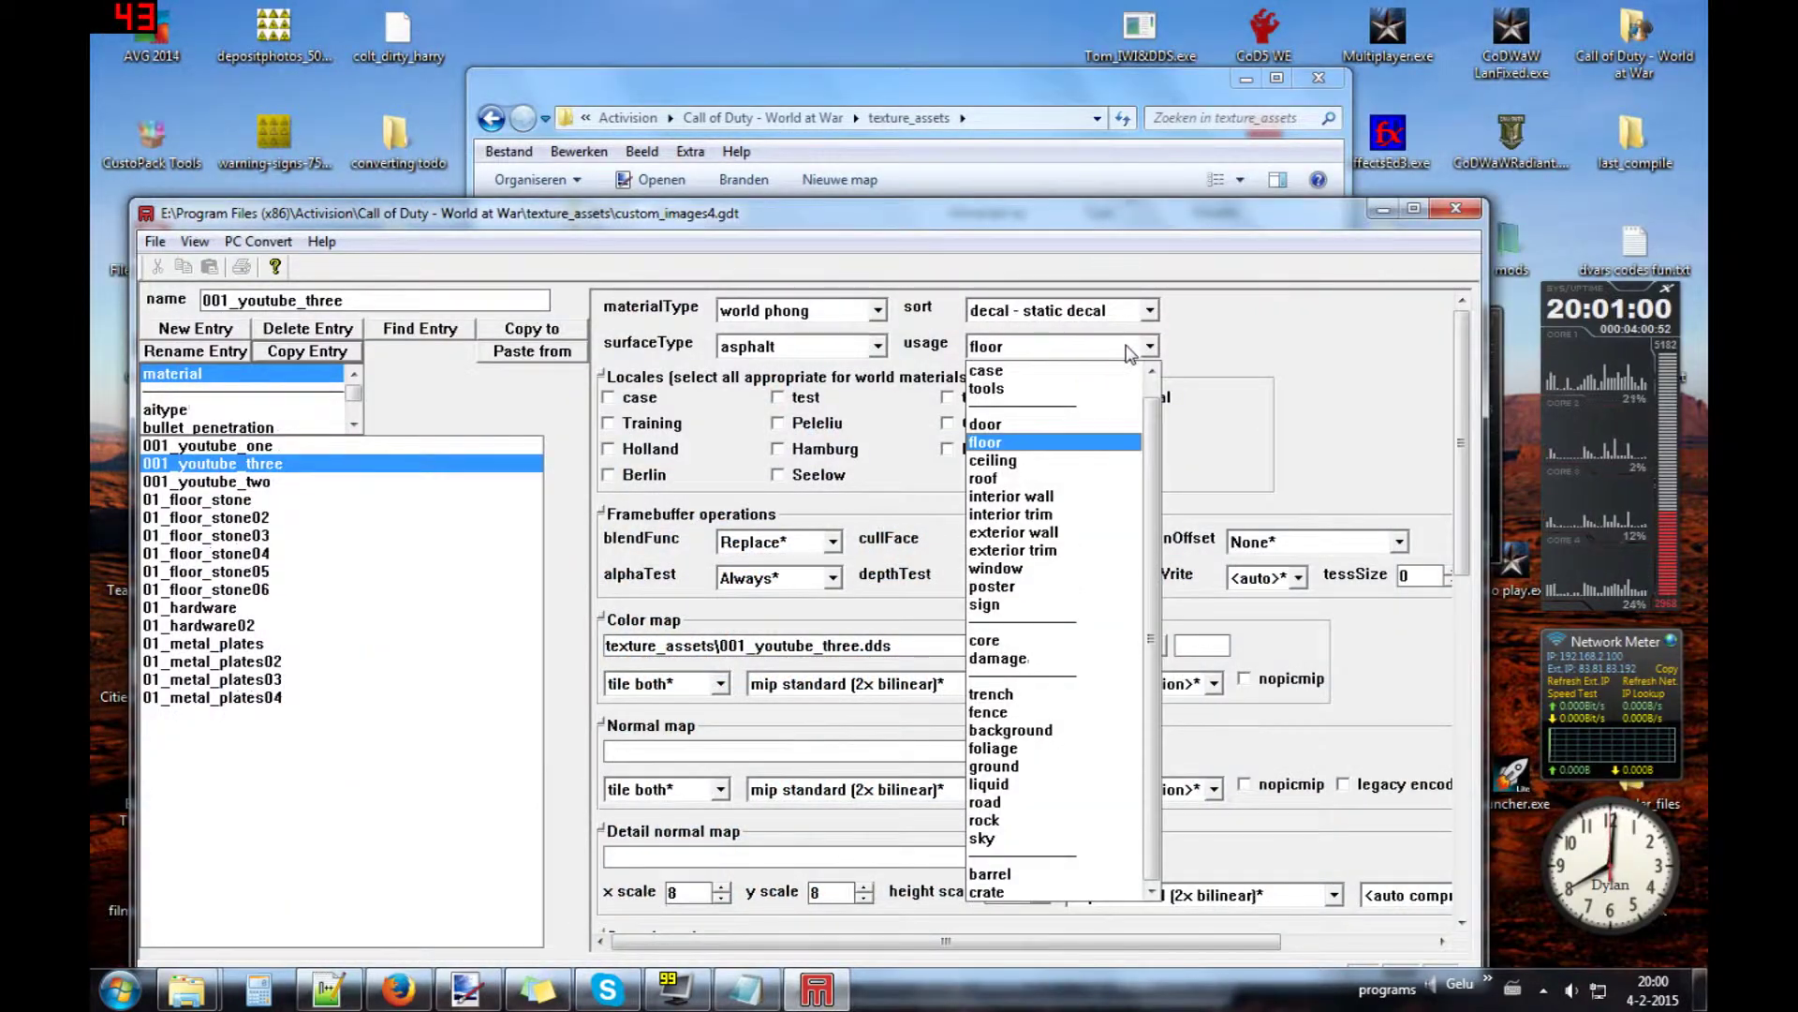
# - Give 001_youtube_three ceiling usage and a paper surface type
pyautogui.click(993, 460)
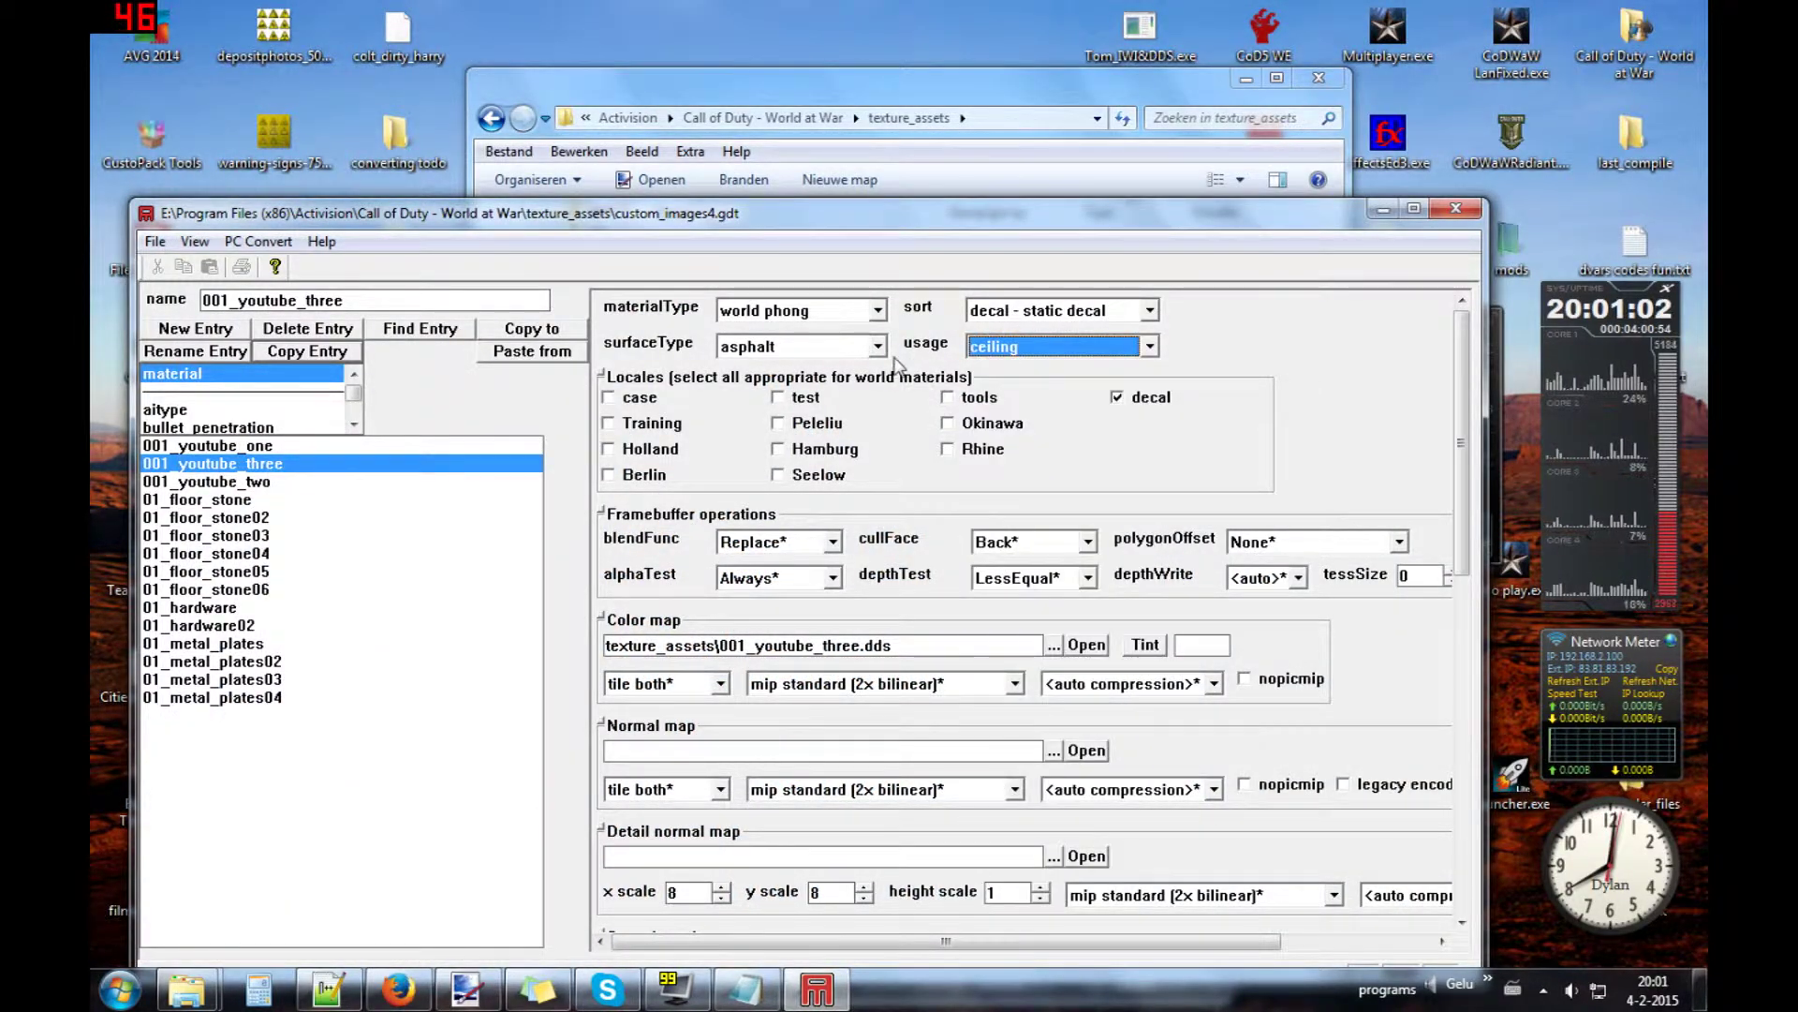
pyautogui.click(878, 347)
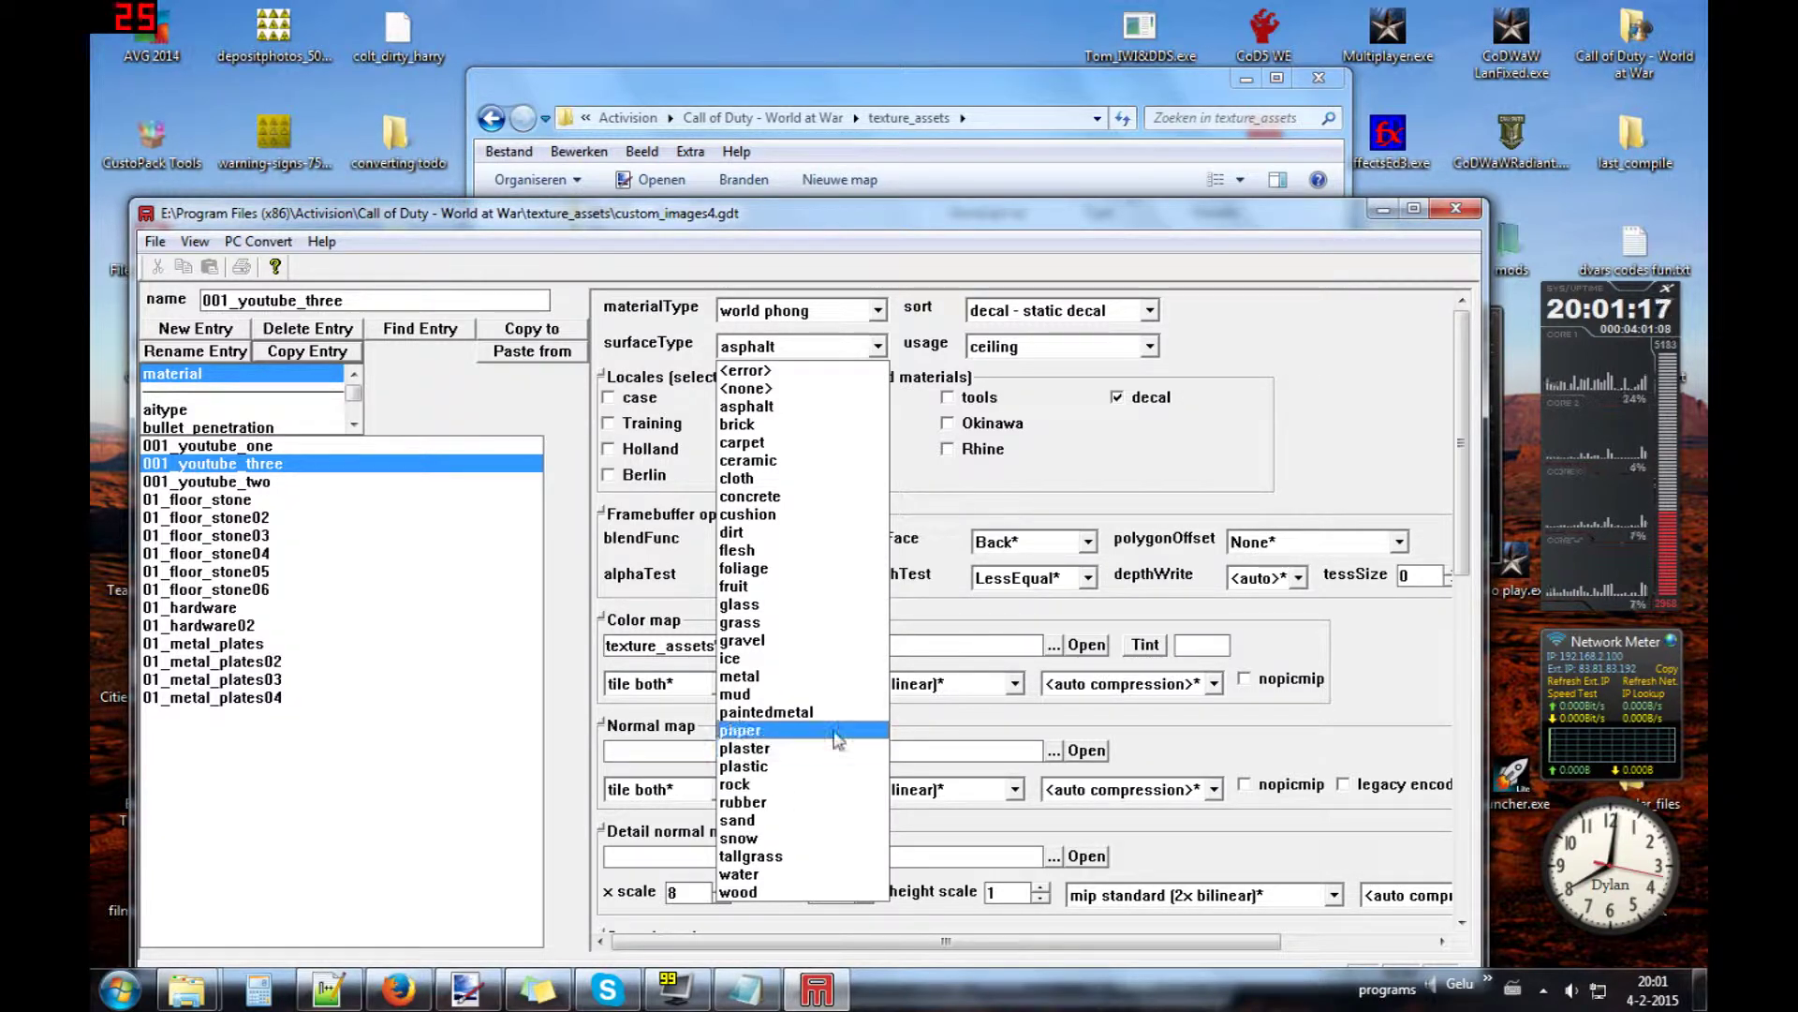
pyautogui.click(790, 740)
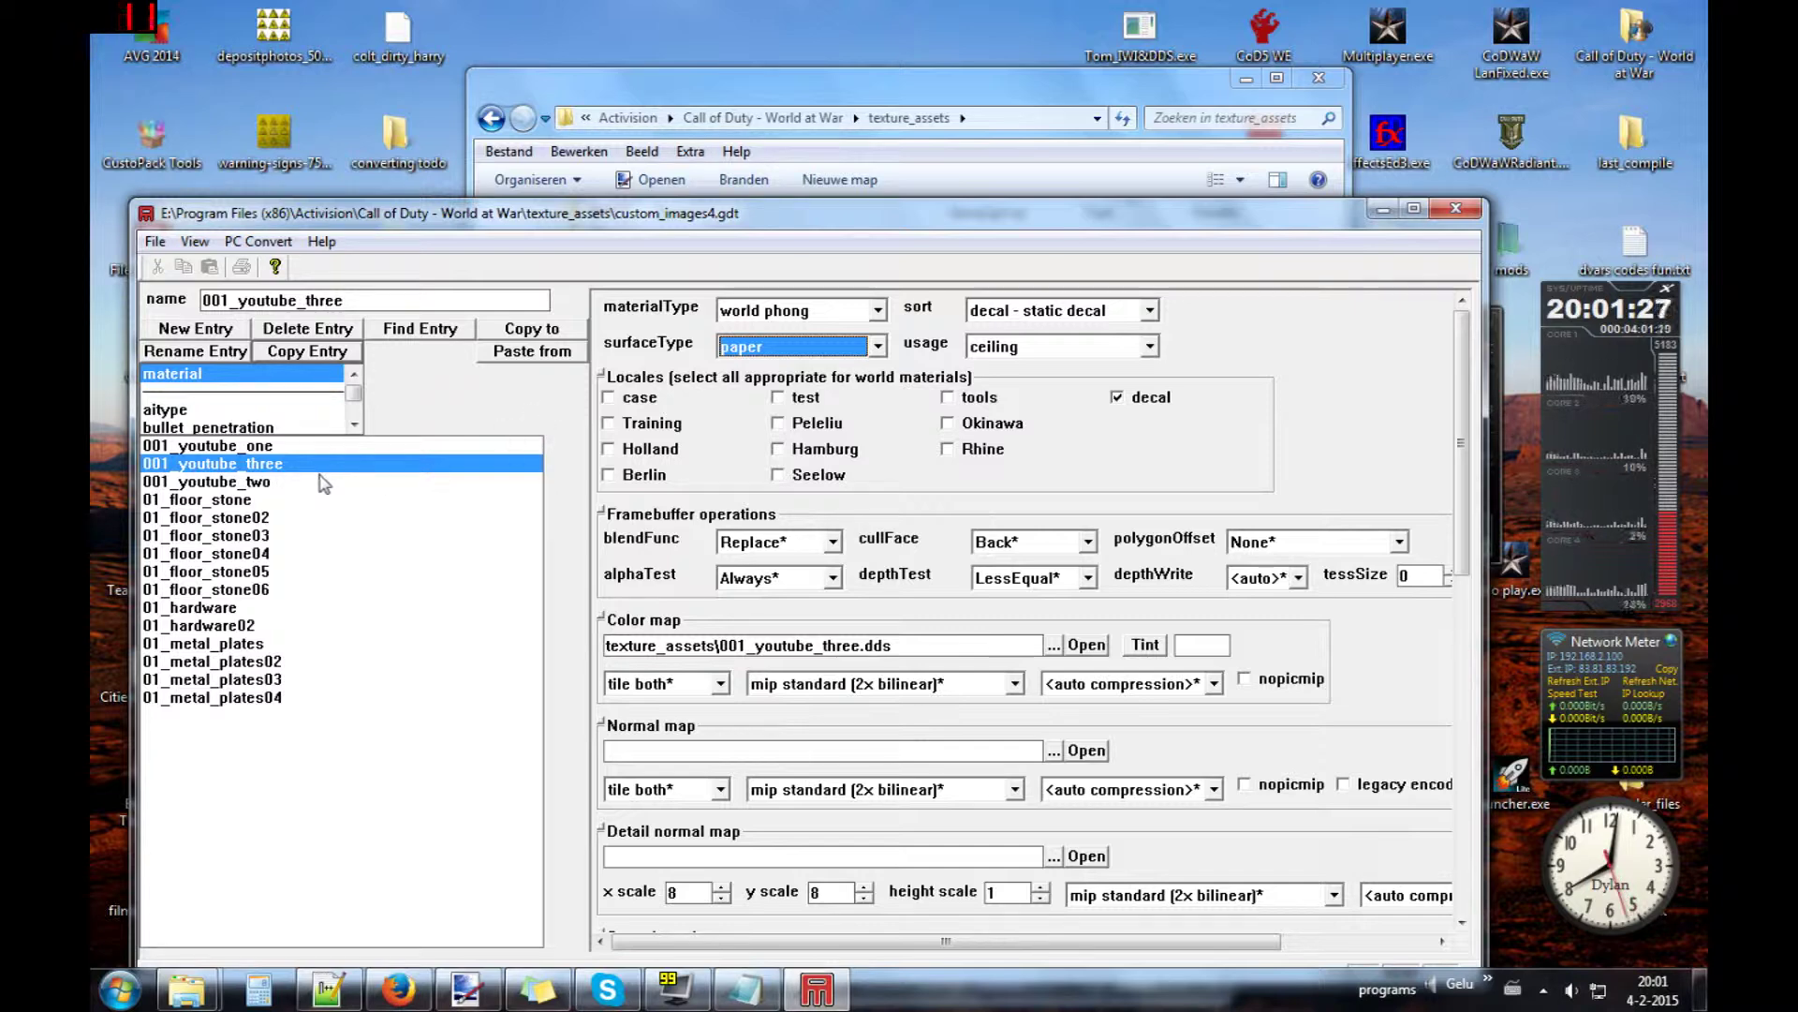
# - Convert 001_youtube_three, save the GDT file, and close Asset Manager
pyautogui.doubleClick(320, 468)
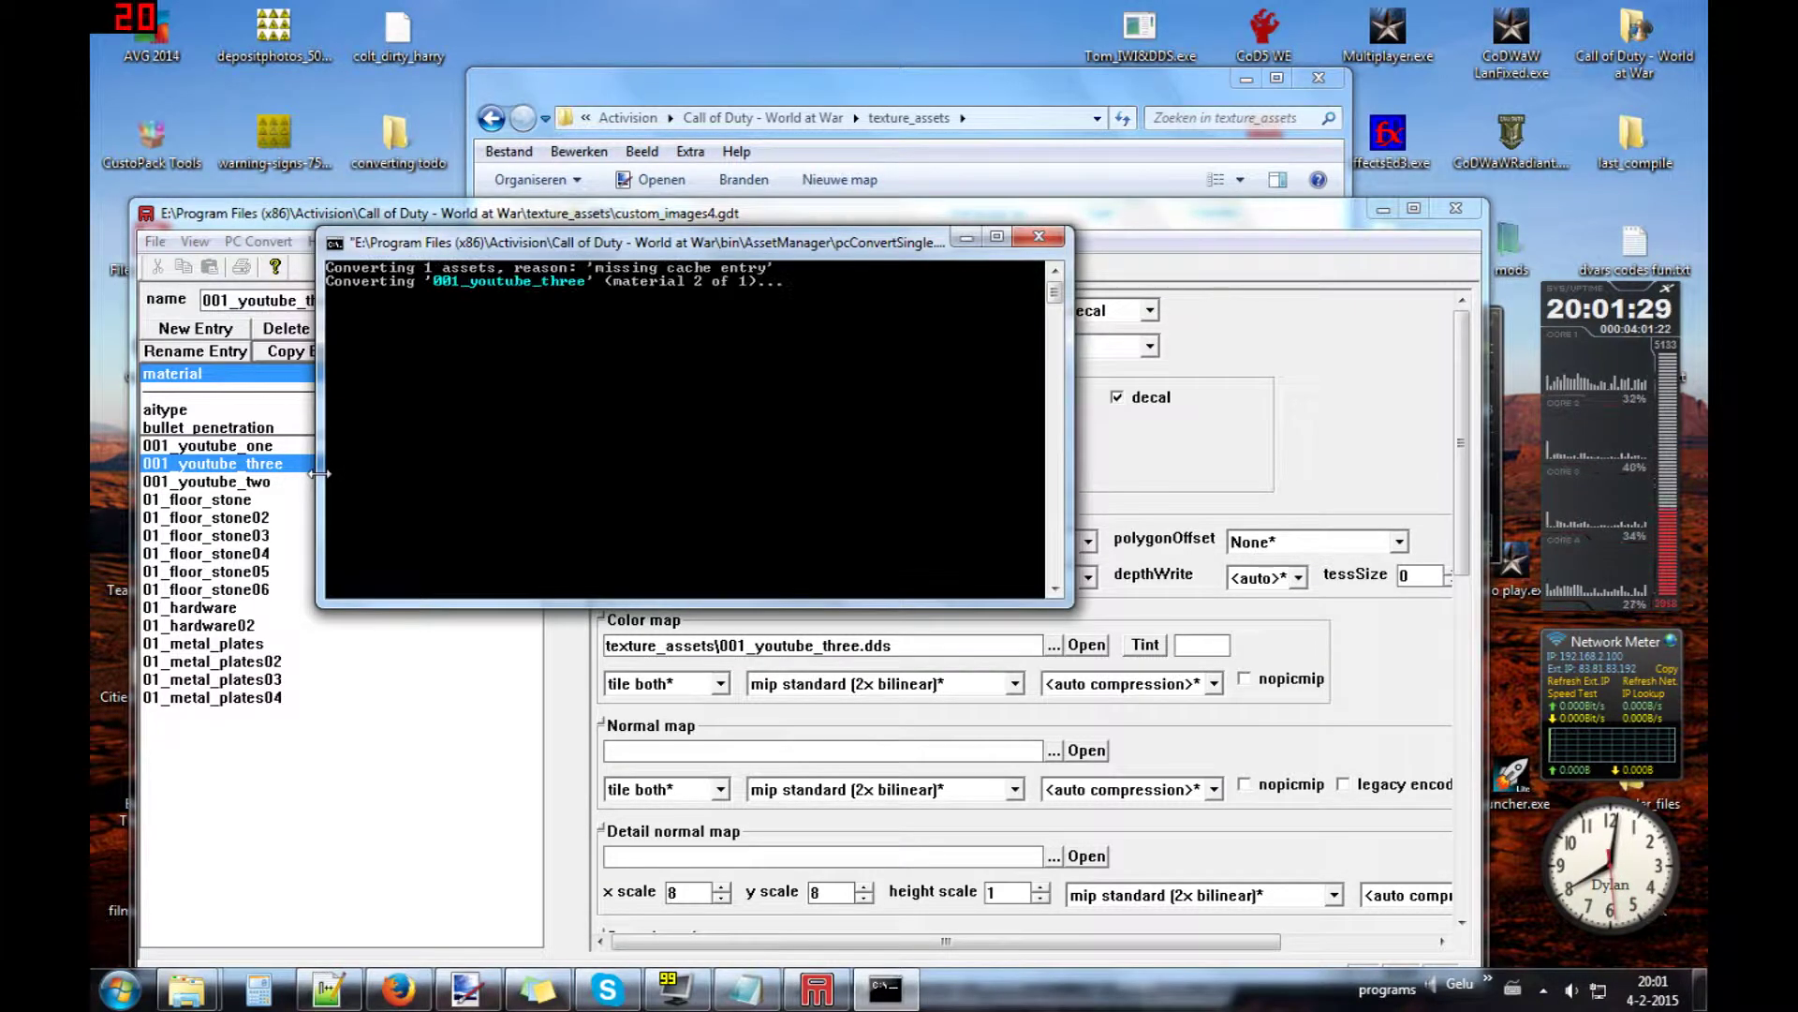
pyautogui.press('Return')
pyautogui.click(155, 241)
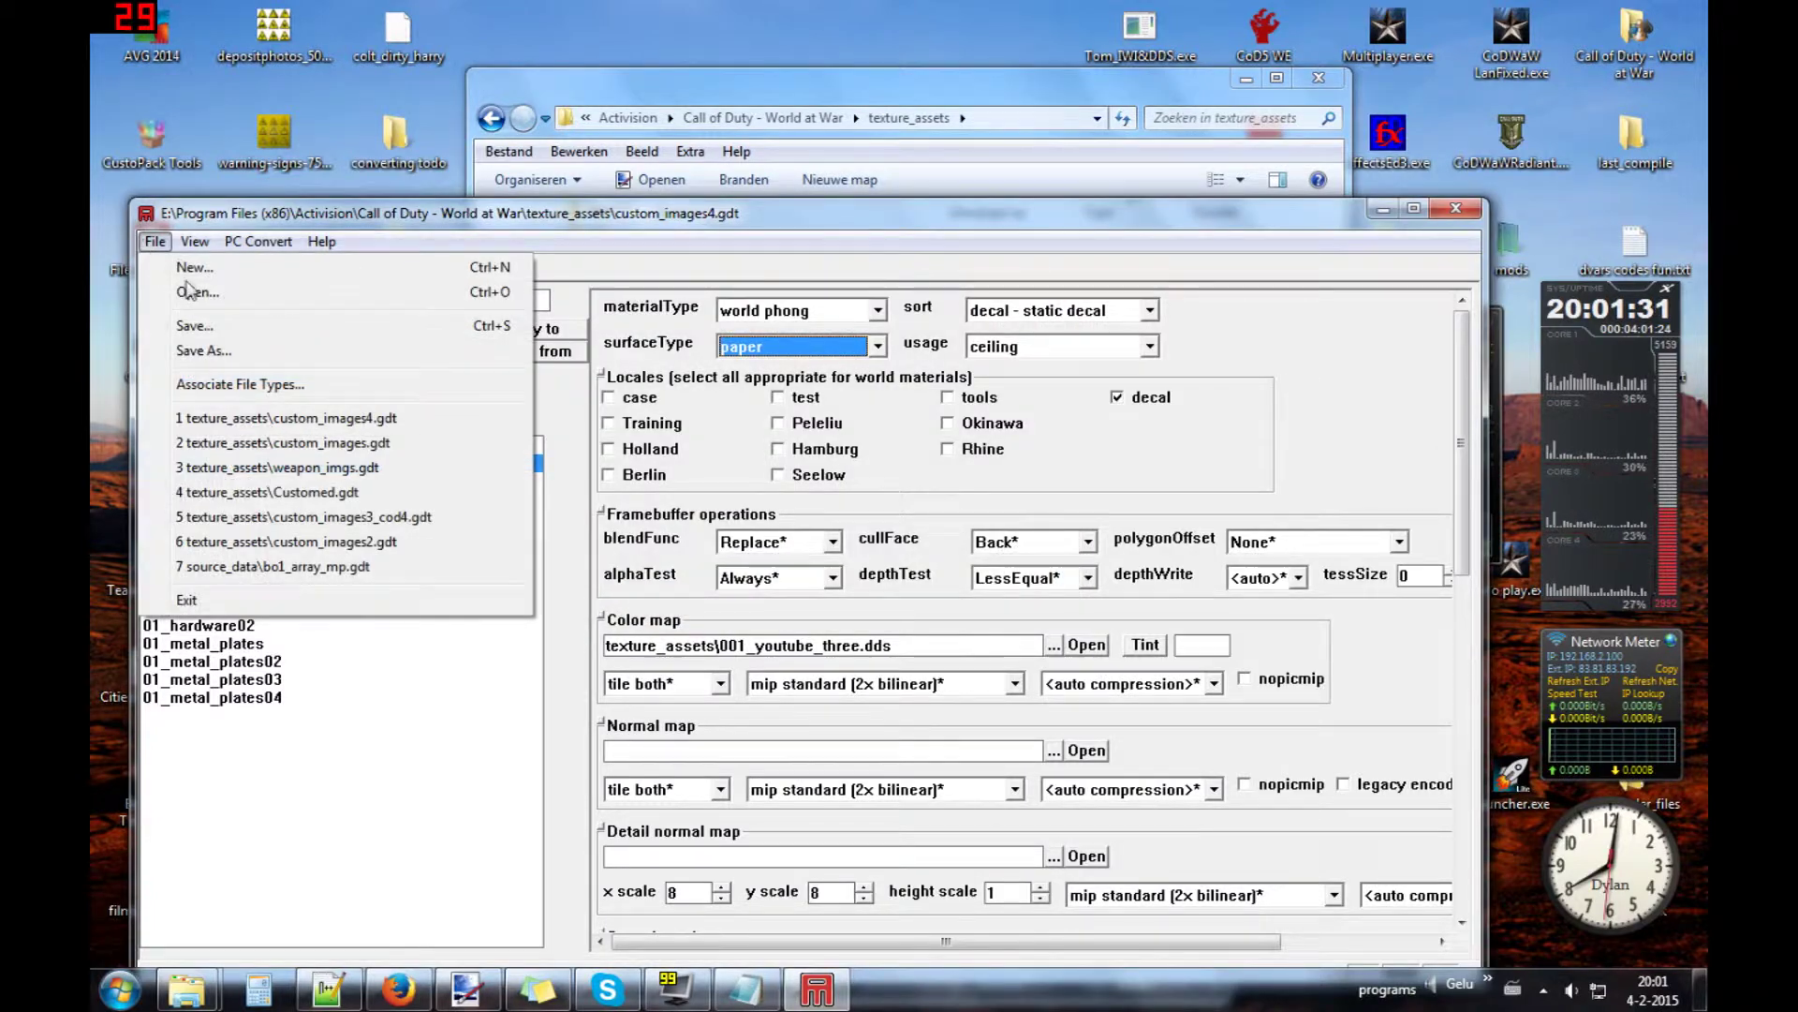
pyautogui.click(222, 327)
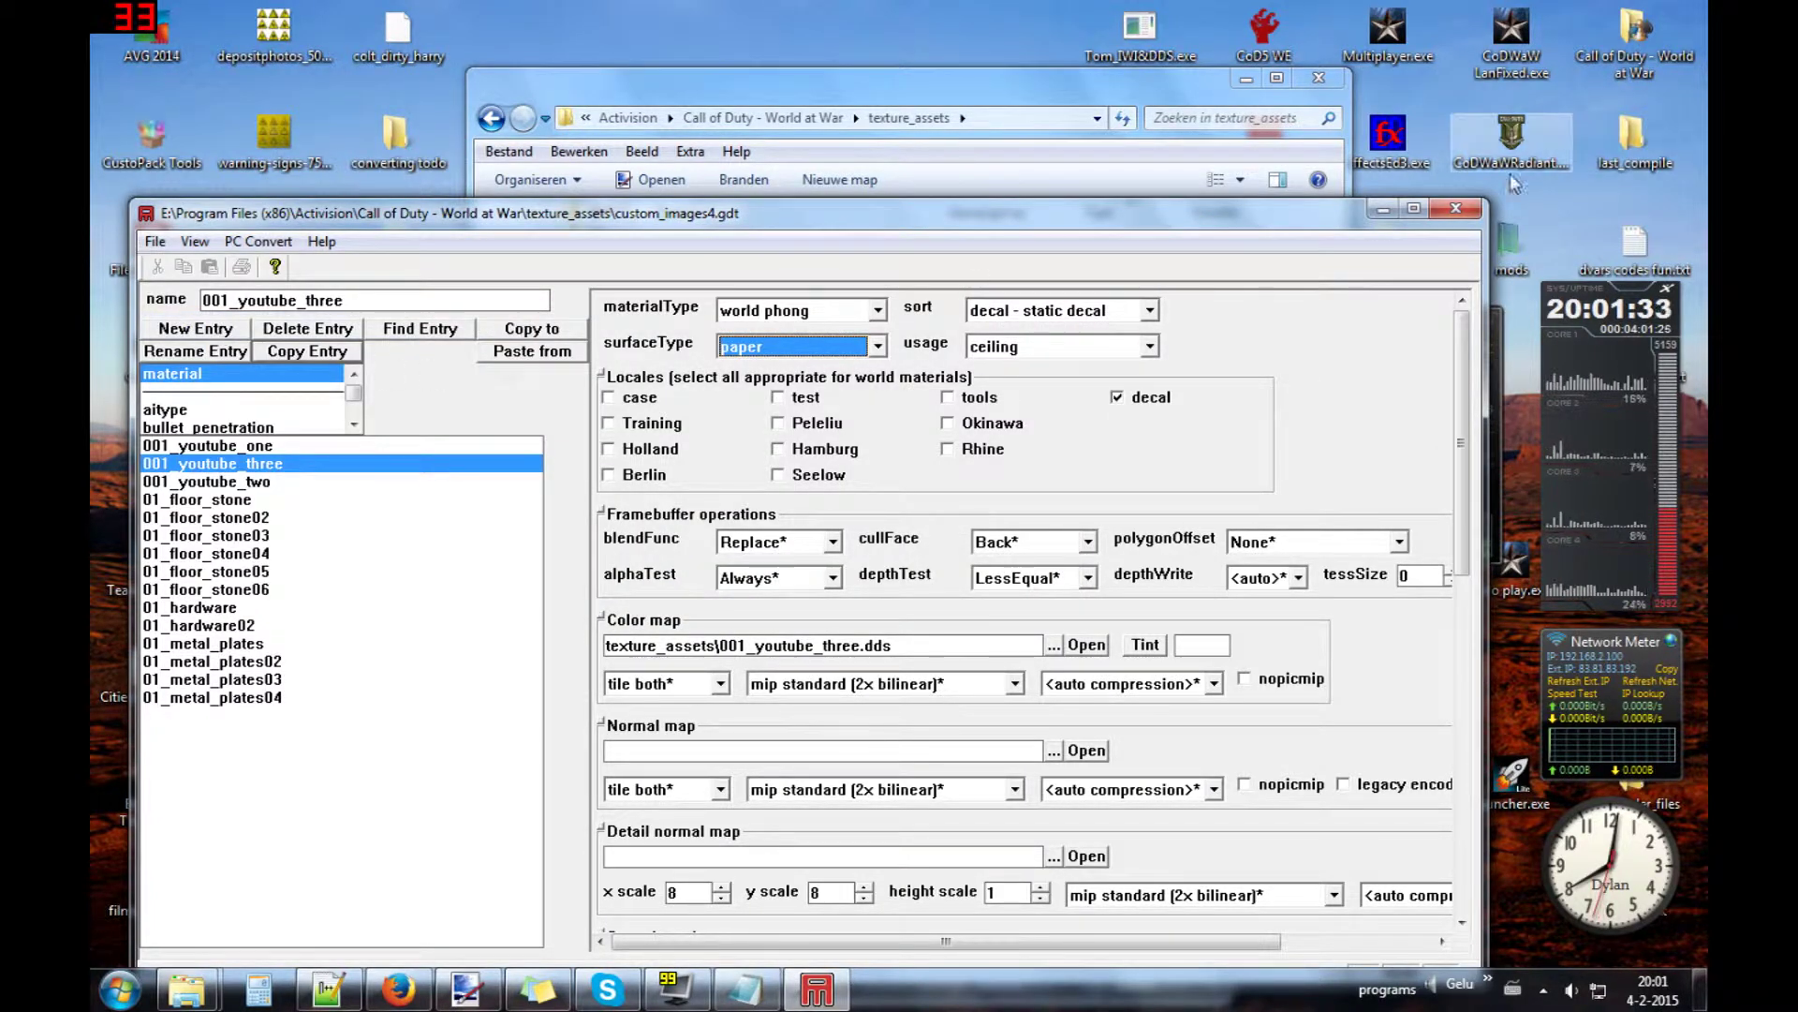
pyautogui.click(1454, 215)
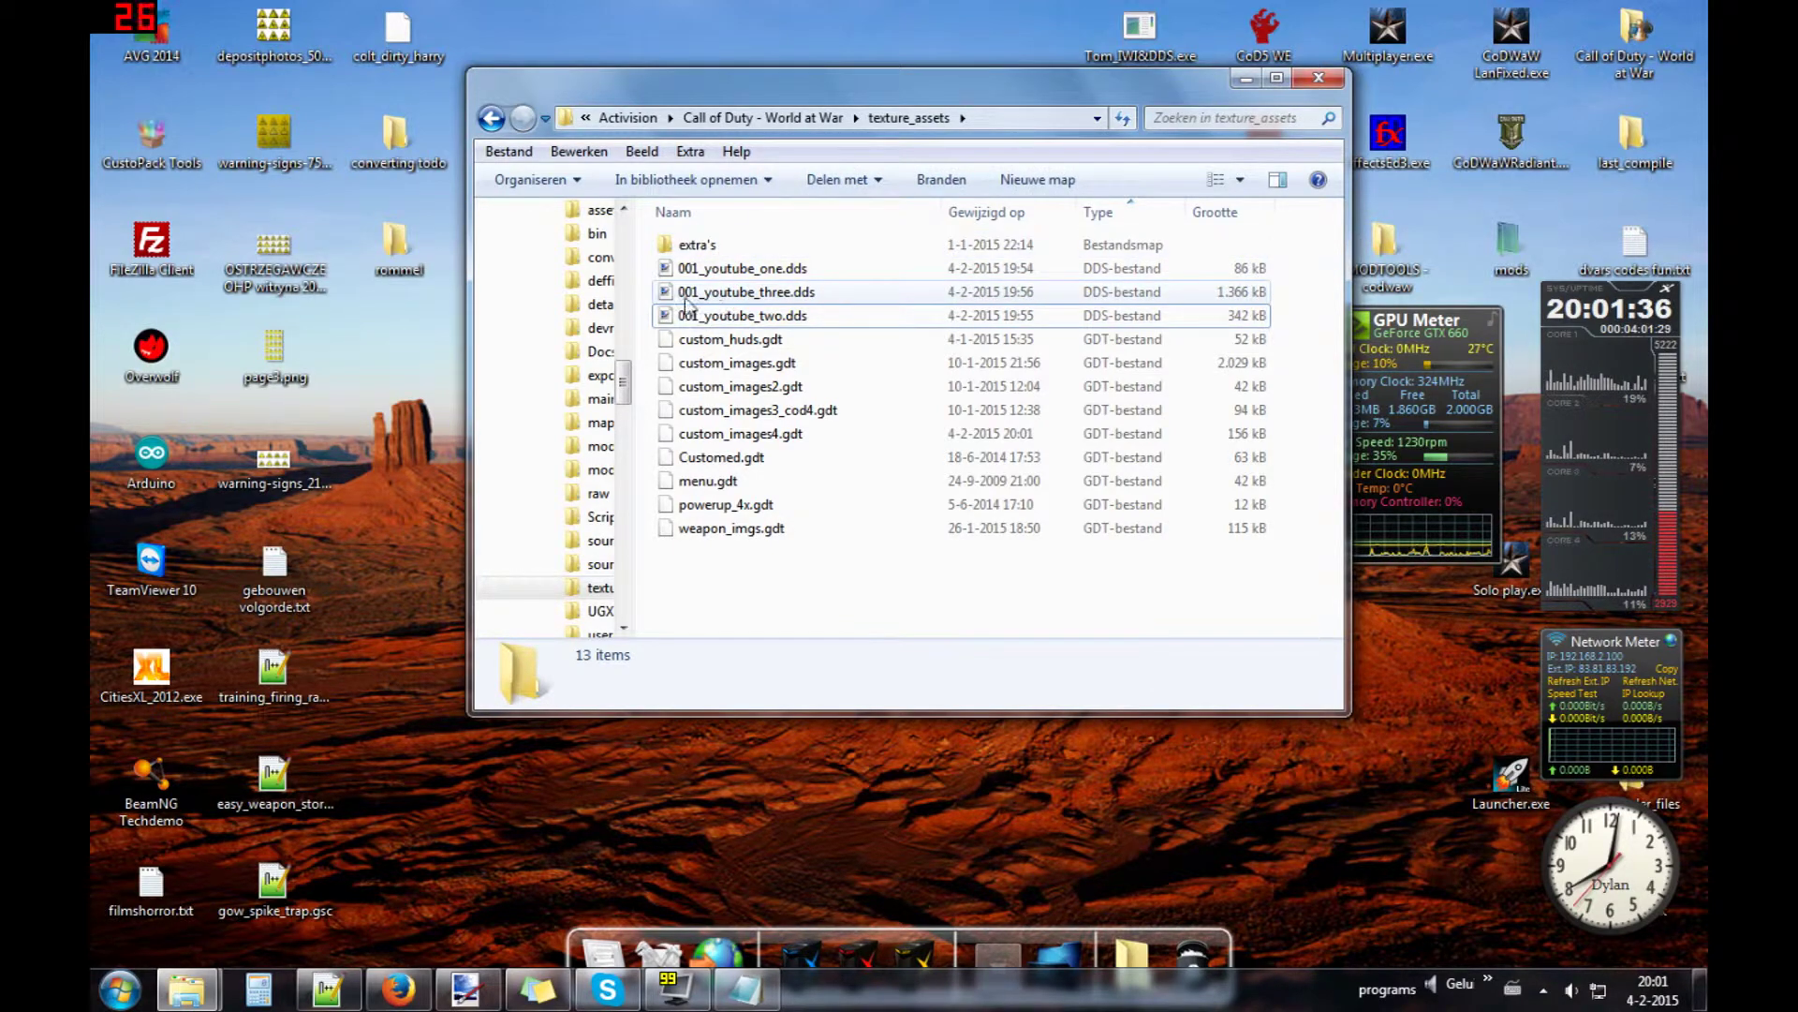
# - Minimize Explorer and run the CoDWaWRadiant desktop shortcut as administrator
pyautogui.click(1242, 79)
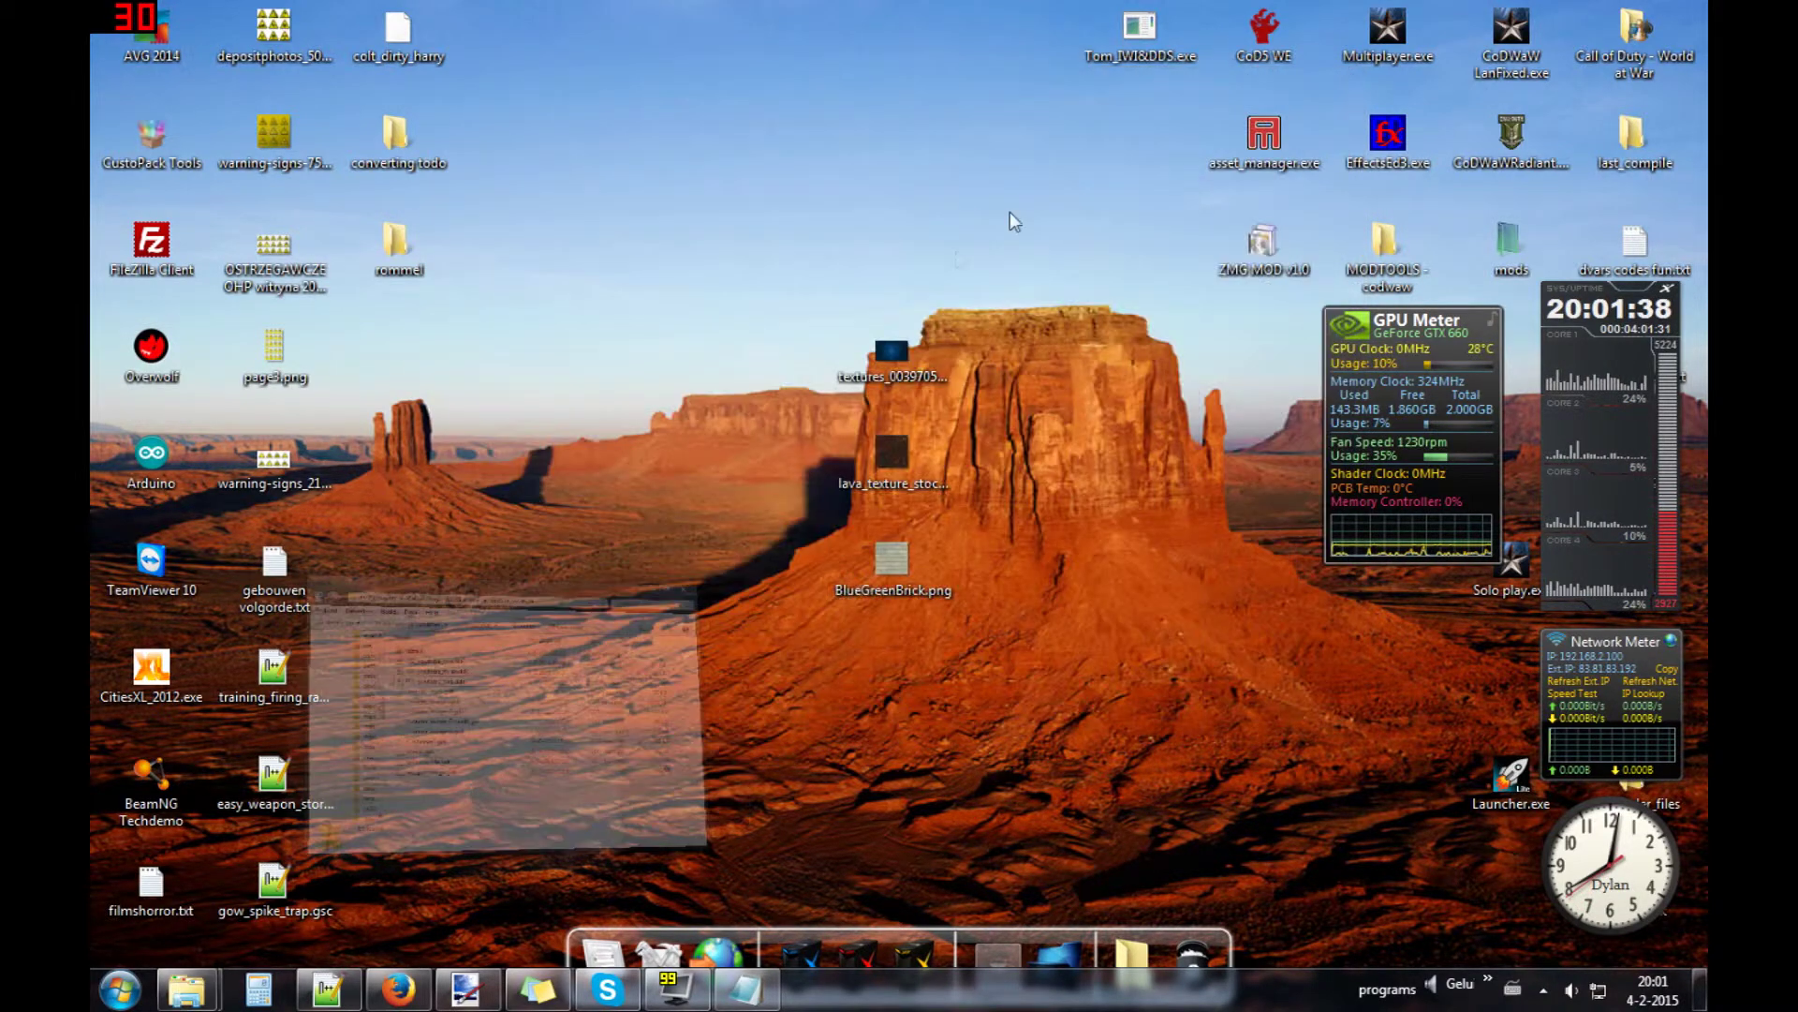
pyautogui.rightClick(1510, 122)
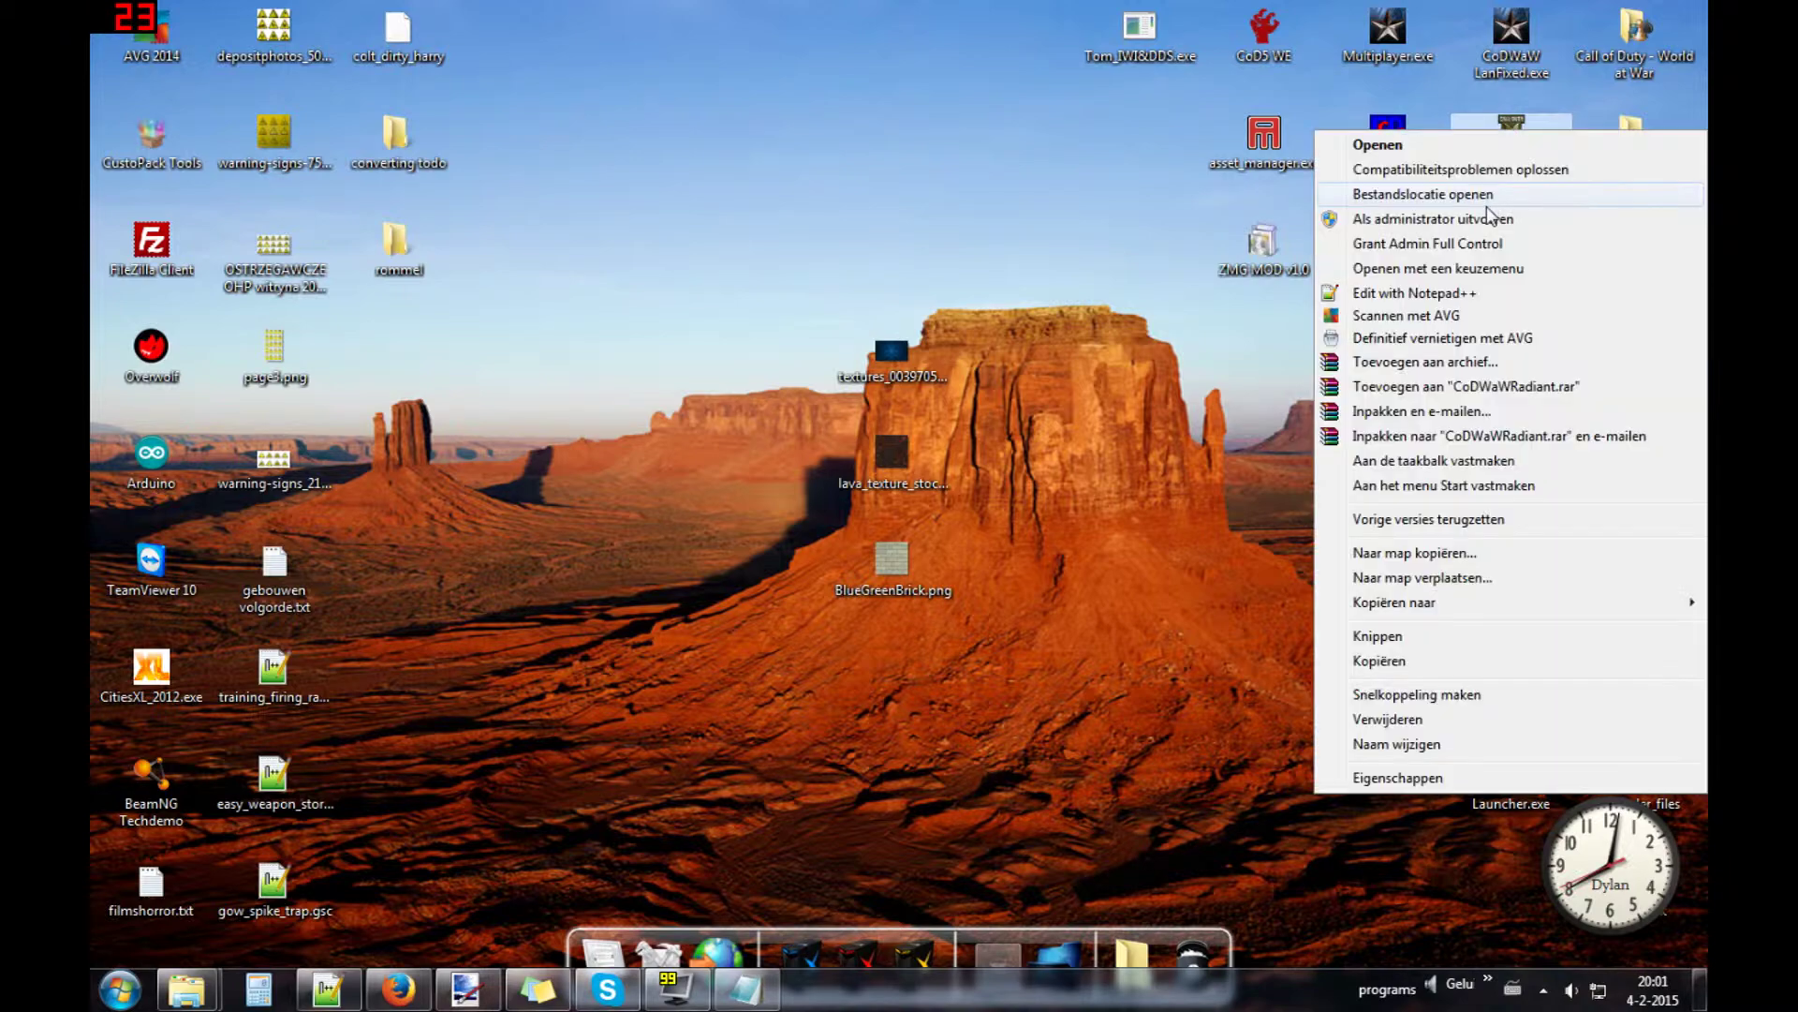
pyautogui.click(1492, 218)
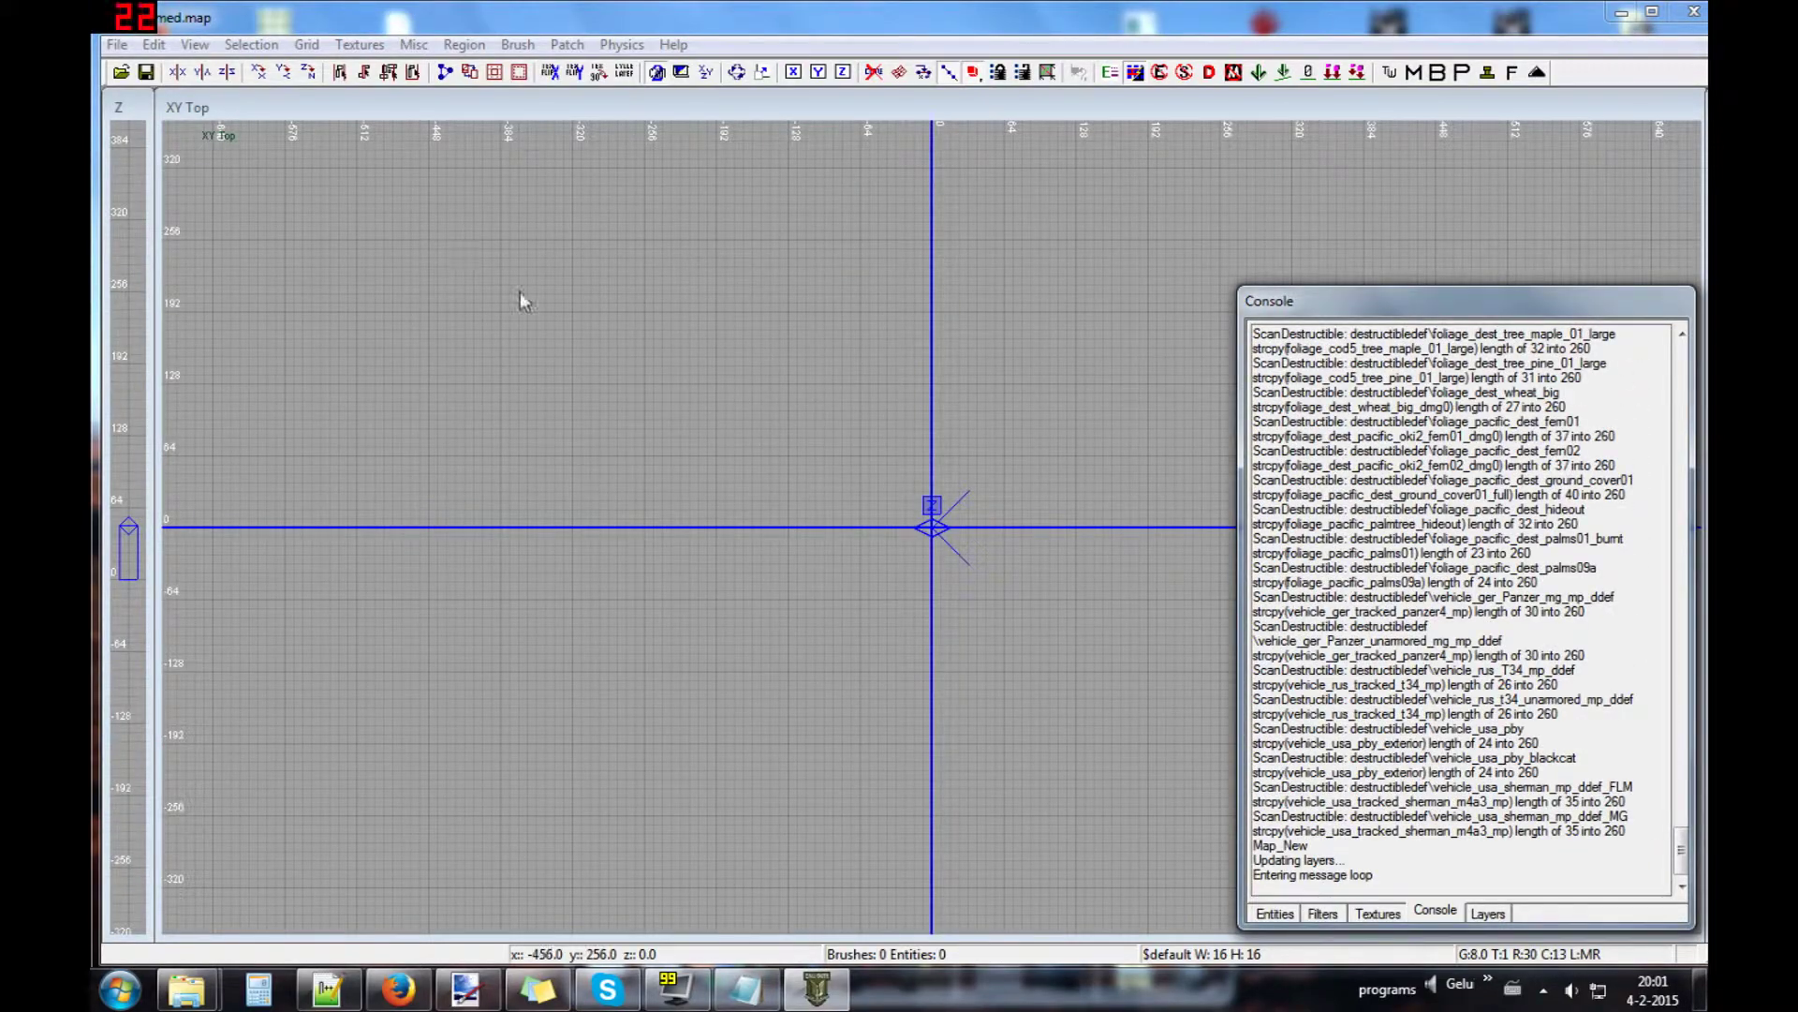
# - Swap the console for the texture browser showing the loaded 001_youtube textures
pyautogui.moveTo(813, 439); pyautogui.dragTo(694, 420)
pyautogui.moveTo(741, 491)
pyautogui.mouseDown()
pyautogui.moveTo(819, 495)
pyautogui.moveTo(753, 514)
pyautogui.mouseUp()
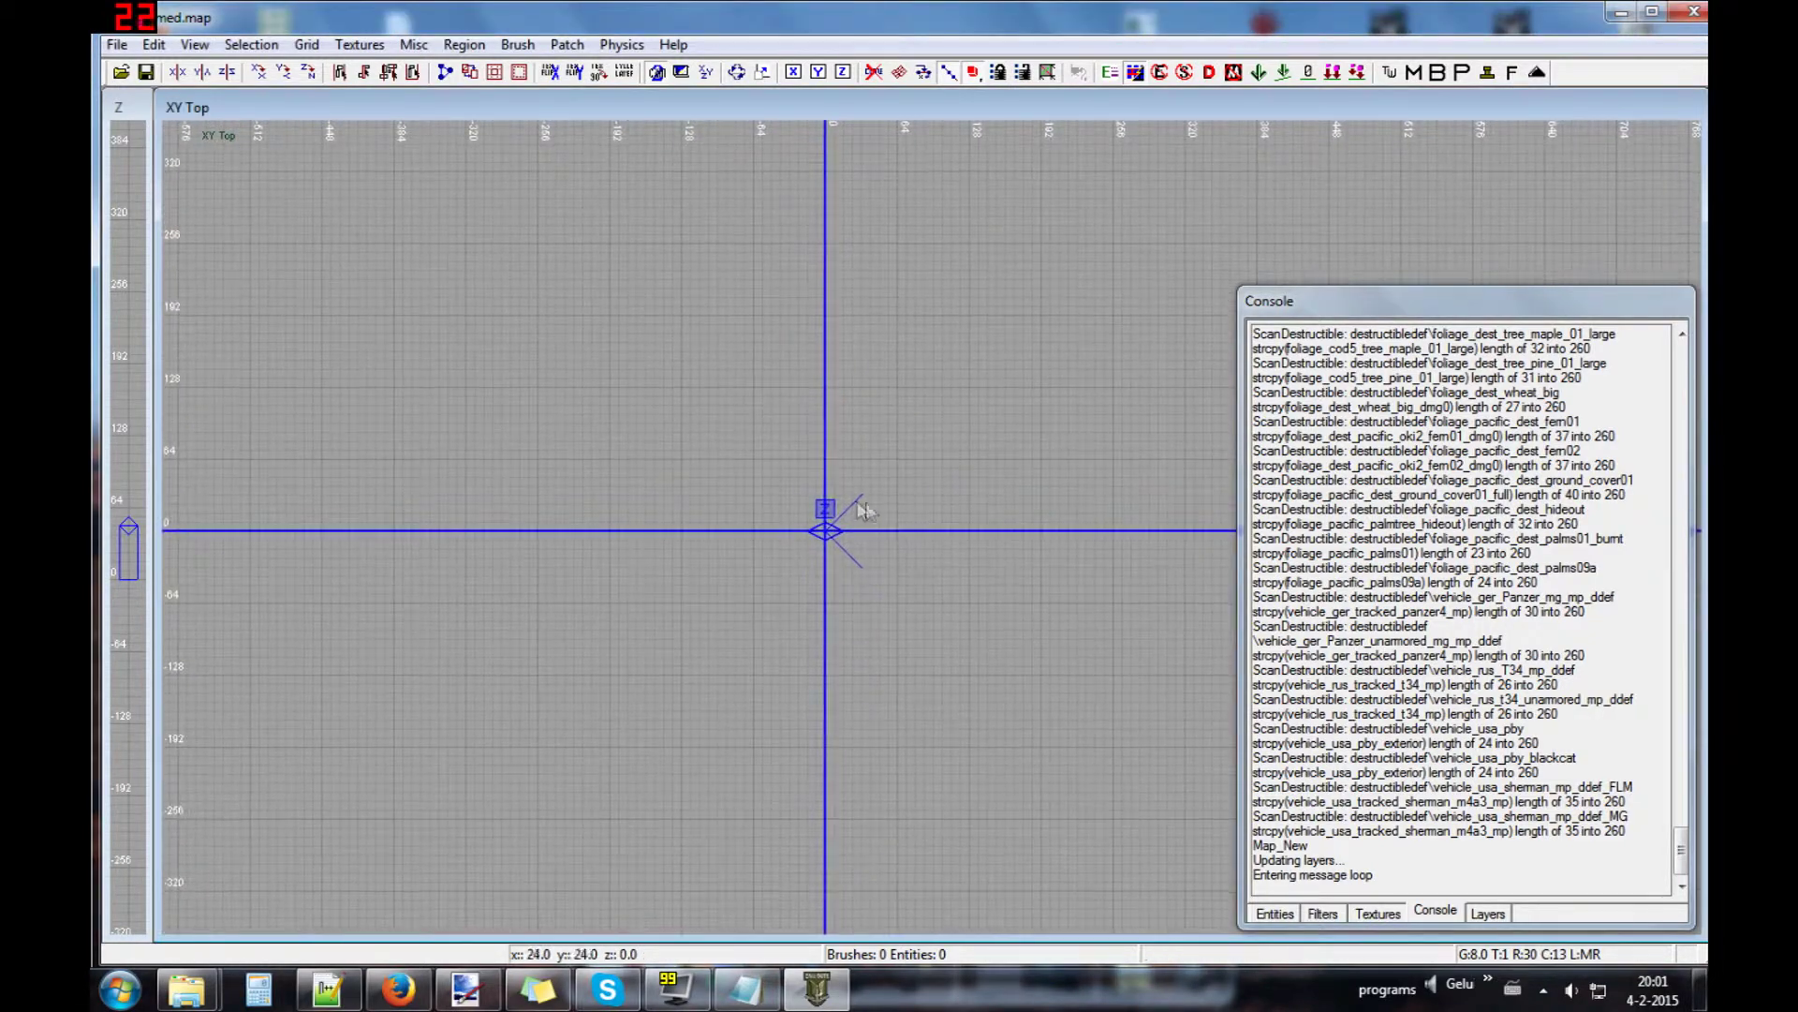
pyautogui.click(1385, 916)
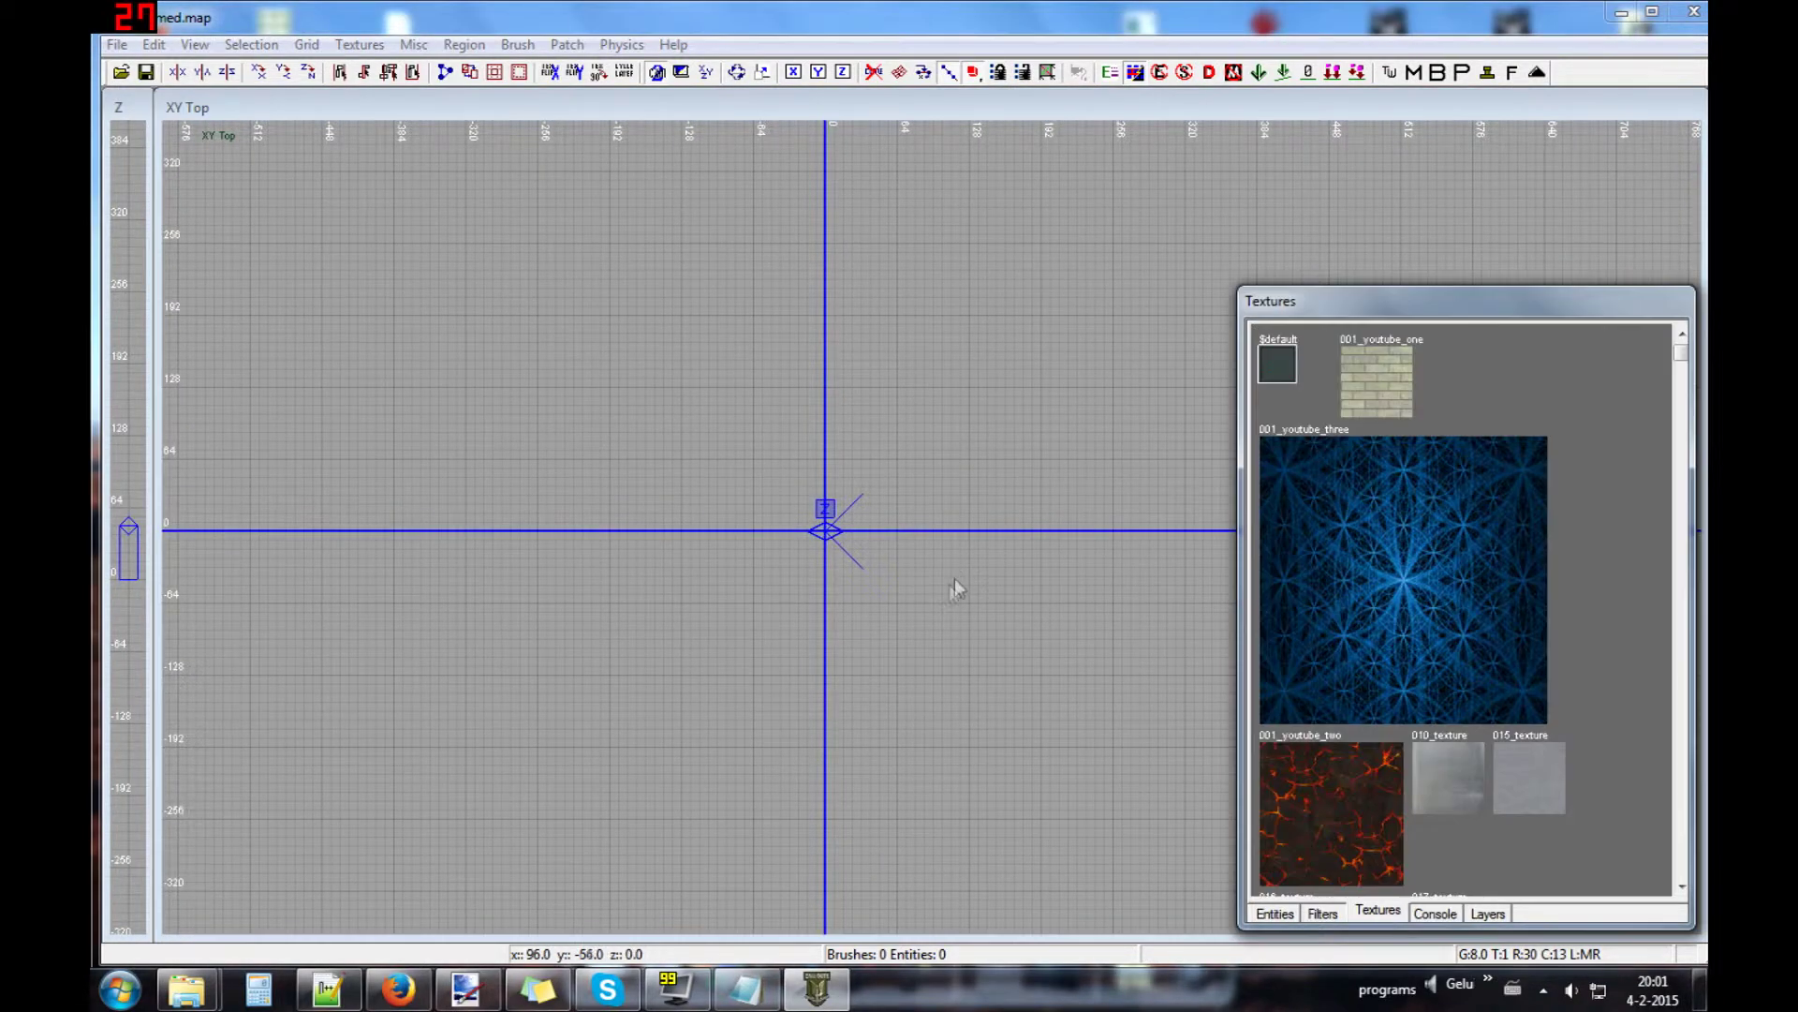
pyautogui.moveTo(956, 590); pyautogui.dragTo(891, 571)
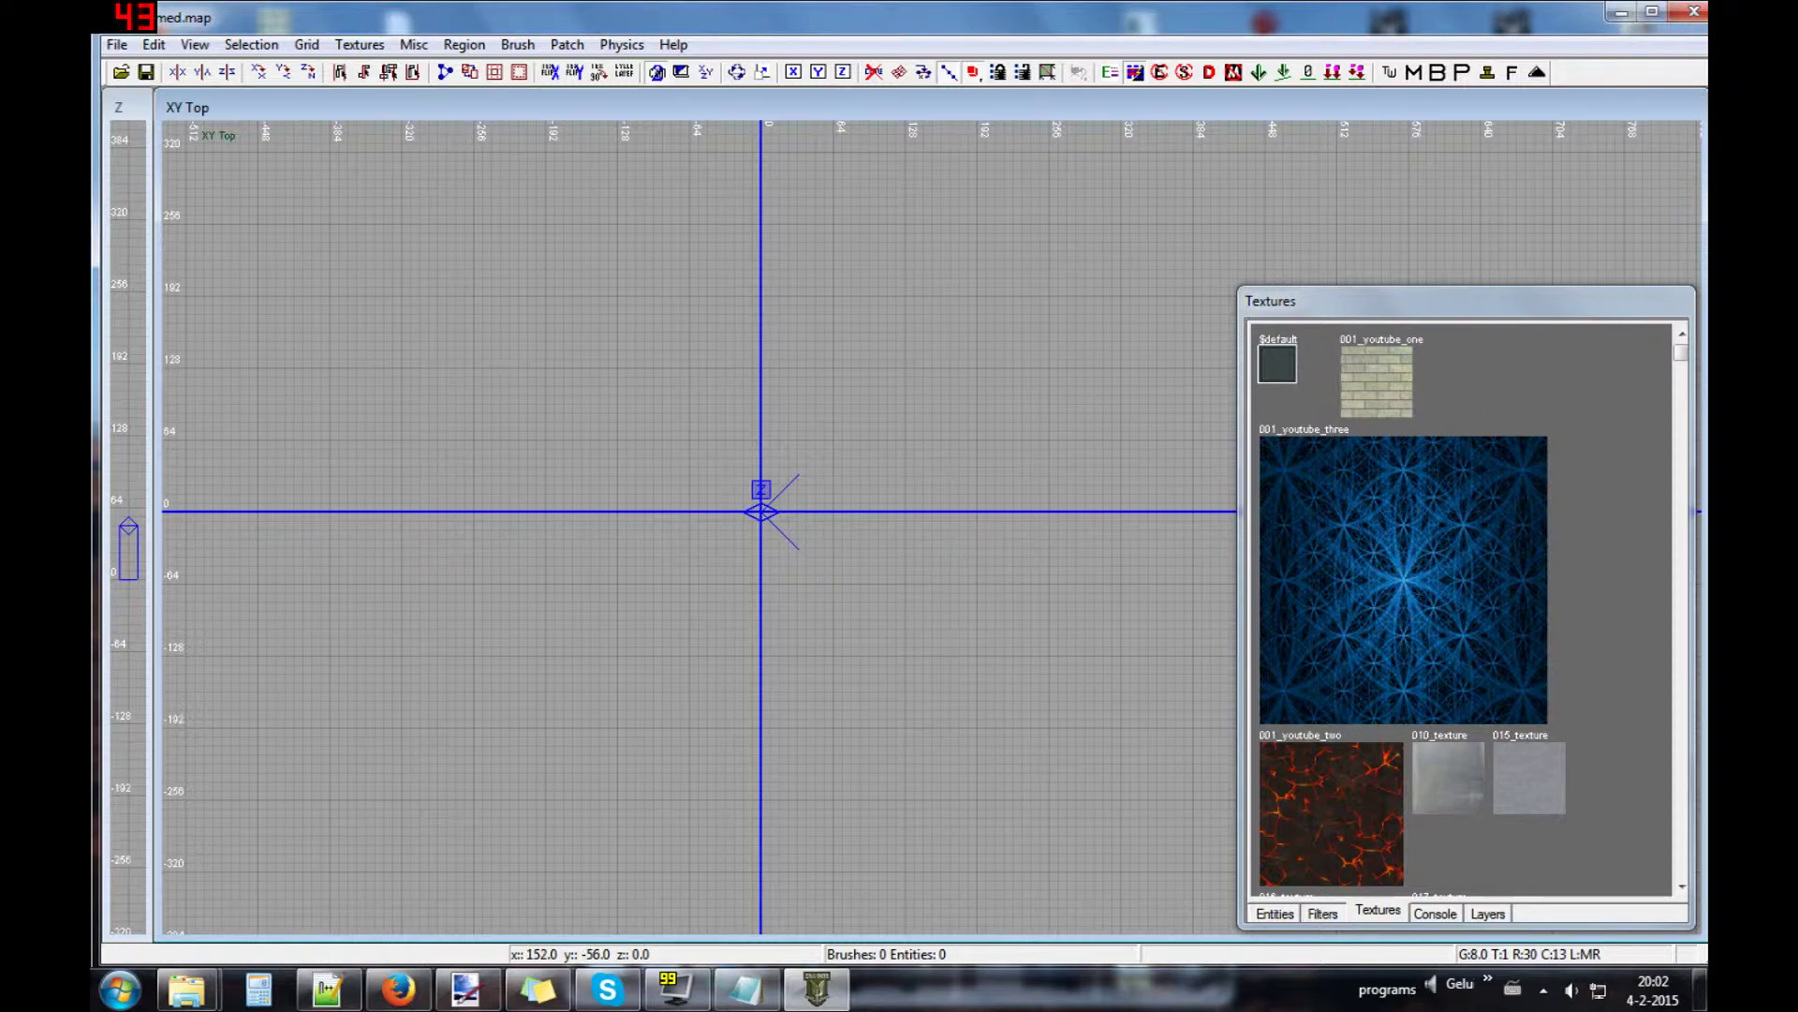
# - Draw a test brush textured with 001_youtube_three at the origin, enlarged to 312 by 288
pyautogui.scroll(-2, 683, 527)
pyautogui.scroll(3, 605, 497)
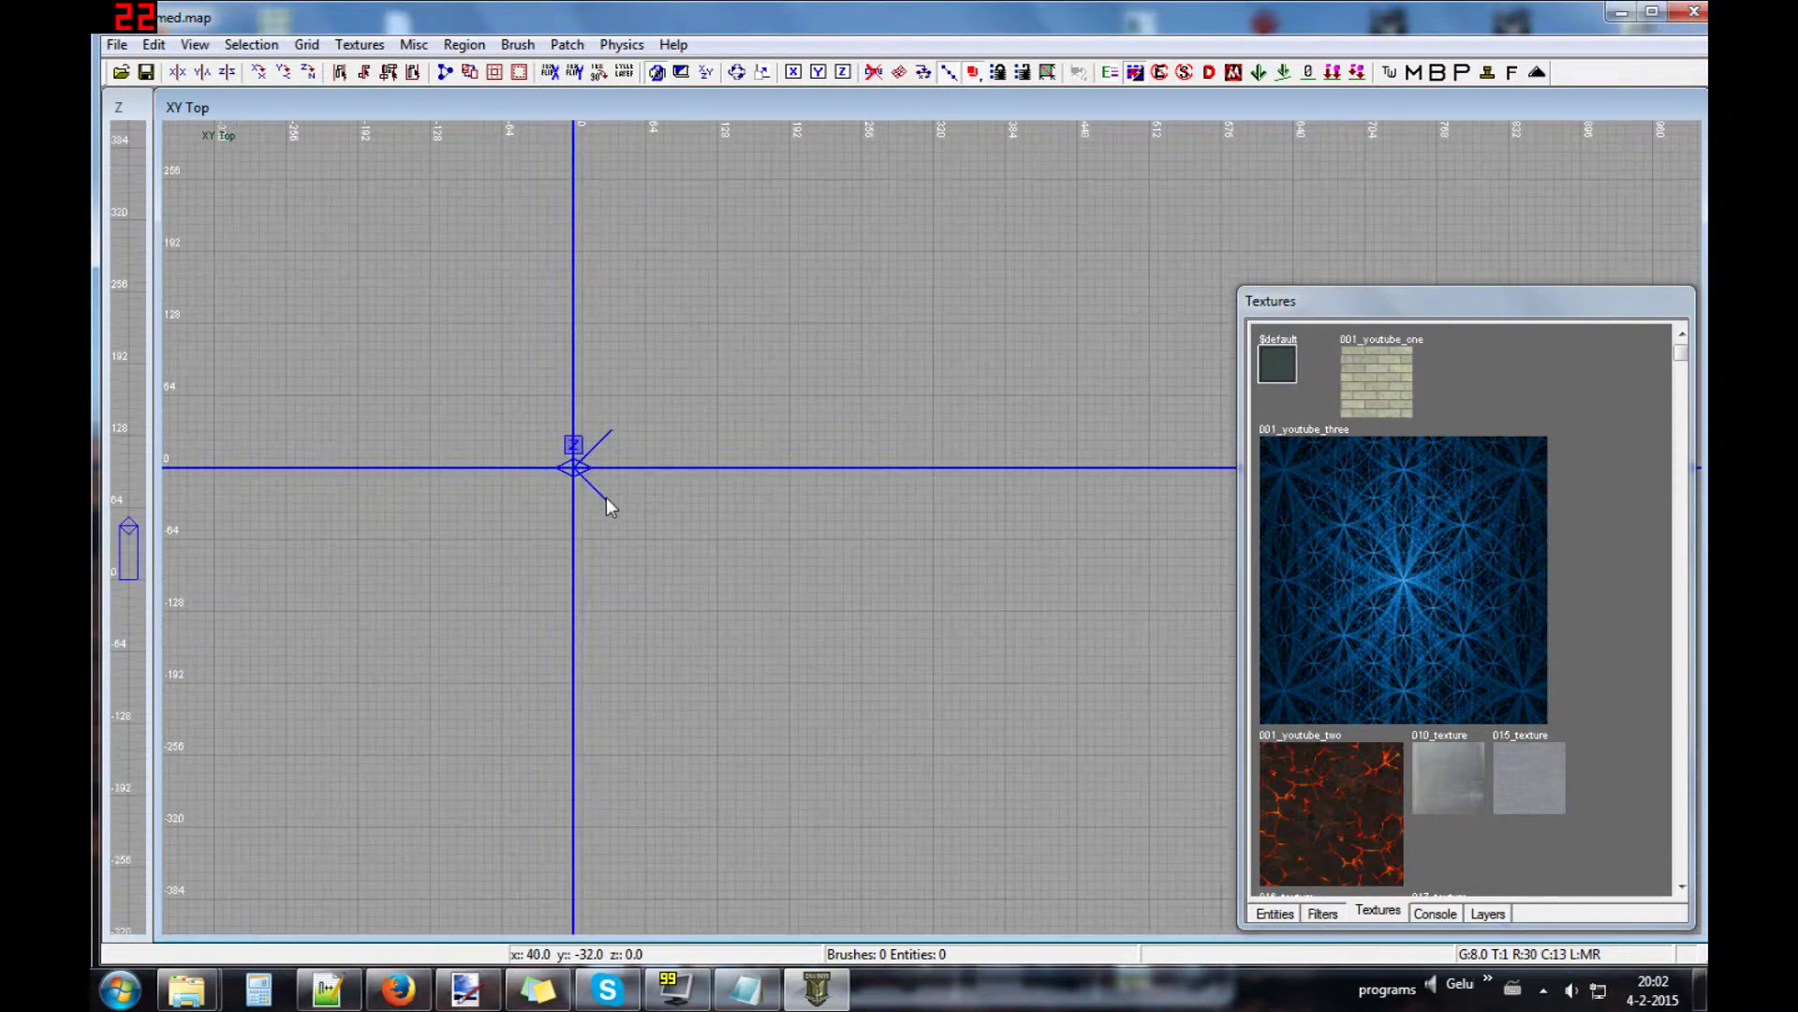
pyautogui.moveTo(543, 439); pyautogui.dragTo(991, 749)
pyautogui.click(1448, 605)
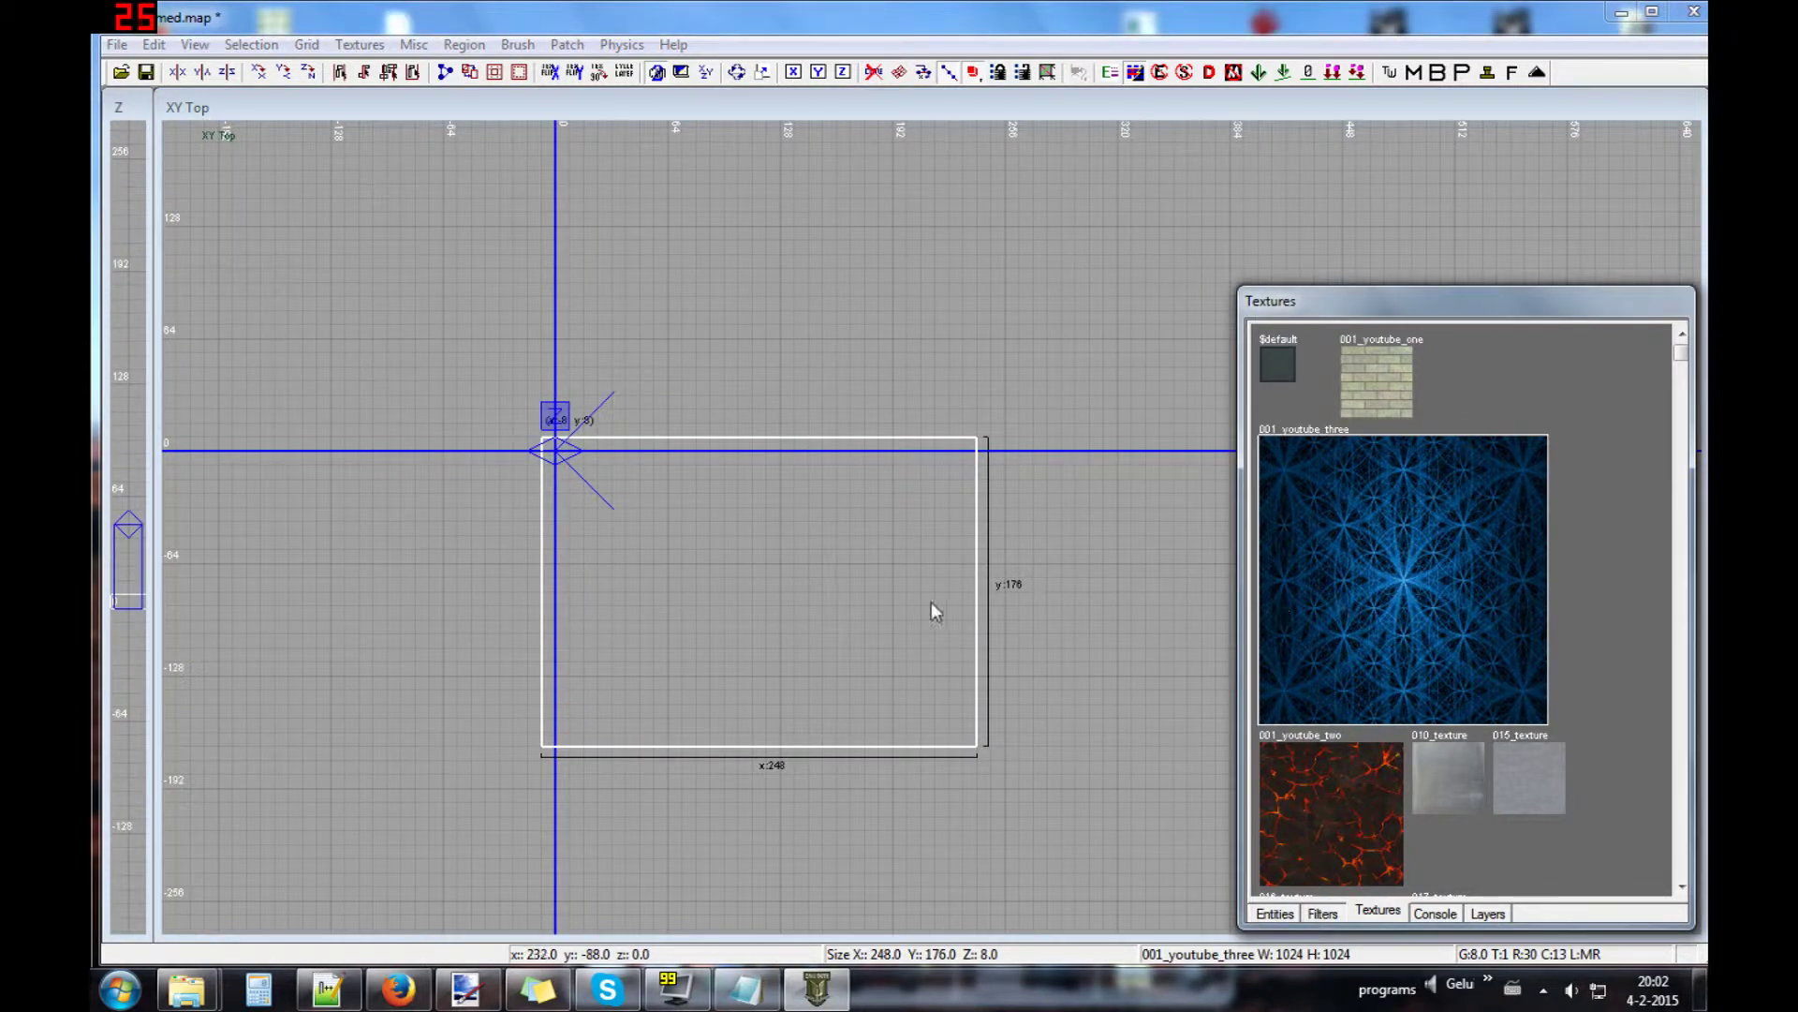
pyautogui.moveTo(635, 494); pyautogui.dragTo(642, 506)
pyautogui.scroll(-3, 642, 506)
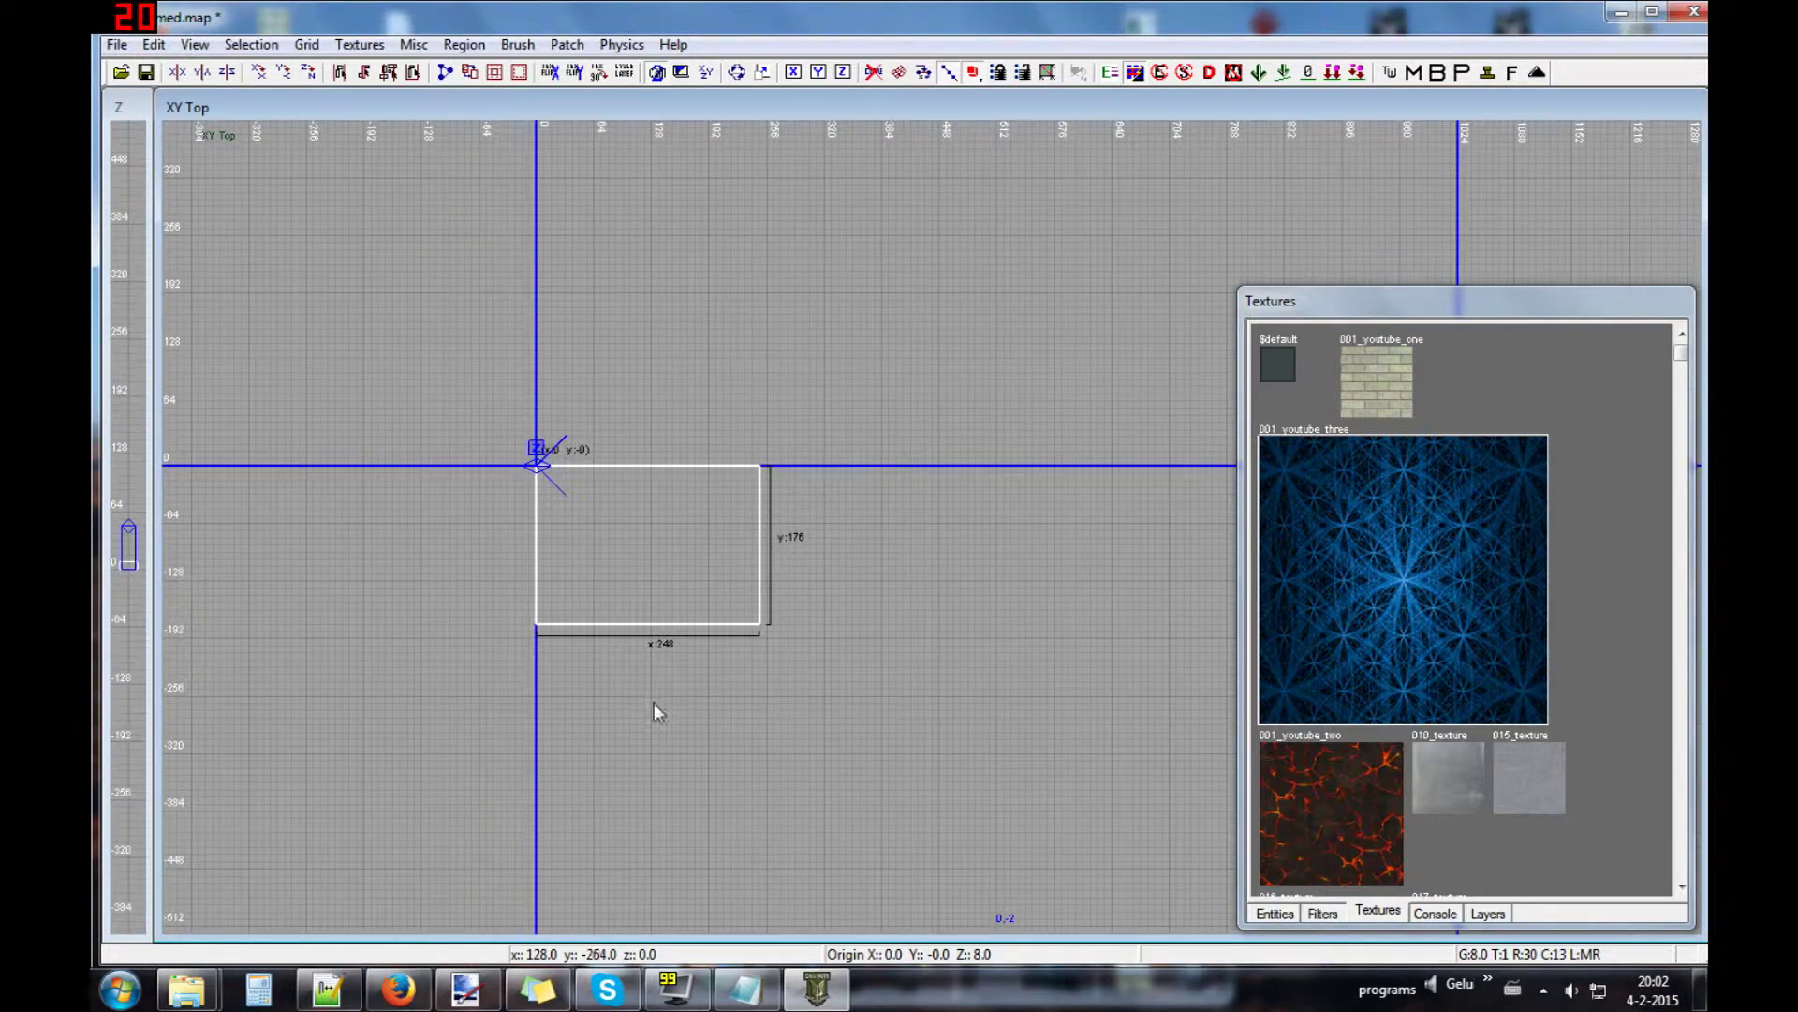
pyautogui.moveTo(654, 713); pyautogui.dragTo(1004, 551)
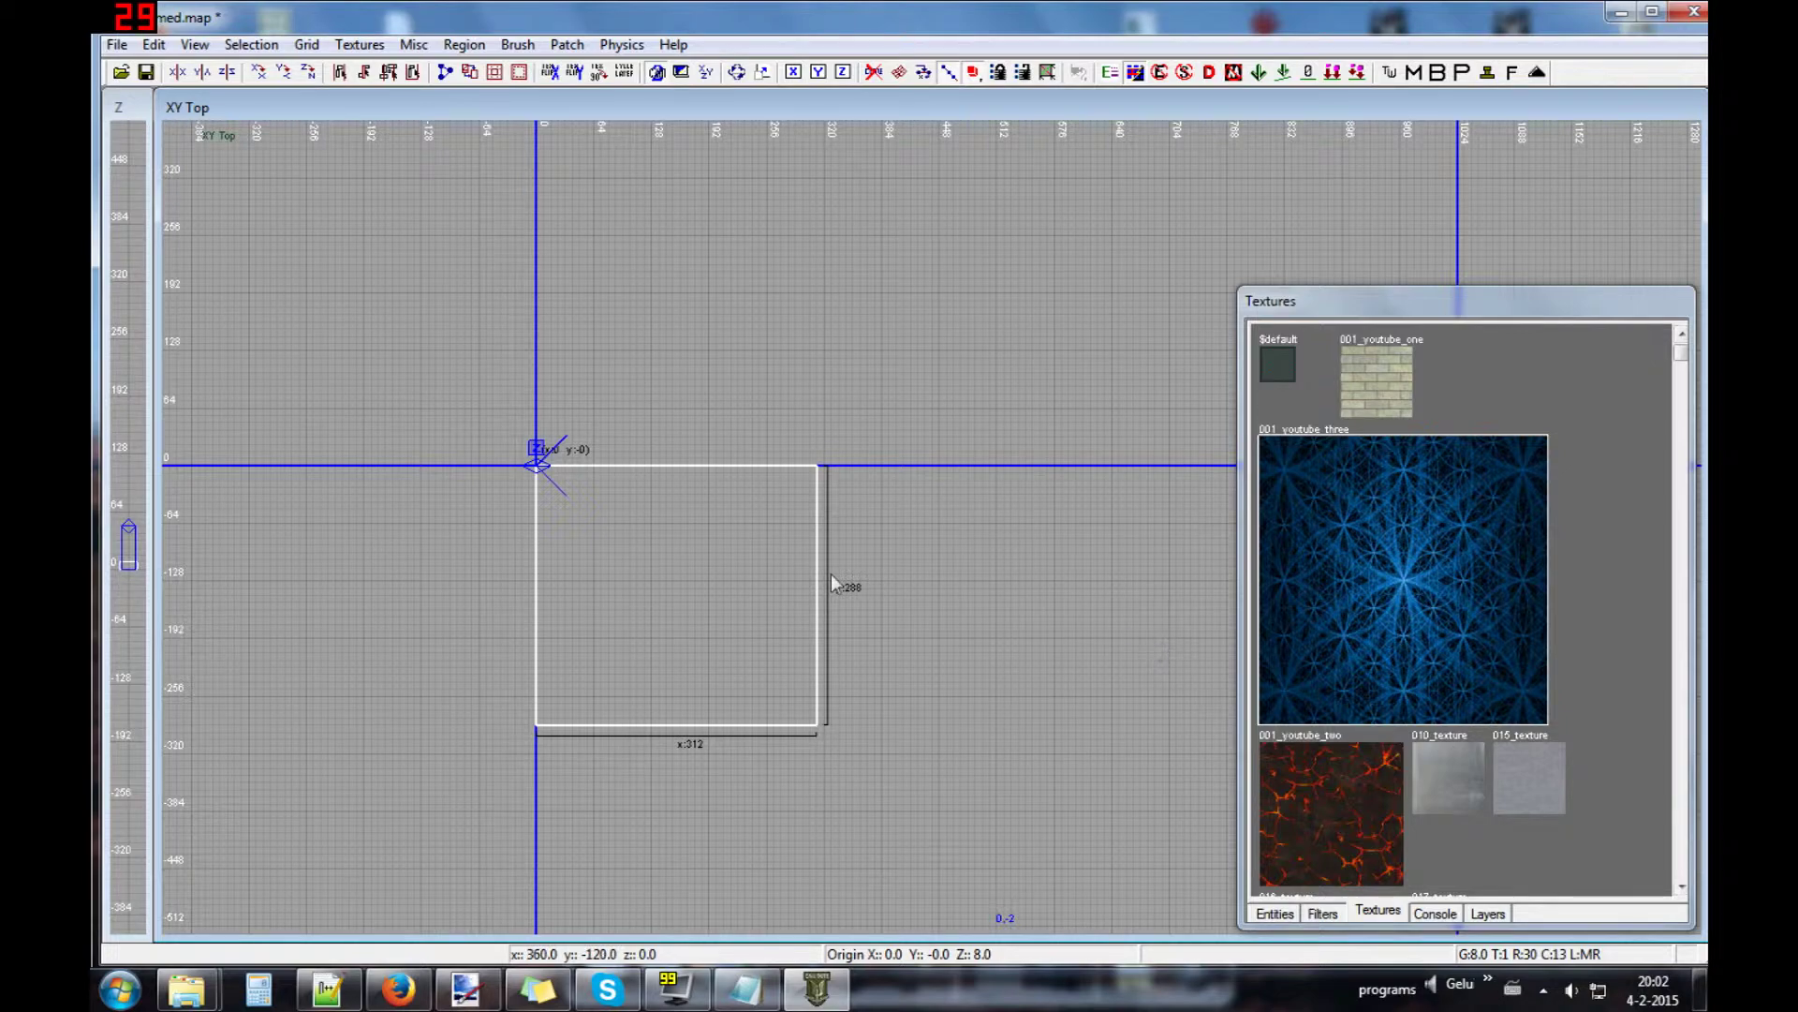
# - Delete the test brush so the map is empty again
pyautogui.moveTo(838, 587); pyautogui.dragTo(778, 573)
pyautogui.scroll(-2, 530, 525)
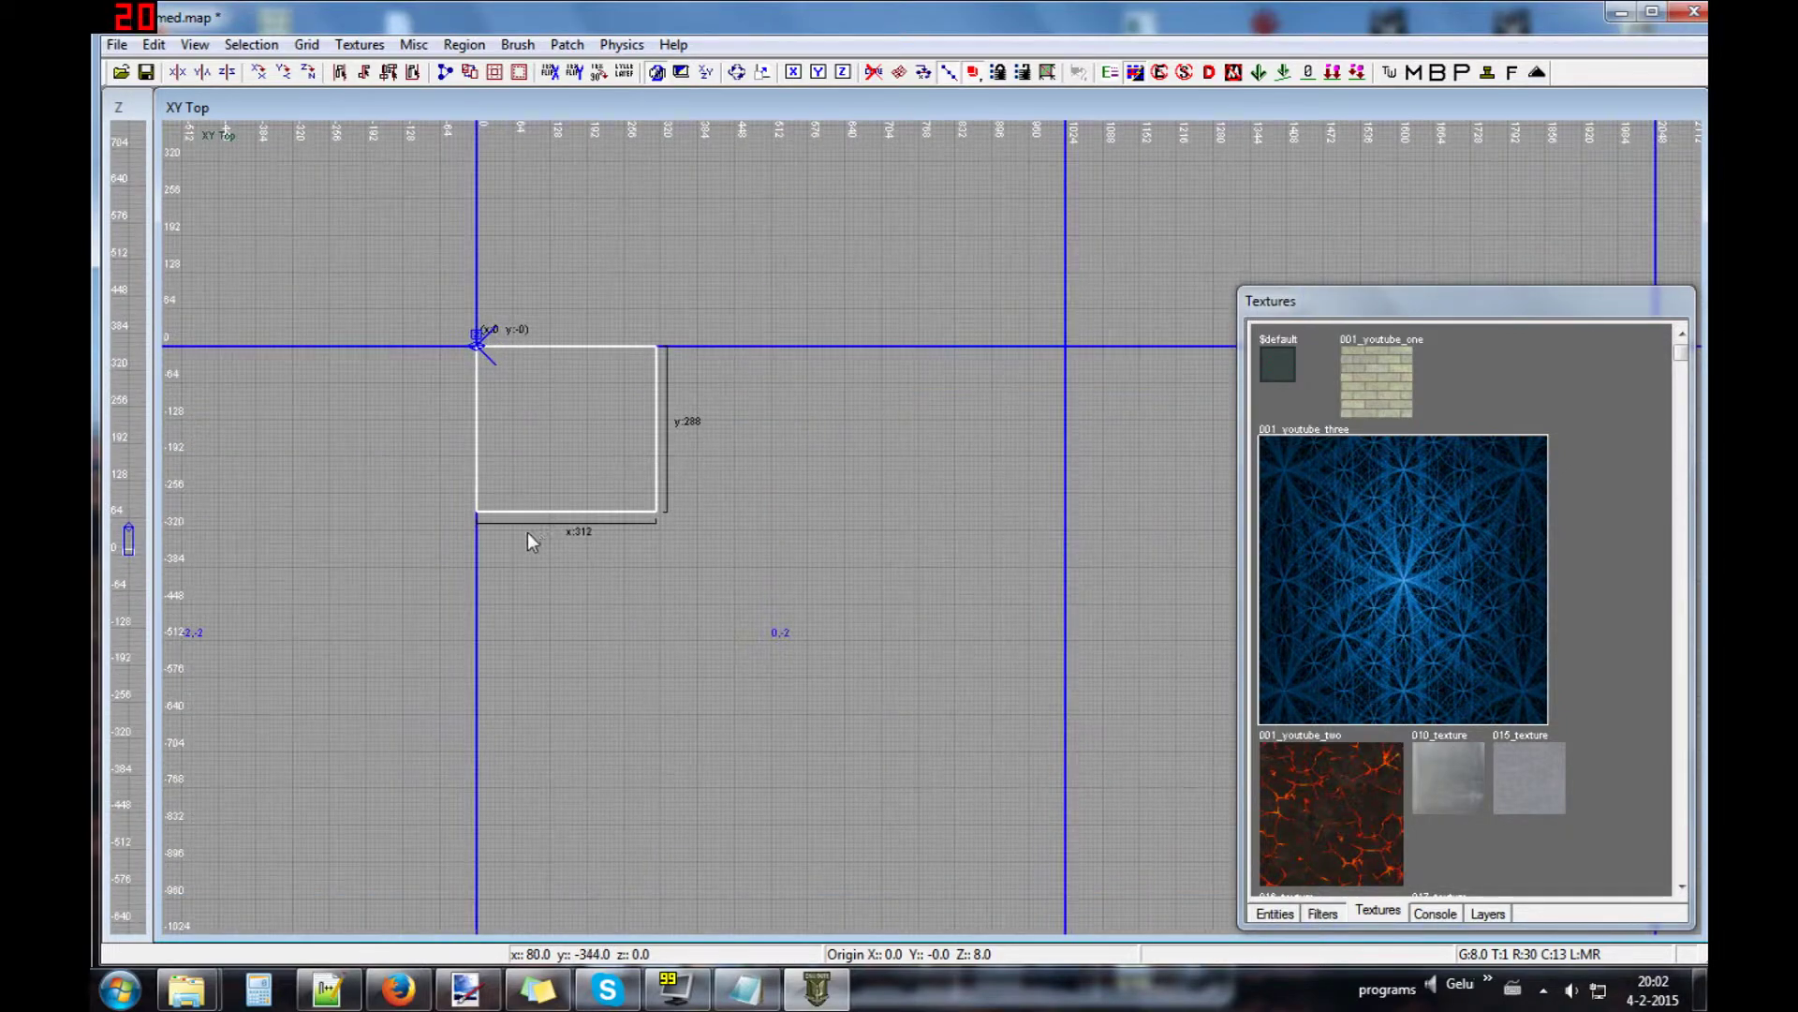
pyautogui.scroll(1, 527, 532)
pyautogui.press('BackSpace')
pyautogui.moveTo(435, 294); pyautogui.dragTo(581, 542)
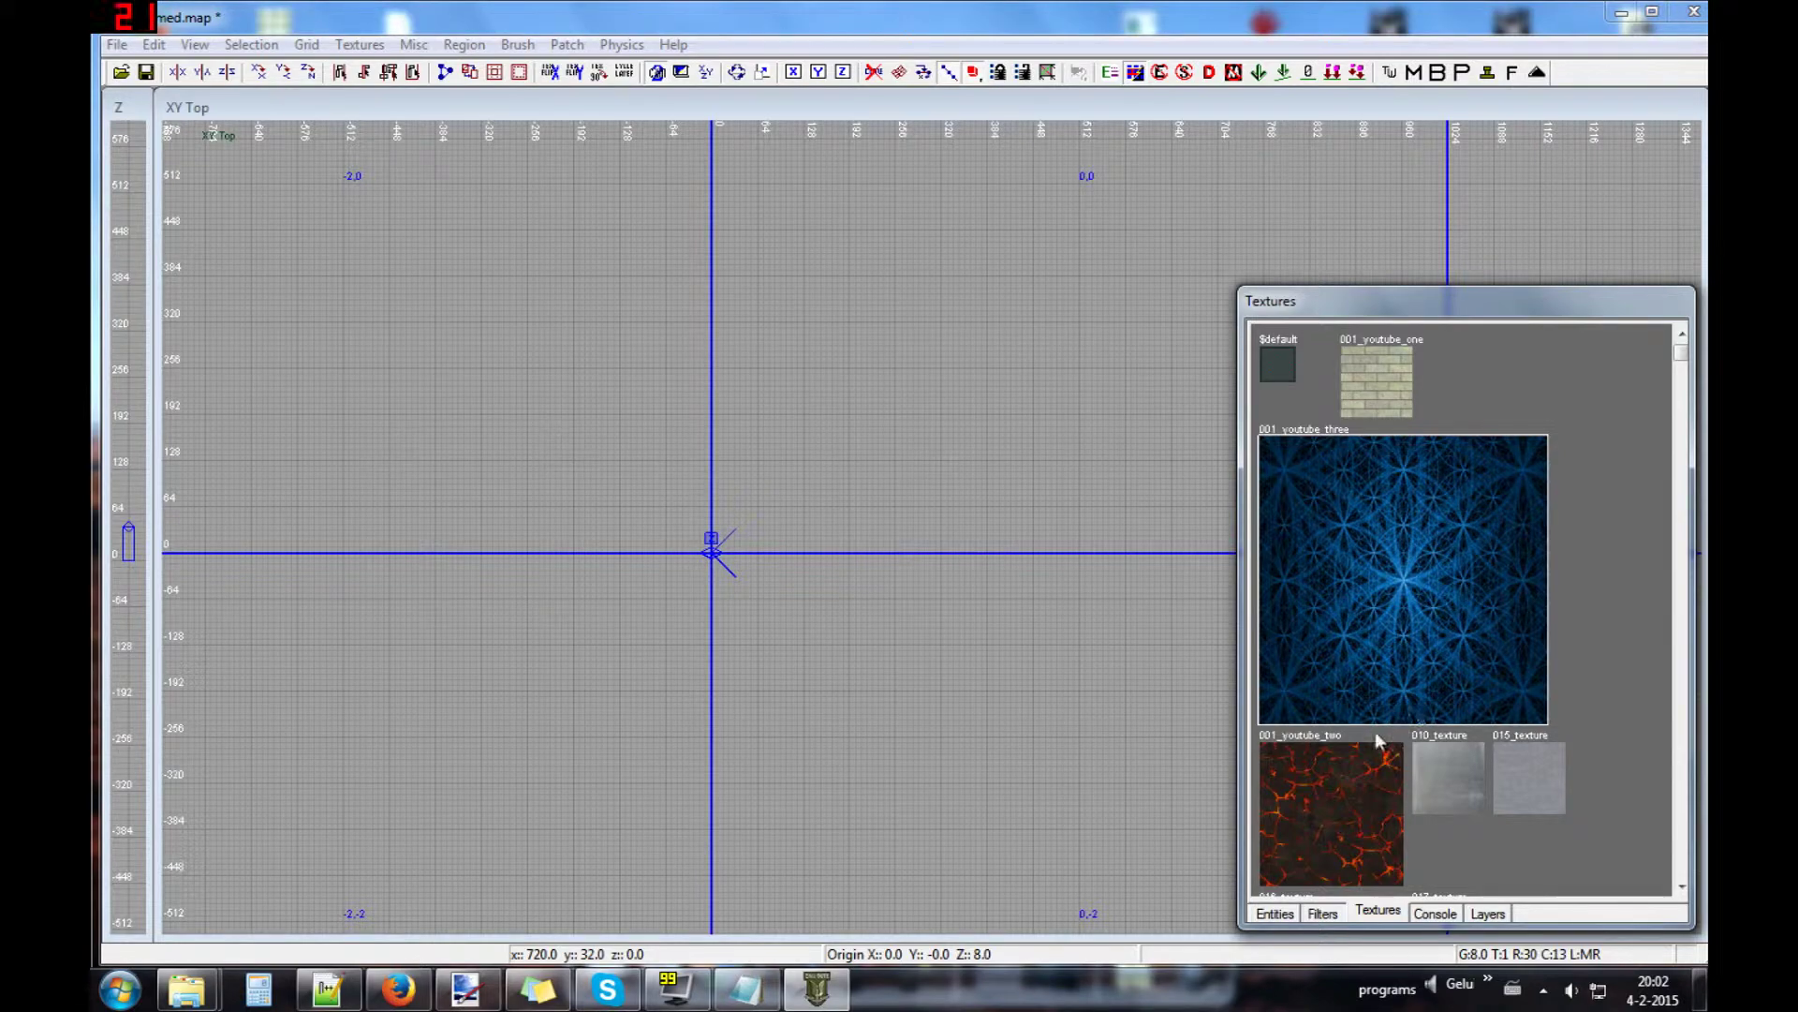
pyautogui.scroll(-3, 1361, 720)
pyautogui.scroll(3, 1322, 544)
pyautogui.scroll(-3, 841, 487)
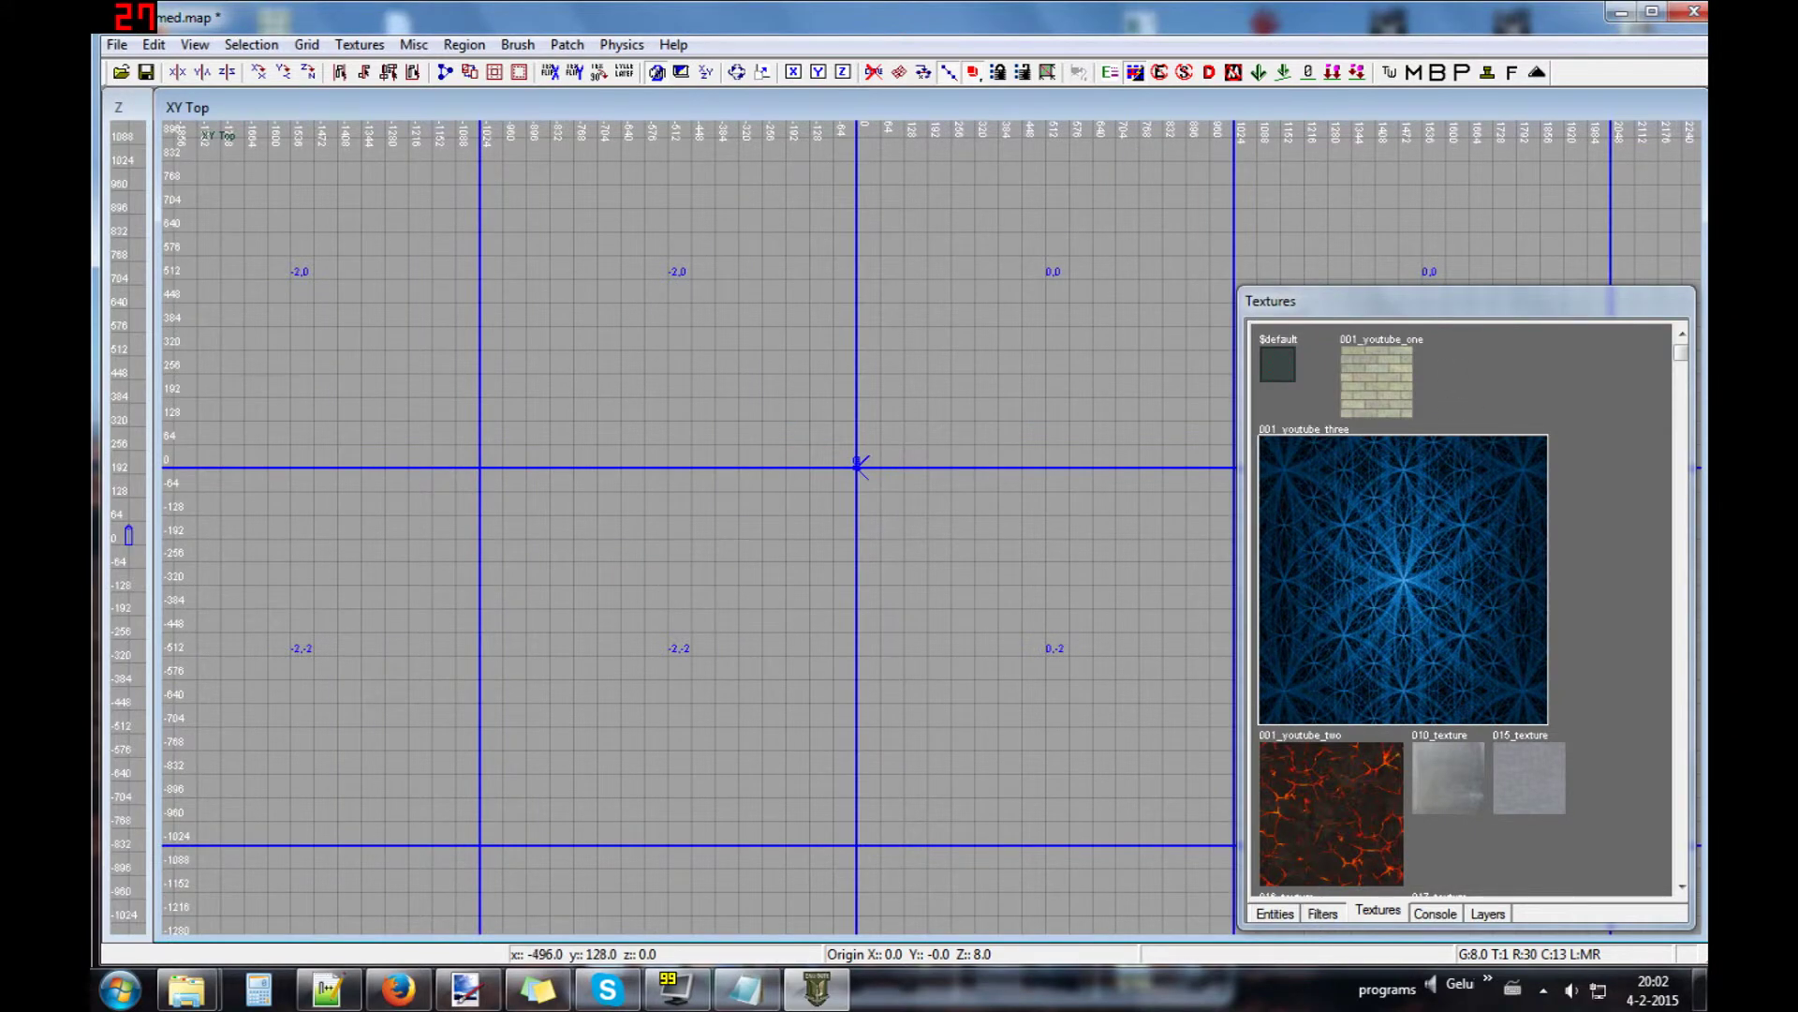
pyautogui.moveTo(856, 404); pyautogui.dragTo(750, 413)
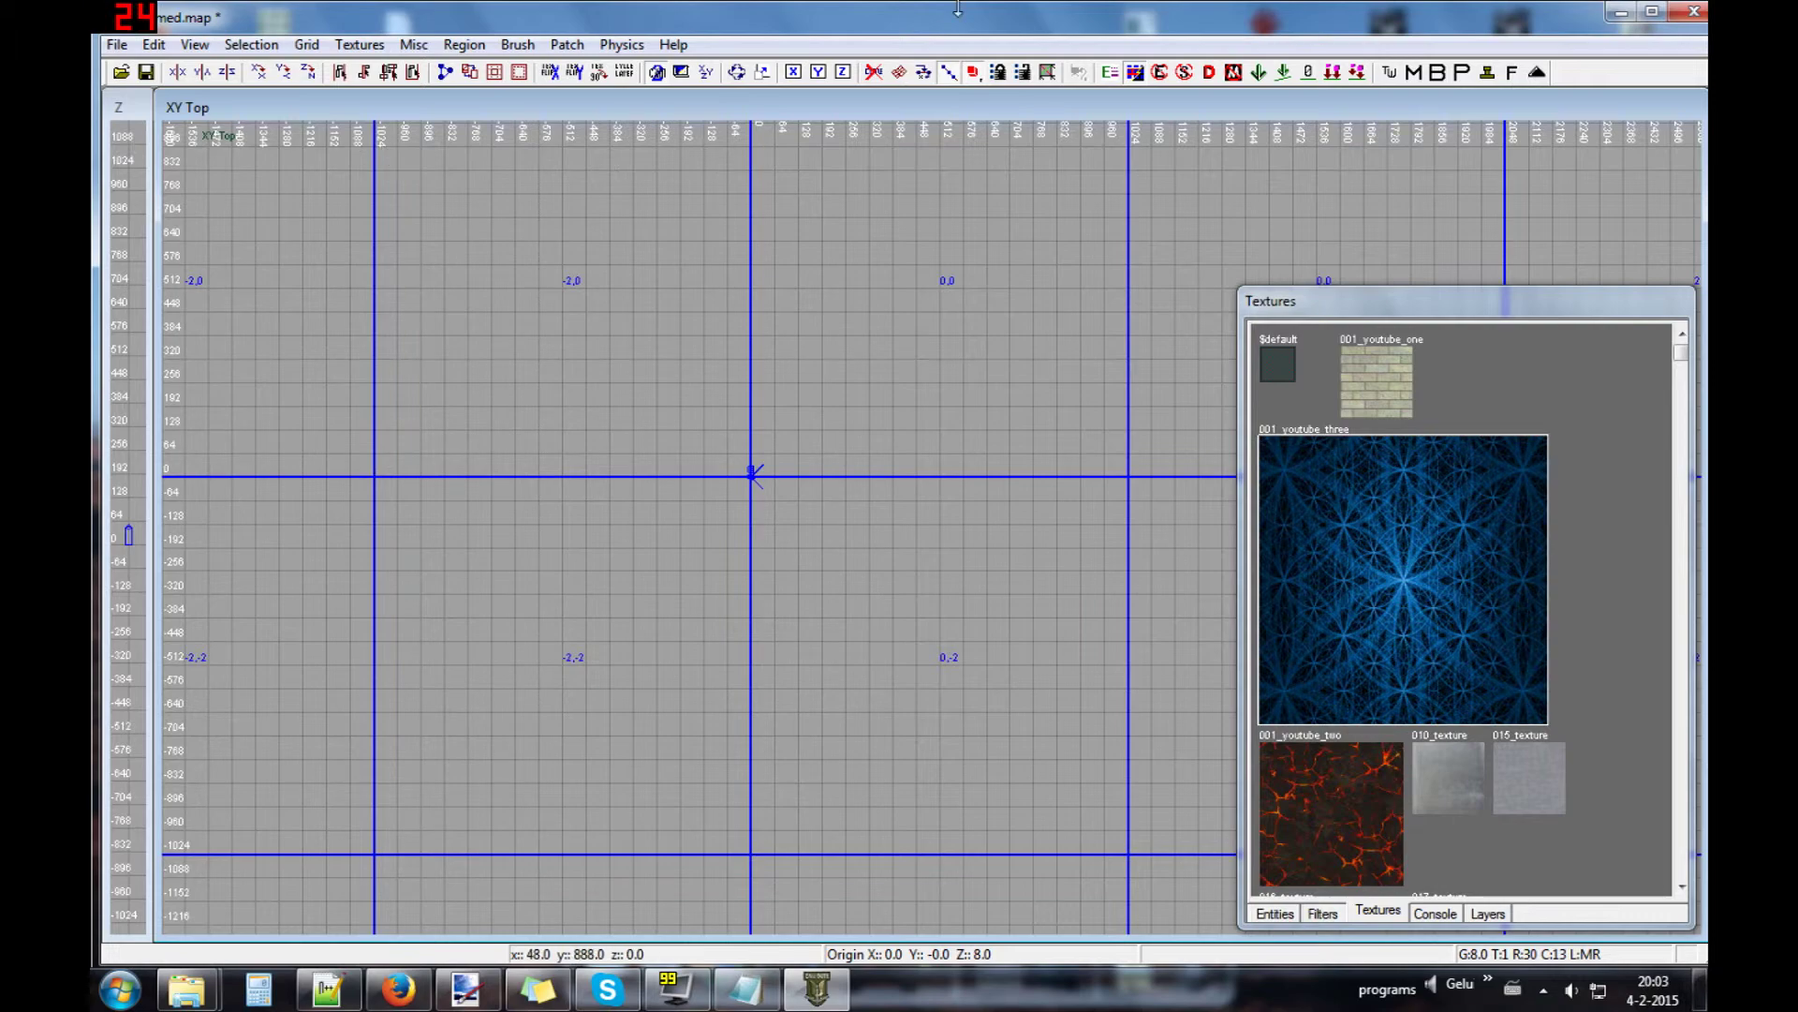
pyautogui.click(1686, 11)
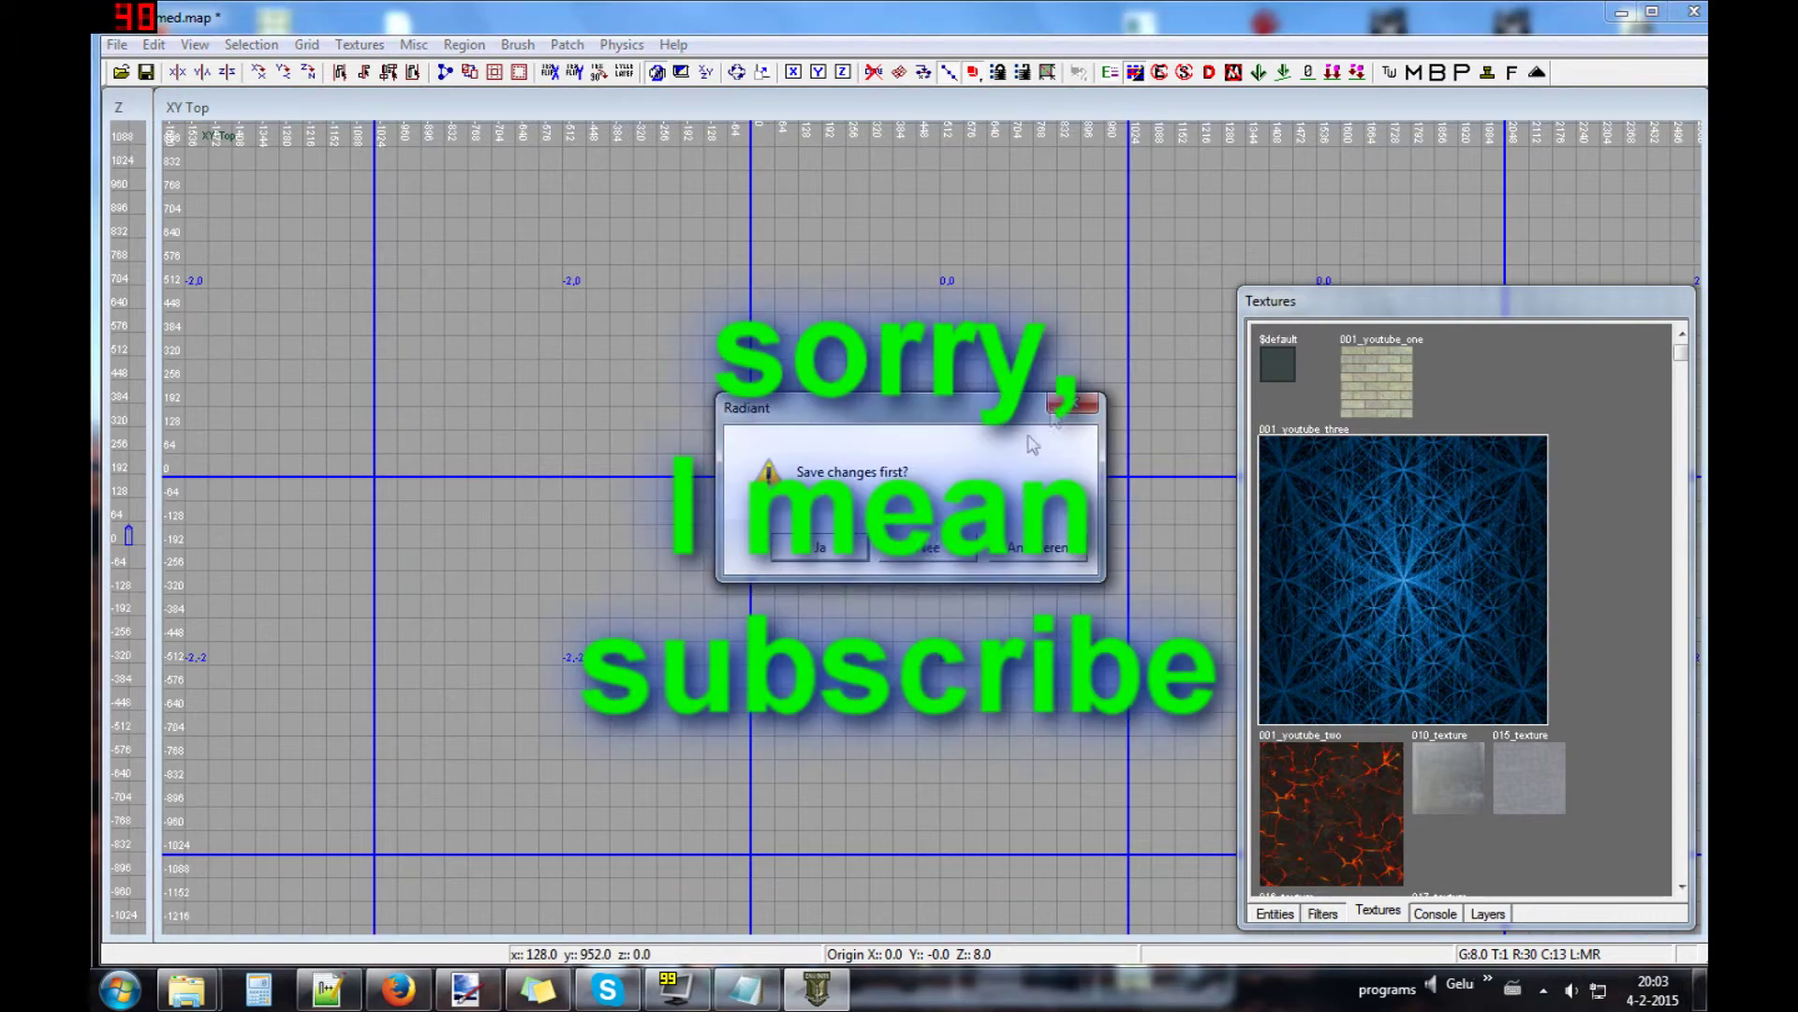
# - Answer No (Nee) to the save-changes prompt so Radiant closes without saving the map
pyautogui.click(927, 553)
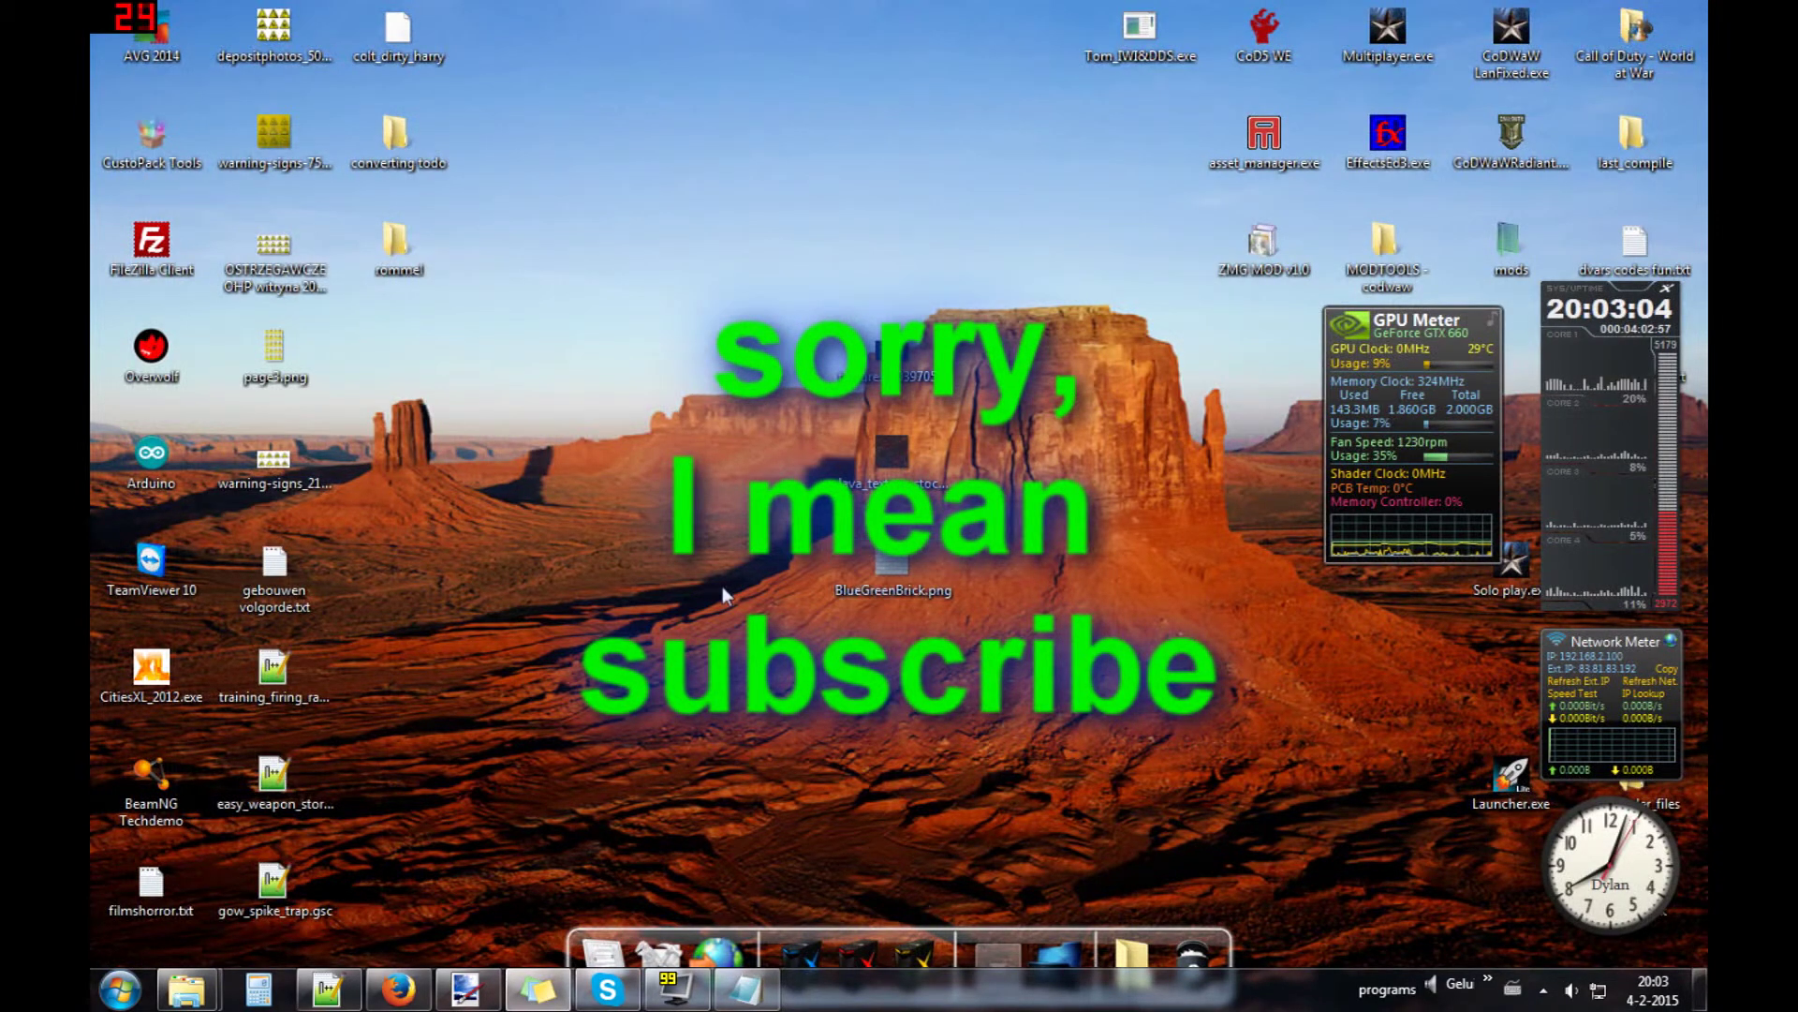